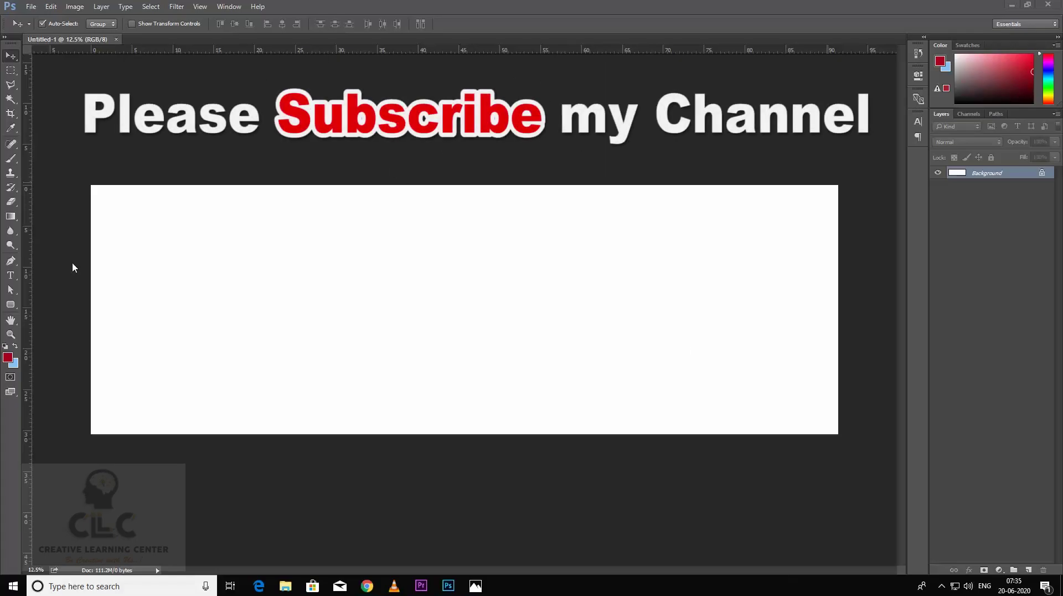
- Place a vertical guide near the middle of the canvas and fill a new layer with the dark red foreground colour
click(27, 240)
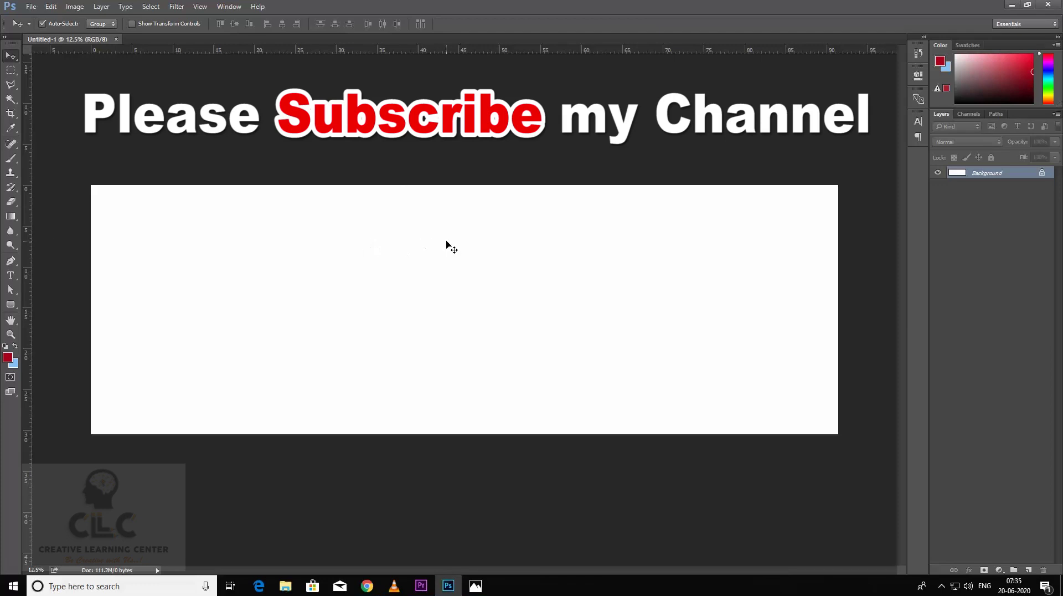
drag(29, 226, 469, 223)
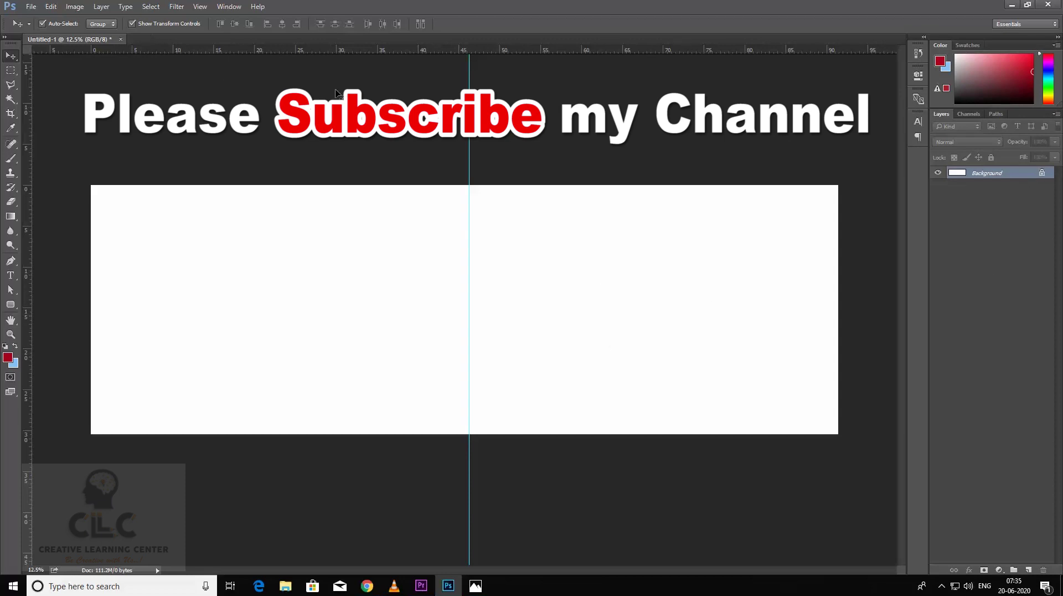
click(1029, 569)
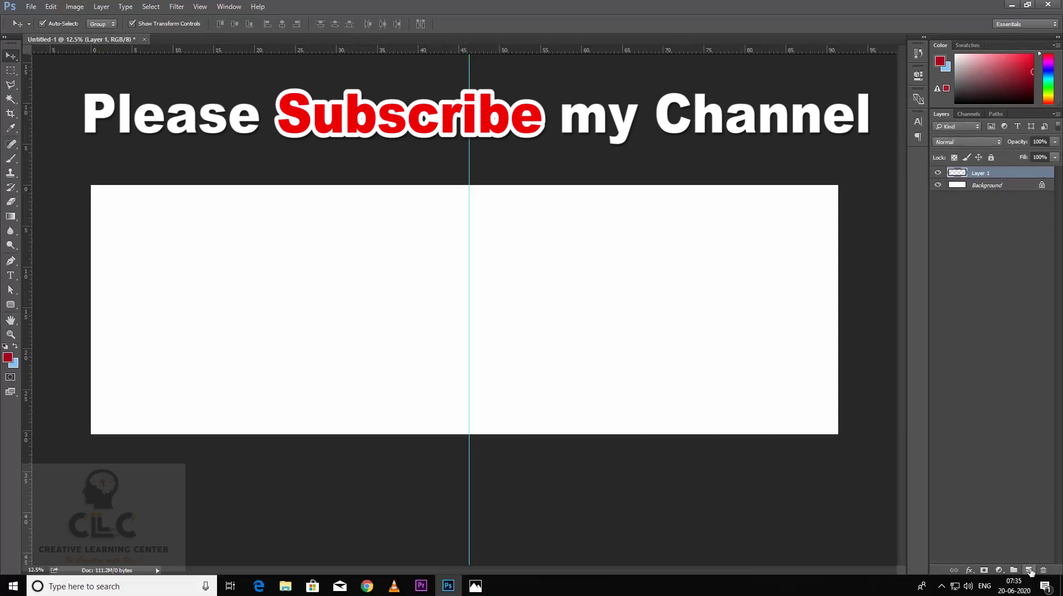
key(alt+BackSpace)
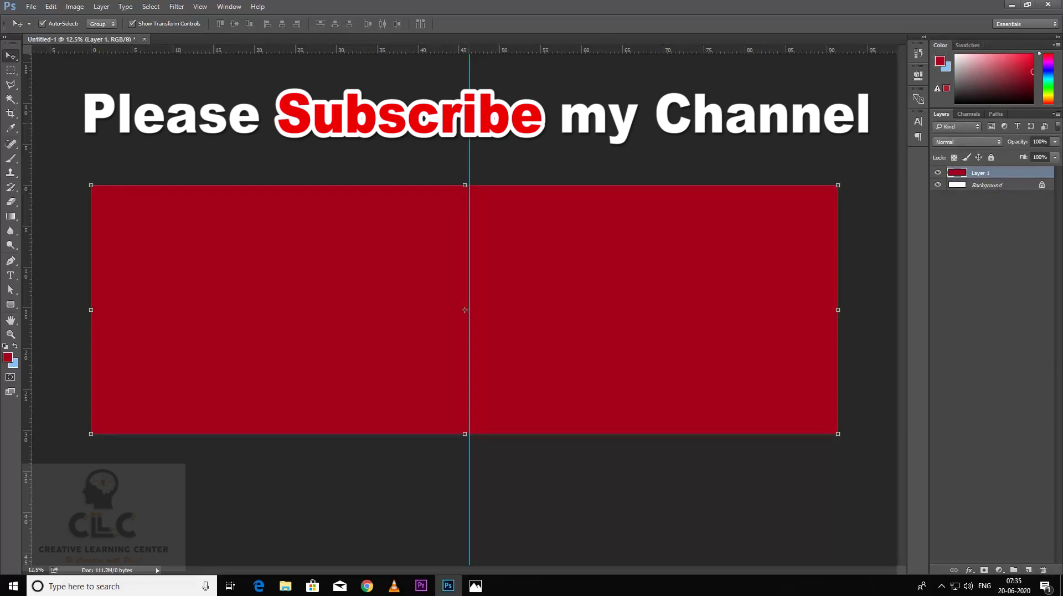
- Align the vertical guide with the red layer's centre, and remove the guide from the canvas
drag(469, 124, 464, 124)
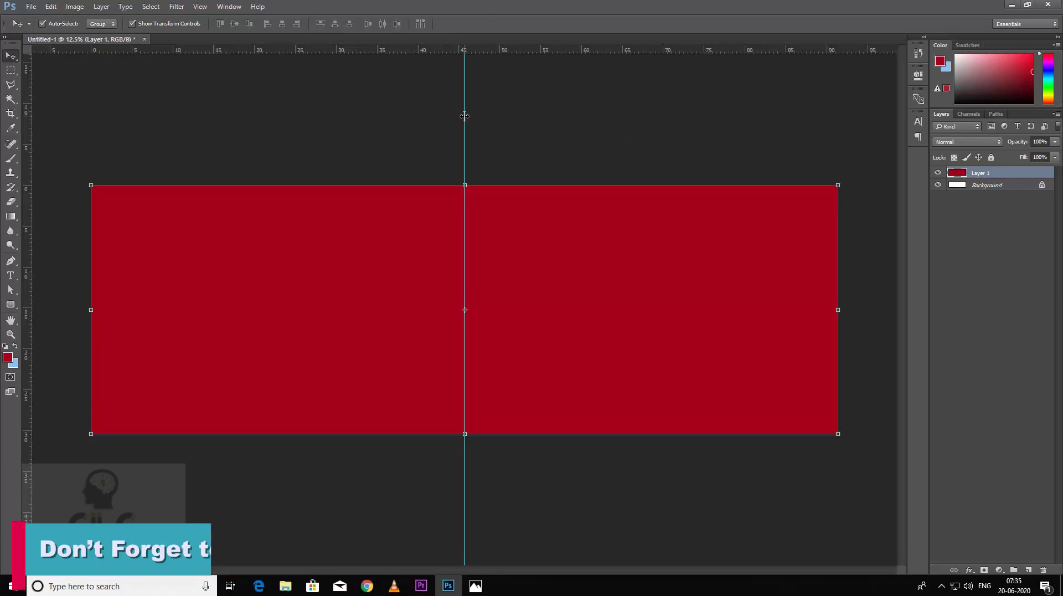
click(132, 23)
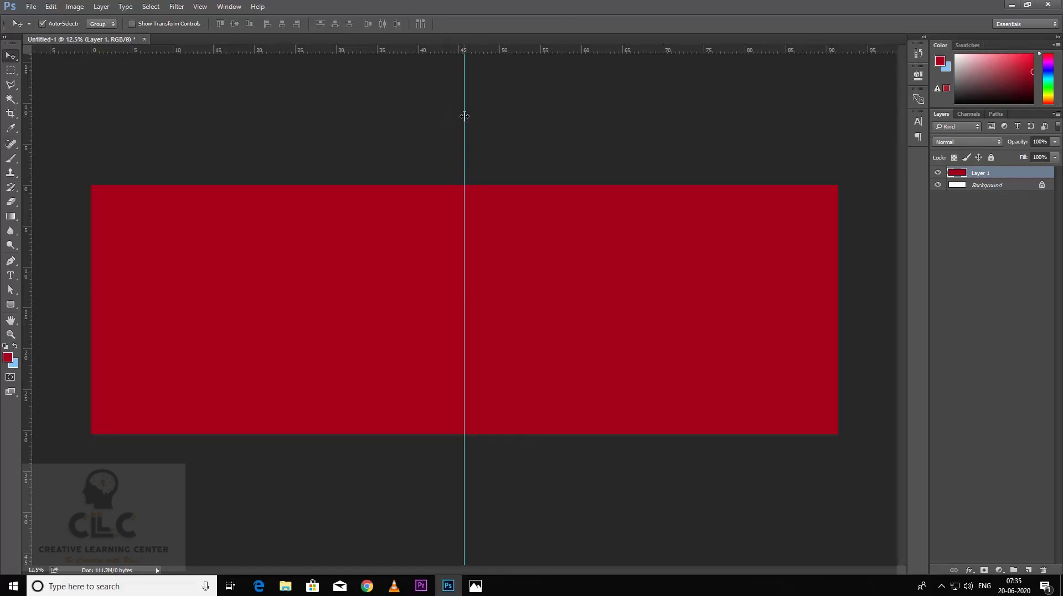
drag(465, 116, 14, 108)
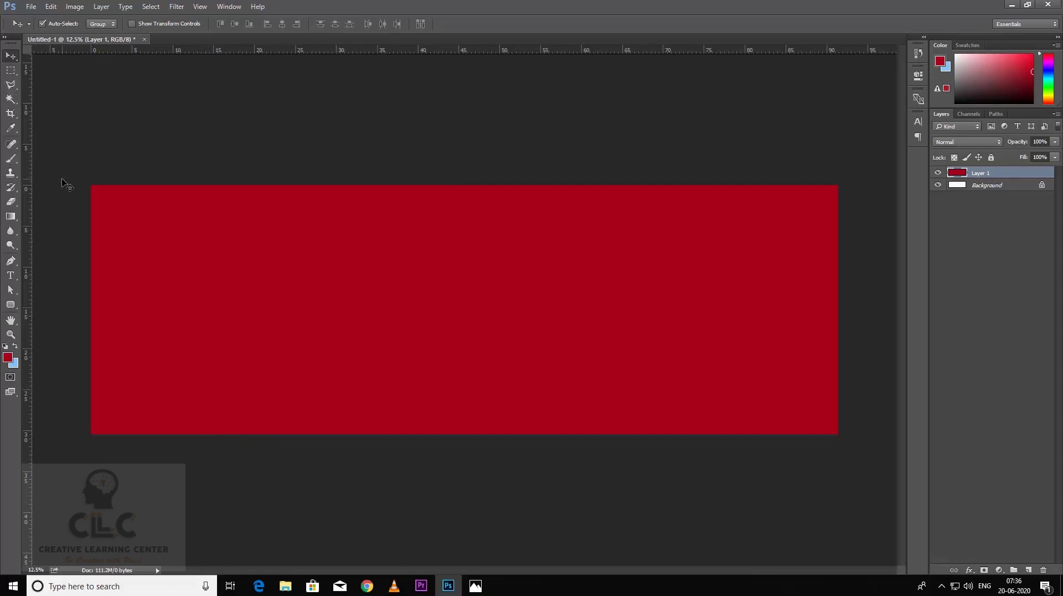
- Draw a narrow, right-bulging curved band as a closed Pen path from the canvas's top edge to its bottom edge, on the left side
key(p)
click(203, 178)
drag(253, 440, 161, 570)
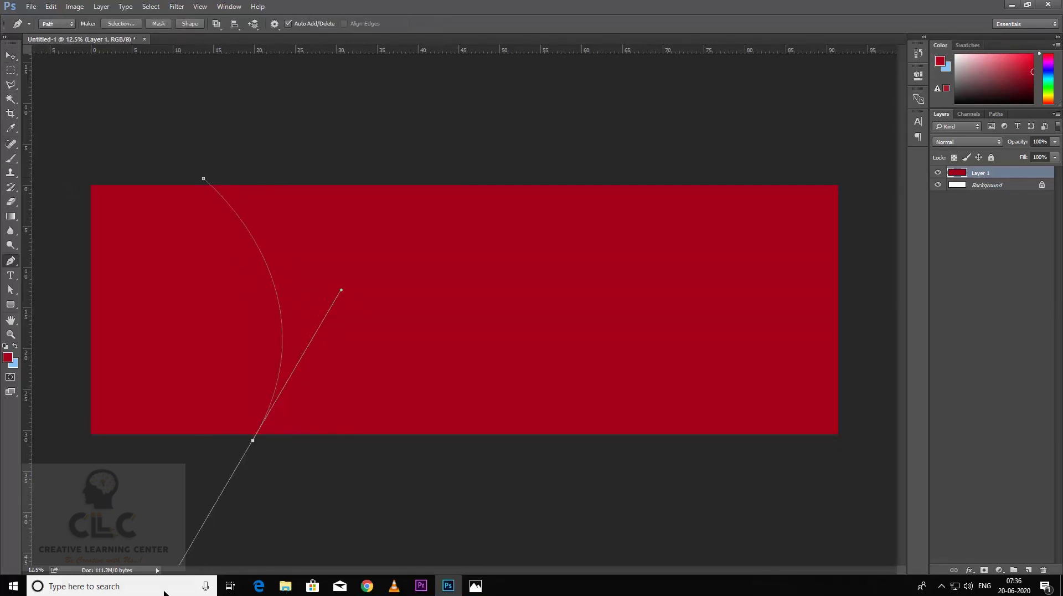
alt+click(253, 441)
drag(204, 178, 349, 304)
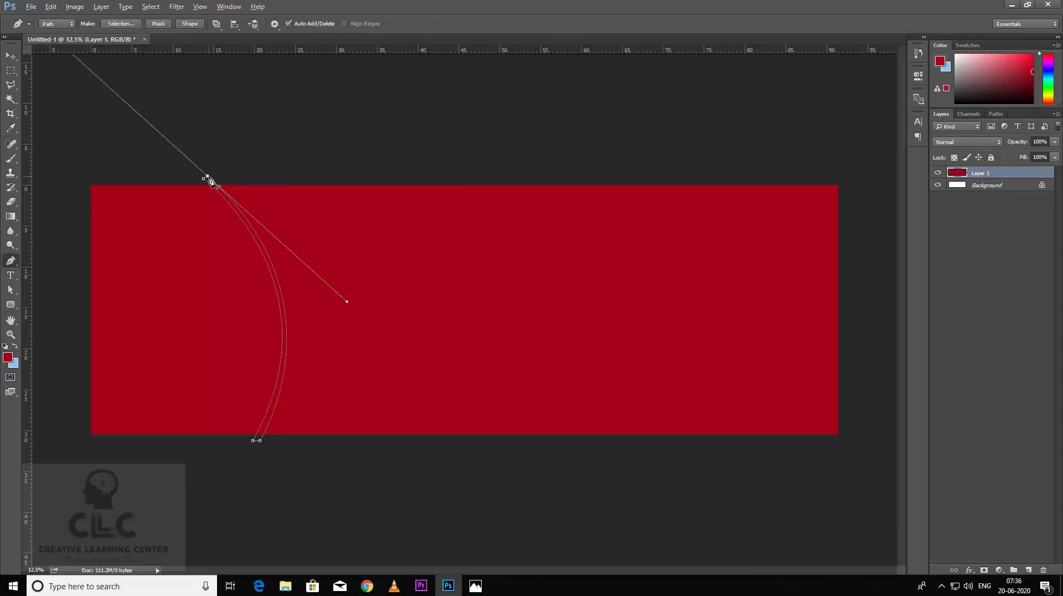
- Convert the curved path to a selection and fill it with off-white (#f4f4f4) on a new layer
key(ctrl+Return)
click(1028, 569)
click(7, 357)
click(568, 155)
click(819, 146)
key(alt+BackSpace)
key(ctrl+d)
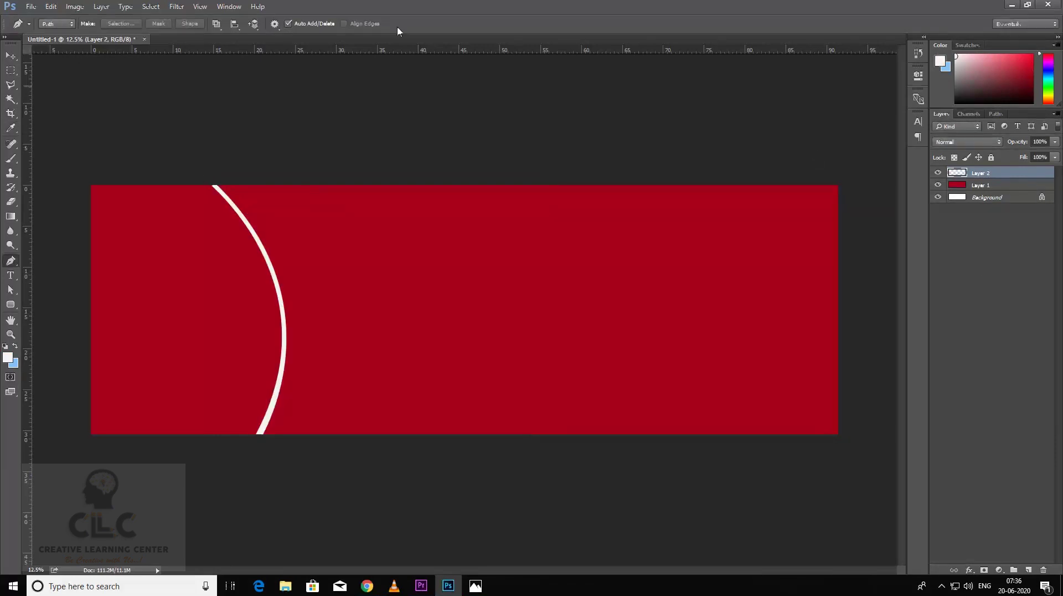
- Draw a second thin crescent path from the first band's lower end up to the top edge and convert it to a selection
click(263, 433)
drag(369, 177, 329, 2)
alt+click(368, 176)
click(374, 178)
drag(263, 433, 106, 515)
key(ctrl+Return)
key(alt+BackSpace)
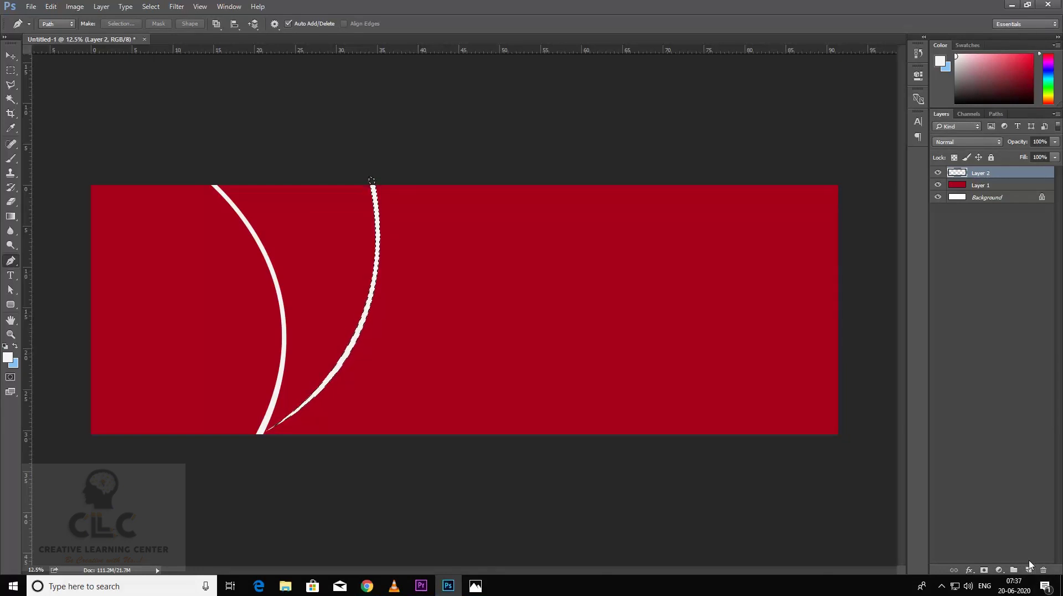
key(ctrl+d)
key(ctrl+shift+d)
key(Delete)
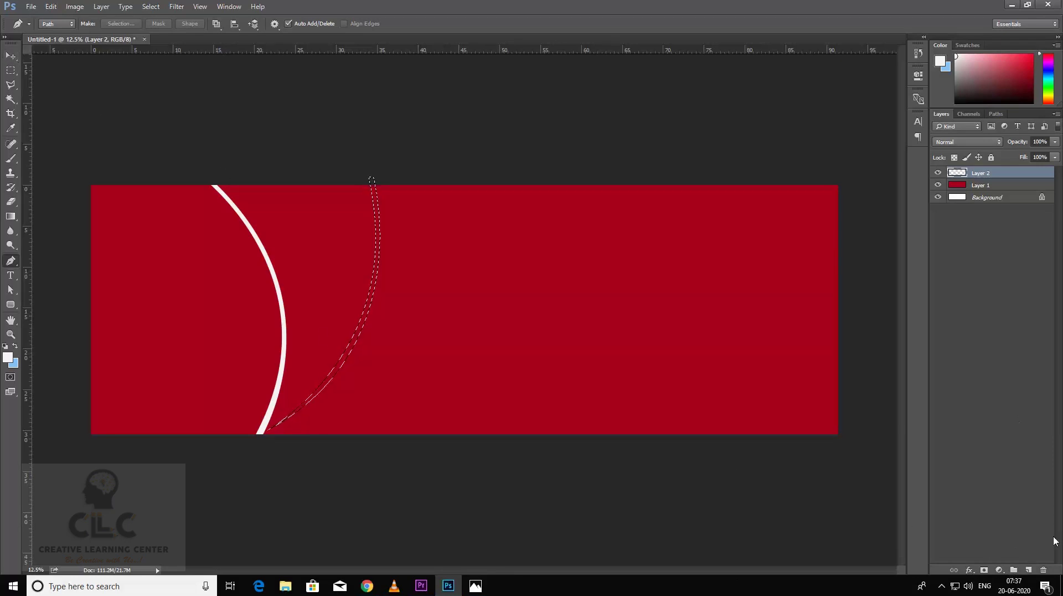
- Fill the crescent selection with off-white on a new layer and deselect
click(1029, 570)
key(alt+BackSpace)
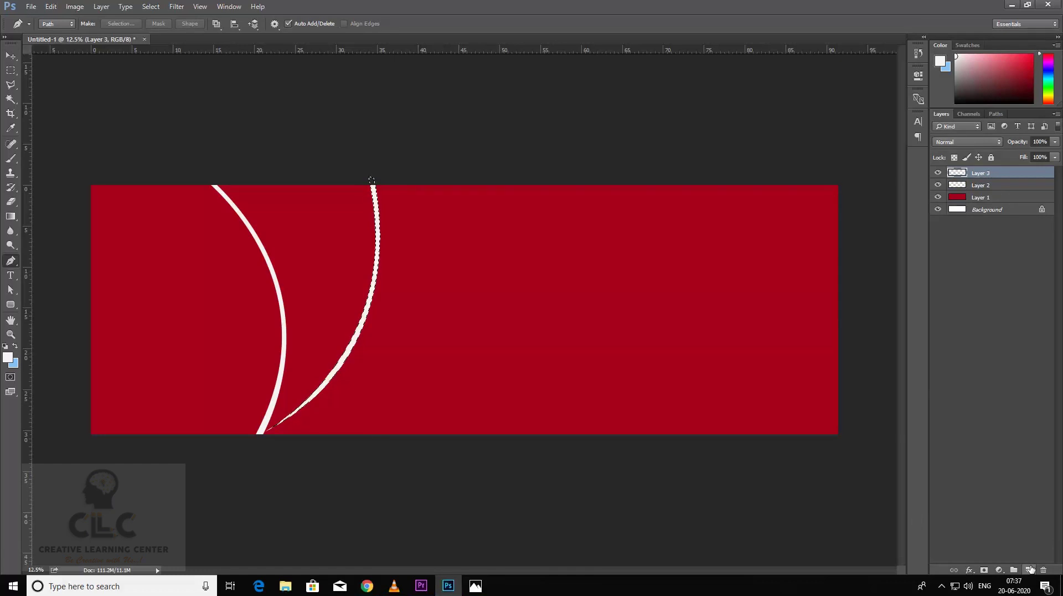
key(ctrl+t)
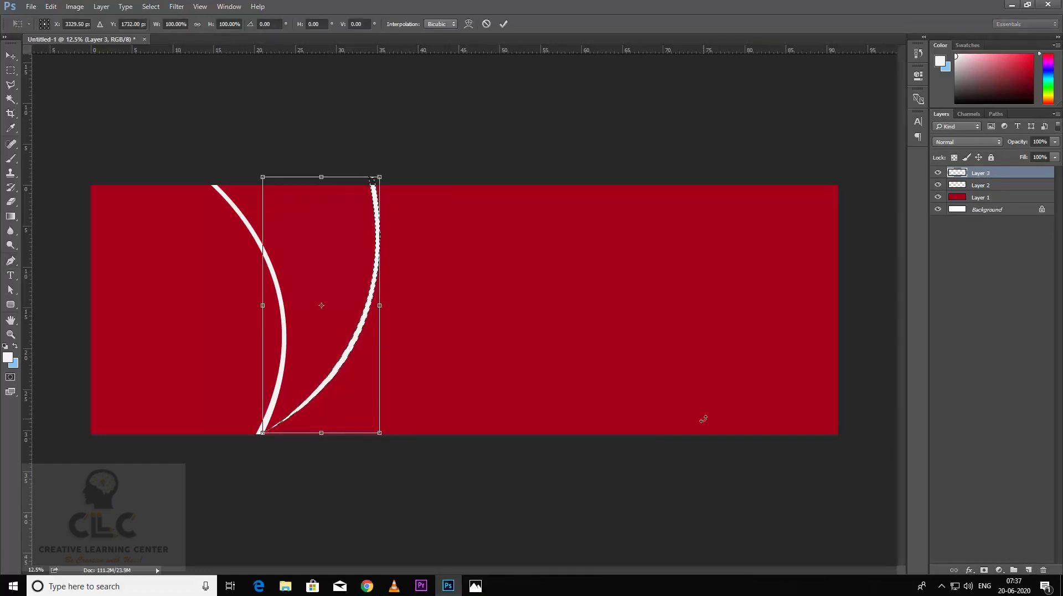
key(Return)
key(ctrl+d)
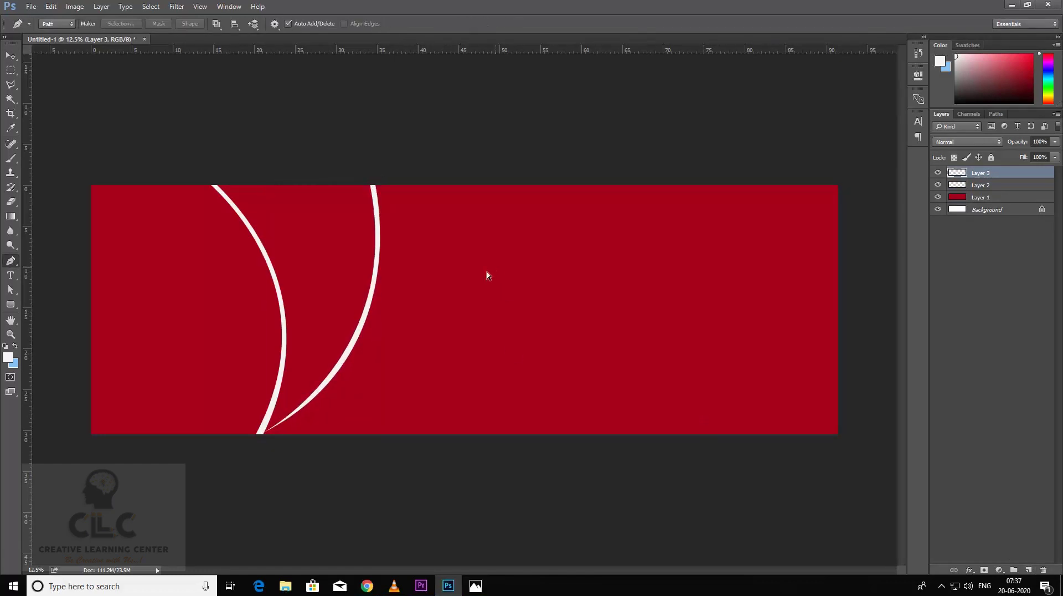
- Stretch the second curved band to about 102% height and widen it slightly leftward to meet the first band's lower end
key(ctrl+t)
drag(321, 434, 318, 439)
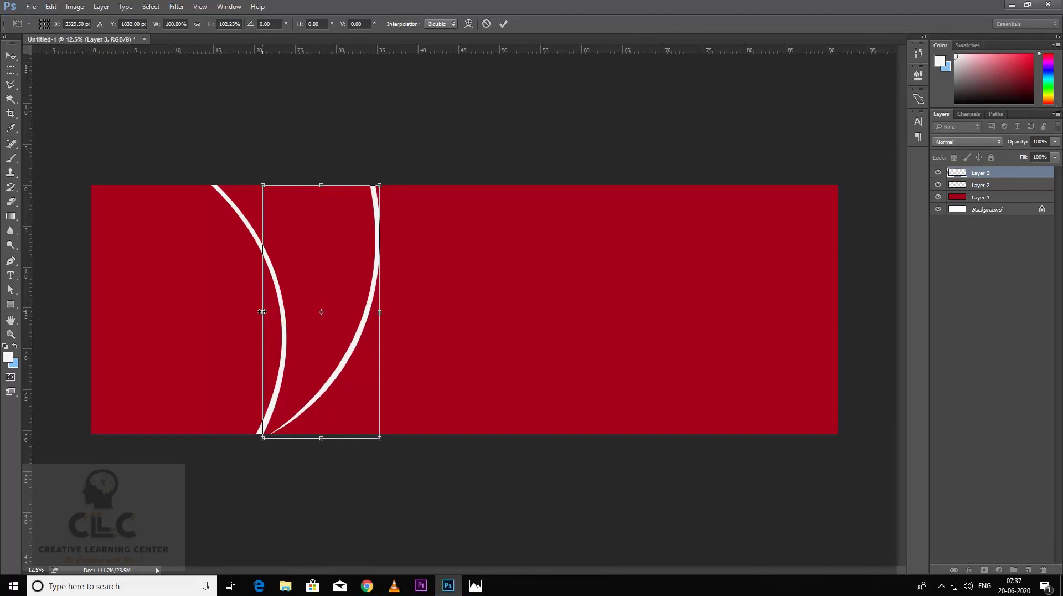
drag(262, 312, 255, 312)
key(Return)
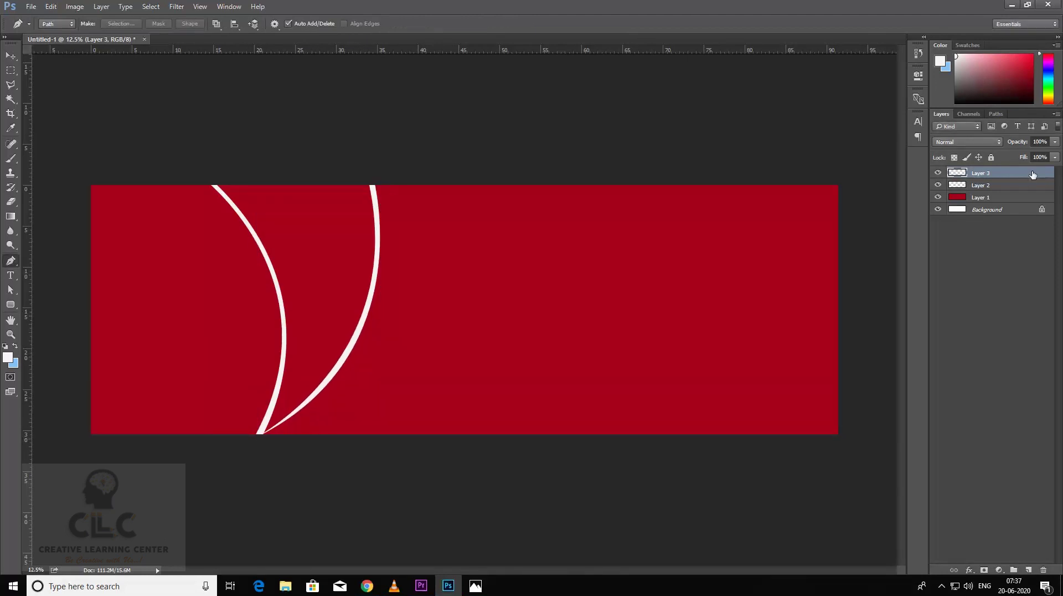
double_click(1033, 174)
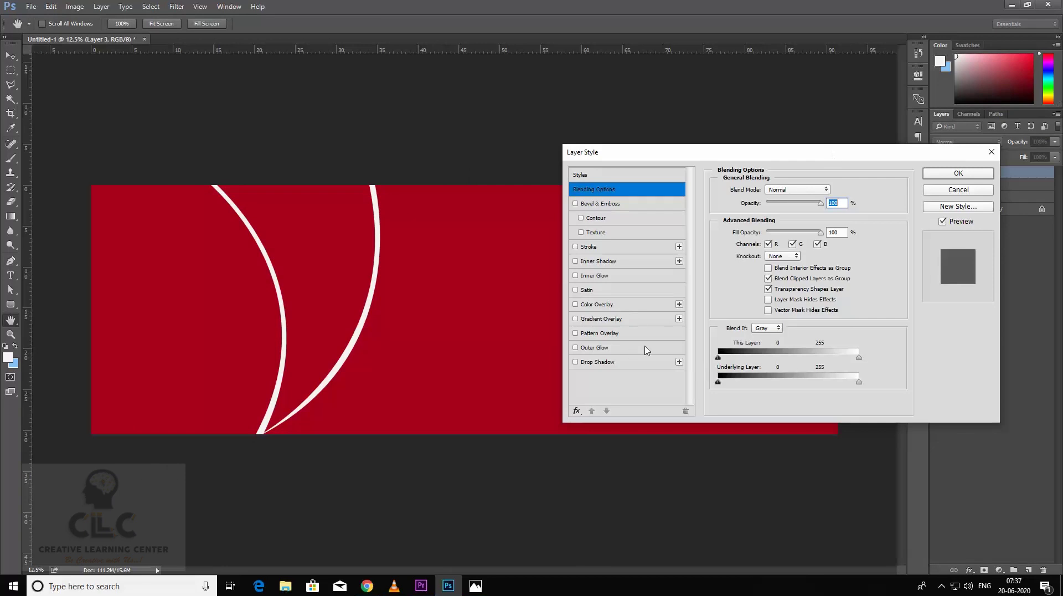
click(603, 361)
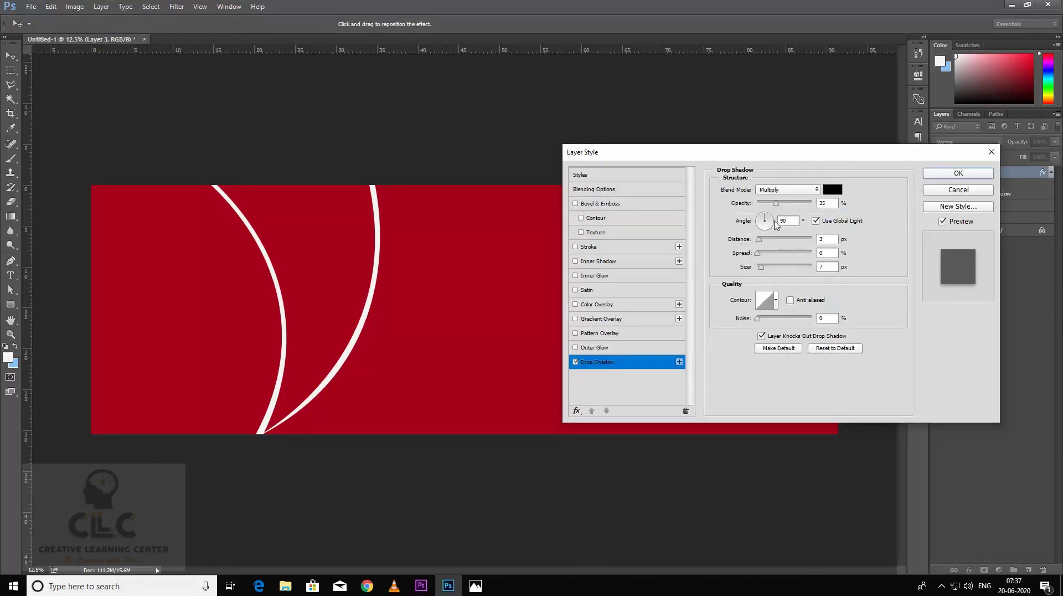
drag(776, 203, 808, 204)
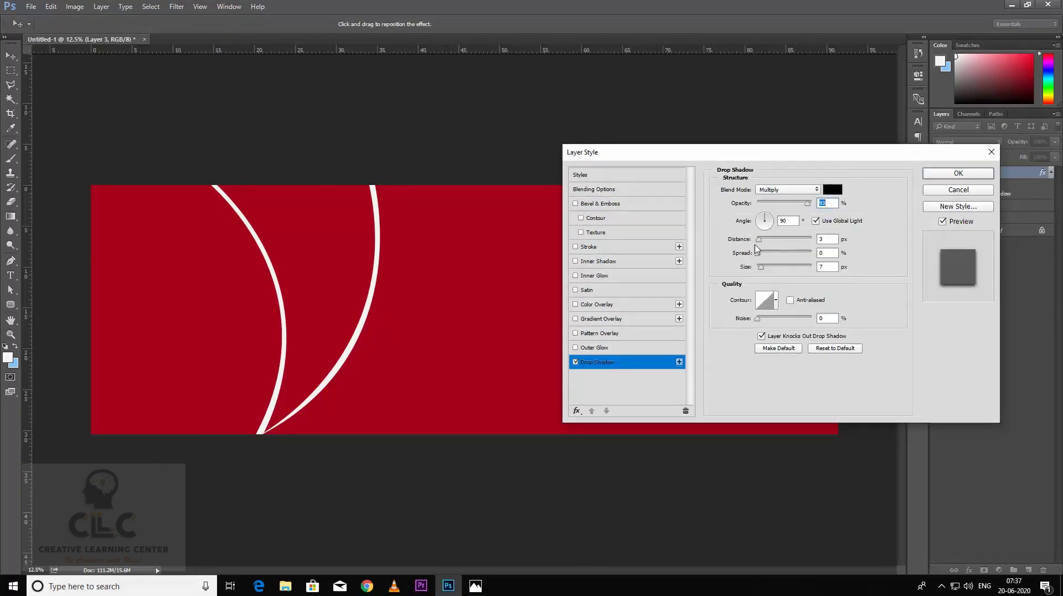
drag(758, 239, 787, 239)
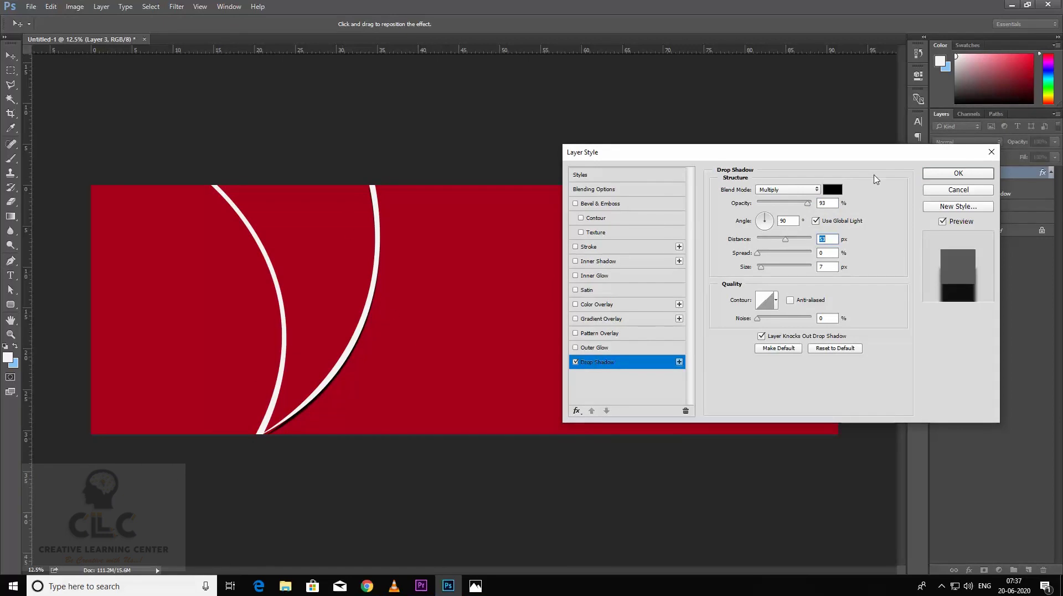
click(964, 192)
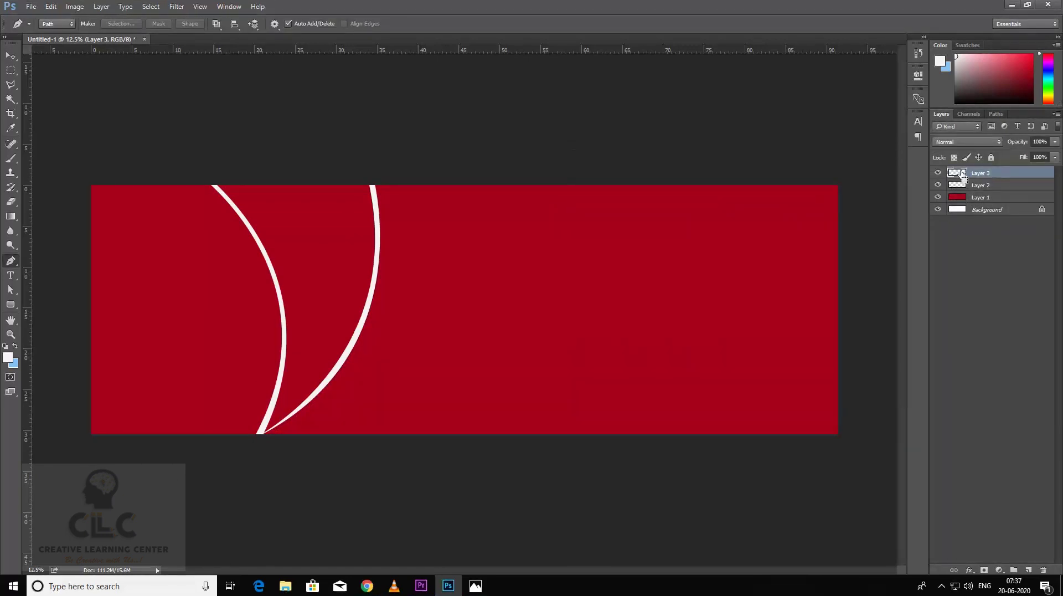
- Load the second curved band's outline as a selection and fill it with black (#000000) on a new layer beneath it
ctrl+click(961, 174)
ctrl+click(1029, 569)
click(7, 357)
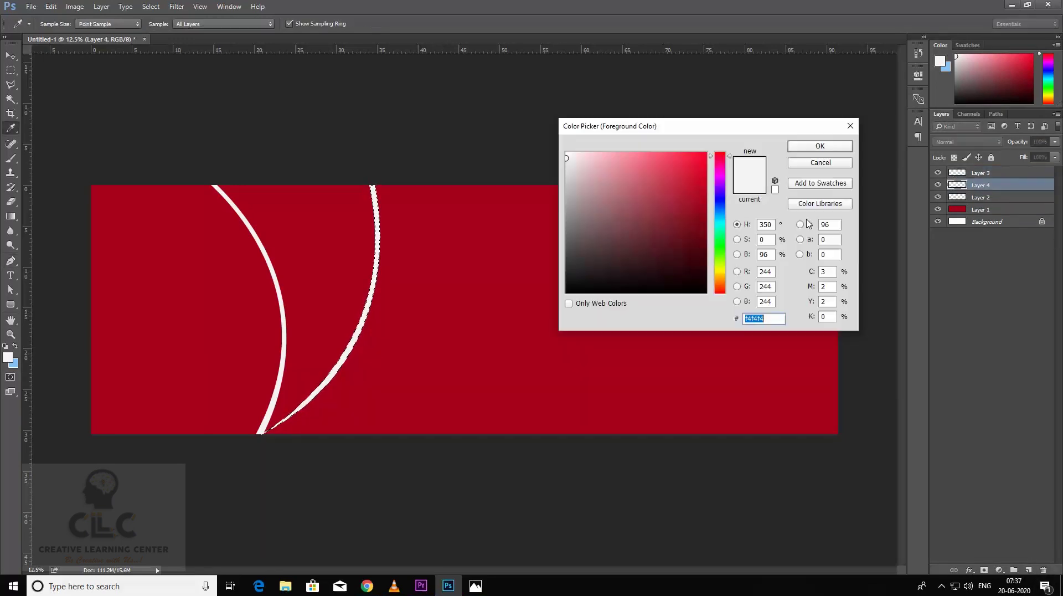
click(567, 292)
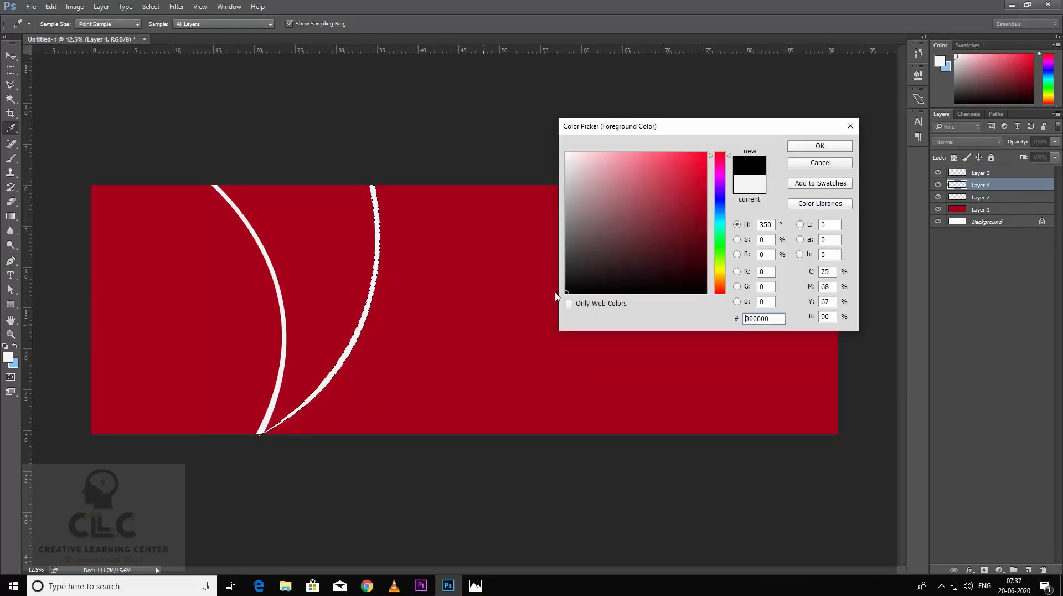
click(818, 146)
key(p)
key(ctrl+d)
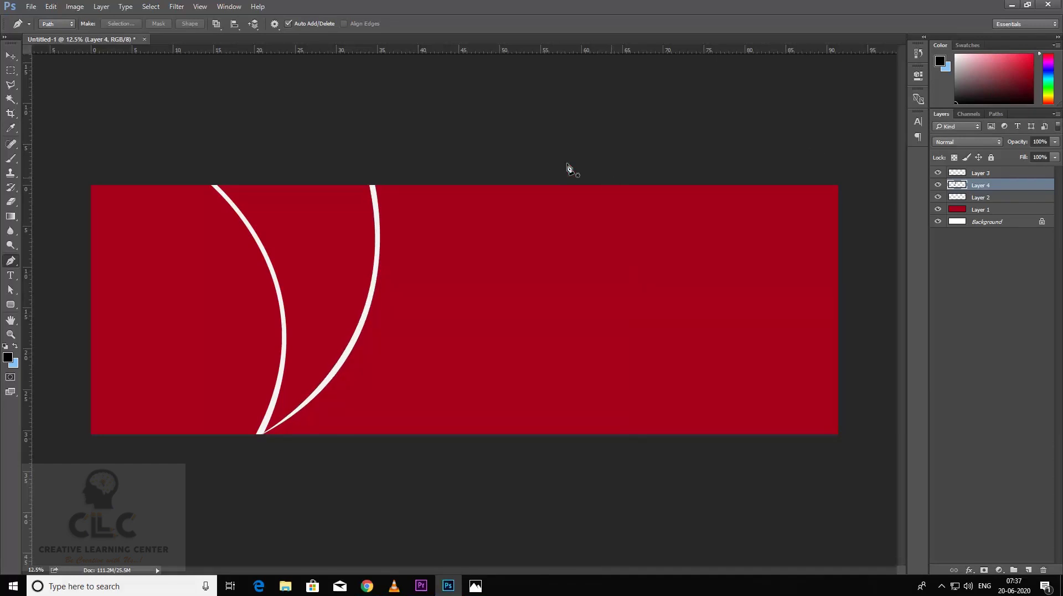
- Nudge the second band's black copy slightly left so it forms a thin dark edge
click(10, 56)
key(Left)
key(Left)
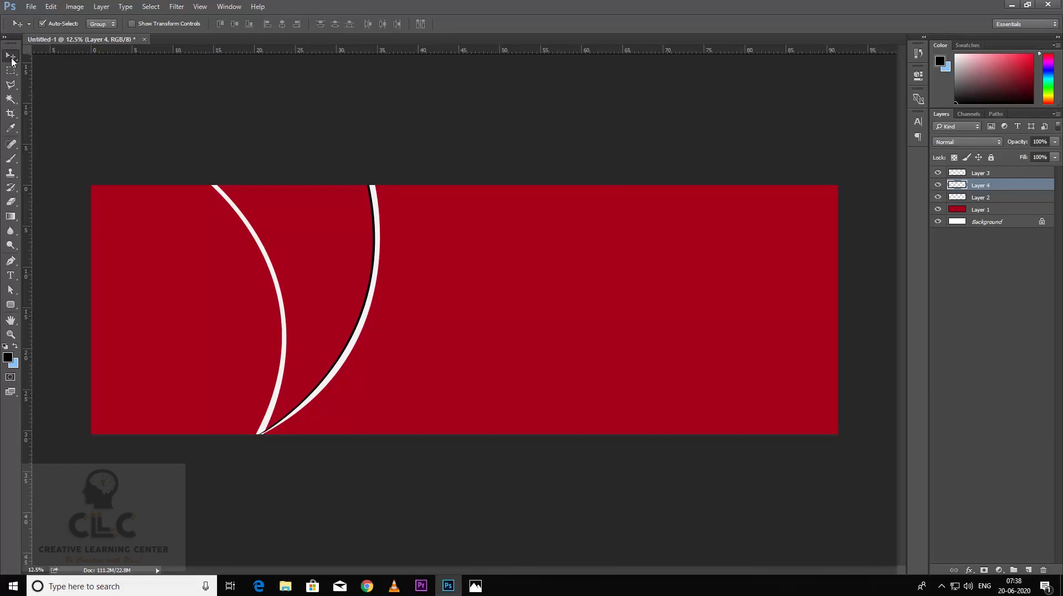
- Load the first curved band's outline as a selection and fill it with black on a new layer beneath it
click(956, 199)
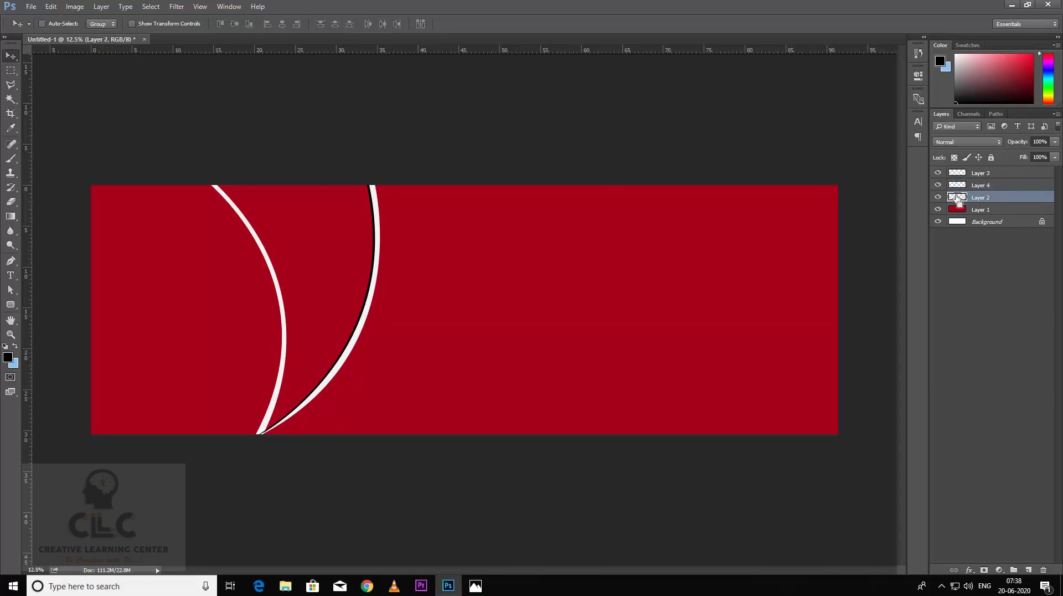
ctrl+click(957, 198)
ctrl+click(1028, 571)
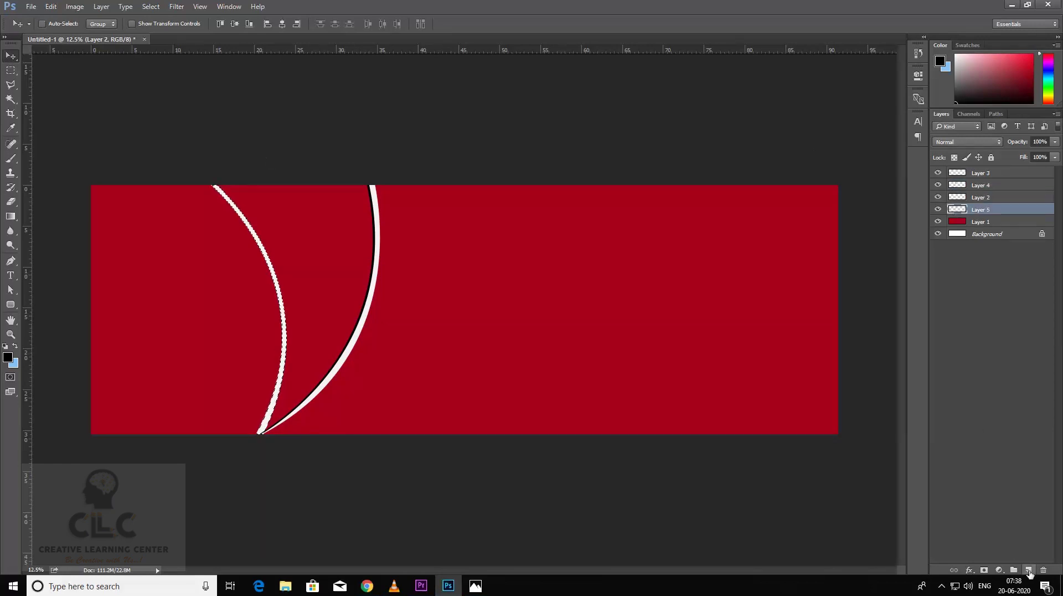
key(alt+BackSpace)
key(ctrl+d)
- Nudge the first band's black copy slightly left to show a dark edge along the white curve
key(Left)
key(Left)
key(Left)
key(Left)
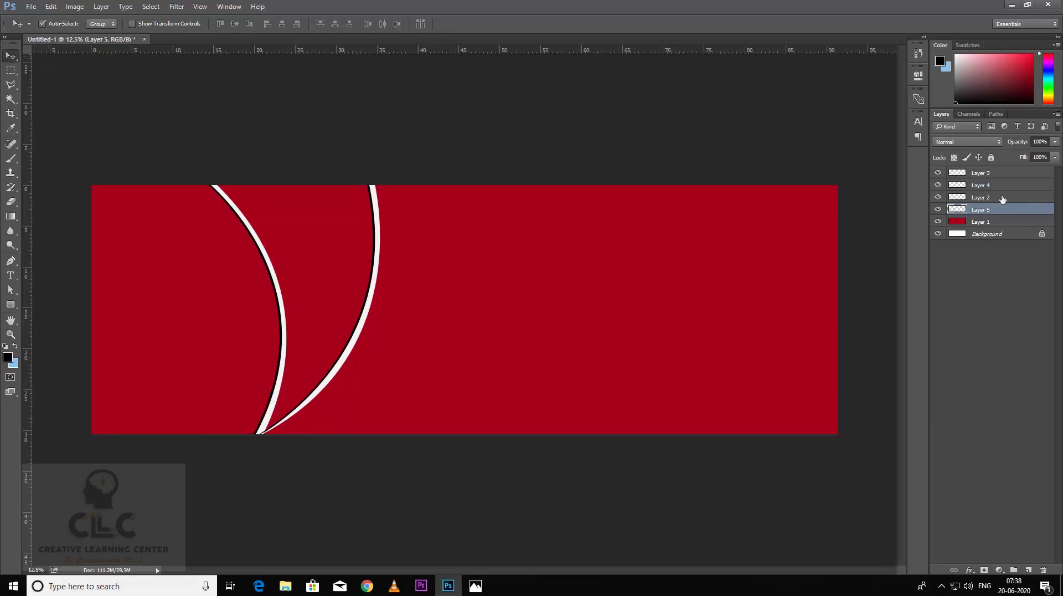
- Merge the four curved band layers into one and rename the merged layer "Border"
shift+click(1002, 176)
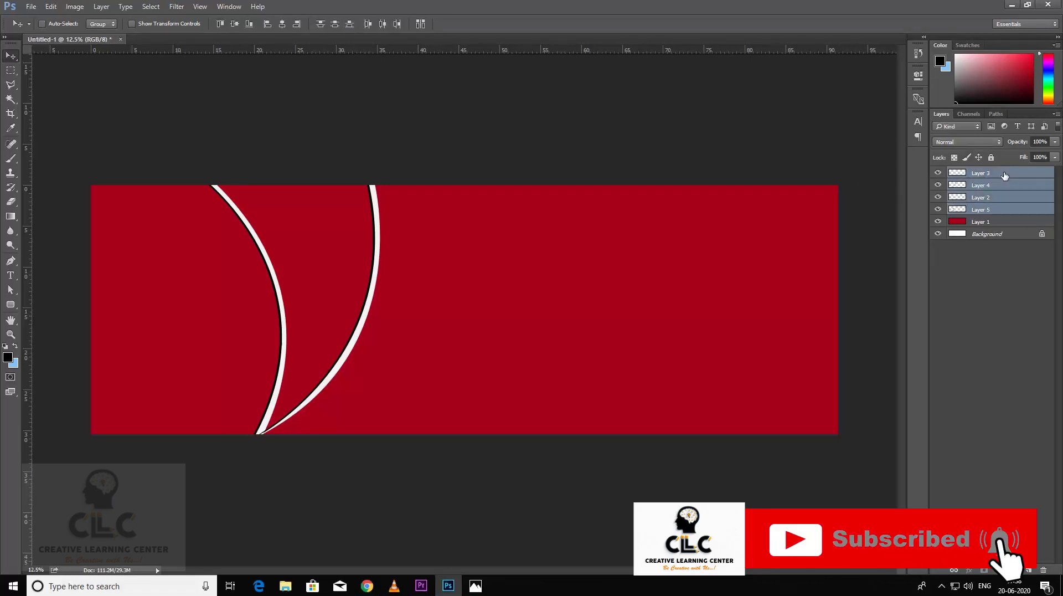
key(ctrl+e)
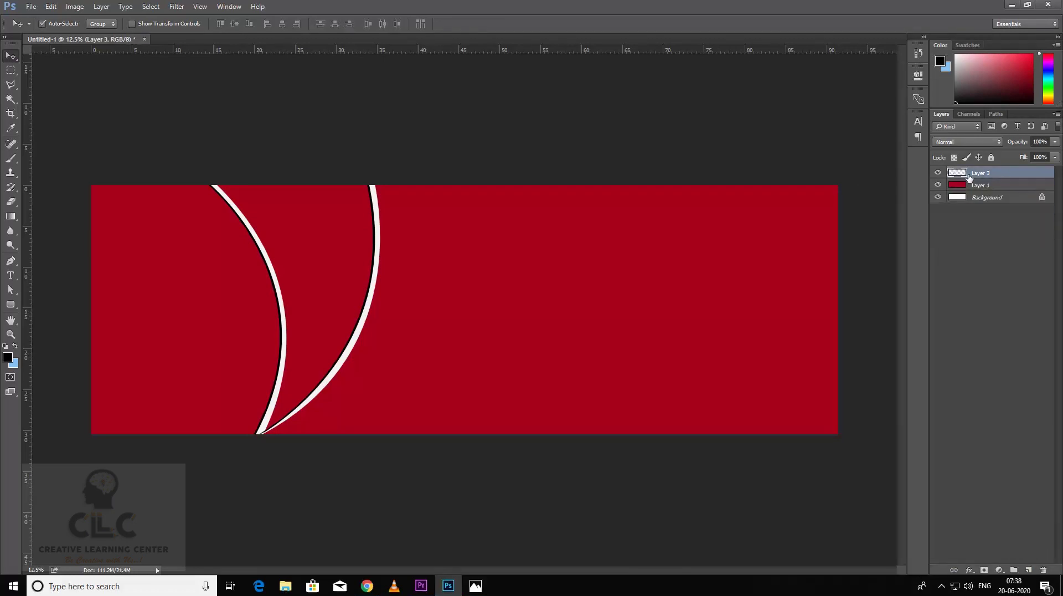
double_click(983, 173)
text(Border)
key(Return)
- Draw a closed Pen path around the canvas area left of the first curved band, following the band's curve
click(11, 84)
key(p)
click(187, 173)
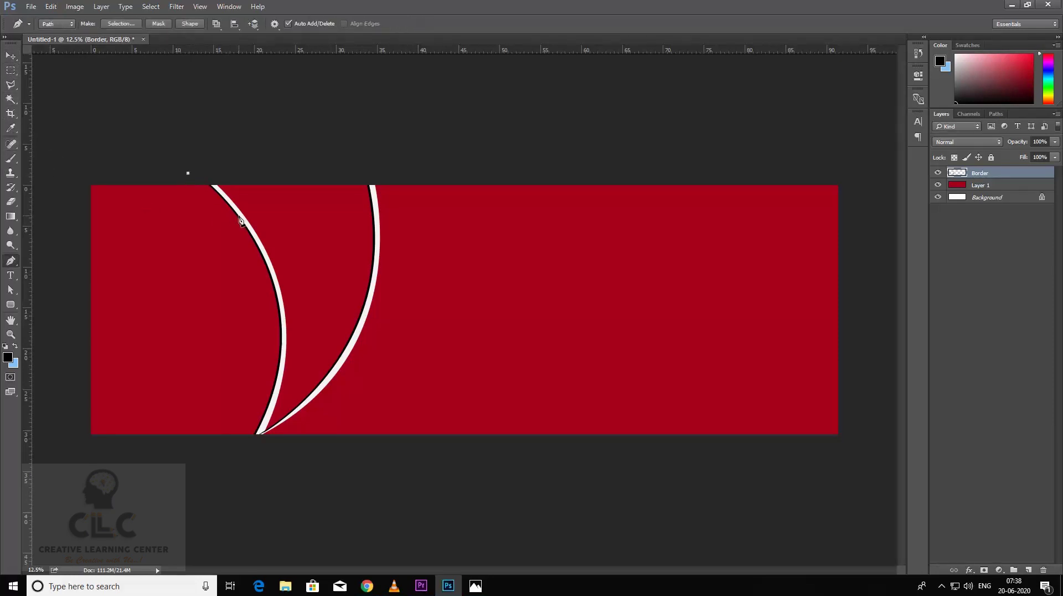
drag(271, 272, 297, 353)
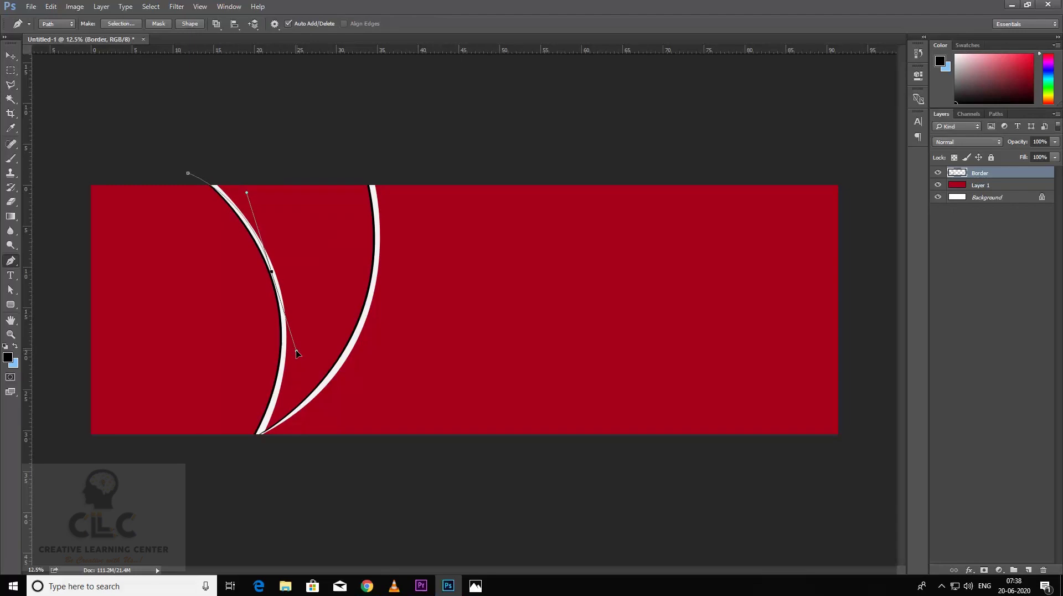
drag(250, 448, 222, 482)
click(249, 449)
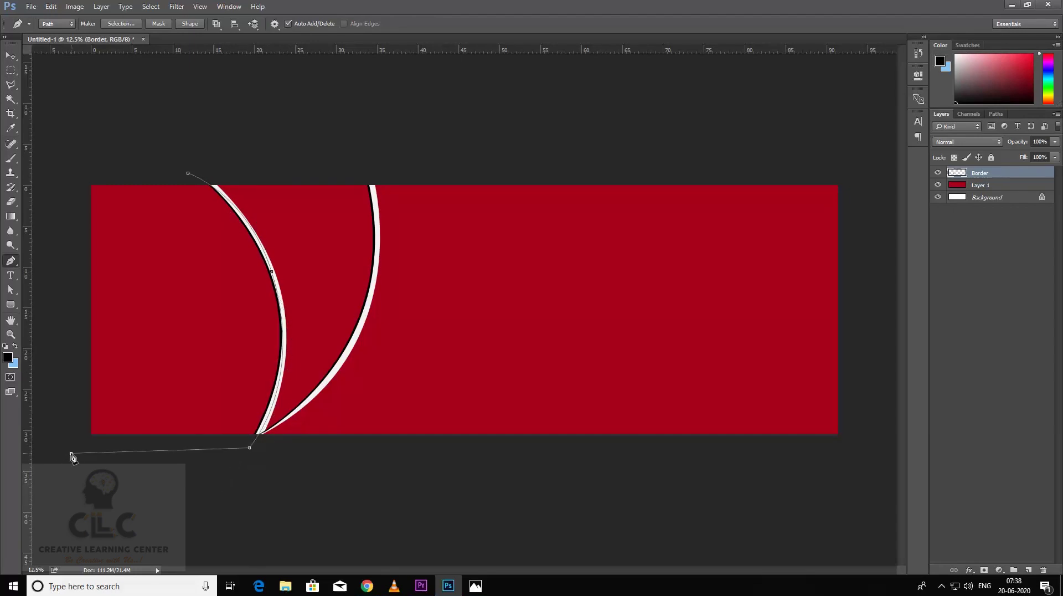
click(74, 172)
click(188, 172)
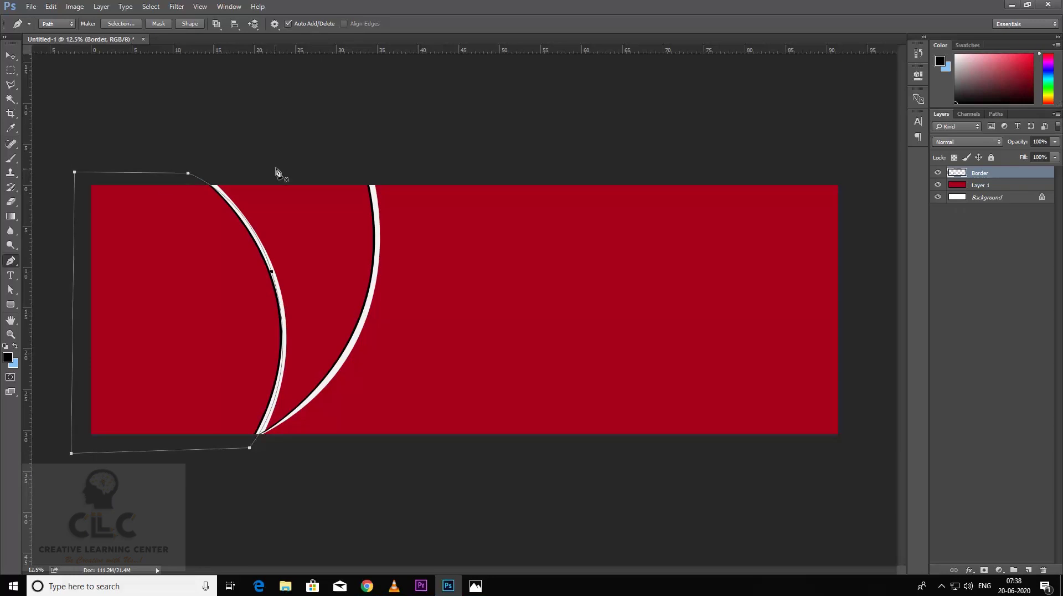
- Convert the left-area path to a selection, fill it with light grey on a new layer beneath the border, and deselect
key(ctrl+Return)
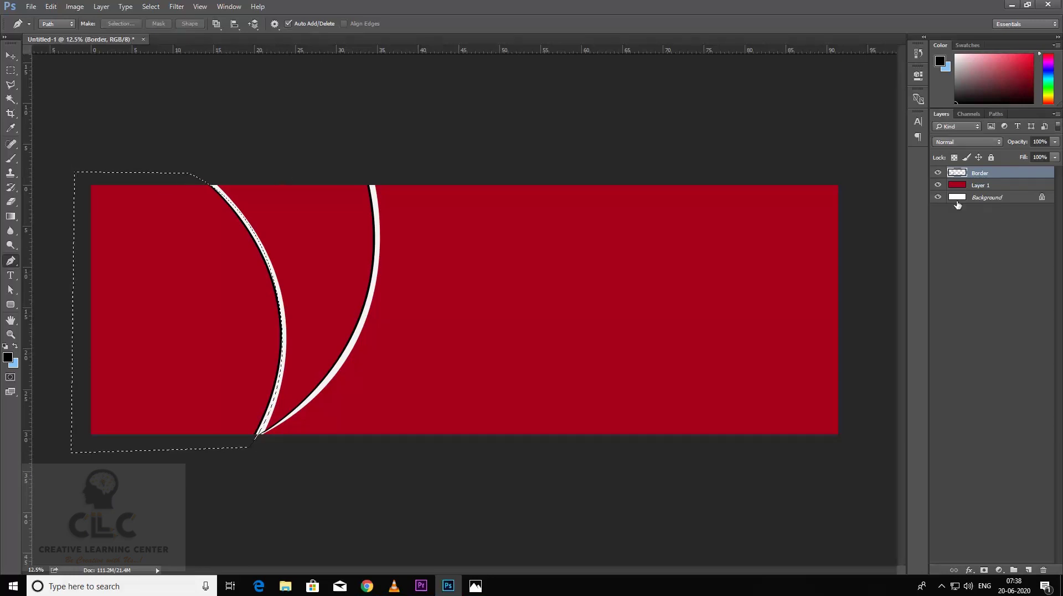
click(1028, 570)
click(8, 358)
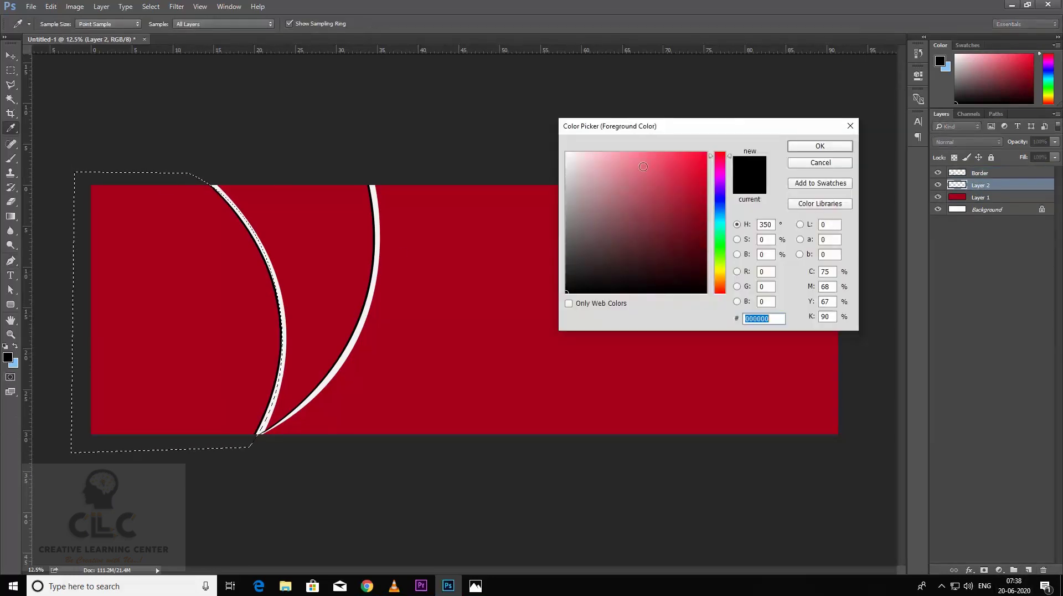
drag(620, 166, 560, 169)
click(797, 146)
key(p)
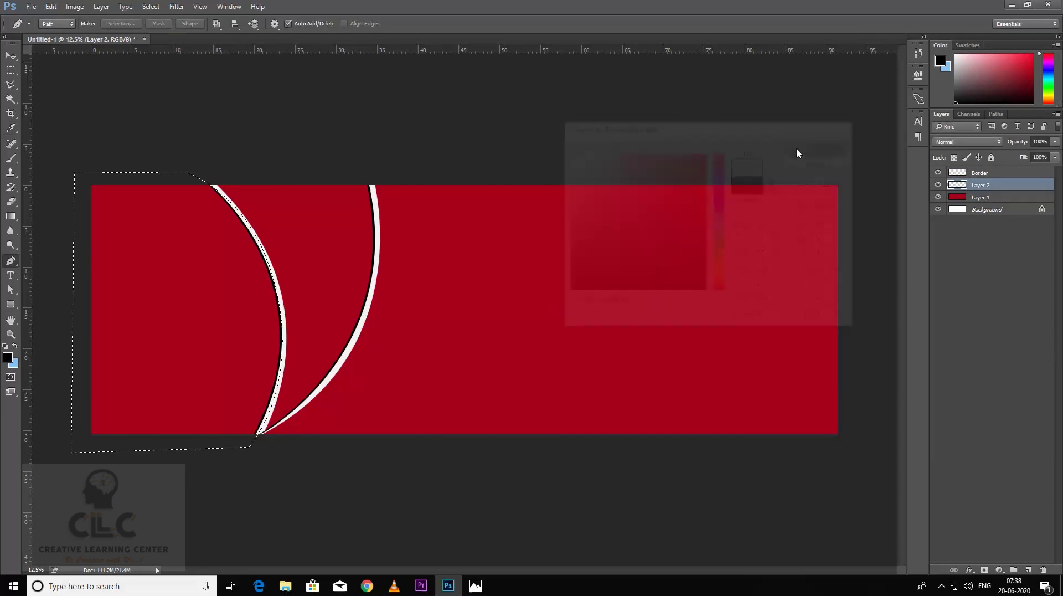
key(alt+BackSpace)
key(ctrl+d)
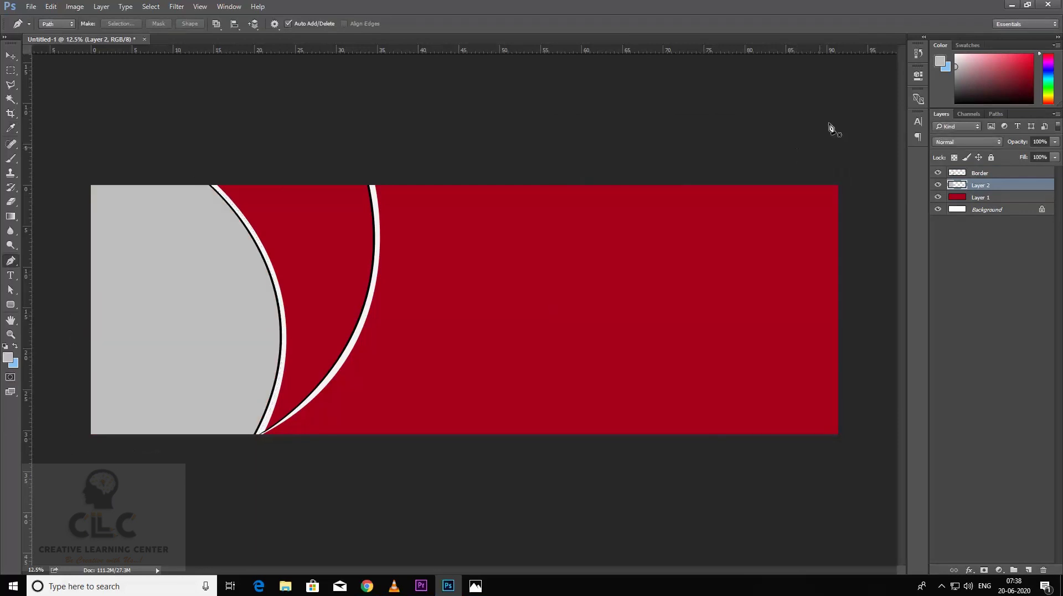
- Trace the first curved band with a Pen path from above the canvas to just below its lower end
click(202, 173)
drag(283, 317, 283, 396)
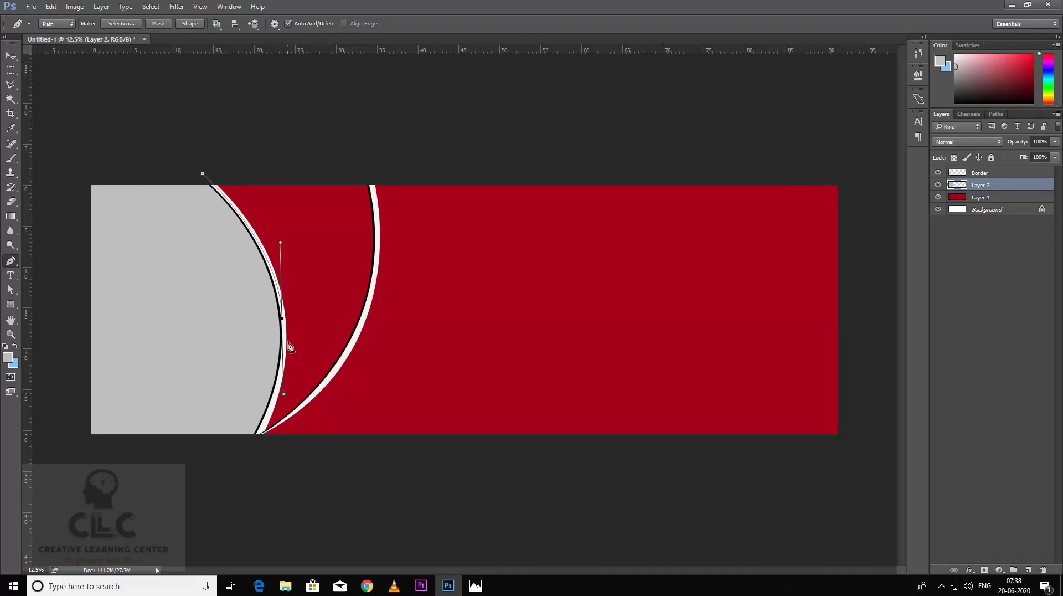
alt+click(283, 318)
drag(254, 441, 217, 519)
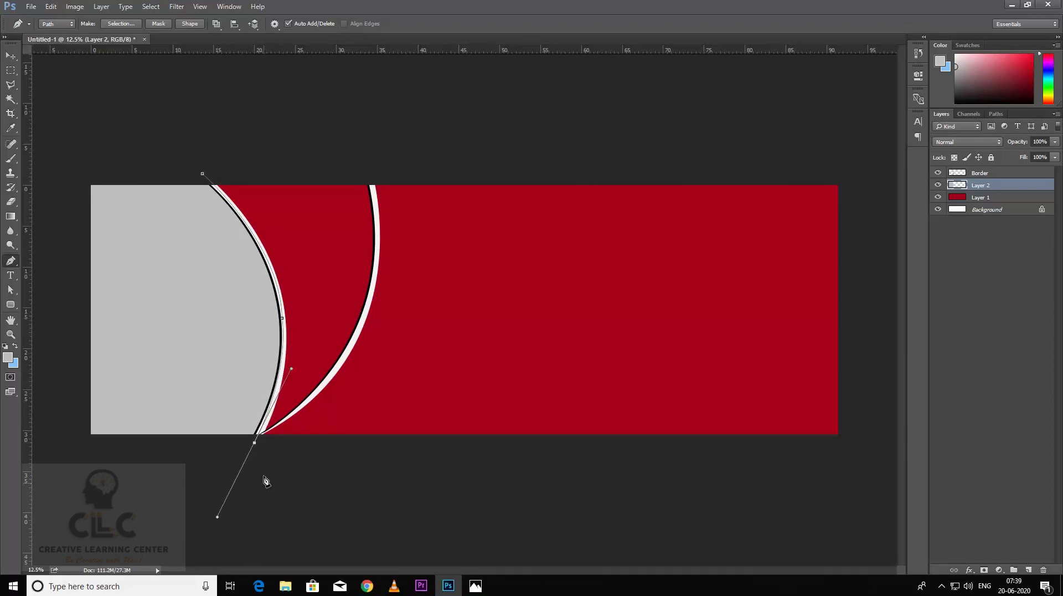
alt+click(255, 443)
- Continue the path up along the second curved band and close it above the canvas at the starting point
drag(314, 394, 340, 366)
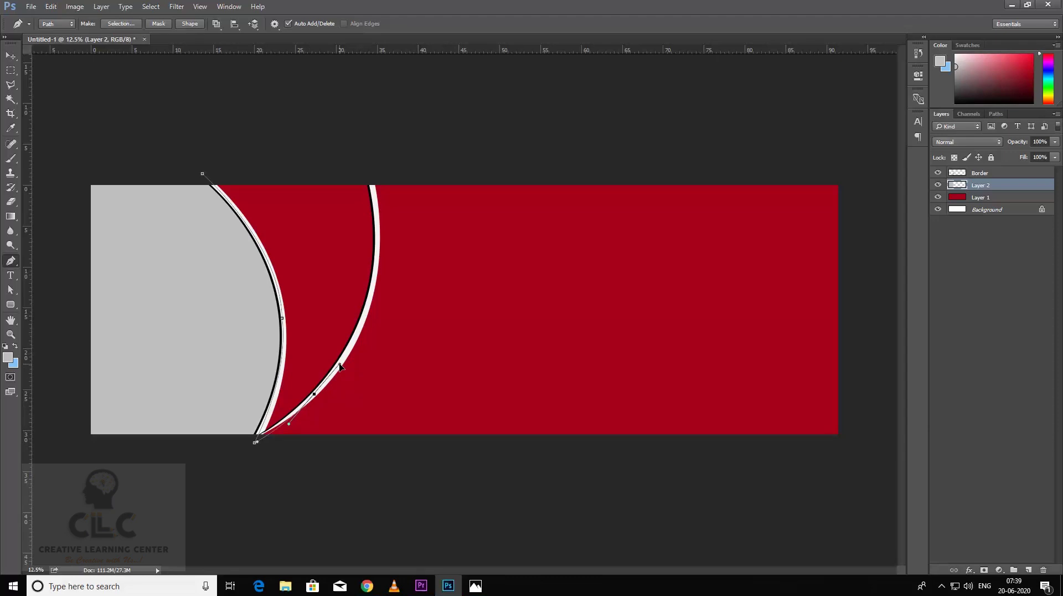
key(ctrl+z)
key(ctrl+plus)
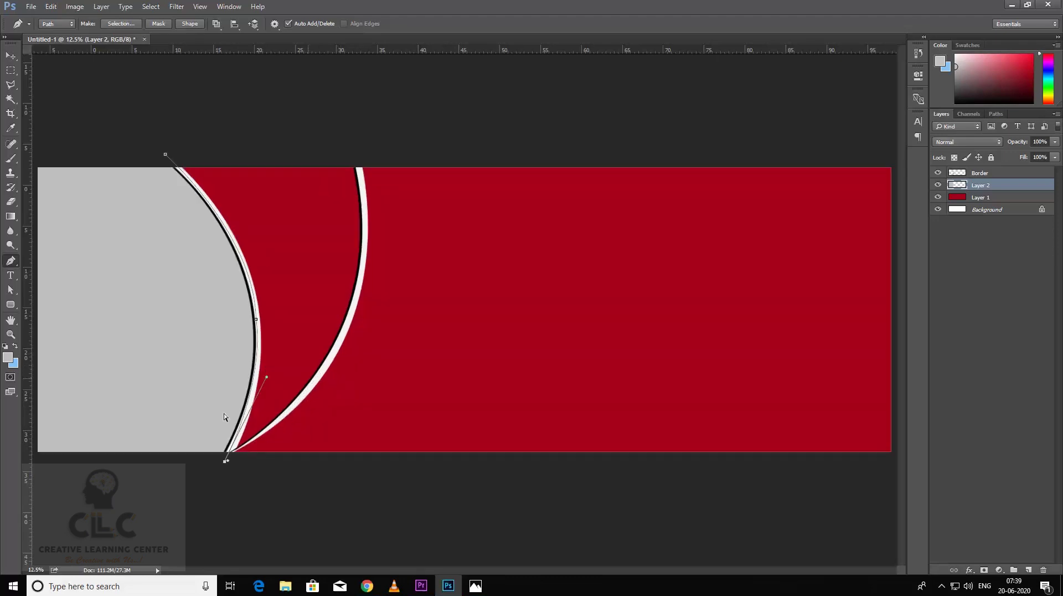
drag(391, 342, 408, 332)
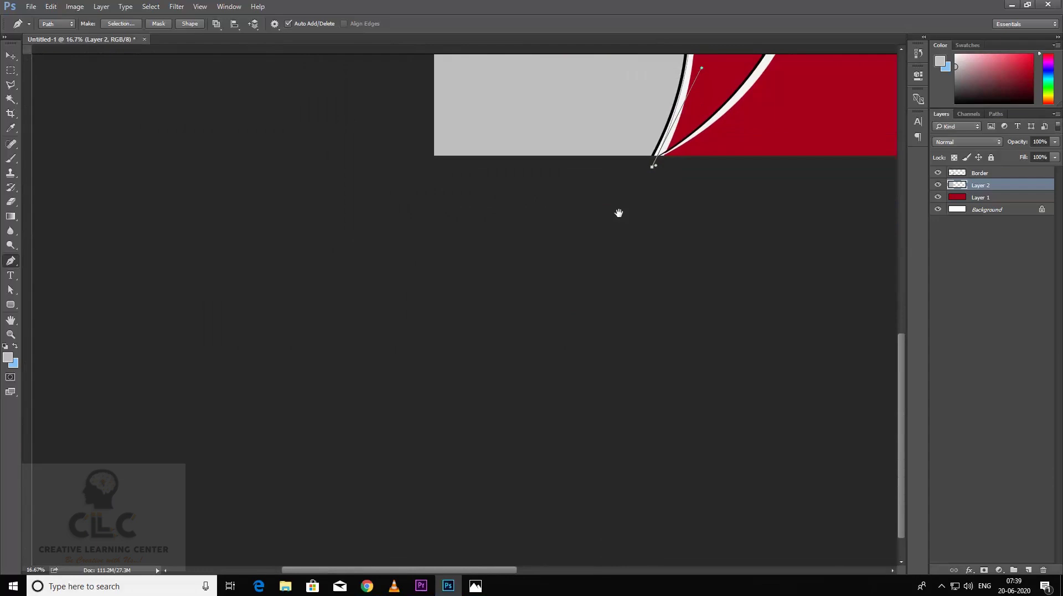
drag(531, 333, 518, 342)
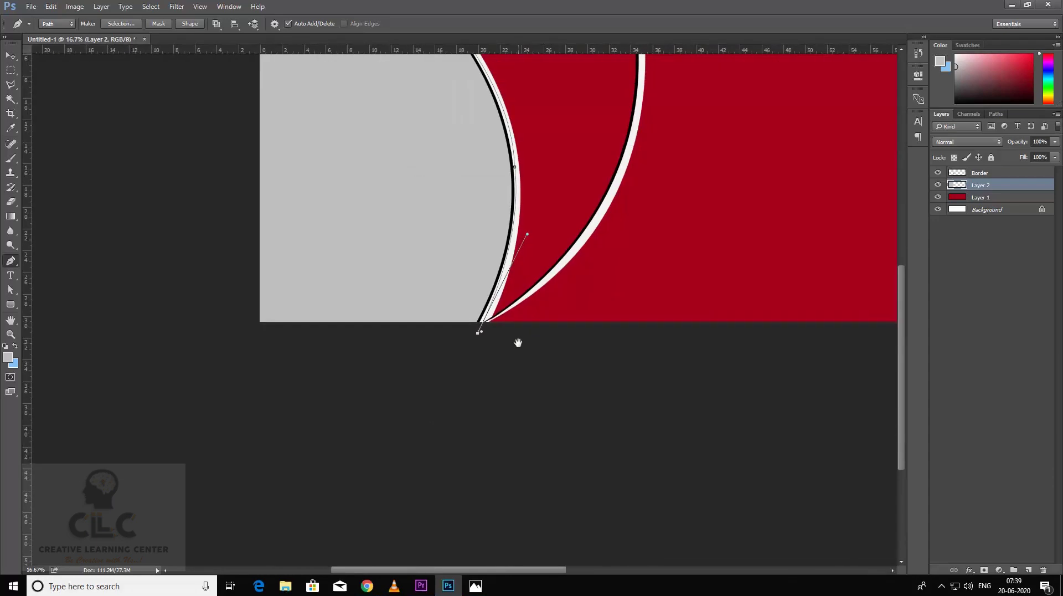
click(489, 322)
drag(607, 201, 639, 134)
drag(691, 175, 631, 325)
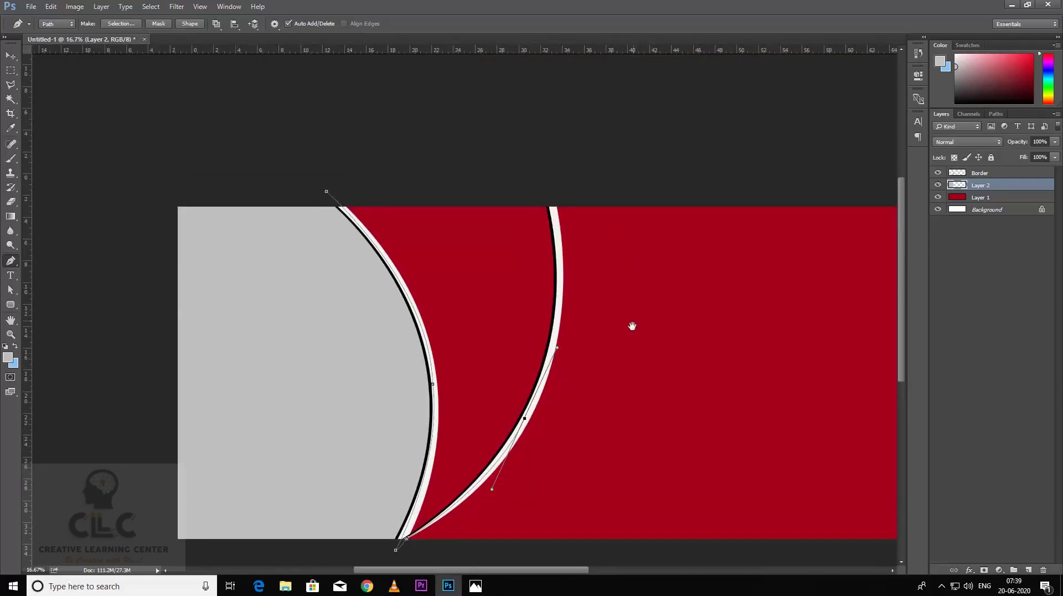
drag(548, 174, 527, 68)
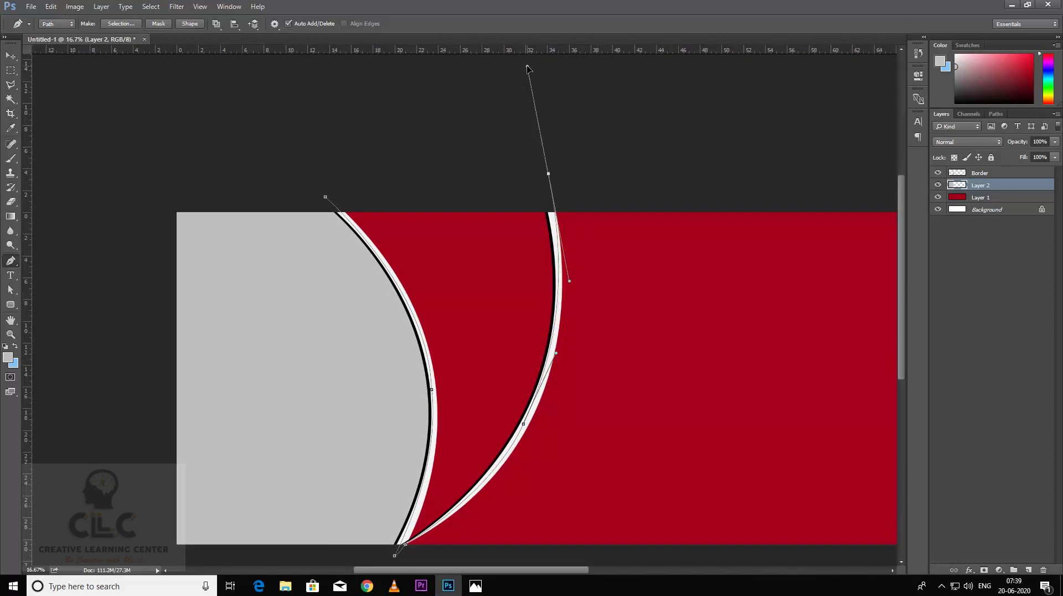
alt+click(548, 174)
click(325, 198)
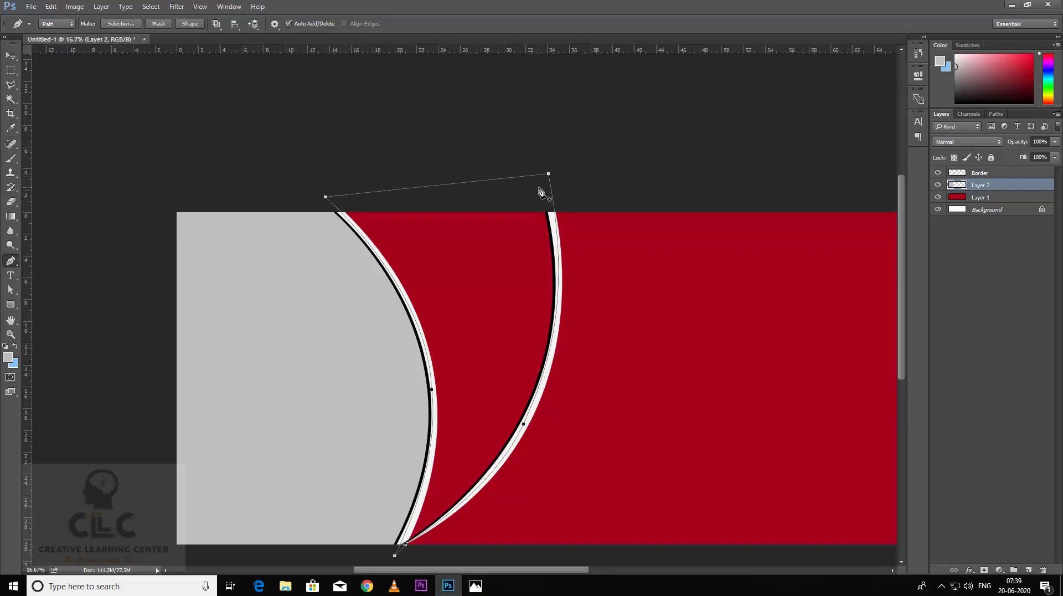
- Convert the path to a selection, fill the area between the bands with the same grey on a new layer, and deselect
key(ctrl+Return)
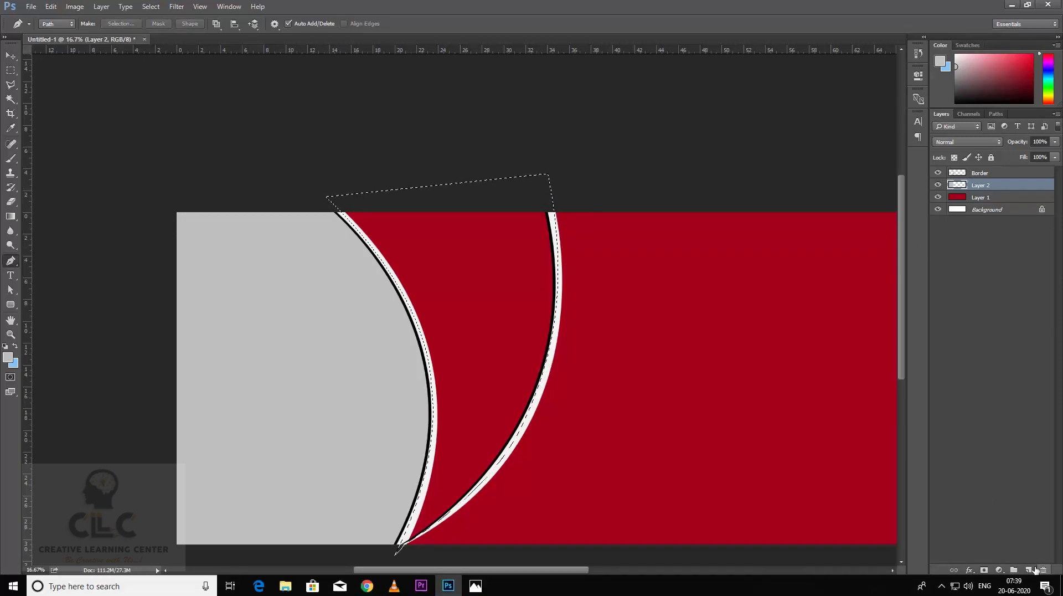
click(1029, 571)
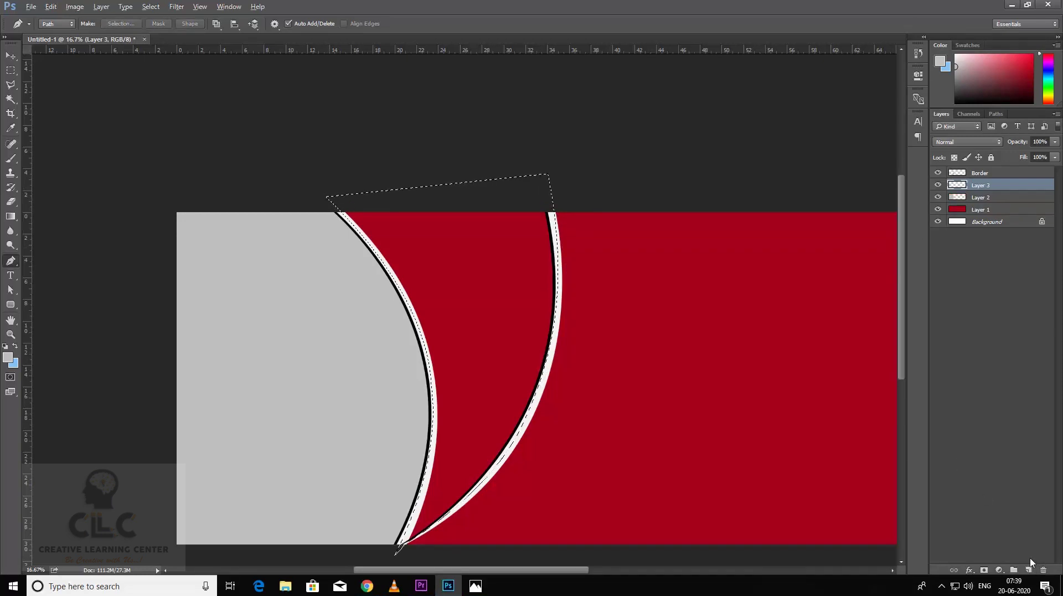
key(alt+BackSpace)
key(ctrl+d)
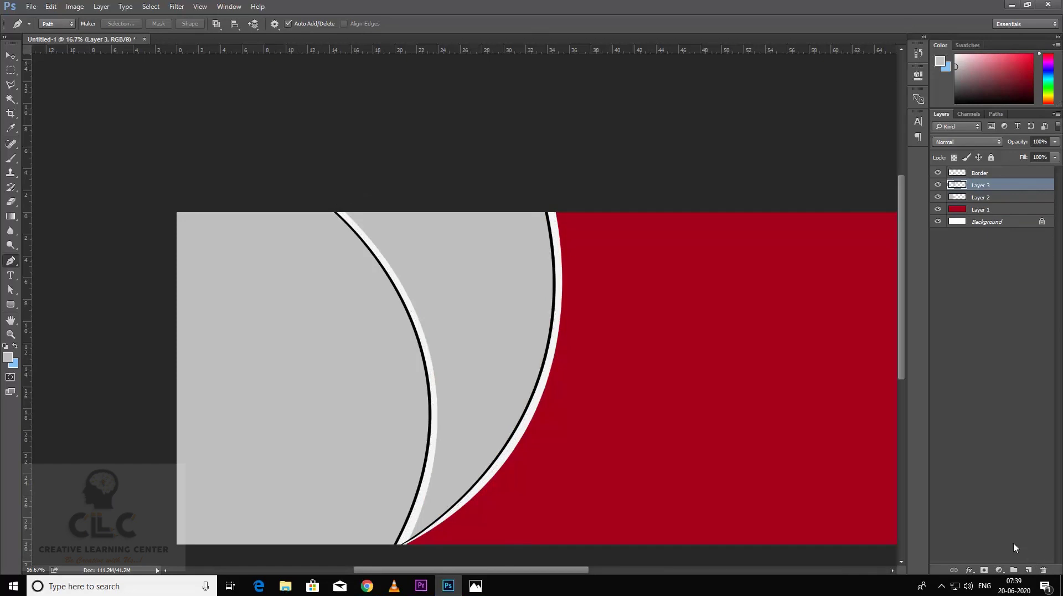
- Check the two grey panels by toggling Layer 3's visibility and selecting Layer 2 and Layer 3 in turn
key(ctrl+minus)
key(ctrl+plus)
drag(382, 285, 499, 223)
click(10, 55)
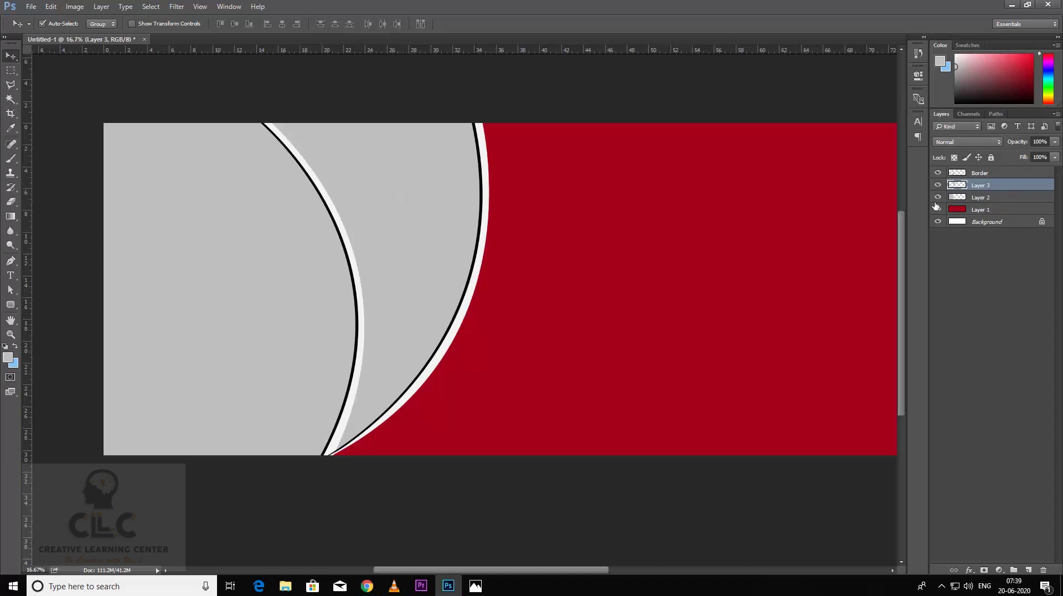
click(939, 186)
click(938, 186)
click(995, 199)
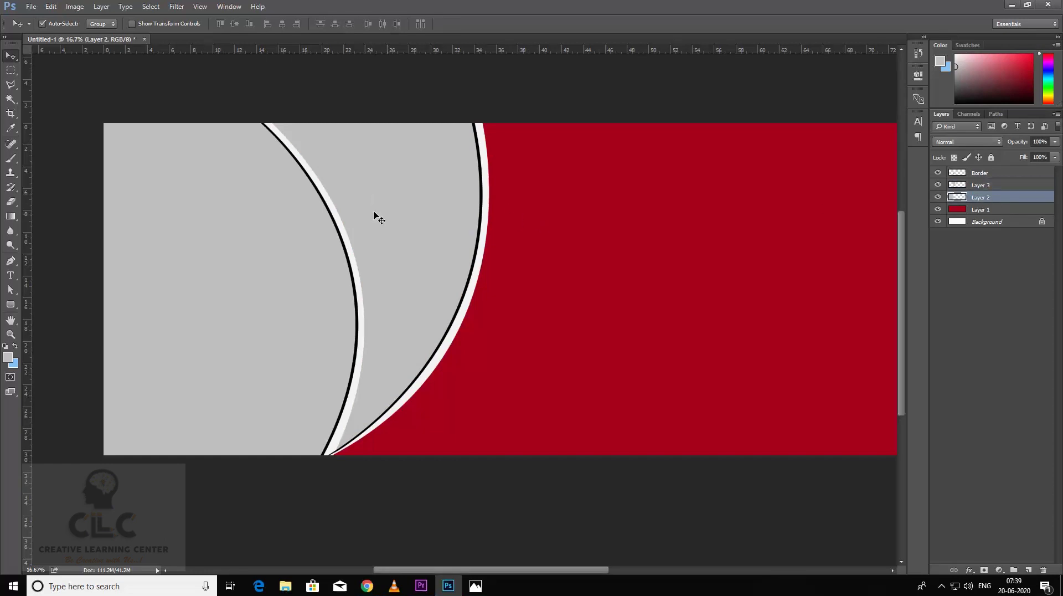
click(987, 183)
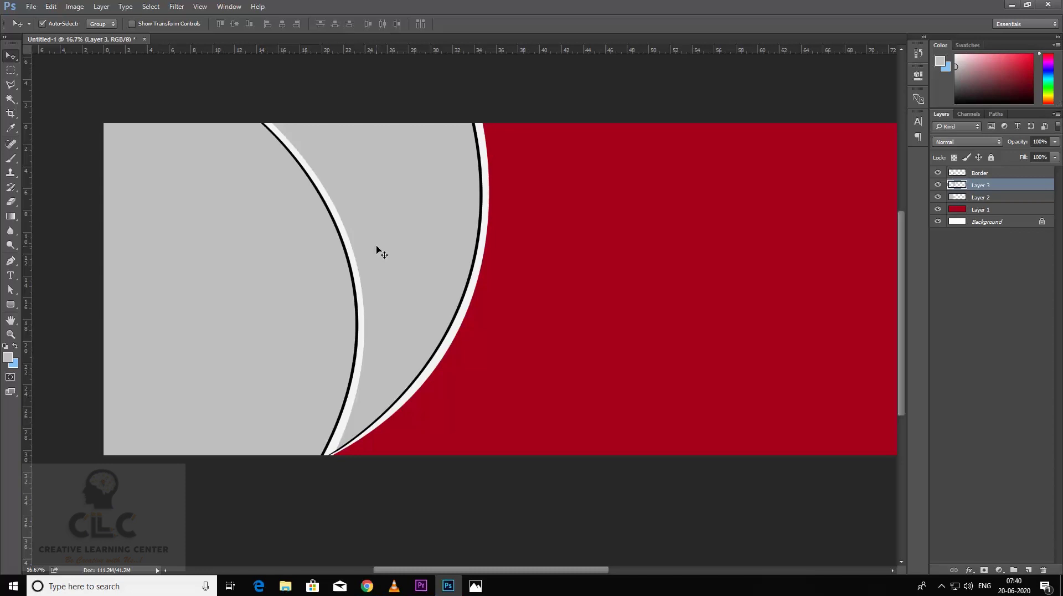
drag(845, 321, 650, 300)
key(ctrl+minus)
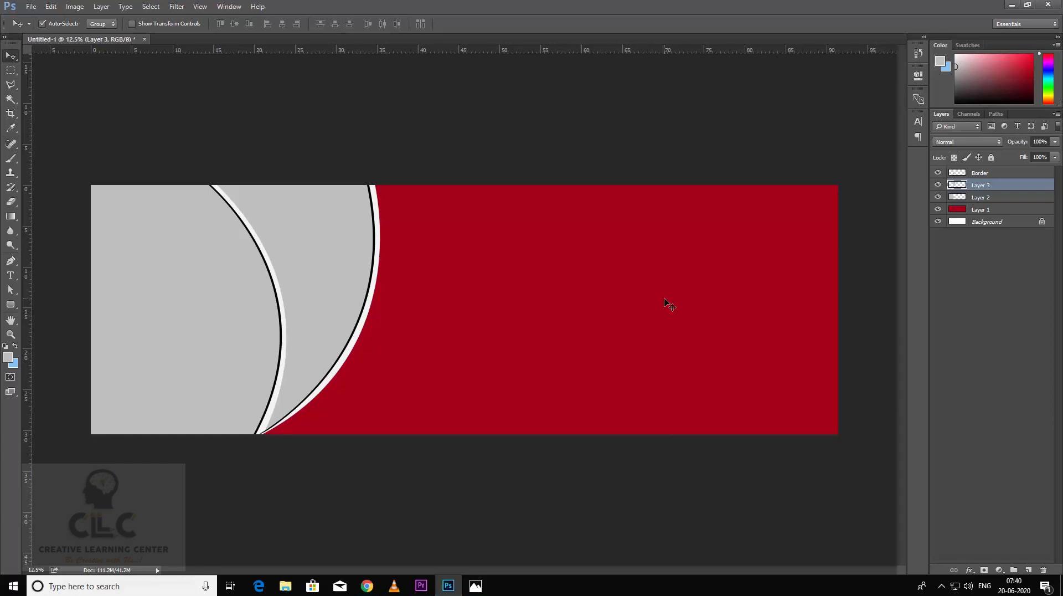
- Make a roughly square rectangular selection on the red area near the banner's right side and add a new layer
key(m)
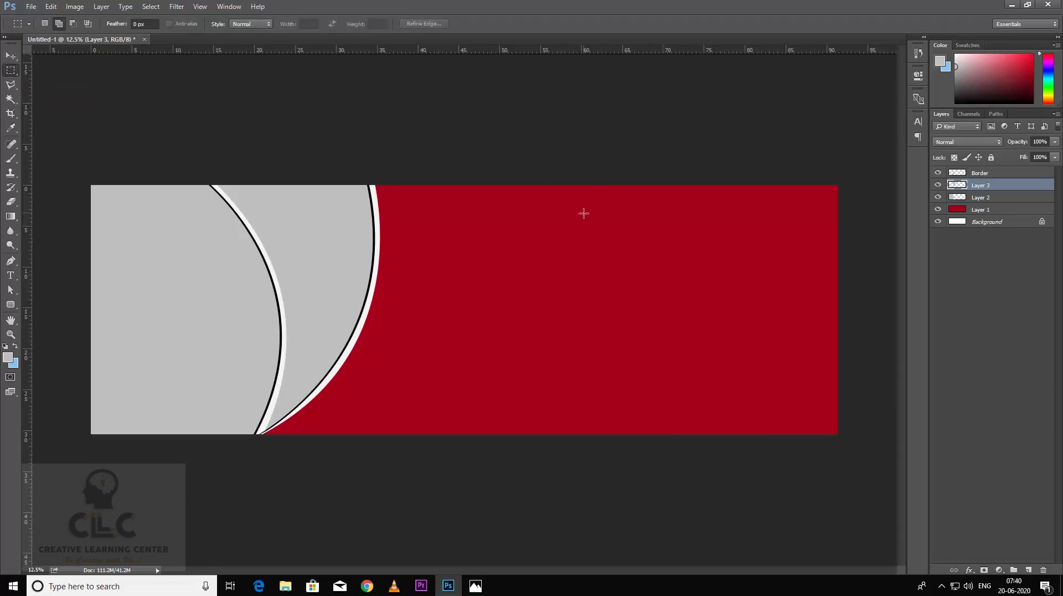
drag(569, 216, 772, 415)
click(1028, 571)
click(51, 7)
click(63, 176)
click(619, 156)
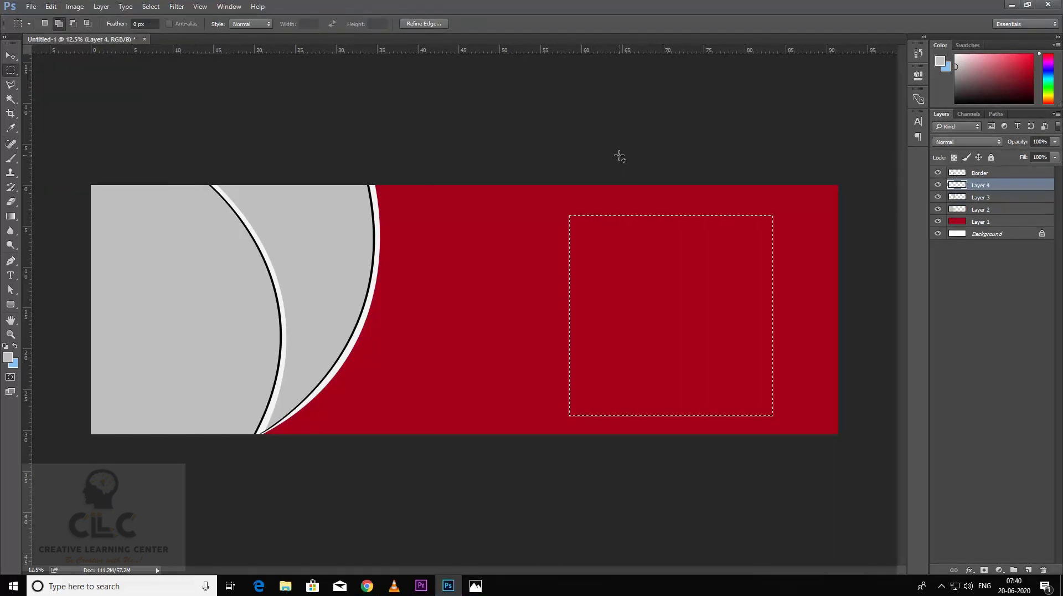
key(ctrl+z)
- Stroke the square selection with a white outside line at 100% opacity on the new layer, and deselect
click(51, 8)
click(63, 176)
click(492, 188)
click(818, 145)
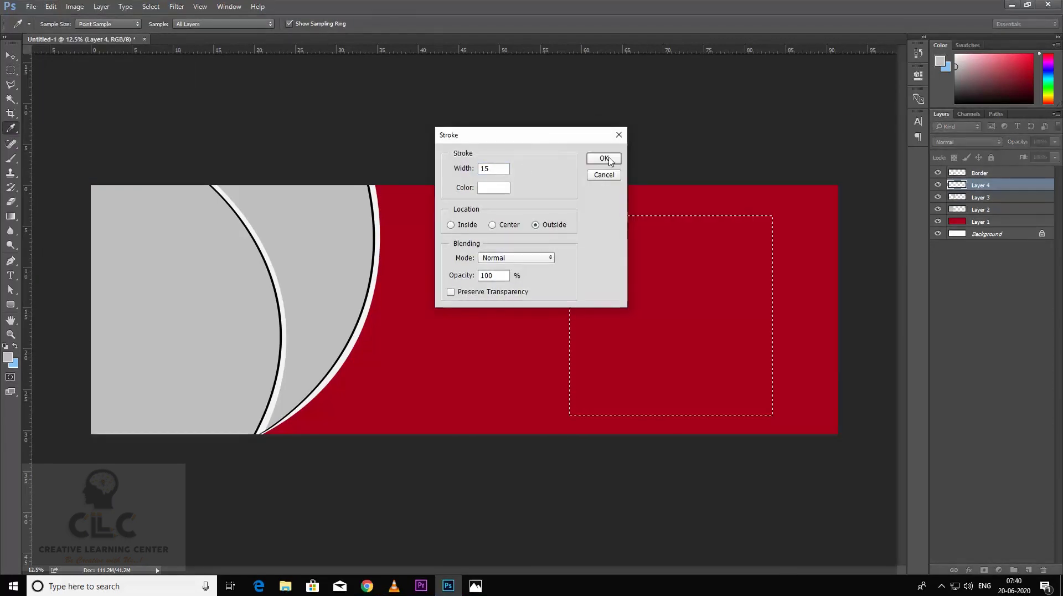
click(609, 157)
key(ctrl+z)
click(50, 7)
click(63, 175)
click(610, 157)
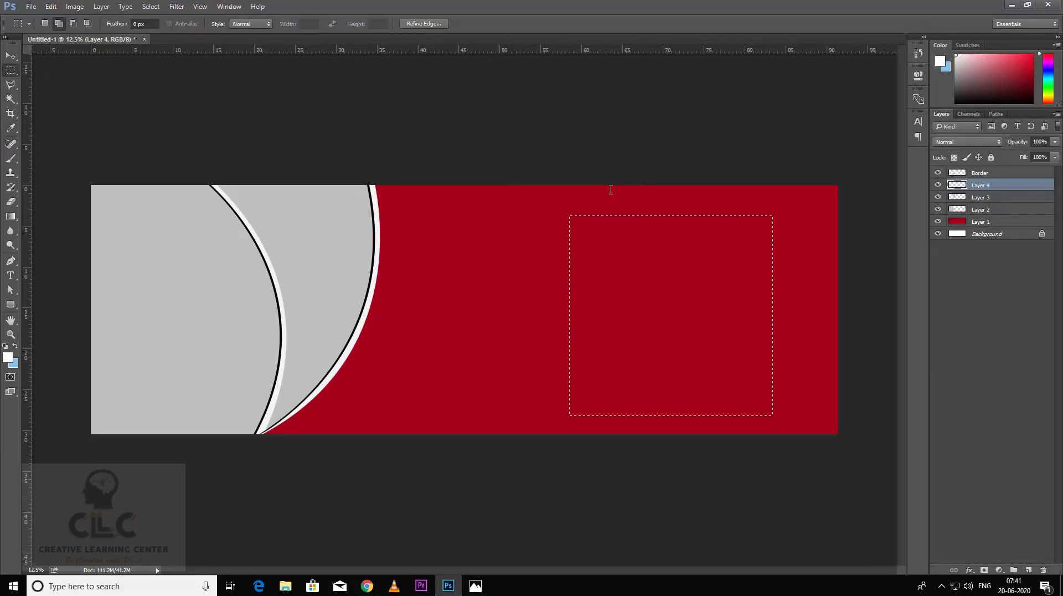
click(10, 56)
key(ctrl+d)
- Rotate the outlined square 45 degrees and move it toward the banner's right edge
key(ctrl+t)
drag(821, 250, 729, 163)
double_click(267, 25)
text(45)
key(Return)
key(Return)
drag(755, 255, 830, 233)
- Enlarge the diamond outline so it extends past the banner's top, bottom and right edges, leaving a left-pointing corner
key(ctrl+t)
drag(604, 289, 550, 289)
drag(619, 344, 574, 346)
key(ctrl+plus)
key(Return)
key(ctrl+t)
key(ctrl+minus)
drag(829, 434, 830, 472)
key(Return)
- Draw a closed Pen path along the diamond's two visible sides and around the canvas area to their right
click(10, 261)
click(797, 173)
click(657, 308)
click(795, 440)
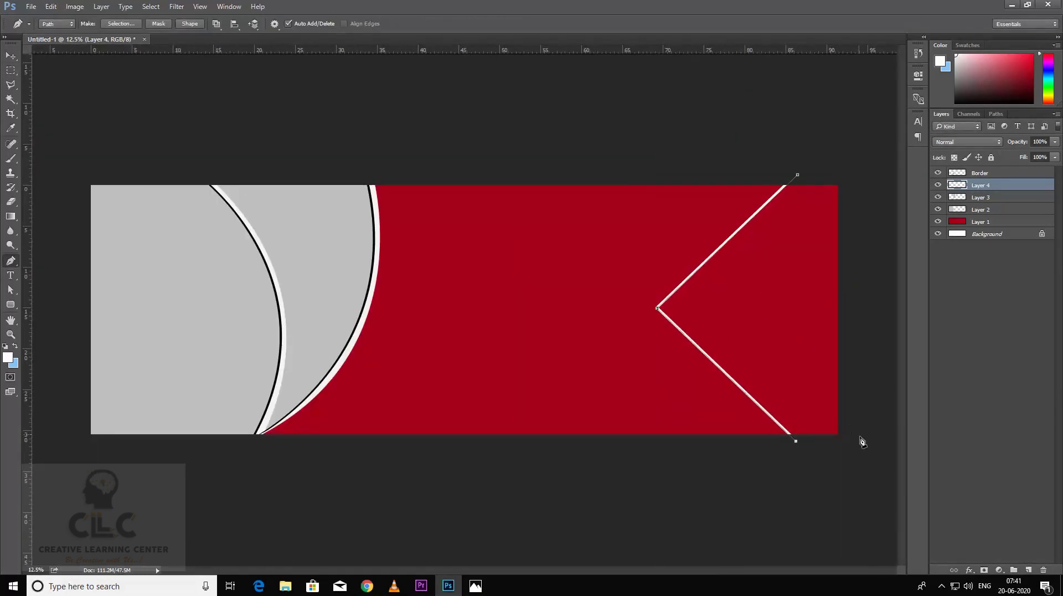
click(866, 445)
click(865, 165)
click(797, 174)
- Convert the path to a selection, fill it with grey bbbbbb on a new layer beneath the diamond outline, and deselect
key(ctrl+Return)
click(1029, 569)
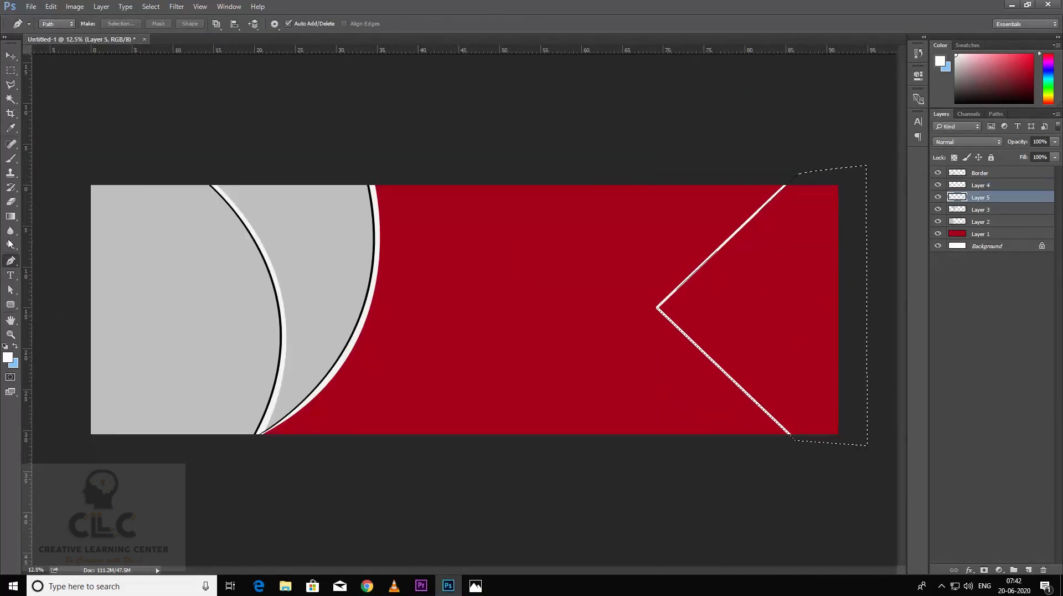
key(alt+BackSpace)
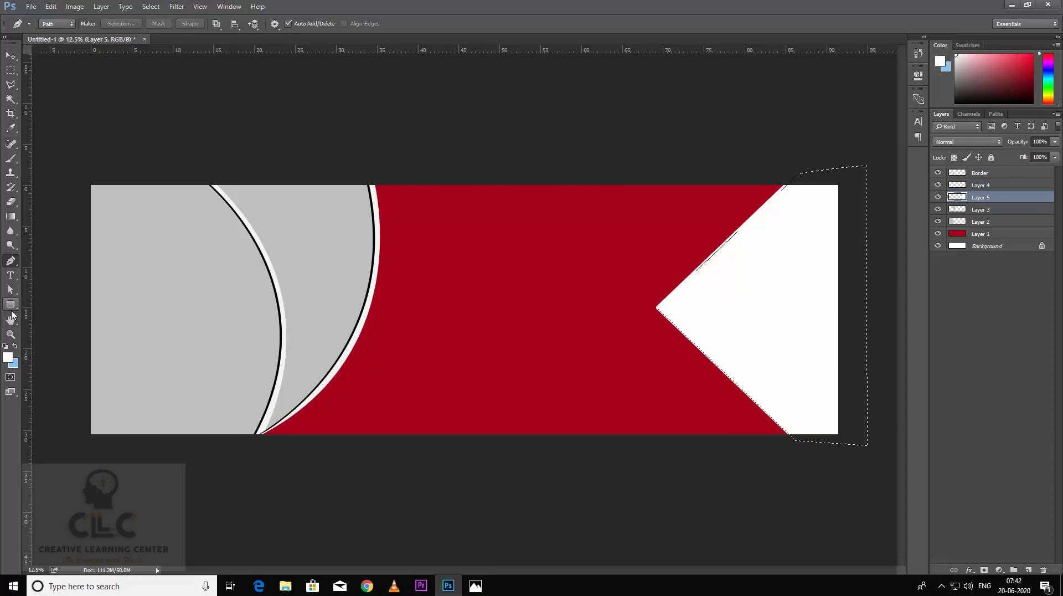
click(10, 357)
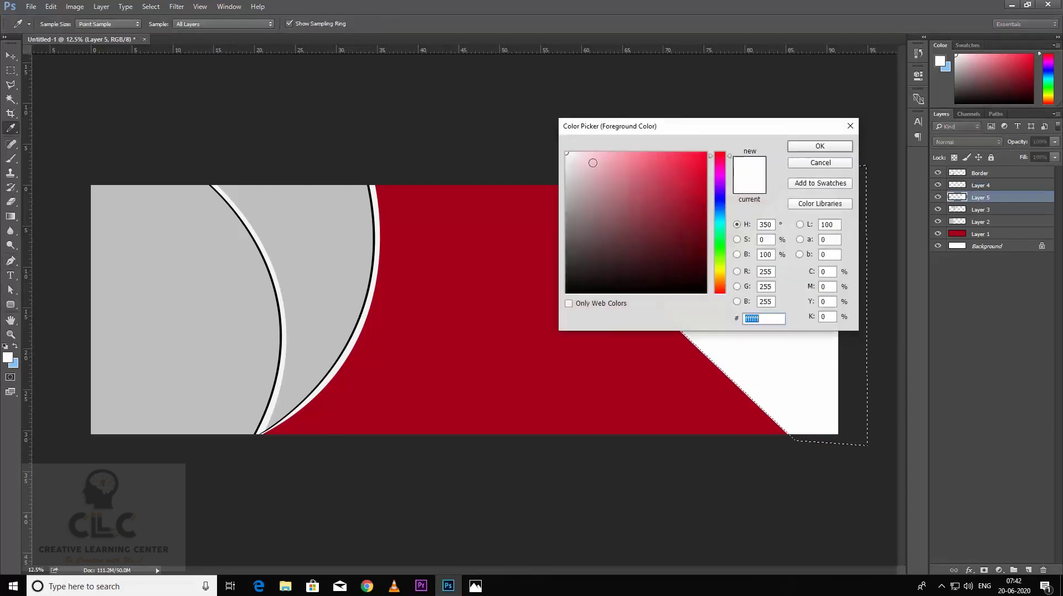
drag(593, 164, 565, 183)
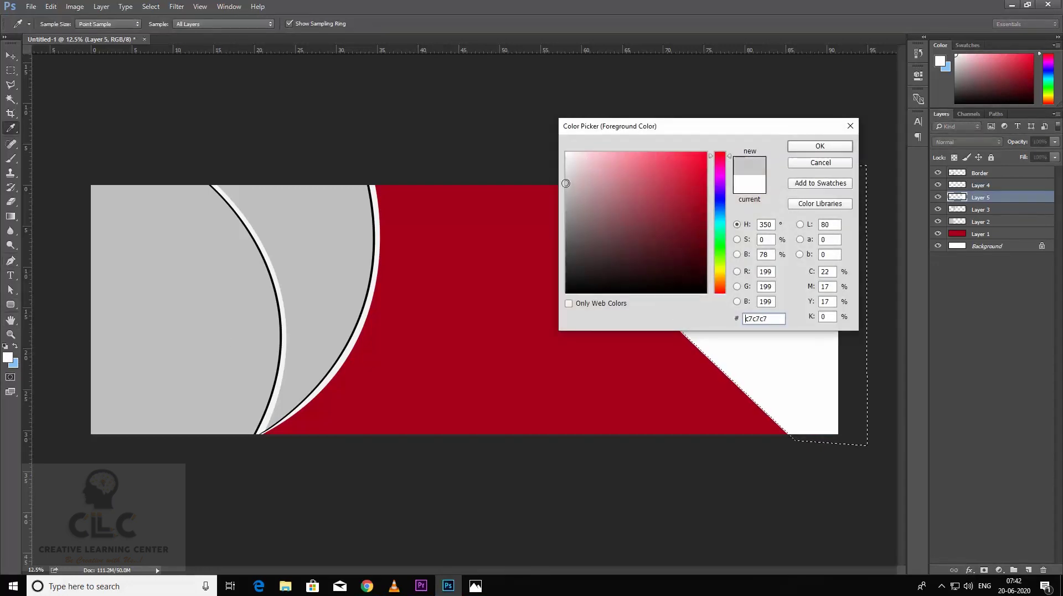
click(818, 146)
key(p)
key(alt+BackSpace)
key(ctrl+d)
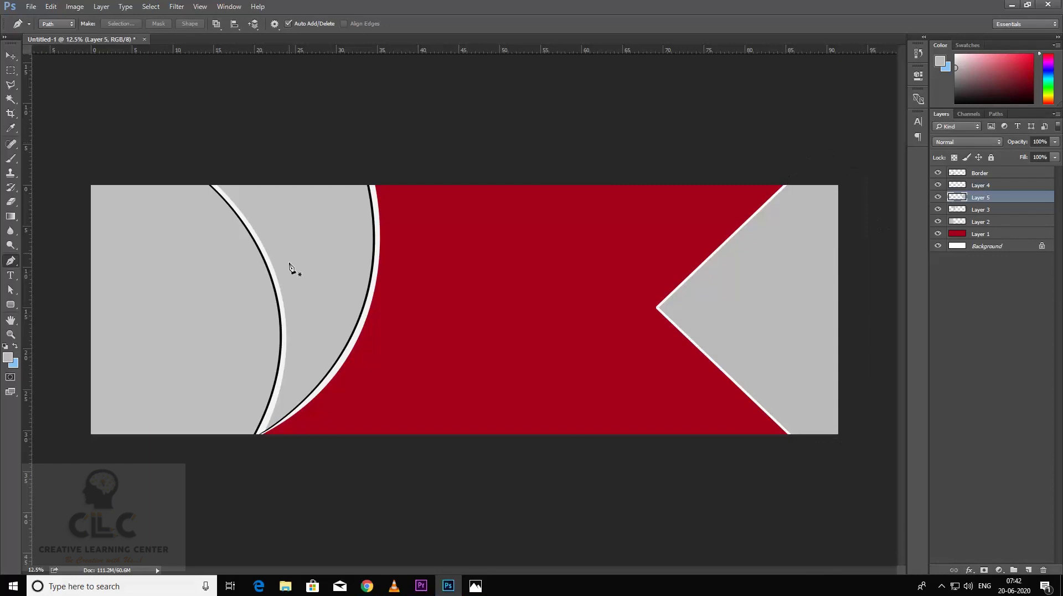
- Load the large diamond outline as a selection, fill it with black 000000 on a new layer beneath the outline, and deselect
click(938, 185)
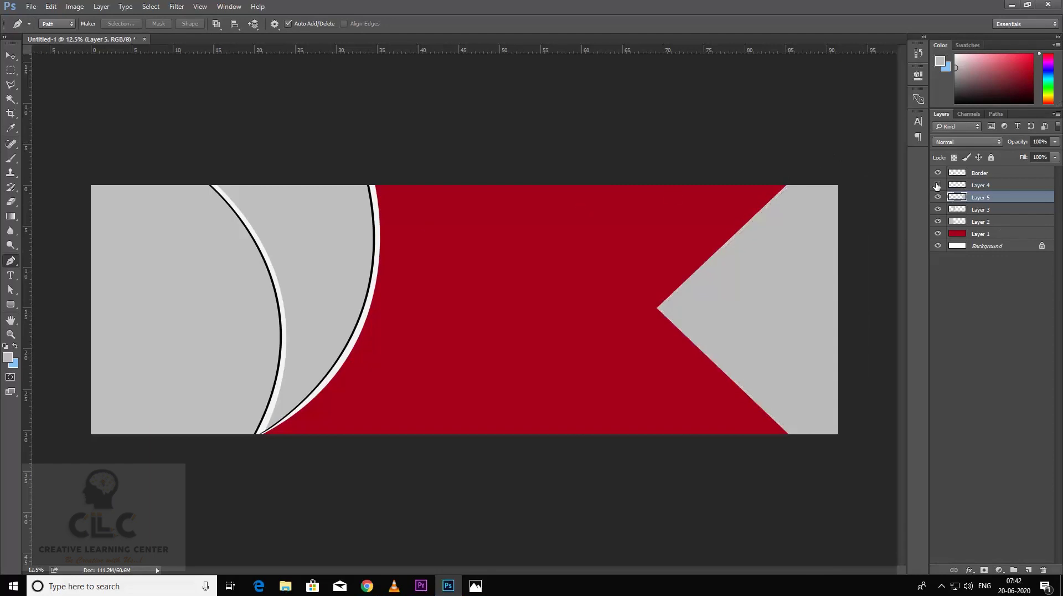
click(937, 185)
click(958, 185)
ctrl+click(957, 185)
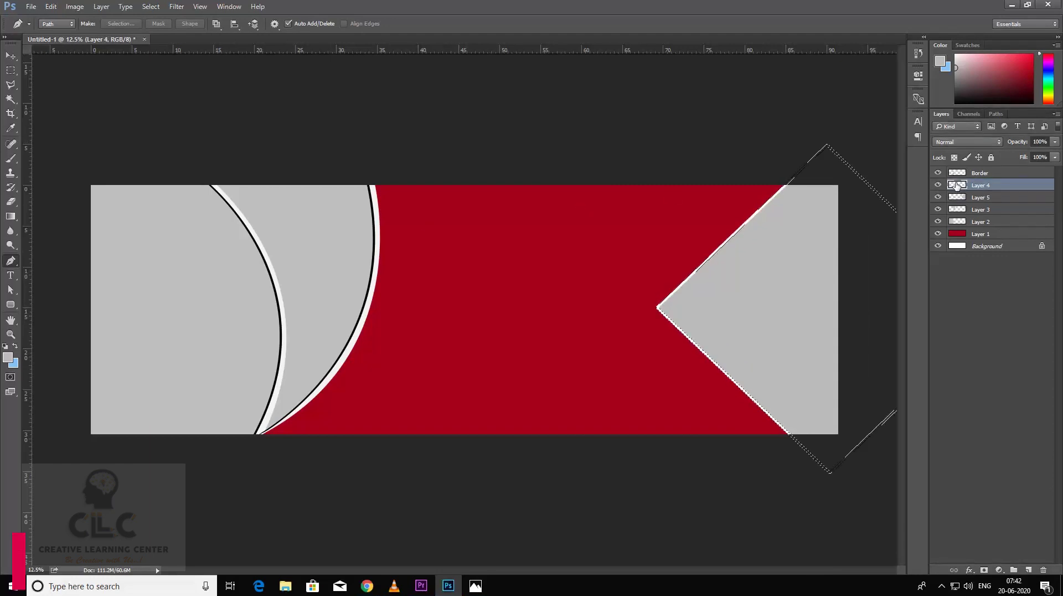
click(1029, 571)
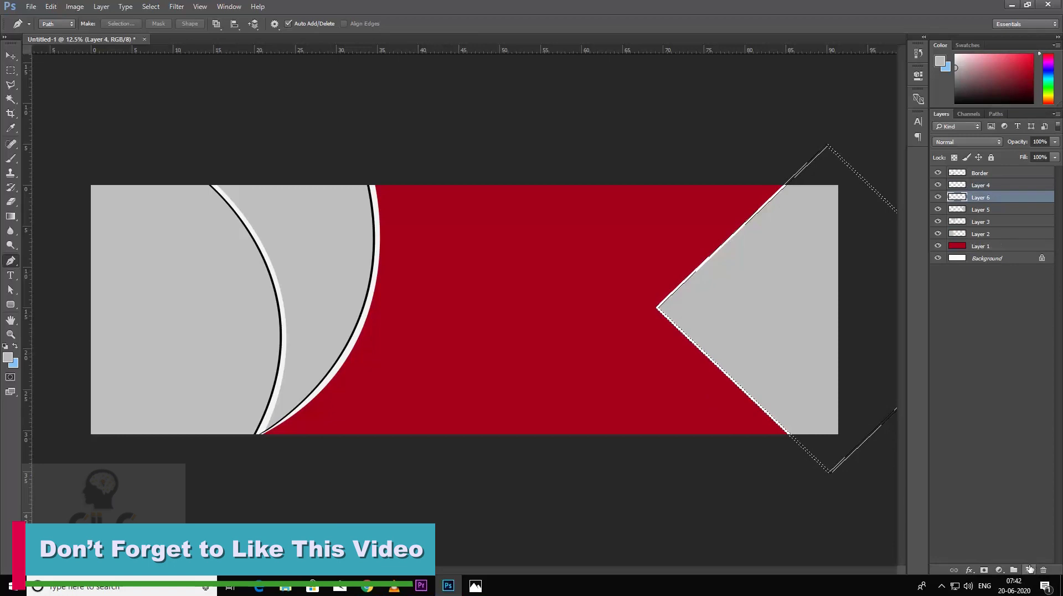
click(11, 363)
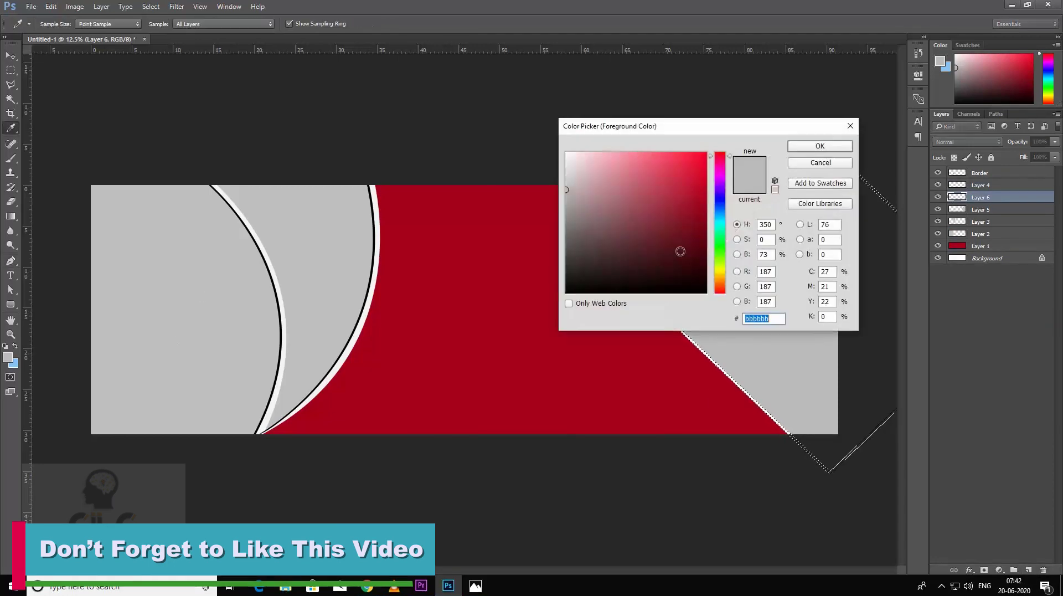
text(000000)
click(822, 144)
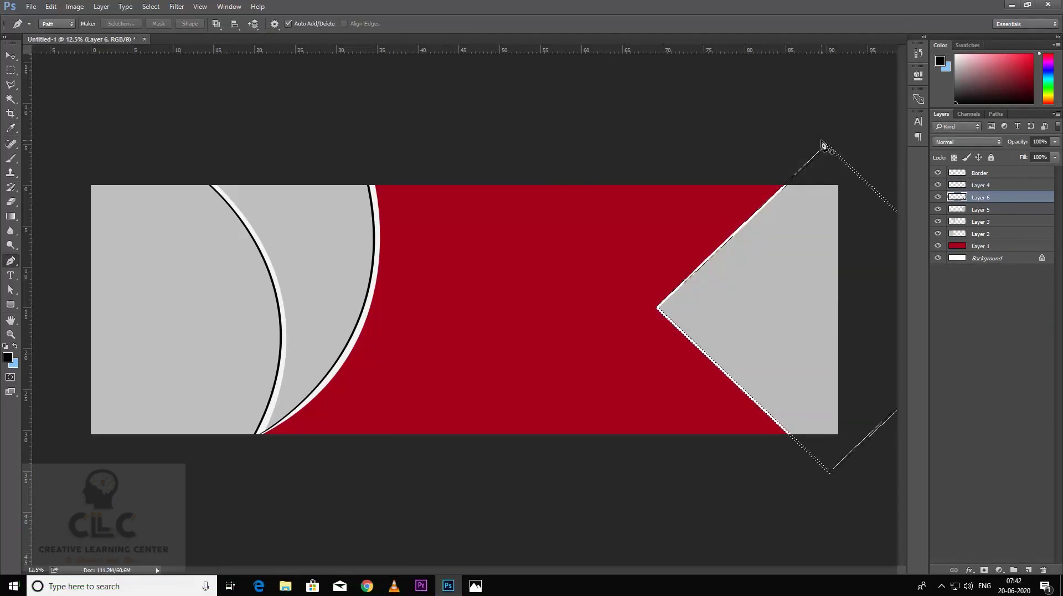
key(ctrl+d)
- Nudge the black outline slightly right so it forms a thin edge along the inside of the white diamond border
click(10, 55)
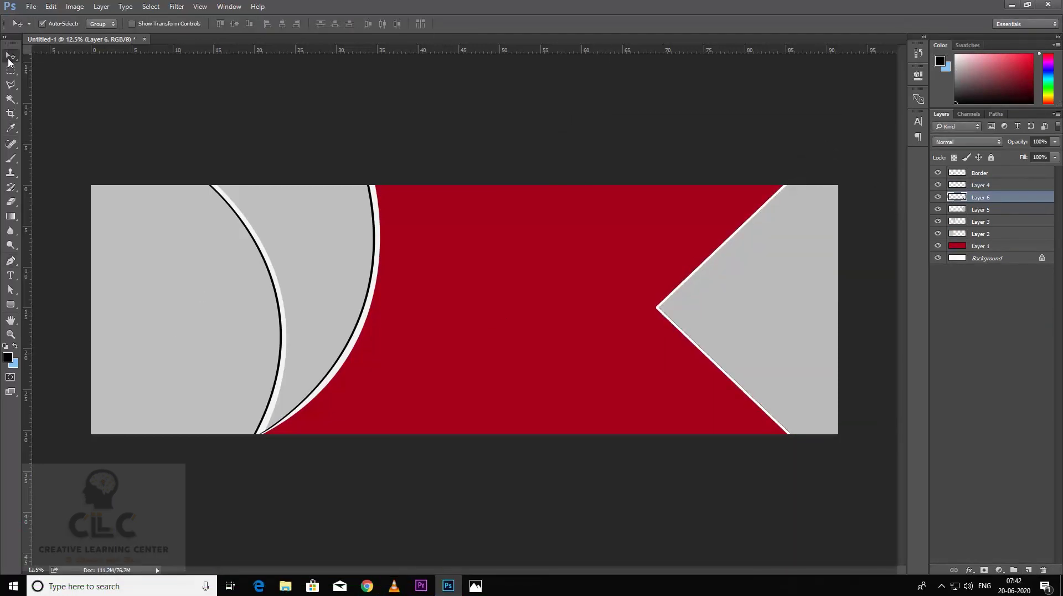
key(shift+Right)
key(shift+Right)
key(shift+Right)
key(shift+Right)
key(shift+Right)
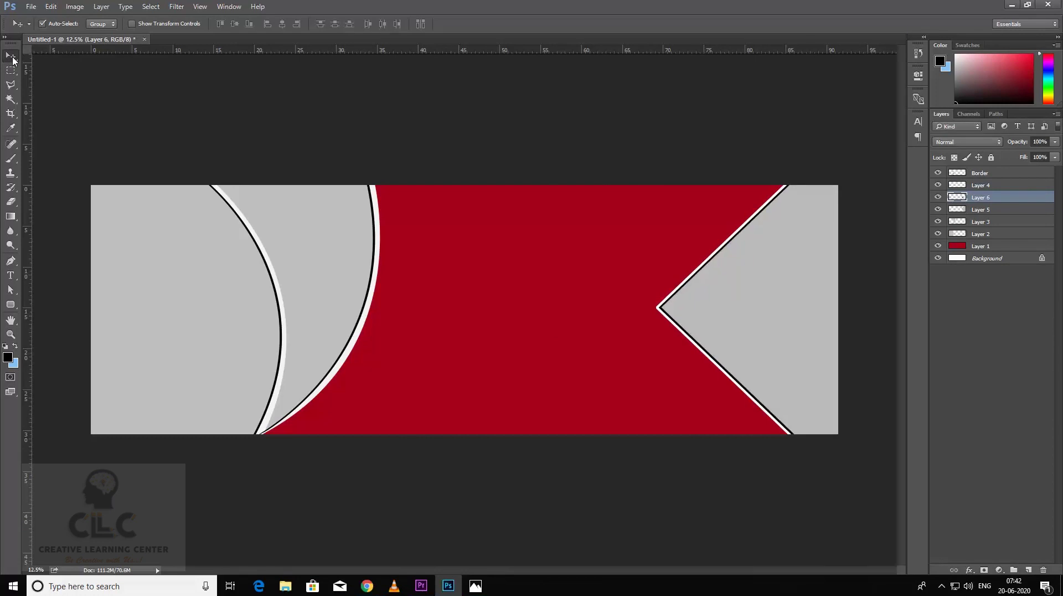
key(shift+Left)
key(ctrl+minus)
key(ctrl+plus)
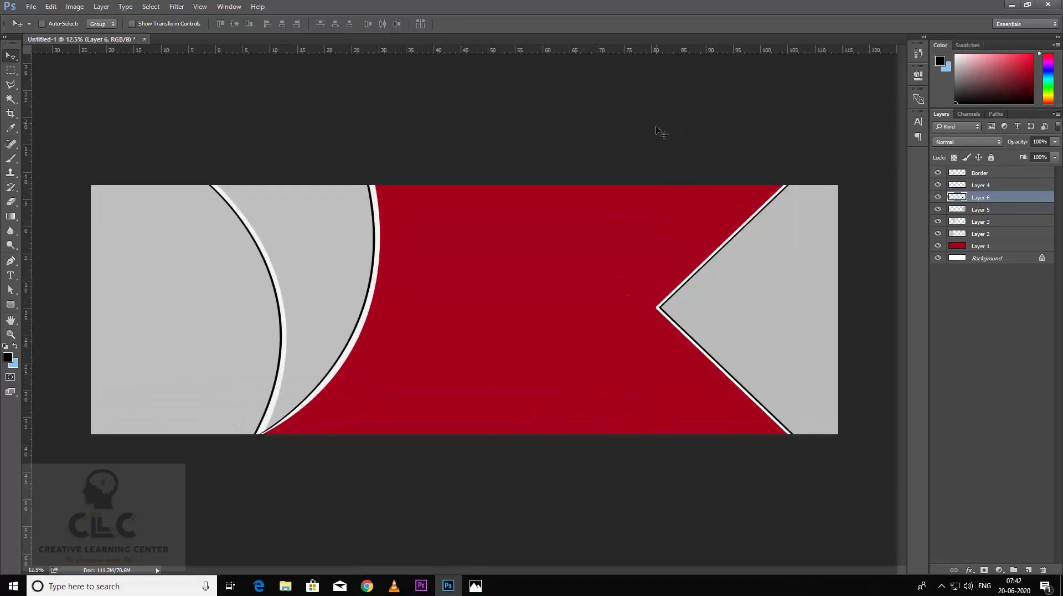
click(10, 70)
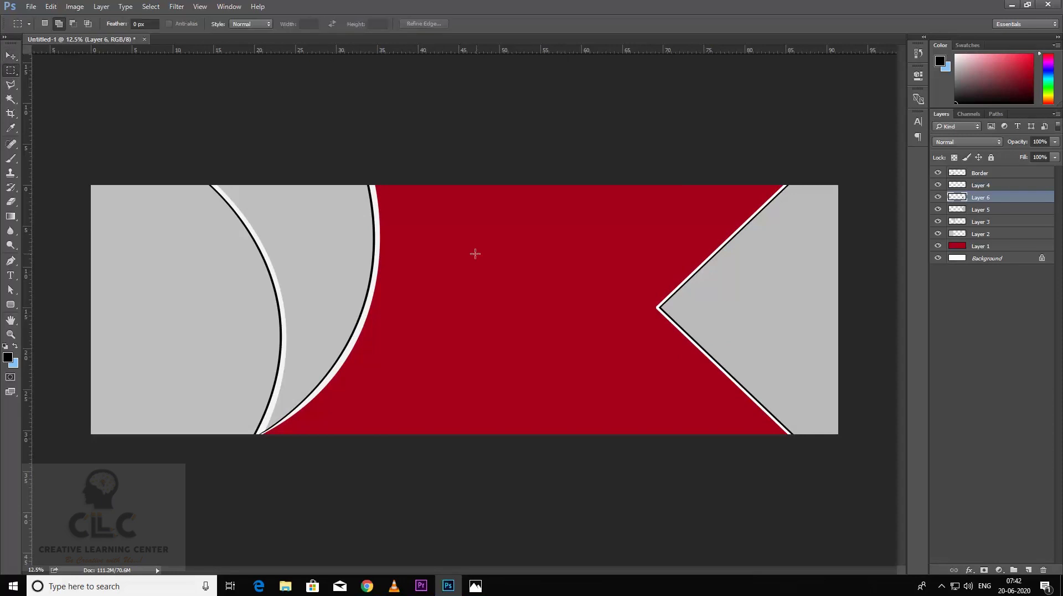
drag(416, 216, 521, 336)
click(131, 102)
- Draw a square Rounded Rectangle path with 50 px radius in the red area, convert it to a selection, and add a new layer
click(11, 305)
right_click(10, 308)
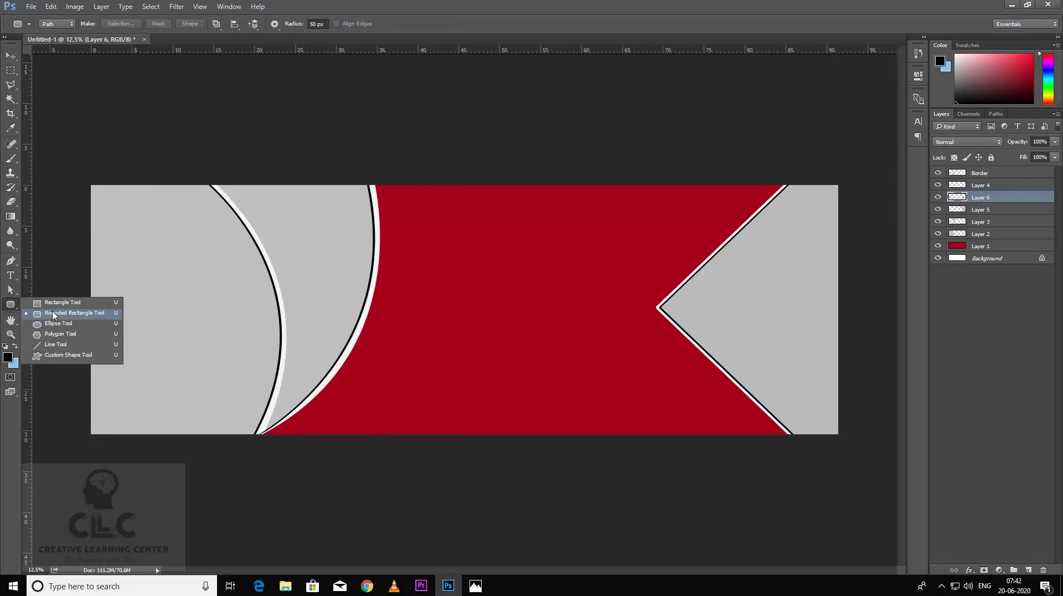
click(59, 313)
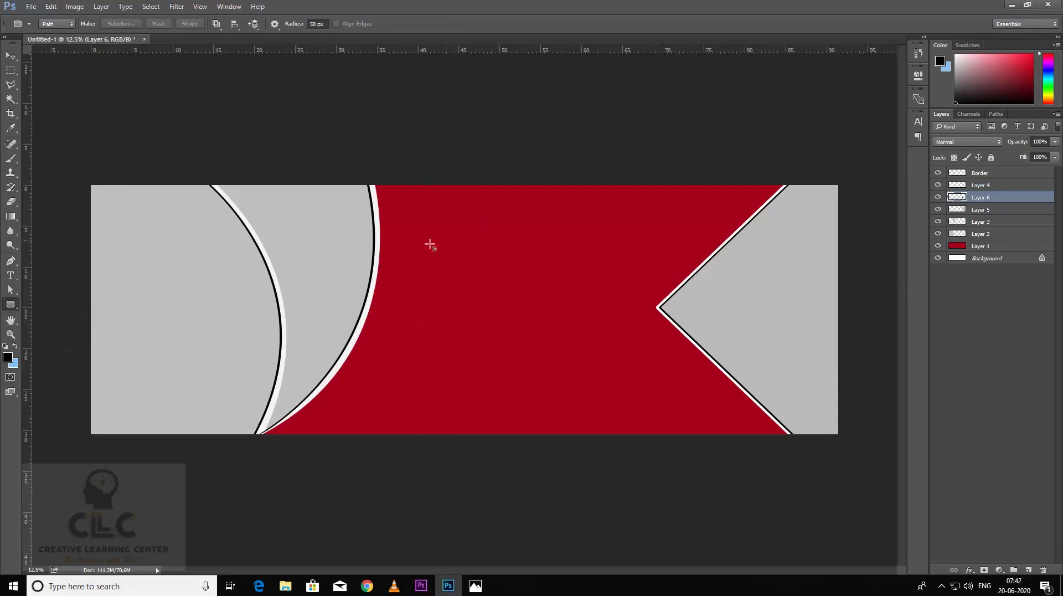
drag(437, 242, 553, 333)
key(ctrl+Return)
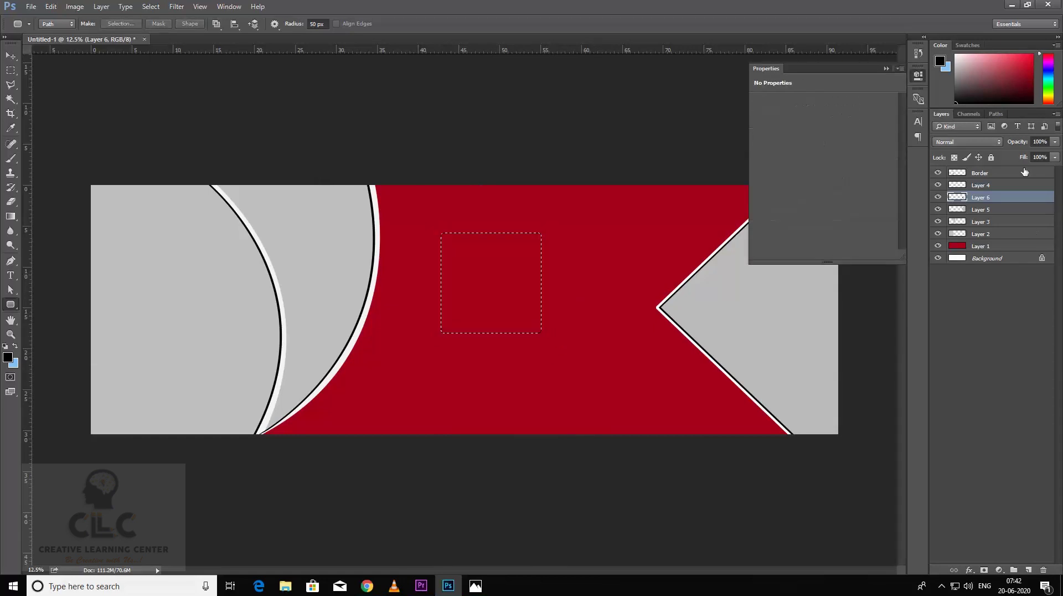
click(1028, 569)
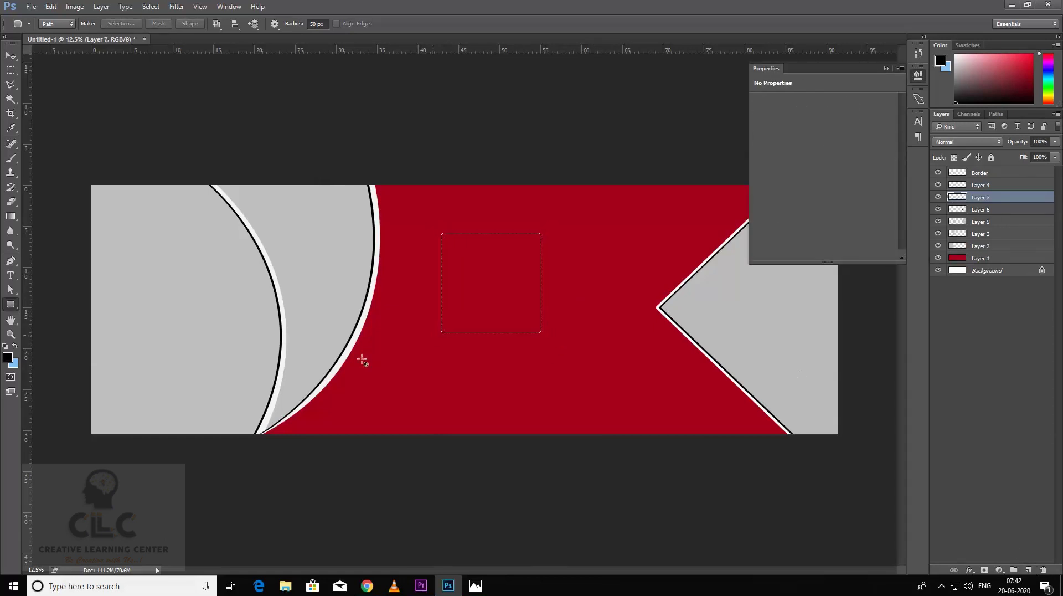
- Try a 30 px black outside stroke on the rounded square selection, and undo it
click(51, 7)
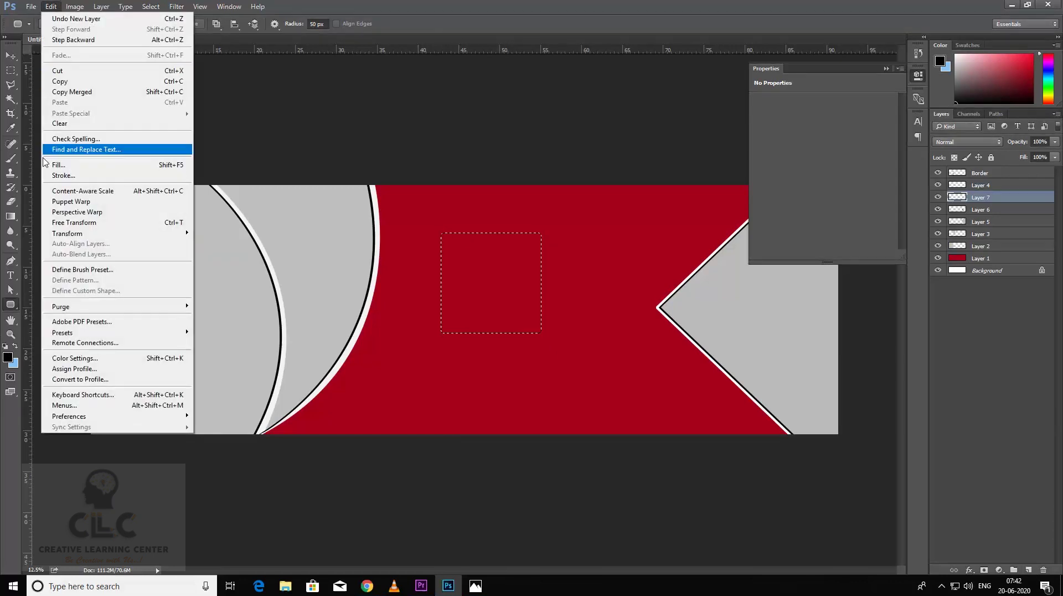
click(90, 176)
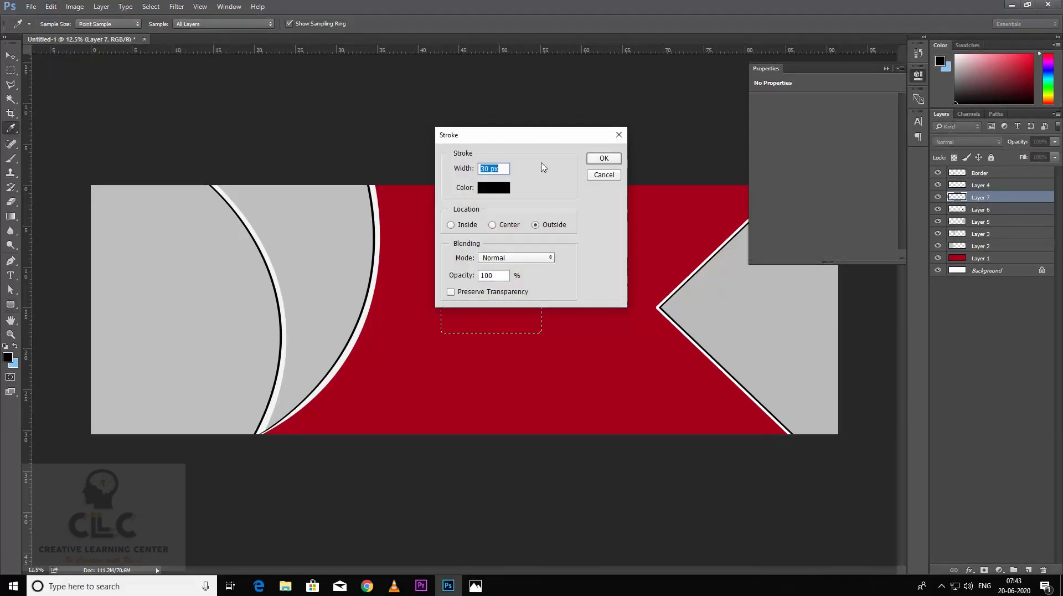
click(603, 162)
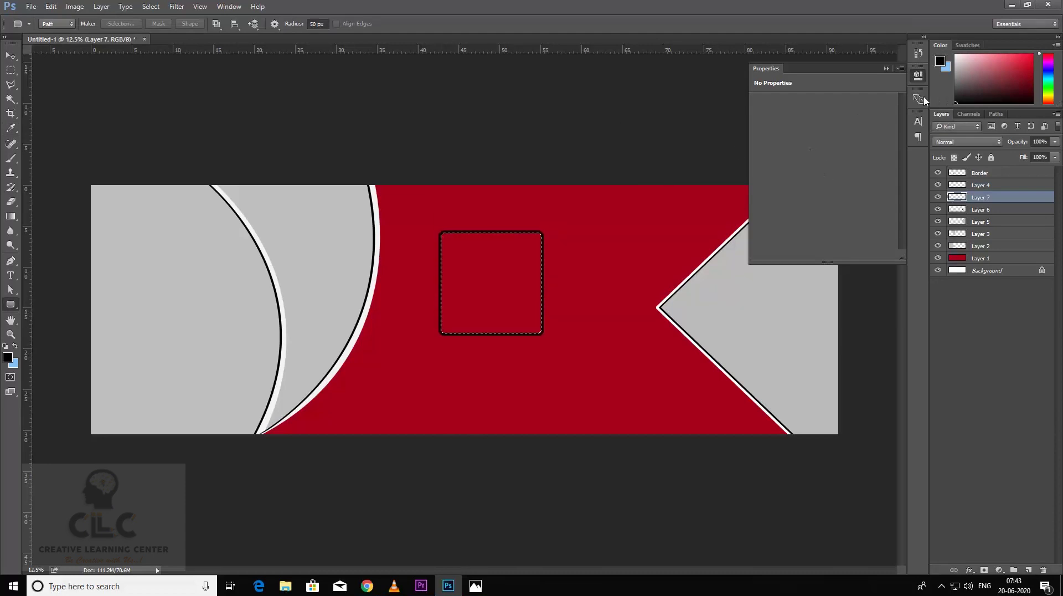
key(ctrl+z)
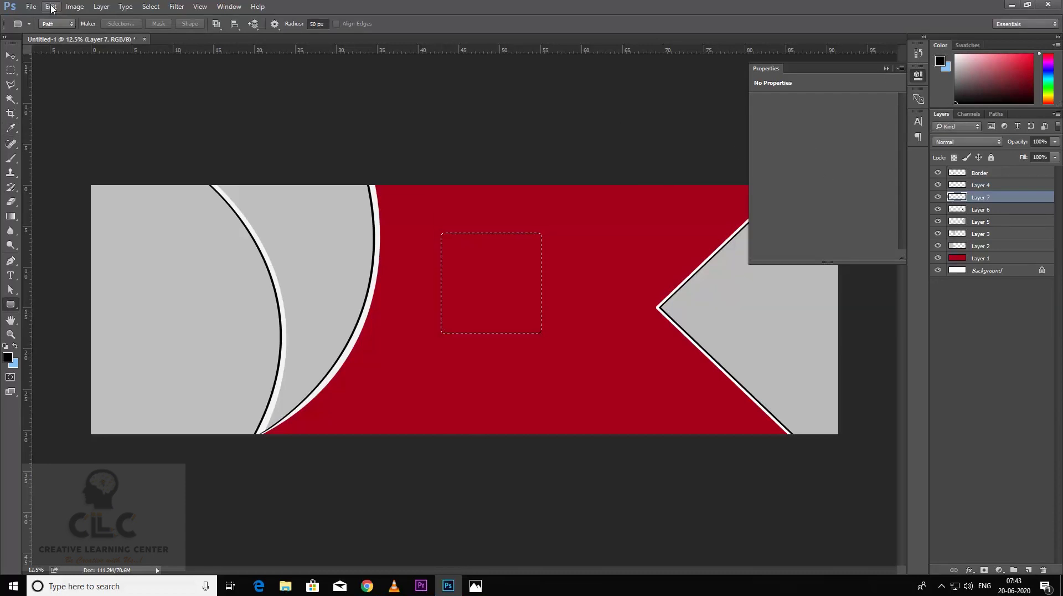
- Stroke the rounded square selection with a 30 px white line outside, and deselect
click(51, 6)
click(72, 176)
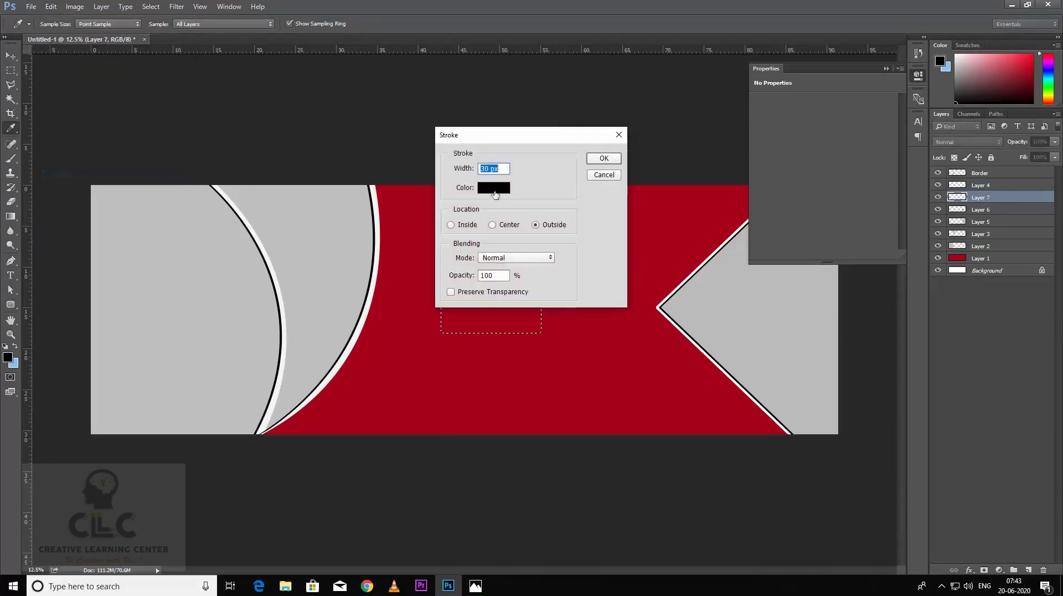
click(494, 187)
drag(576, 166, 505, 103)
click(820, 146)
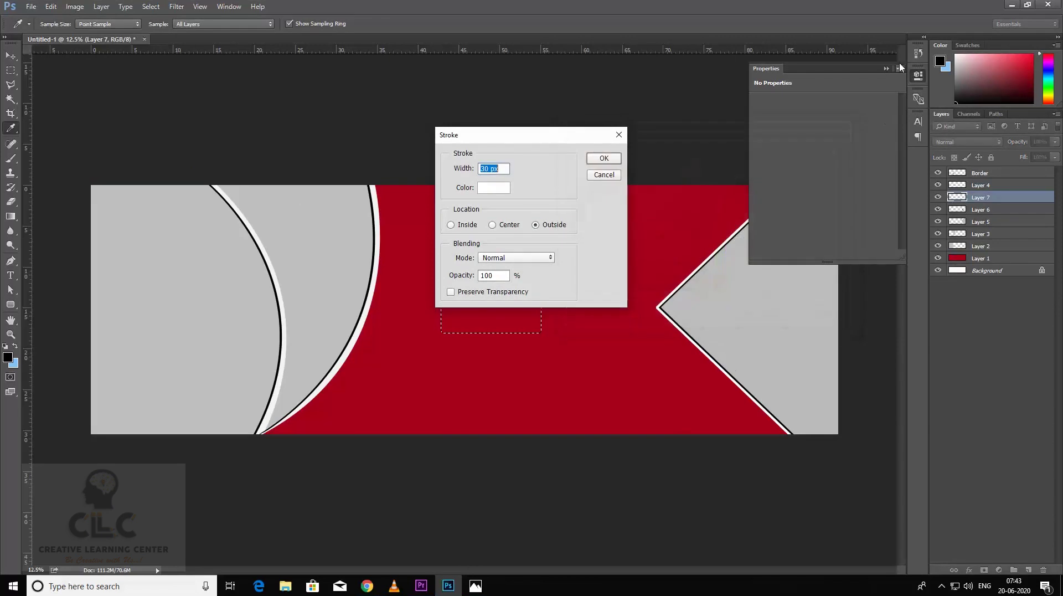
click(604, 158)
key(u)
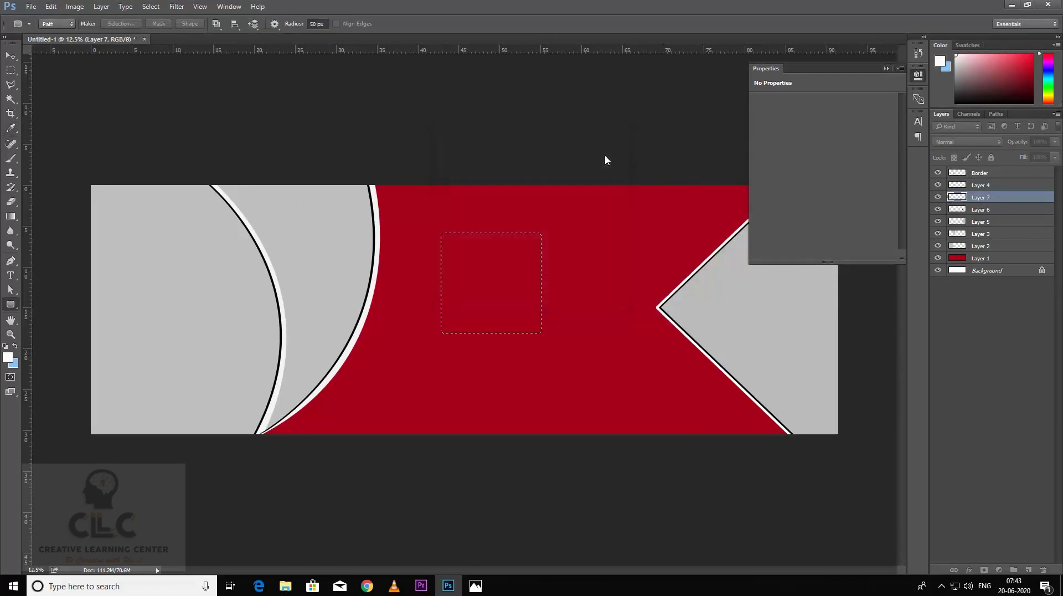
key(ctrl+d)
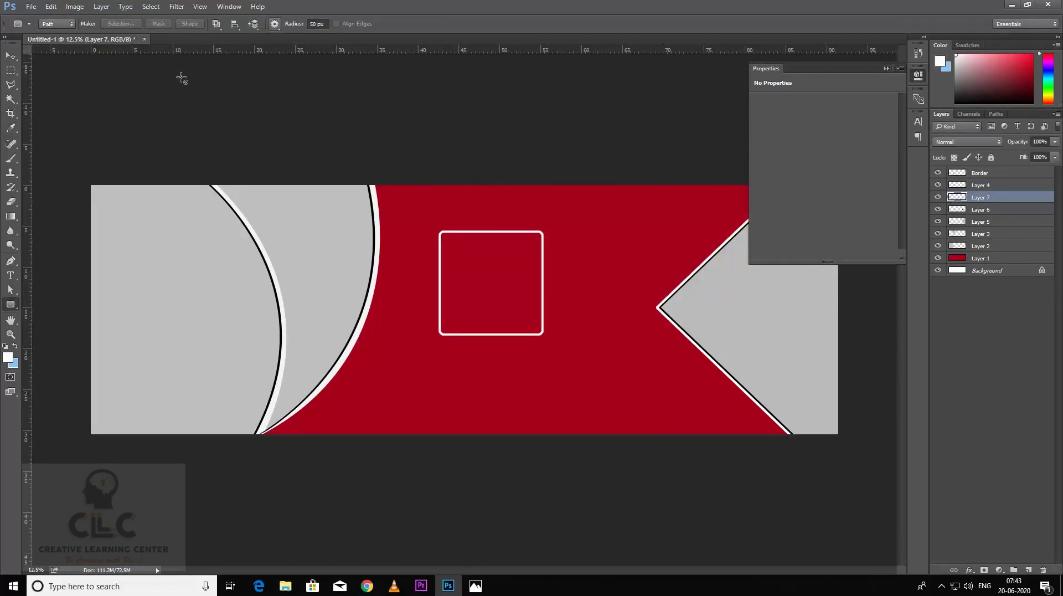
- Rotate the white rounded square outline 45 degrees into a diamond
click(10, 55)
click(562, 247)
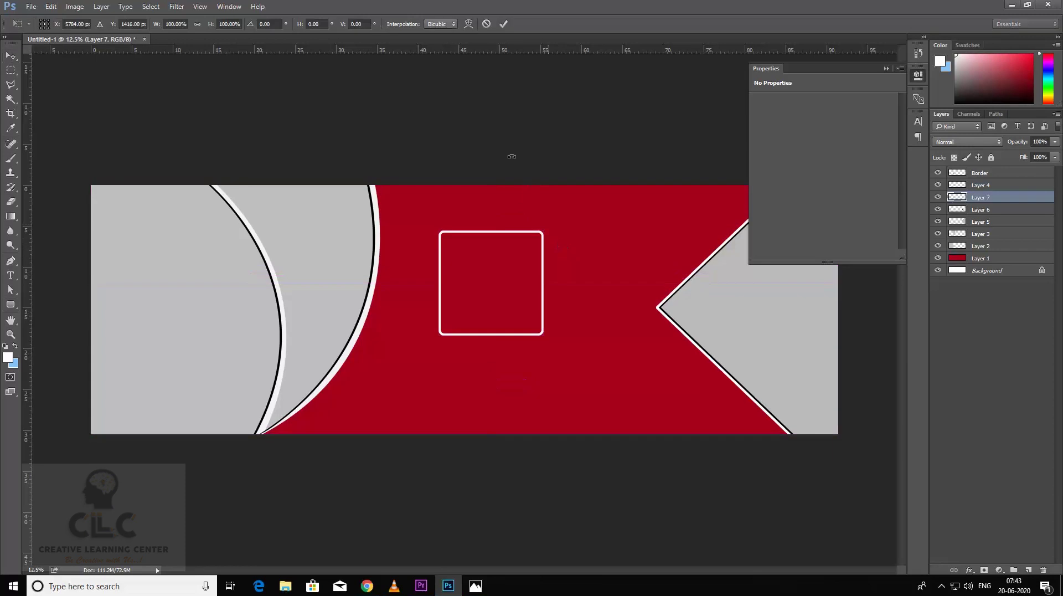
key(ctrl+t)
click(278, 26)
text(45)
key(Return)
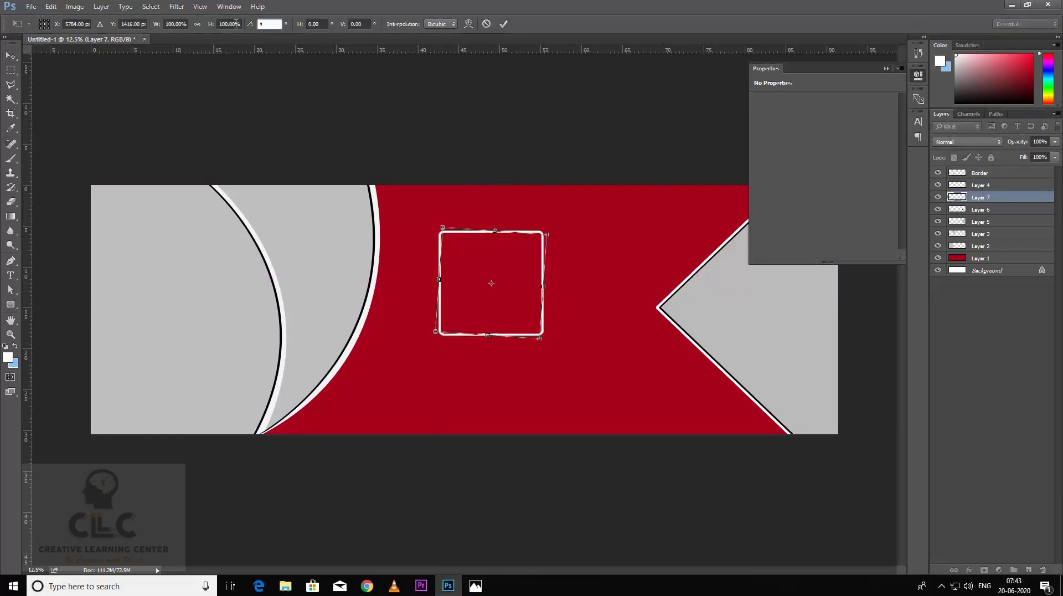
key(Return)
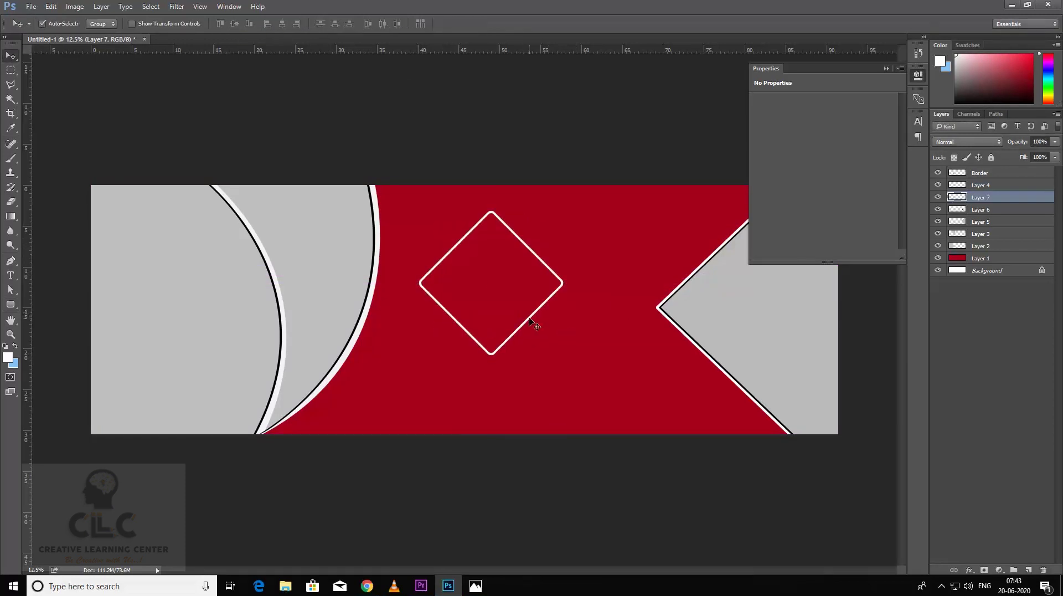
- Move the small diamond against the upper edge of the grey angular panel, scale it to about 73%, and align its bottom corner with the panel's tip
drag(530, 320, 691, 272)
key(ctrl+plus)
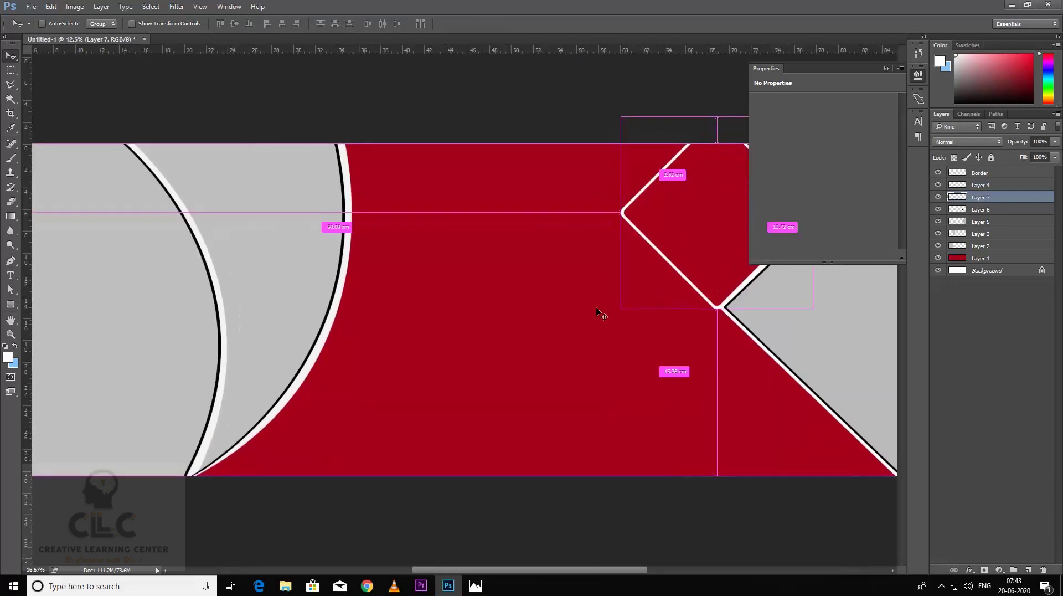
drag(596, 308, 451, 387)
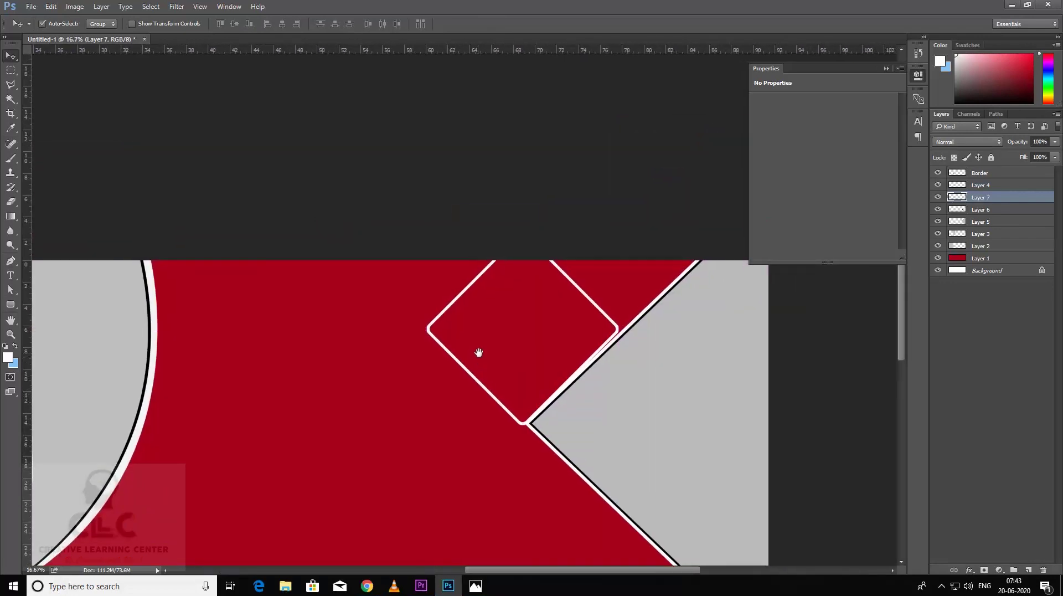
key(ctrl+t)
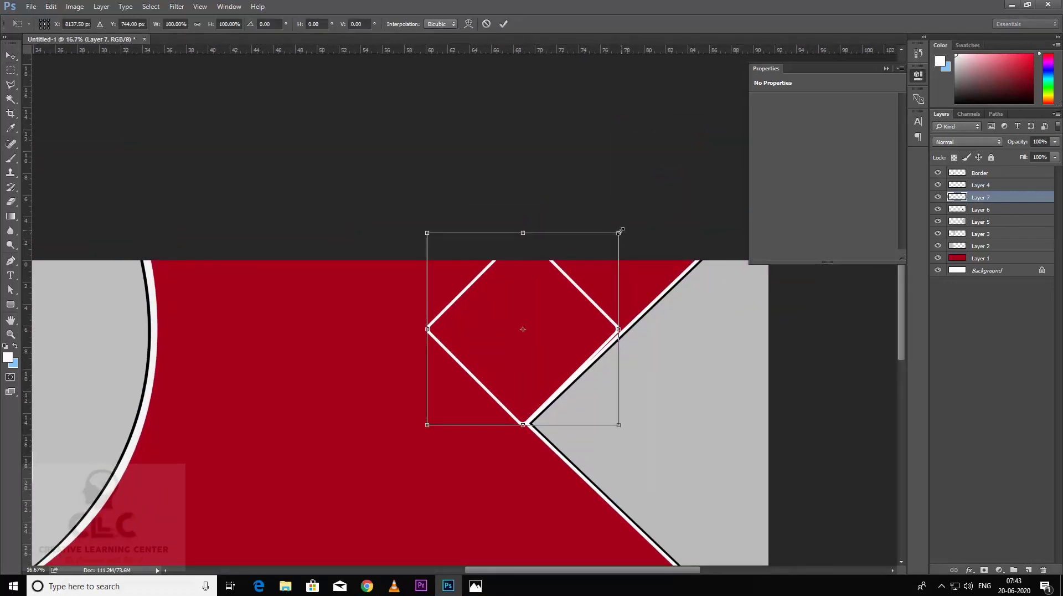
drag(620, 230, 593, 259)
drag(569, 355, 571, 381)
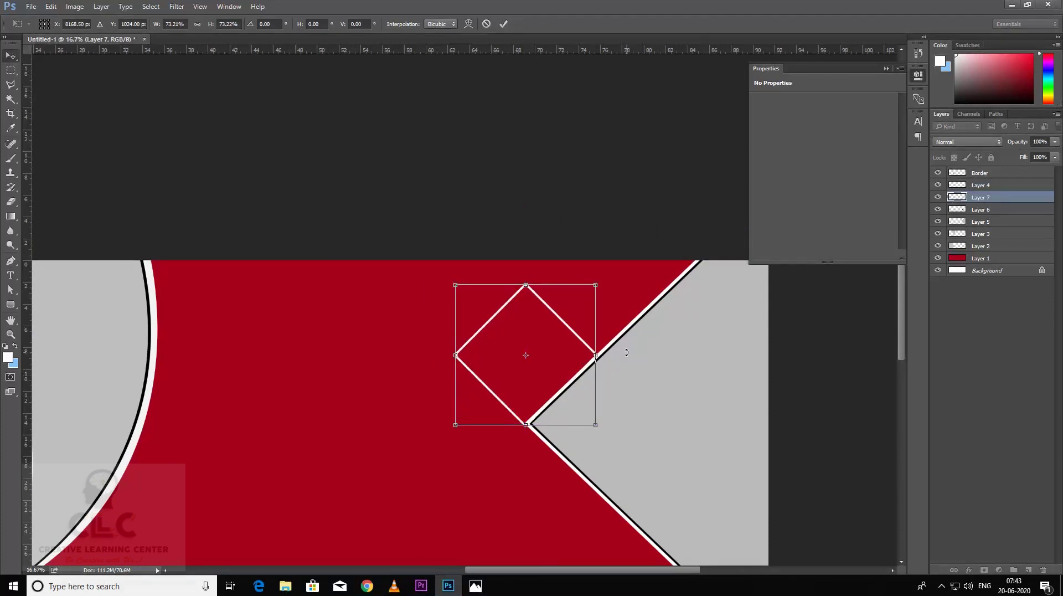
key(Return)
key(shift+Up)
key(shift+Up)
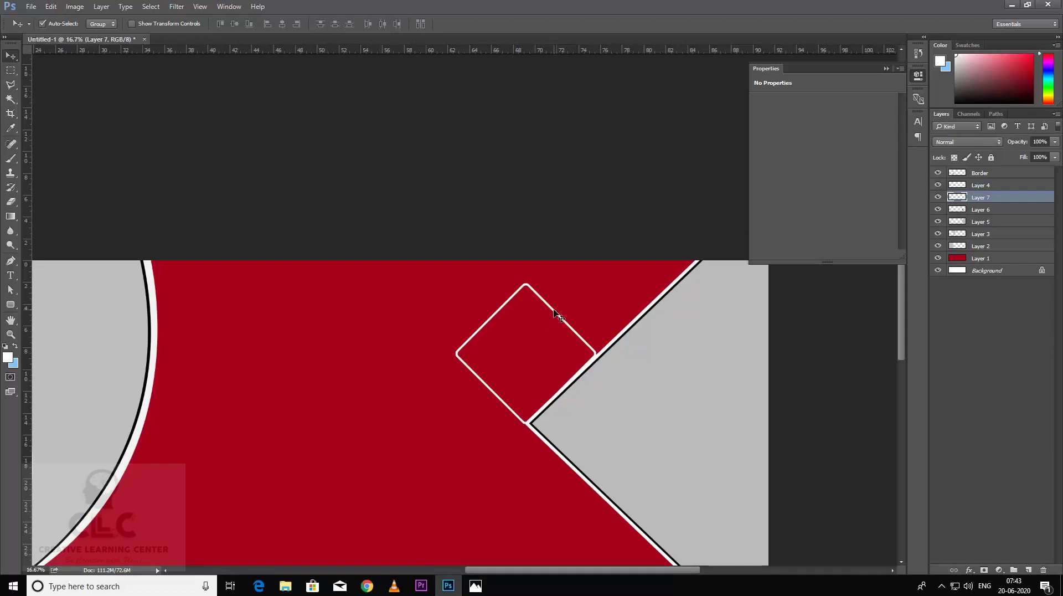
- Duplicate the small diamond outline straight down so the copy sits against the angular panel's lower edge
drag(558, 316, 553, 453)
drag(676, 365, 677, 314)
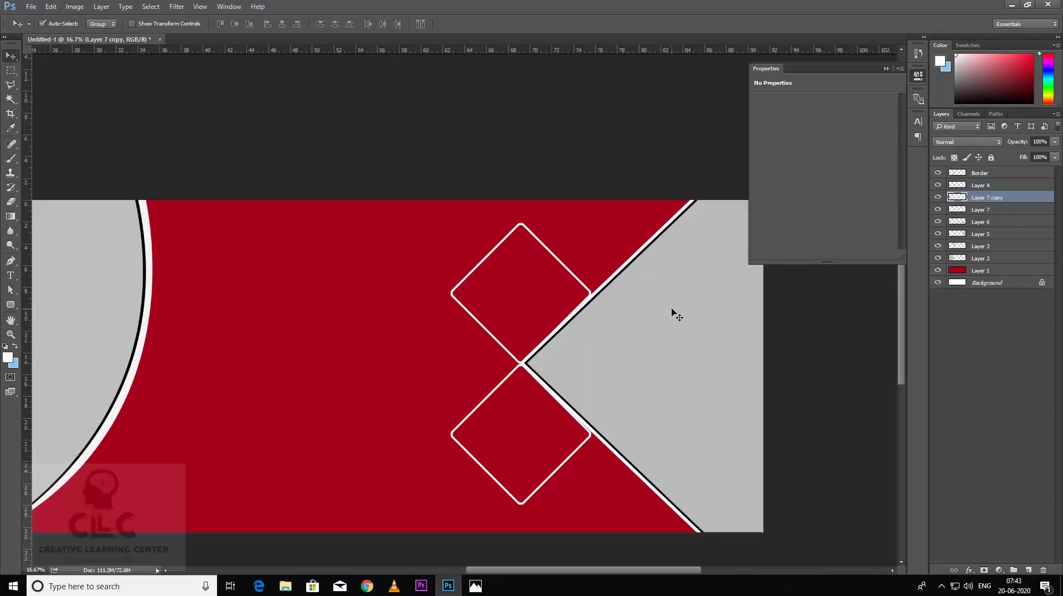
- Select the lower diamond's interior with the Magic Wand and add a new layer beneath its outline layer
click(11, 98)
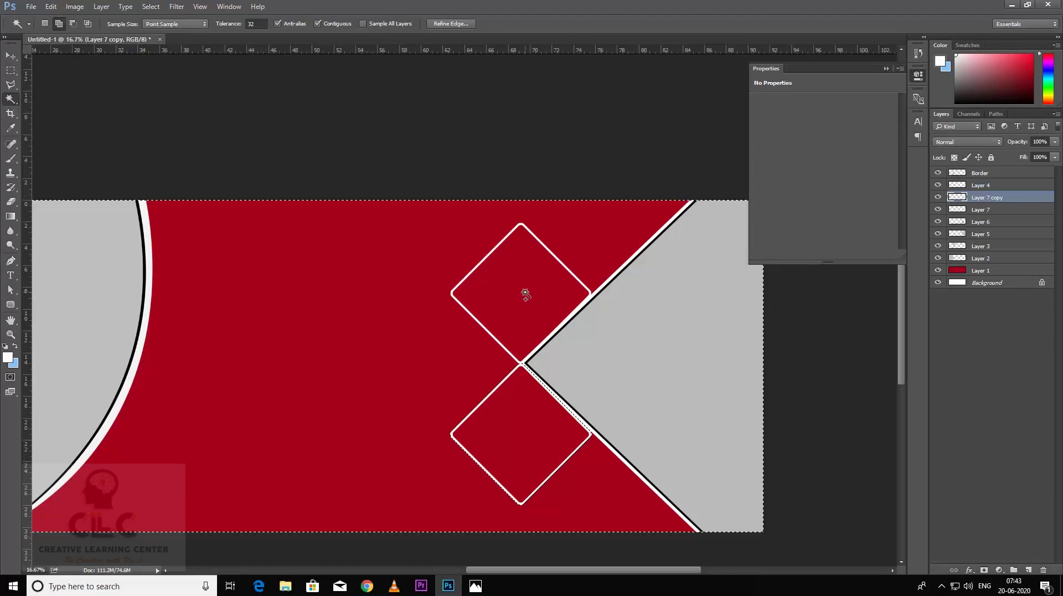
key(ctrl+d)
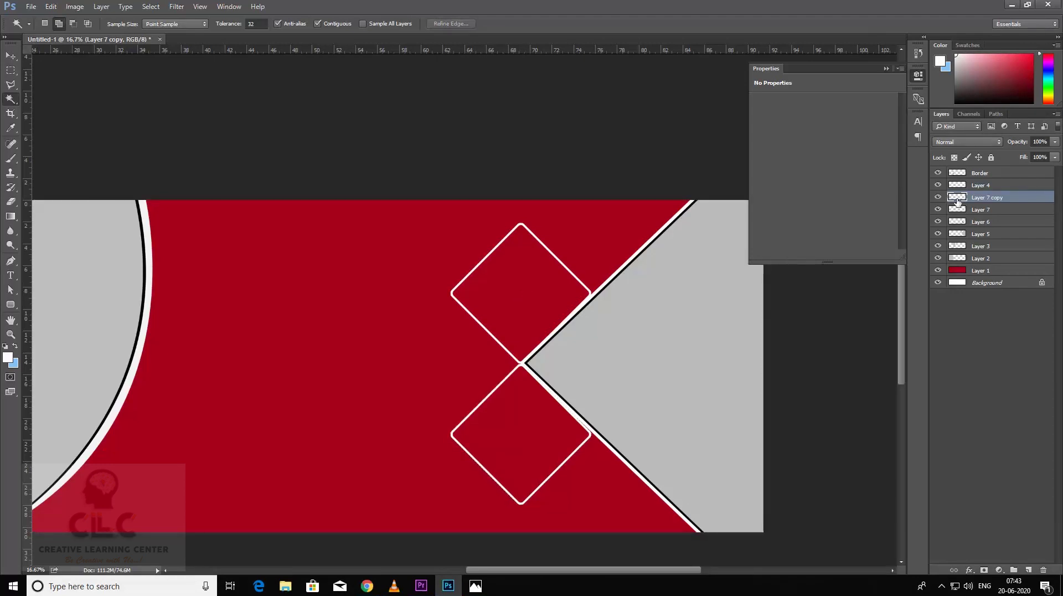
click(938, 198)
click(938, 199)
click(526, 435)
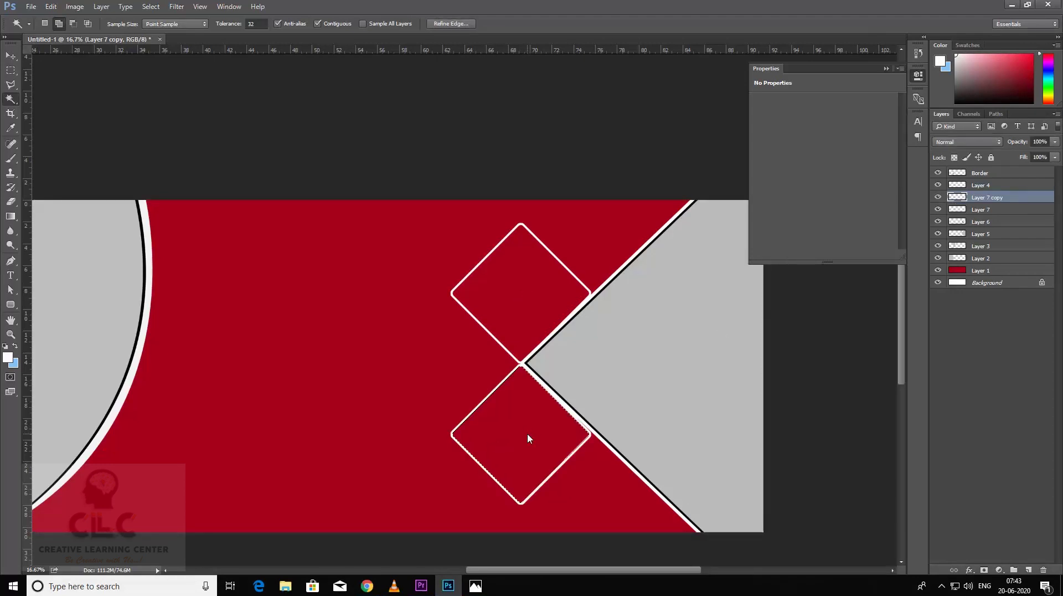
ctrl+click(1029, 569)
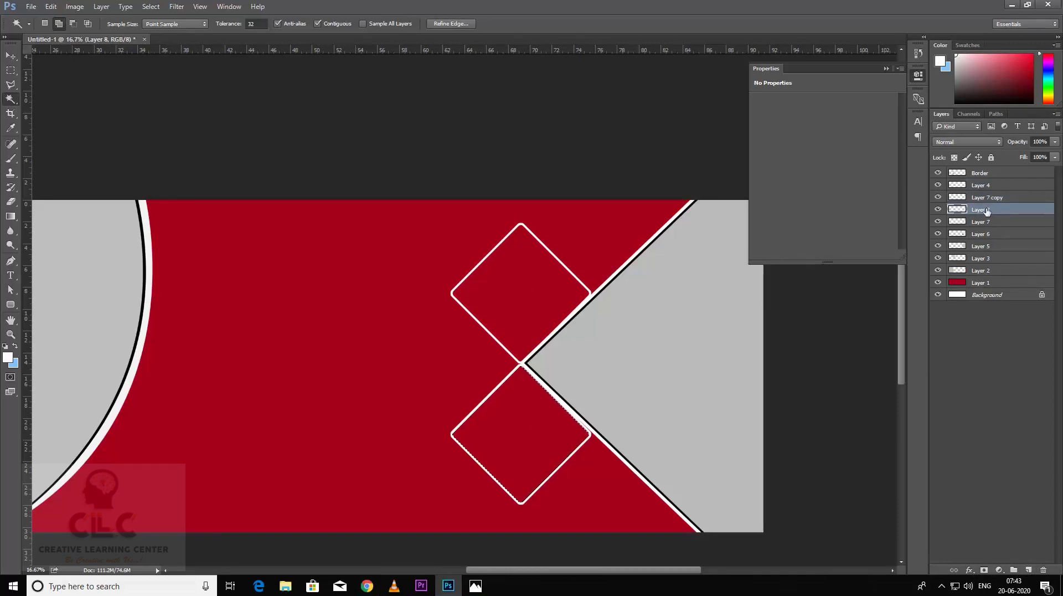
- Fill the lower diamond selection with grey #a8a8a8 and deselect
click(7, 357)
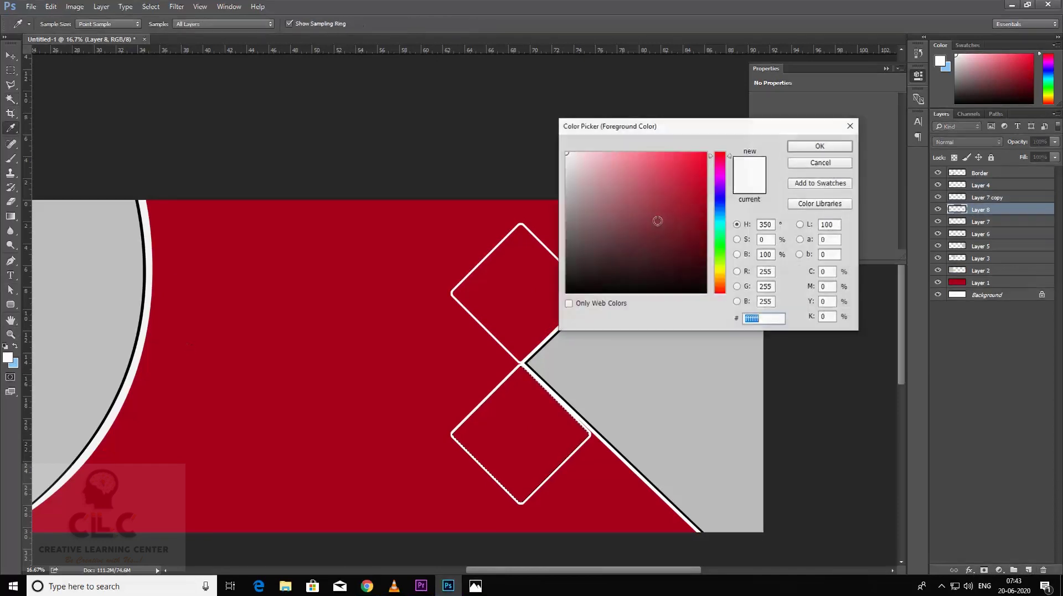
drag(567, 187, 560, 200)
click(833, 150)
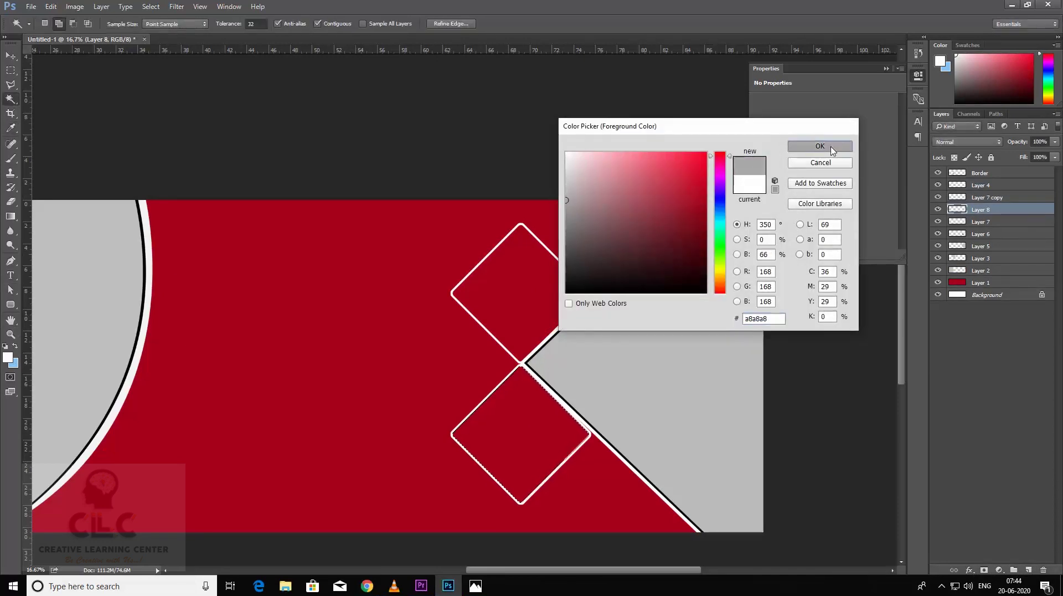
key(alt+BackSpace)
key(ctrl+d)
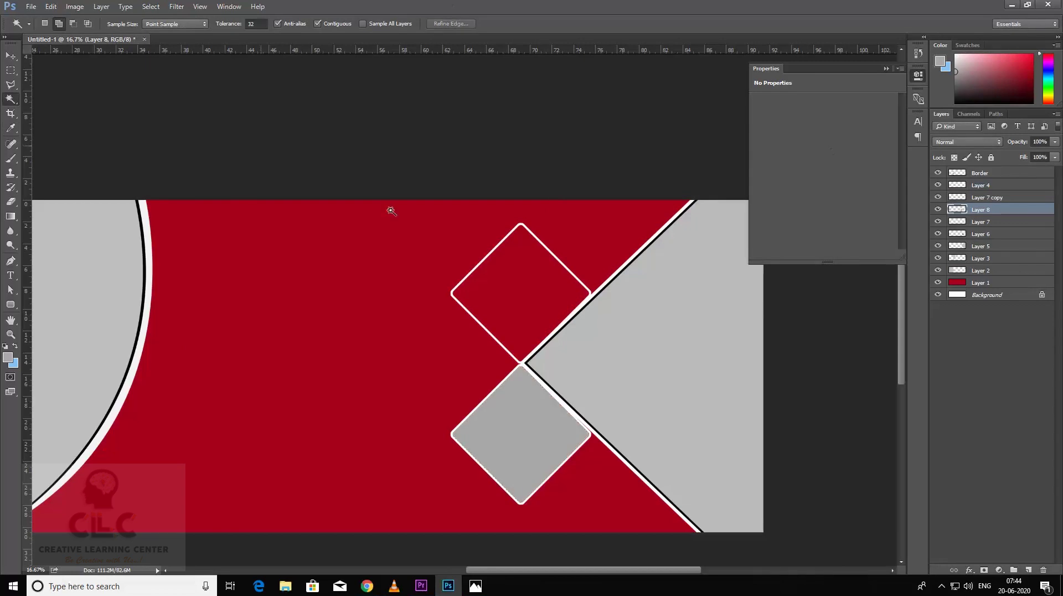
- Fill the upper diamond's interior with the same grey on a new layer beneath its outline, and deselect
click(938, 186)
click(936, 173)
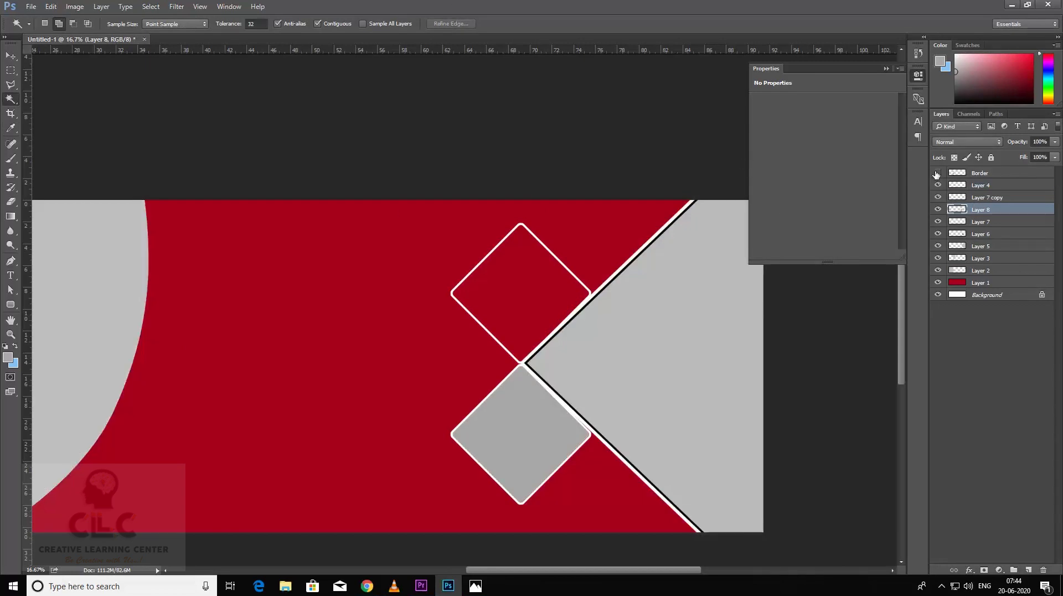
click(936, 173)
click(937, 234)
click(938, 222)
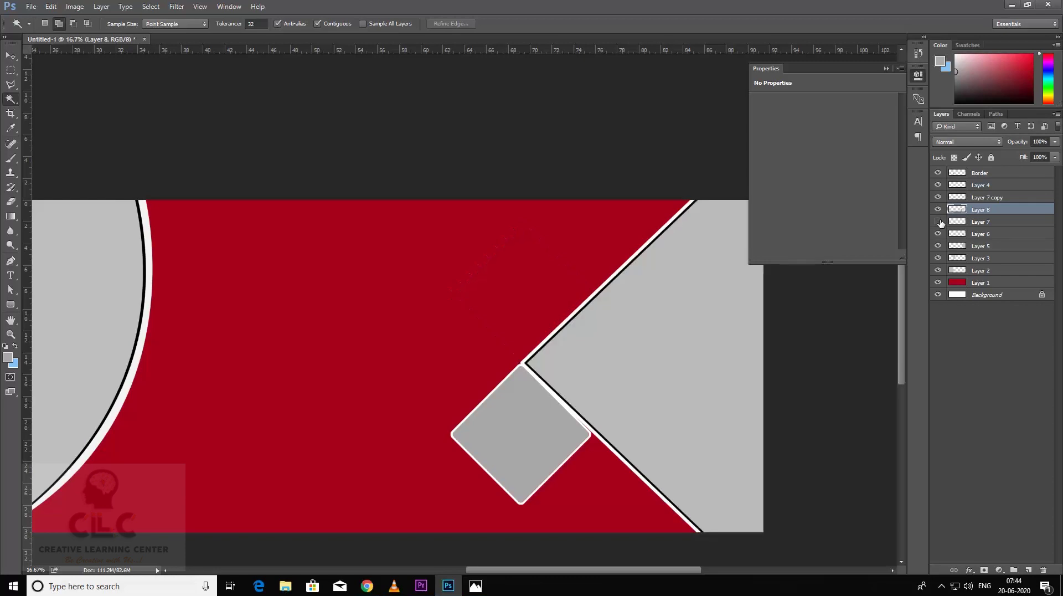
click(938, 221)
click(960, 222)
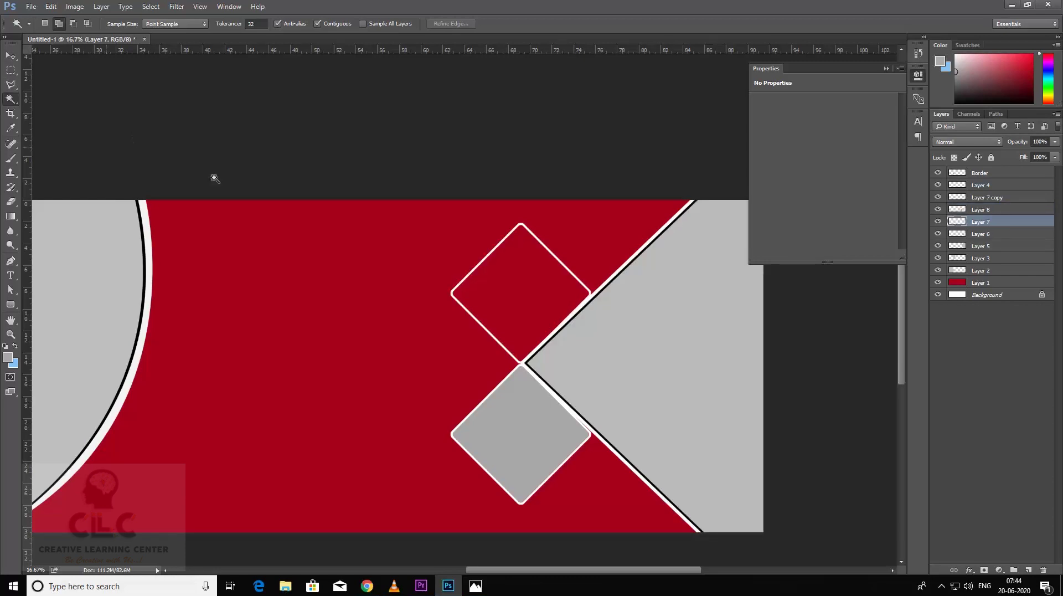
click(530, 291)
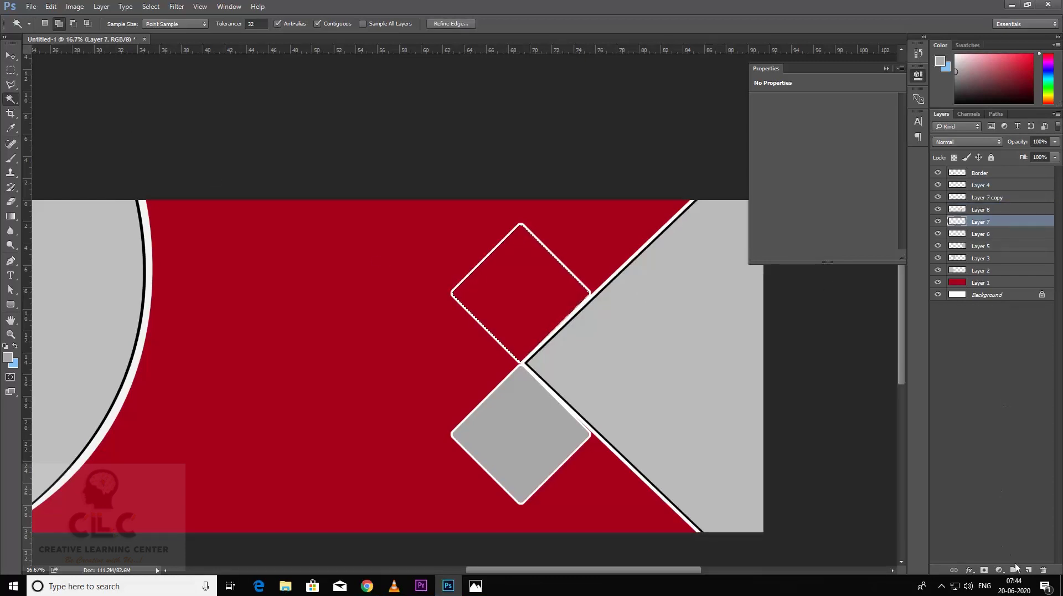
ctrl+click(1027, 570)
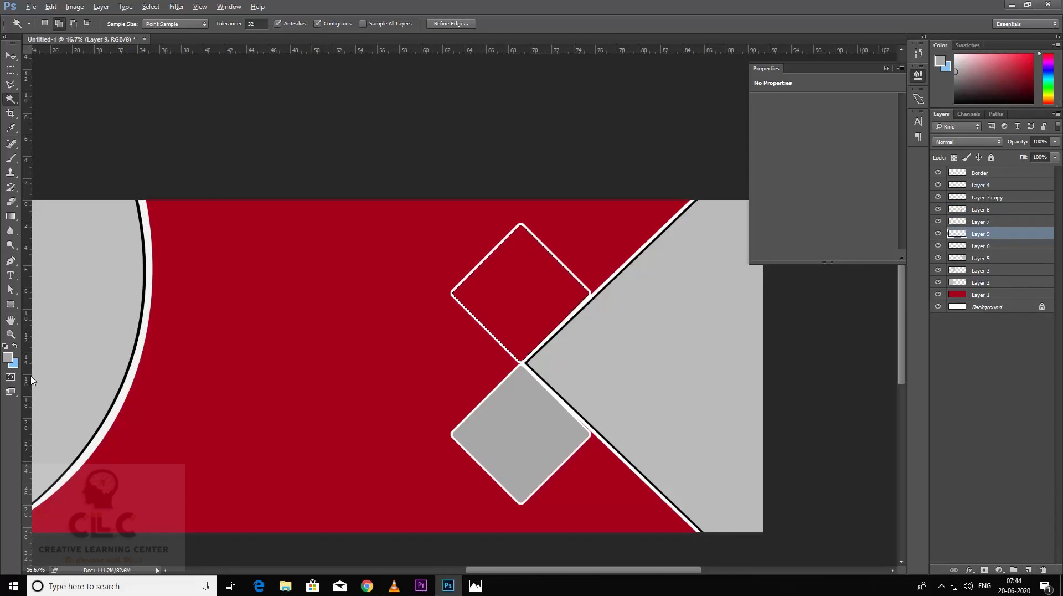
key(alt+BackSpace)
key(ctrl+d)
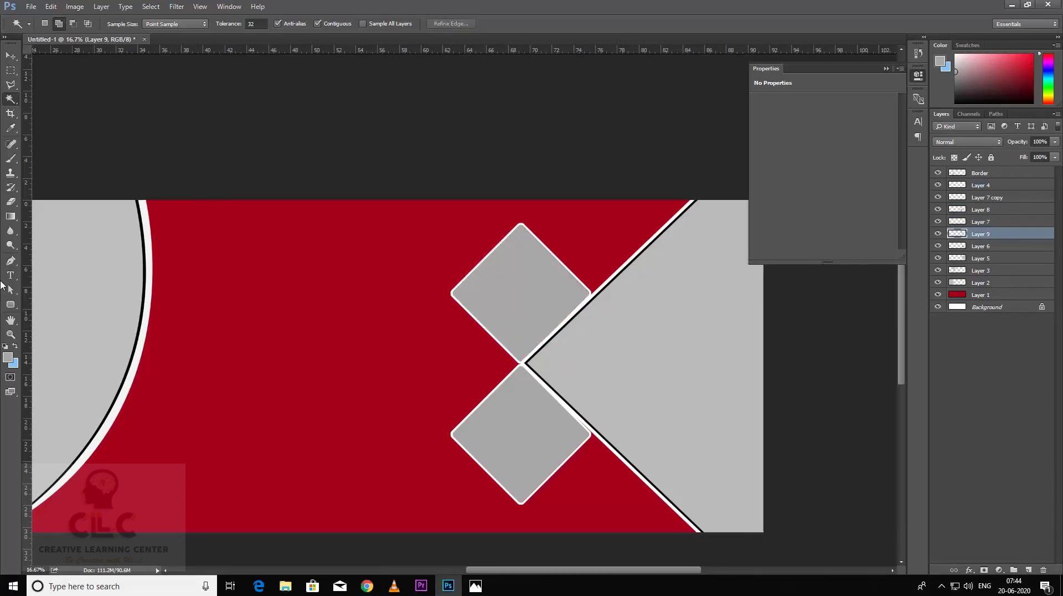
- Switch to Chrome and search Google Images for "wedding background blue"
key(ctrl+minus)
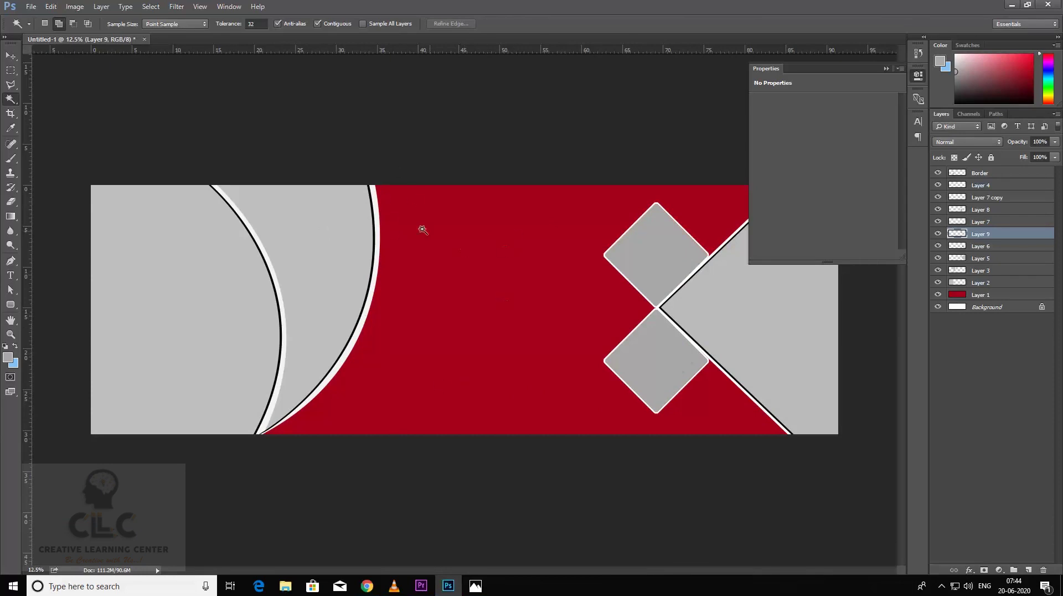
click(10, 55)
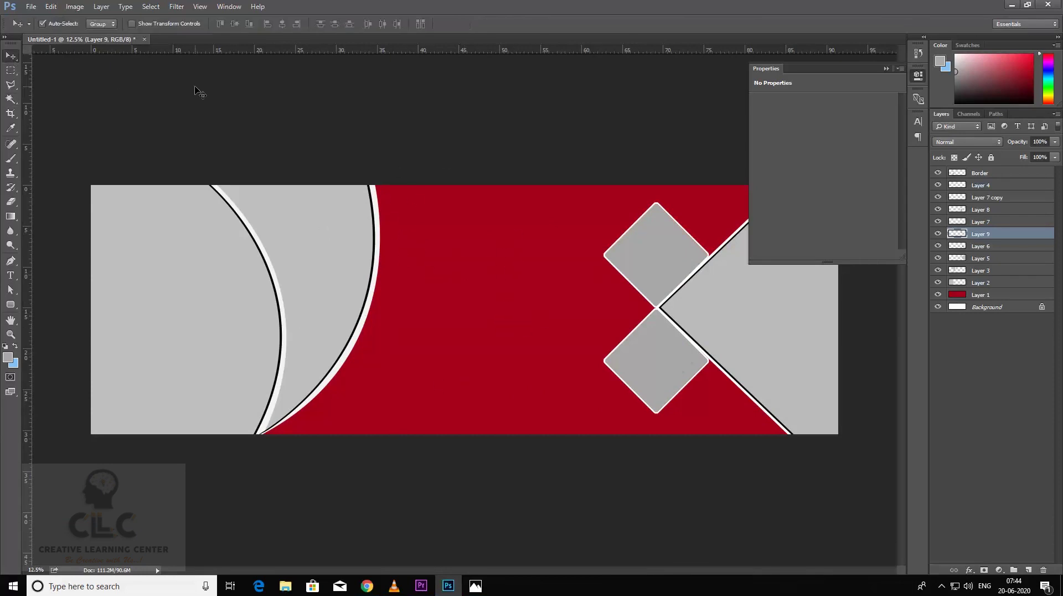
key(ctrl+minus)
click(366, 585)
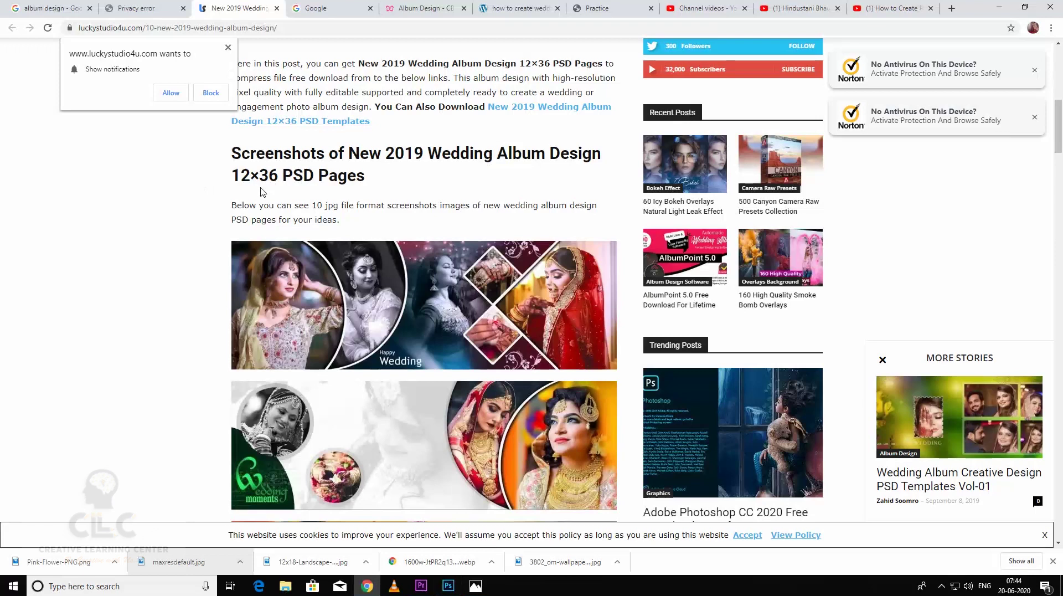
click(339, 14)
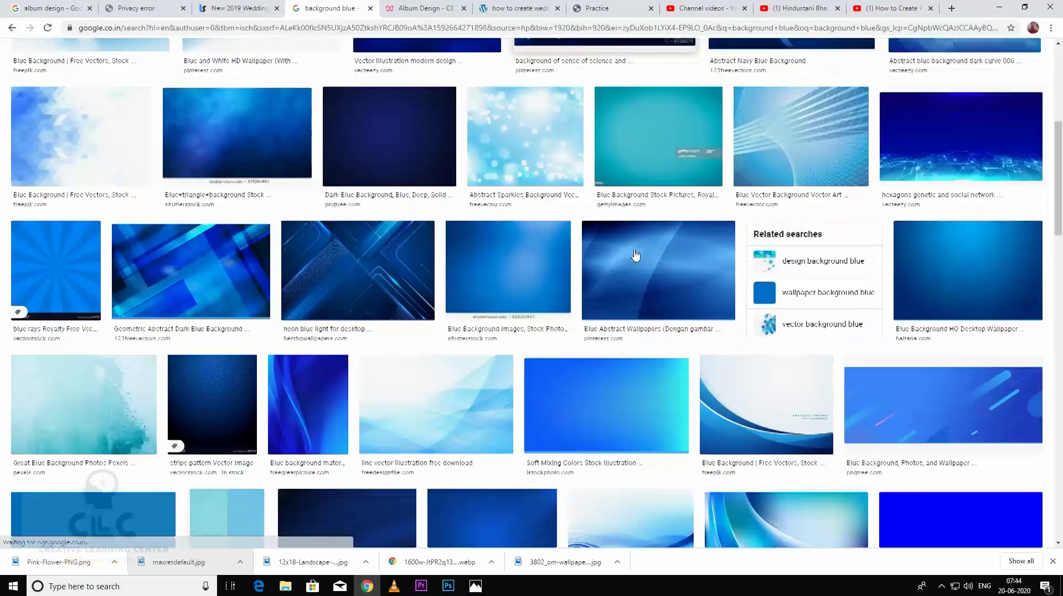
scroll(633, 254, up, 6)
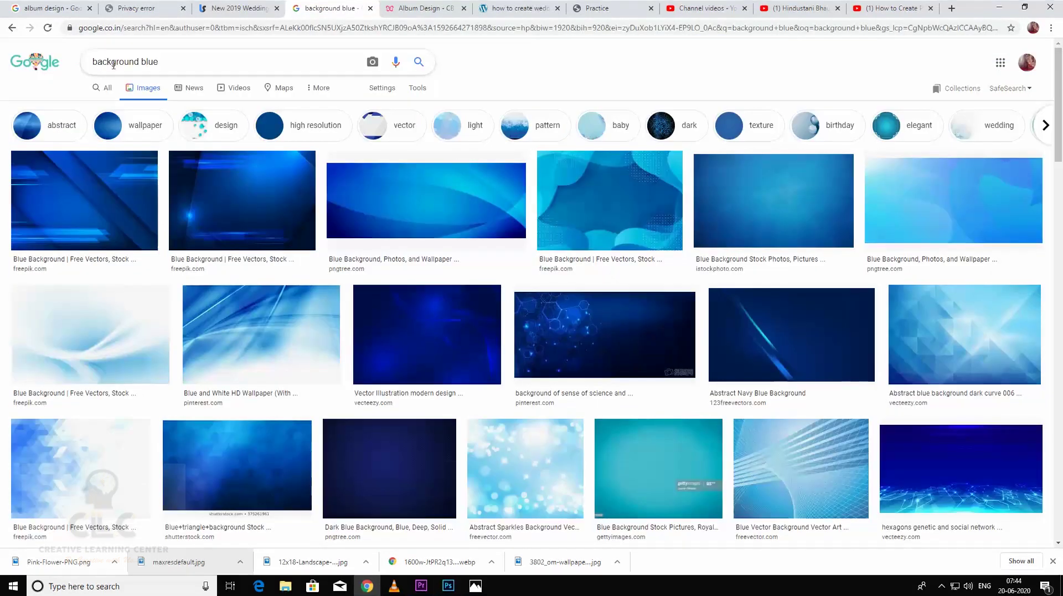
click(93, 62)
text(wedding)
key(Return)
- Save abstract blue background images from the results, including the dark blue glow dust particle background
scroll(403, 406, down, 7)
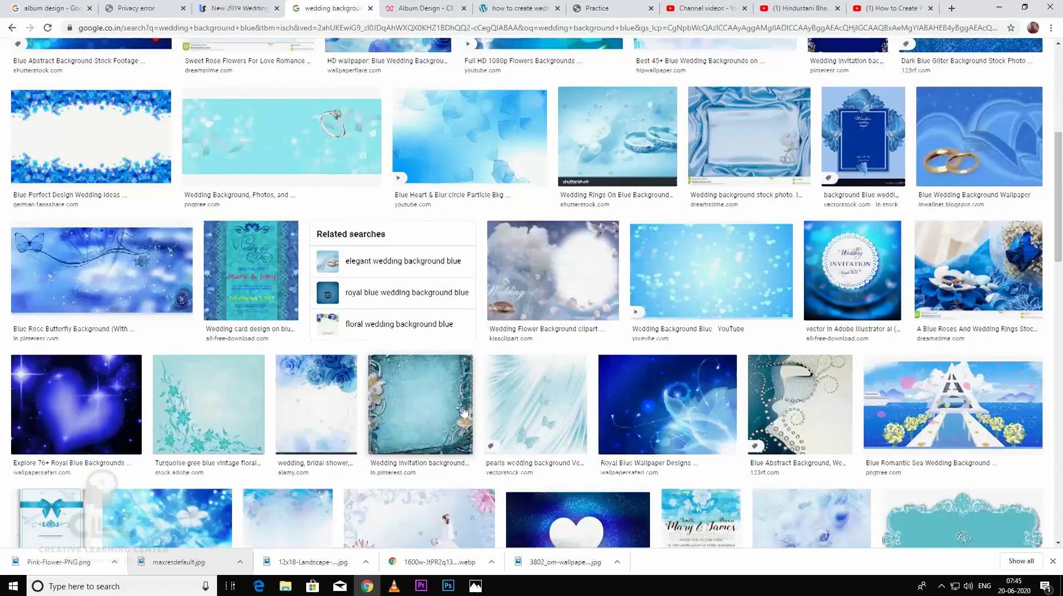
click(665, 355)
click(744, 511)
scroll(854, 182, up, 2)
right_click(855, 182)
click(866, 294)
key(Return)
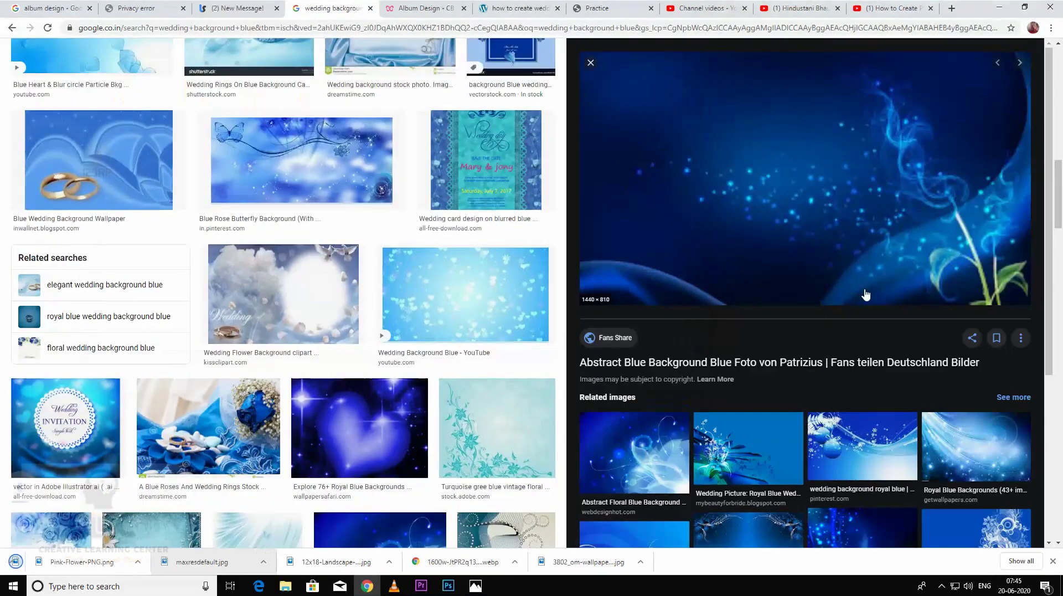
click(789, 388)
right_click(714, 100)
click(726, 209)
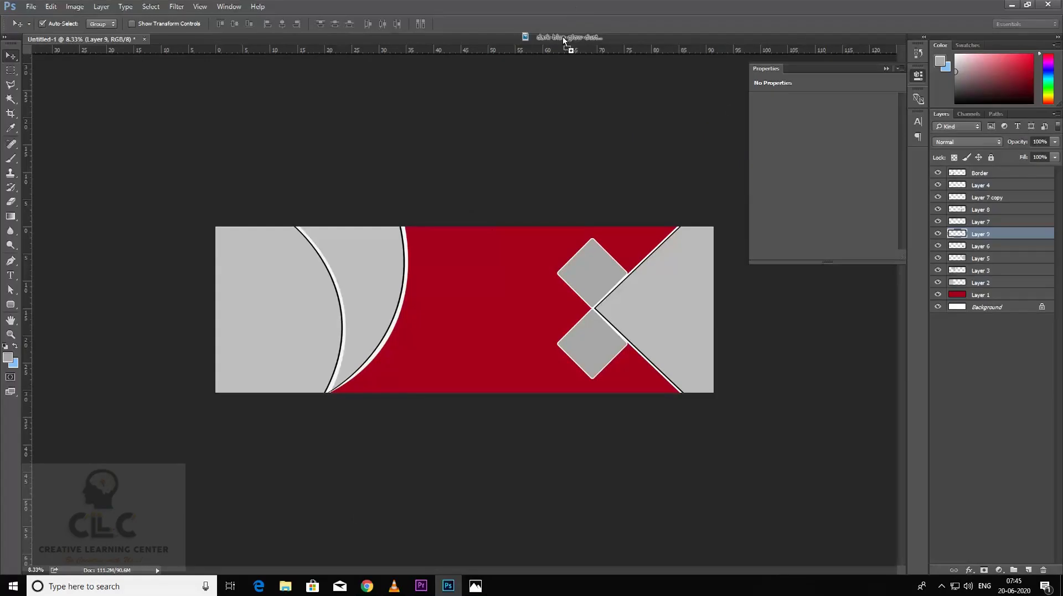
- Bring the dark blue glow dust image into the banner, scale it over the whole canvas, and place its layer directly above the red background
click(277, 39)
drag(498, 277, 327, 231)
key(ctrl+t)
drag(352, 243, 695, 394)
key(Return)
drag(983, 233, 991, 304)
- Try a different blend mode and a layer mask on the dark blue glow image
click(967, 142)
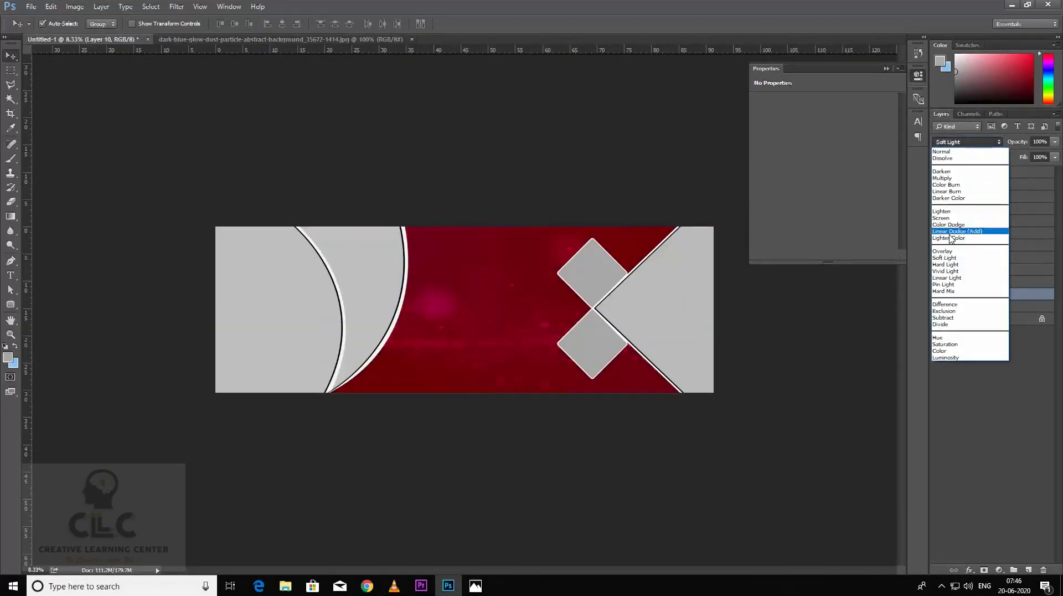
click(963, 233)
click(983, 569)
key(b)
click(984, 309)
click(984, 294)
click(887, 255)
- Try masking out the red background layer near the upper diamond with a soft black brush, and delete the mask
click(984, 307)
click(984, 570)
drag(576, 235, 648, 232)
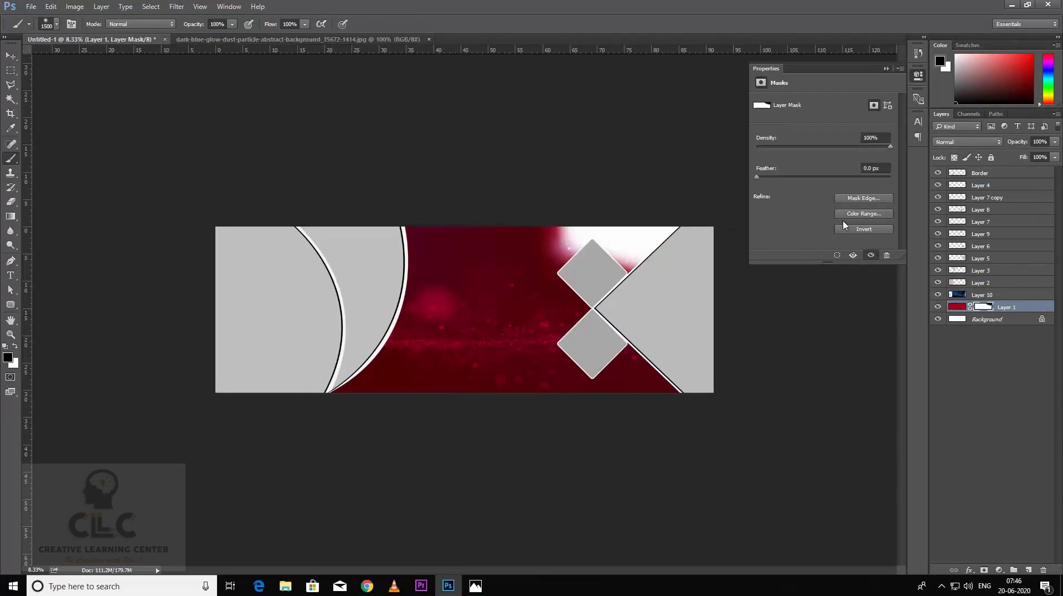
click(887, 255)
- Return the dark blue glow image's blend mode to Normal
key(v)
click(1013, 296)
click(967, 142)
click(957, 151)
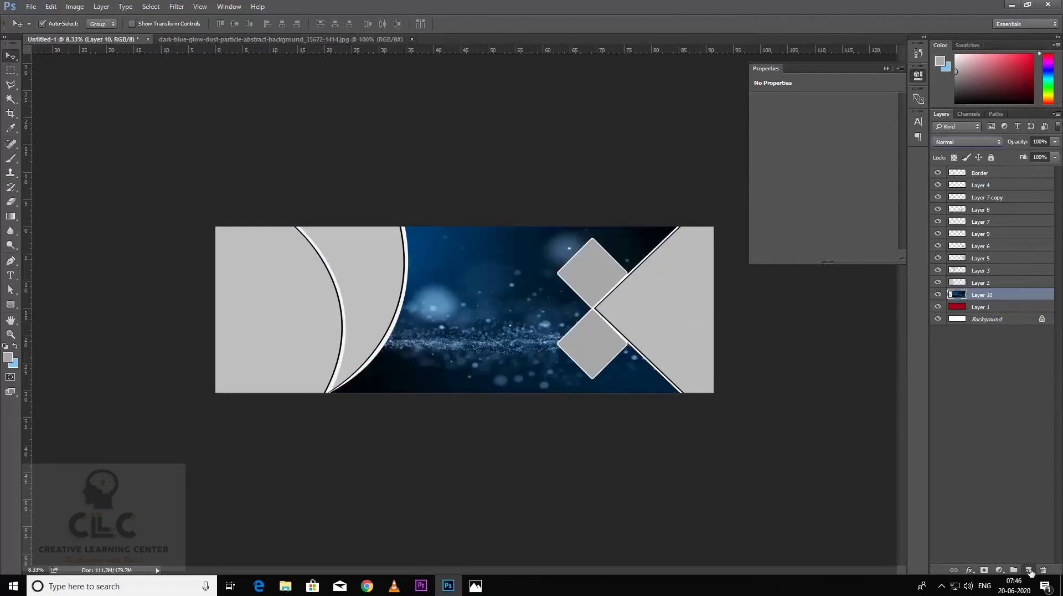
- On a new layer above the glow image, paint soft red #ff002a glows with a 3200 px brush behind the upper and lower diamonds
click(1028, 570)
key(b)
click(8, 357)
click(702, 156)
click(819, 145)
click(586, 245)
key(bracketright)
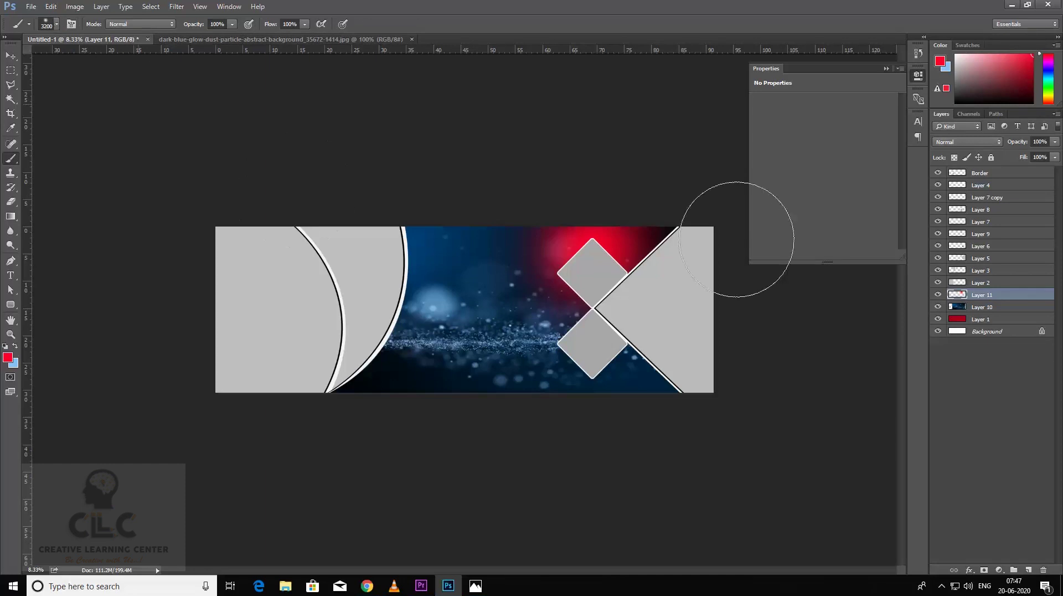
click(572, 392)
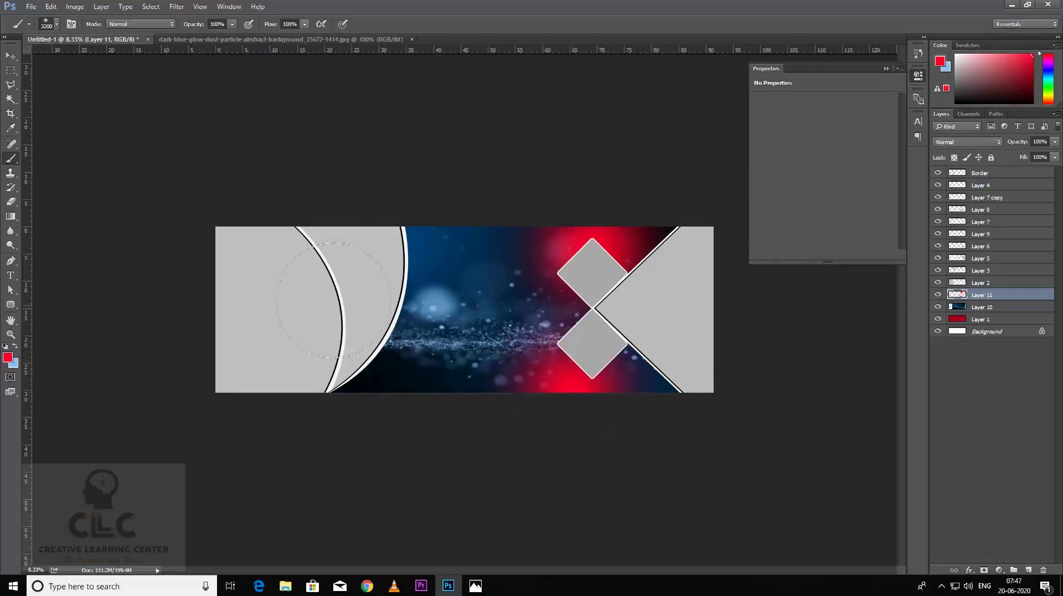
- Paint blue #3000ff glows at the banner's upper middle and below the lower diamond's right side, and set the layer's blend mode to Screen
click(7, 357)
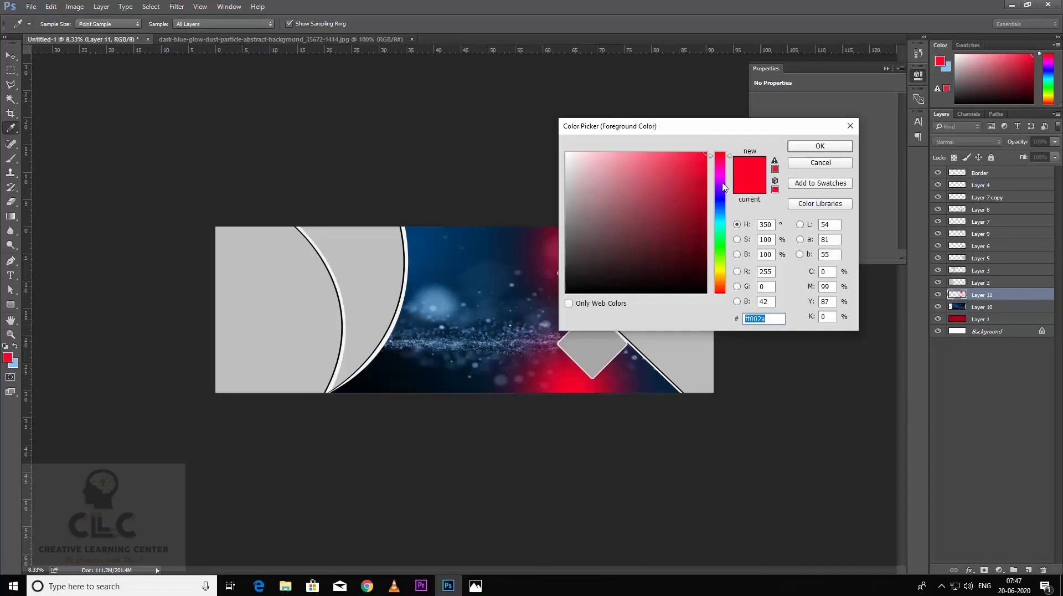
drag(723, 187, 723, 195)
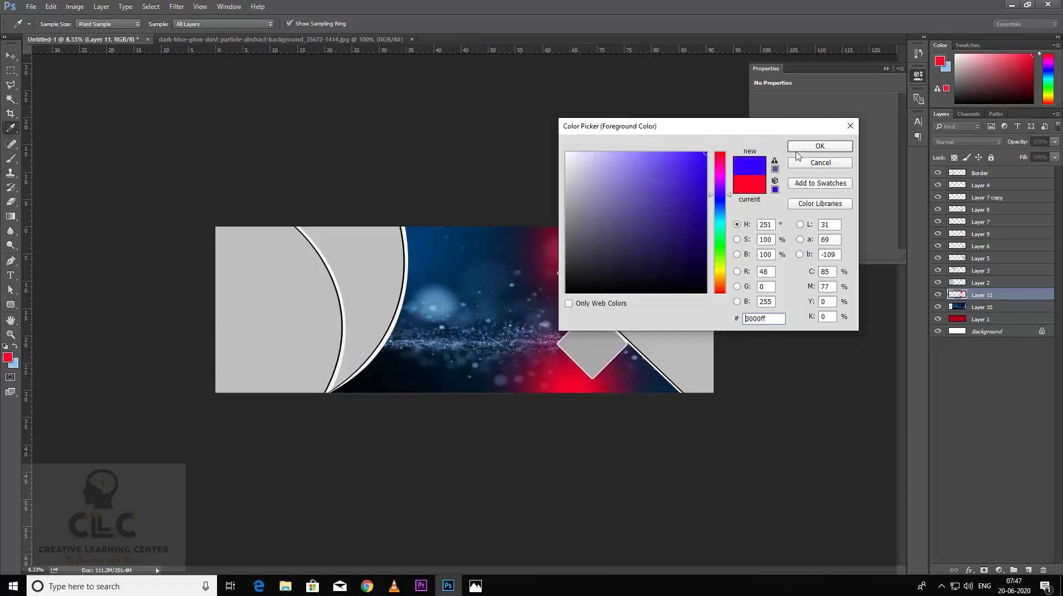
click(796, 150)
click(493, 205)
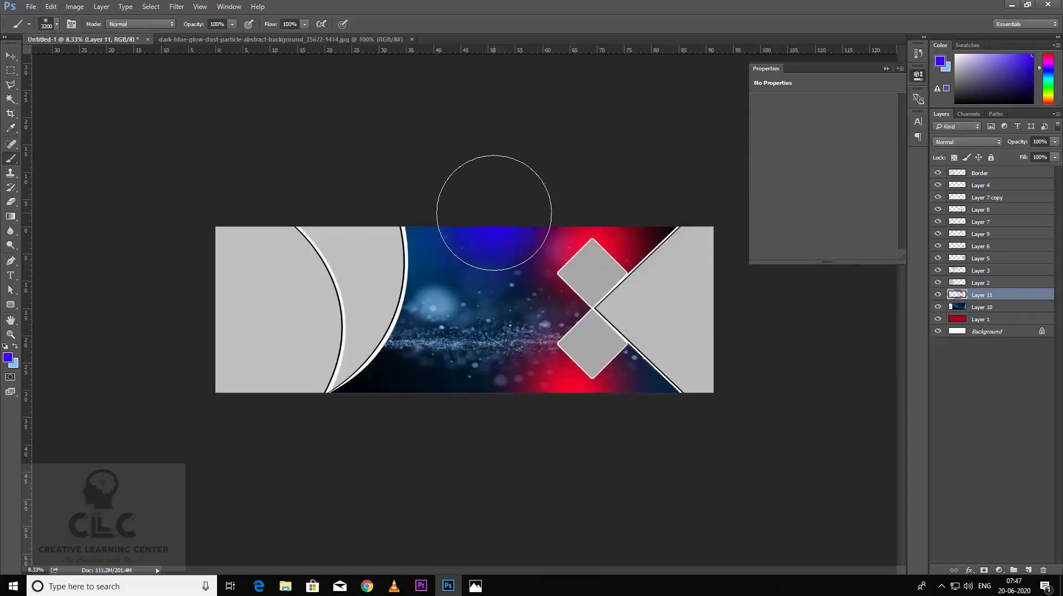
click(669, 380)
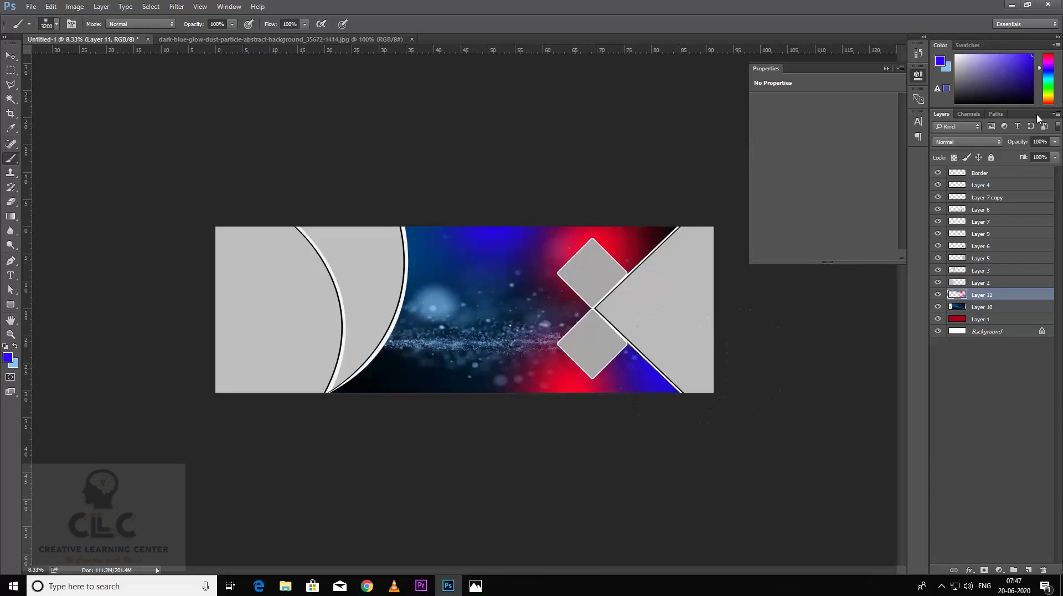
click(967, 143)
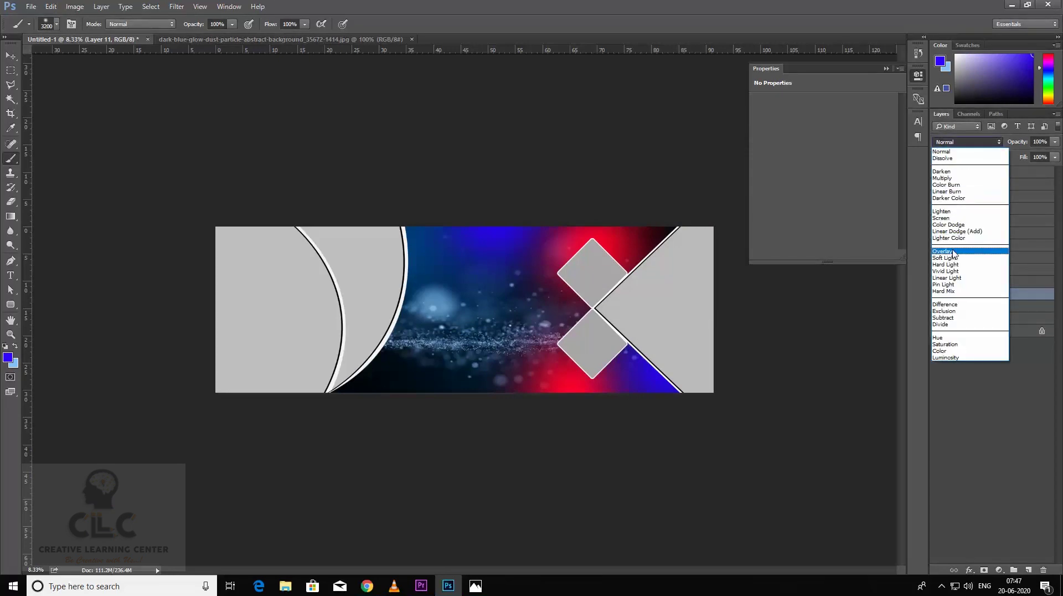
click(949, 218)
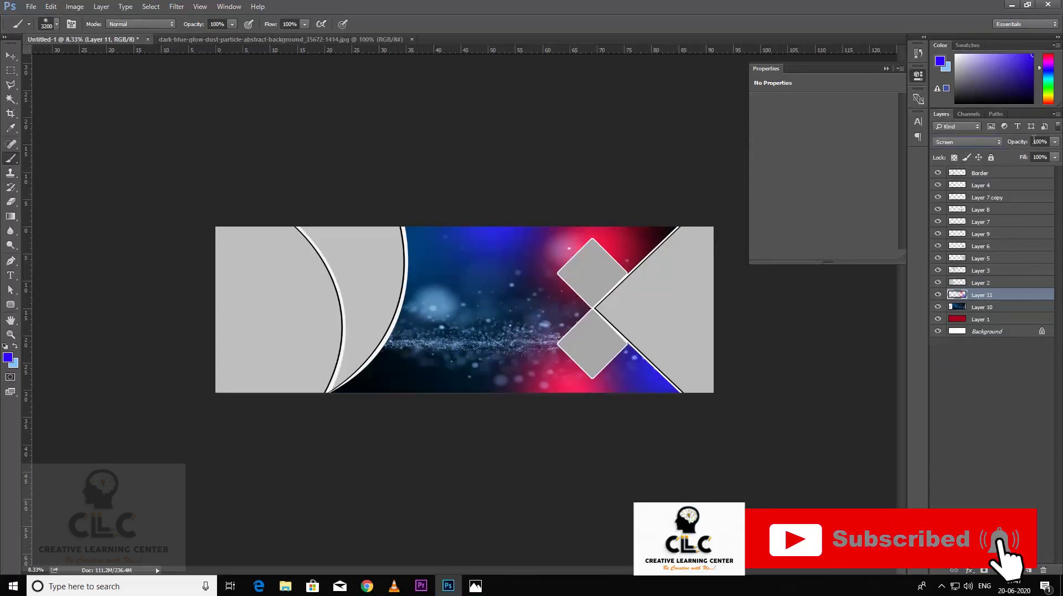
- Apply a Gaussian Blur with a 157.5 px radius to the painted red and blue glow layer
click(176, 6)
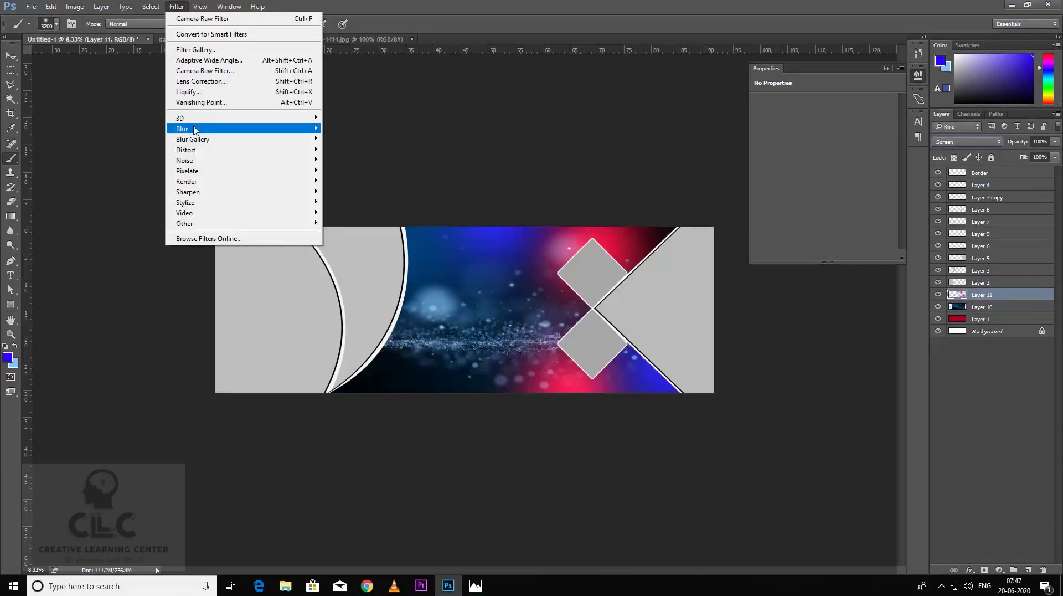
mouse_move(195, 130)
click(341, 168)
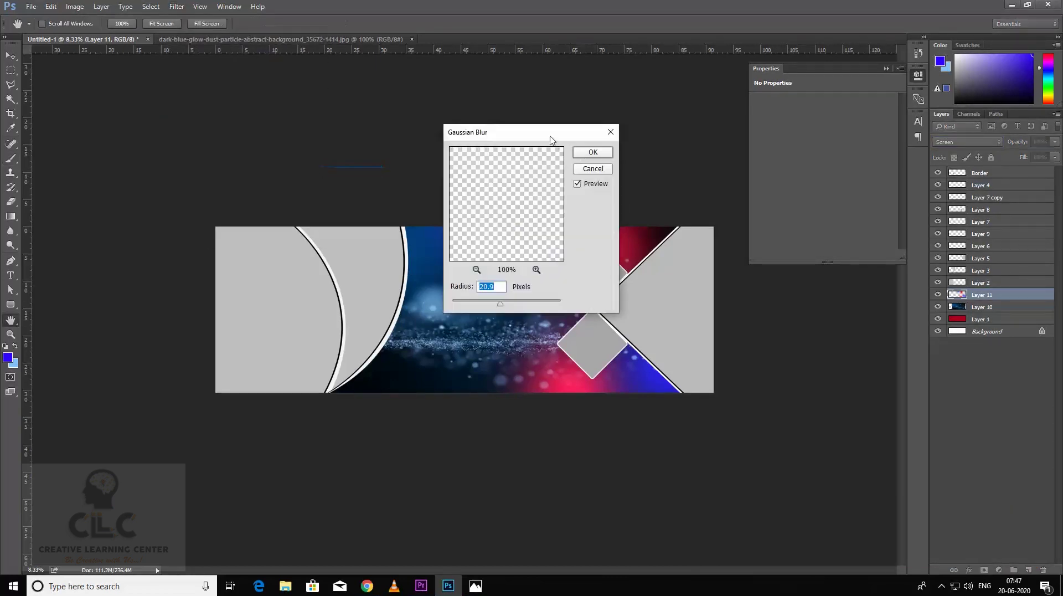
drag(551, 140, 341, 74)
drag(290, 238, 324, 239)
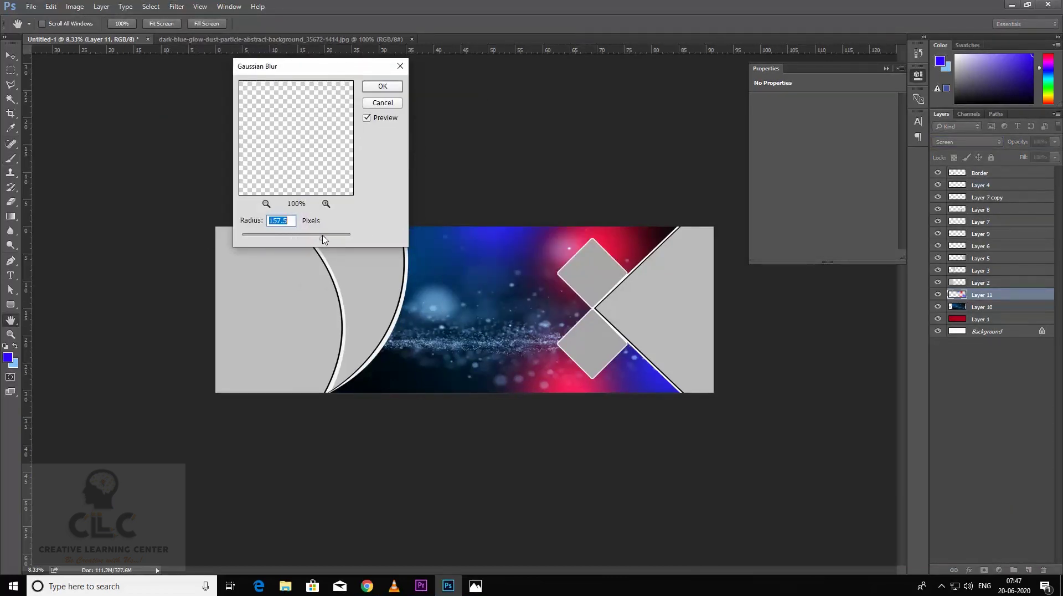
click(390, 83)
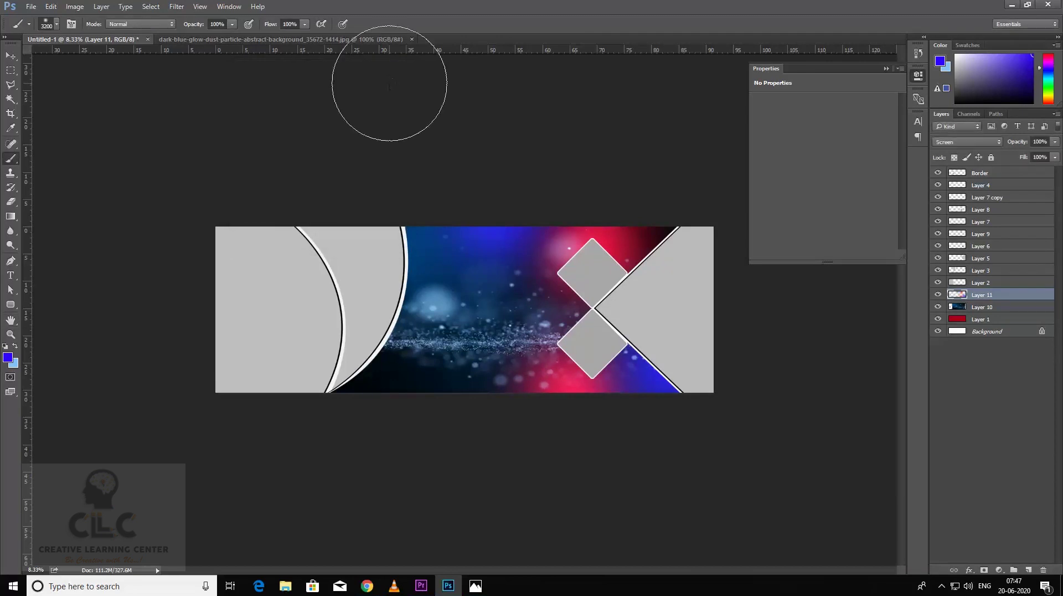
- Lower the opacity of the painted glow layer to 74%
click(10, 55)
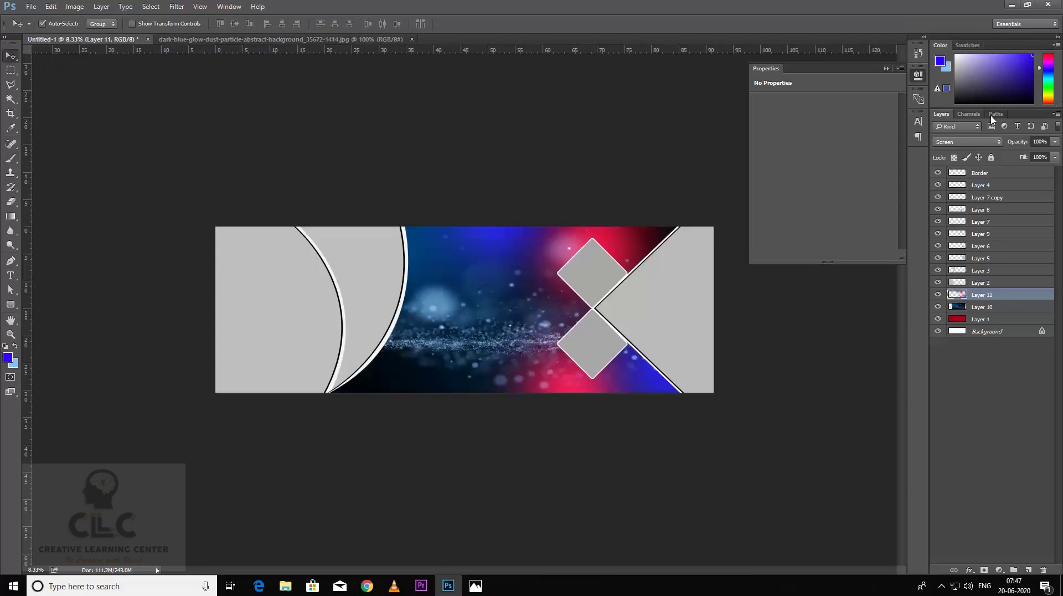
click(1054, 145)
mouse_move(1054, 157)
mouse_down()
mouse_move(1030, 159)
mouse_move(1040, 159)
mouse_up()
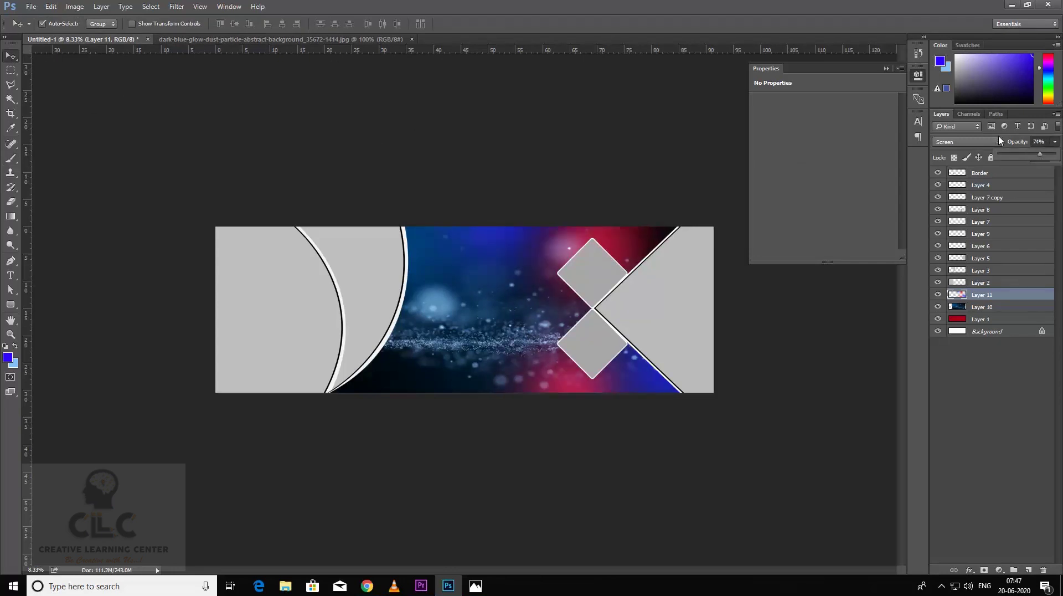
click(97, 353)
- Draw a freehand Lasso selection over the upper middle blue area, between the curved panels and the upper diamond
key(ctrl+plus)
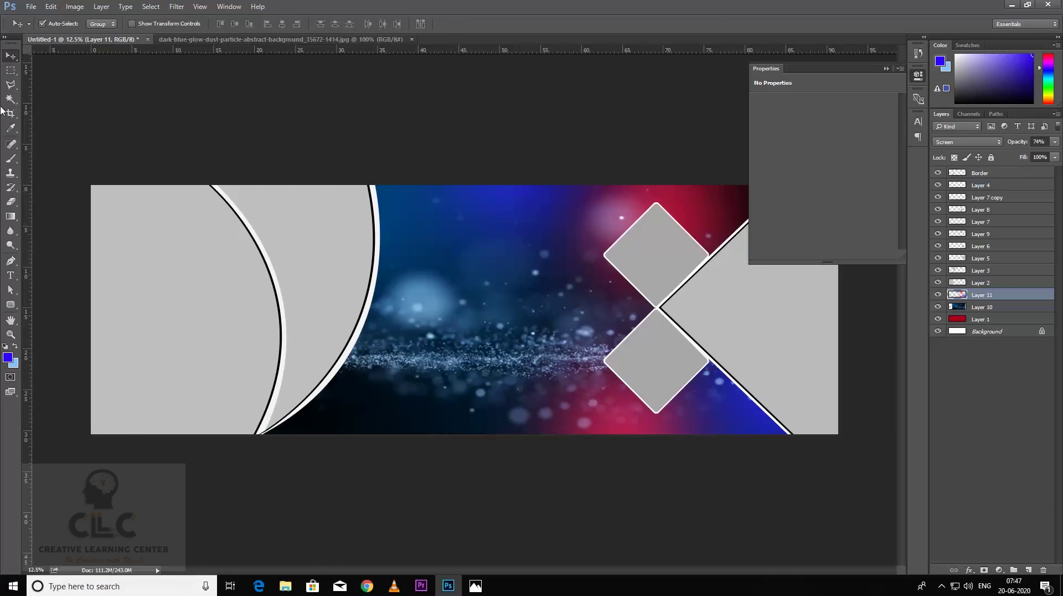
click(11, 86)
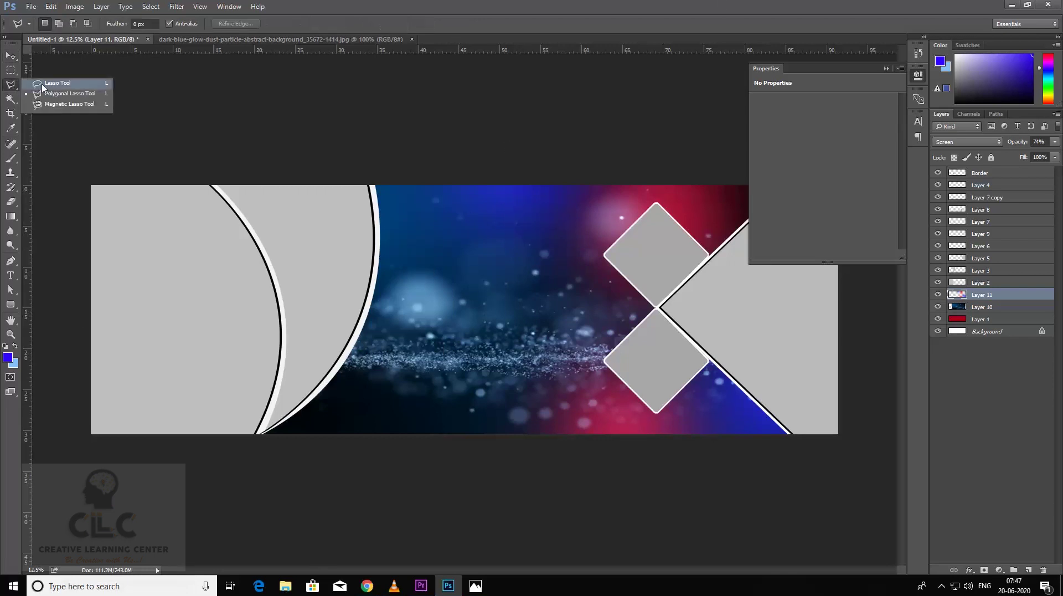
click(58, 84)
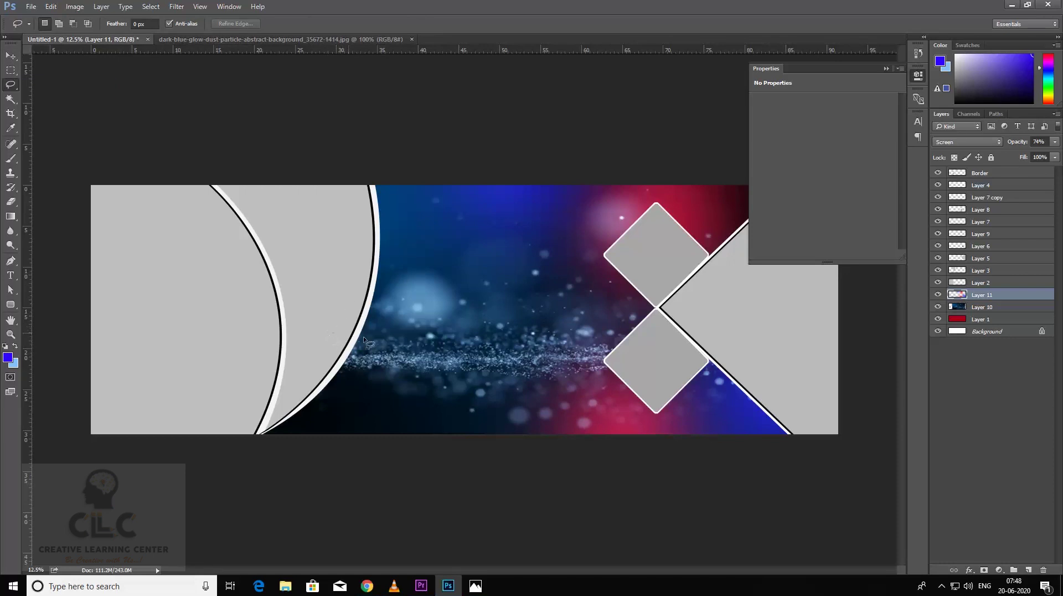
mouse_move(406, 387)
mouse_down()
mouse_move(437, 396)
mouse_move(538, 352)
mouse_move(568, 264)
mouse_up()
mouse_move(620, 145)
mouse_down()
mouse_move(536, 102)
mouse_move(345, 124)
mouse_move(307, 160)
mouse_move(280, 271)
mouse_move(287, 333)
mouse_move(352, 334)
mouse_up()
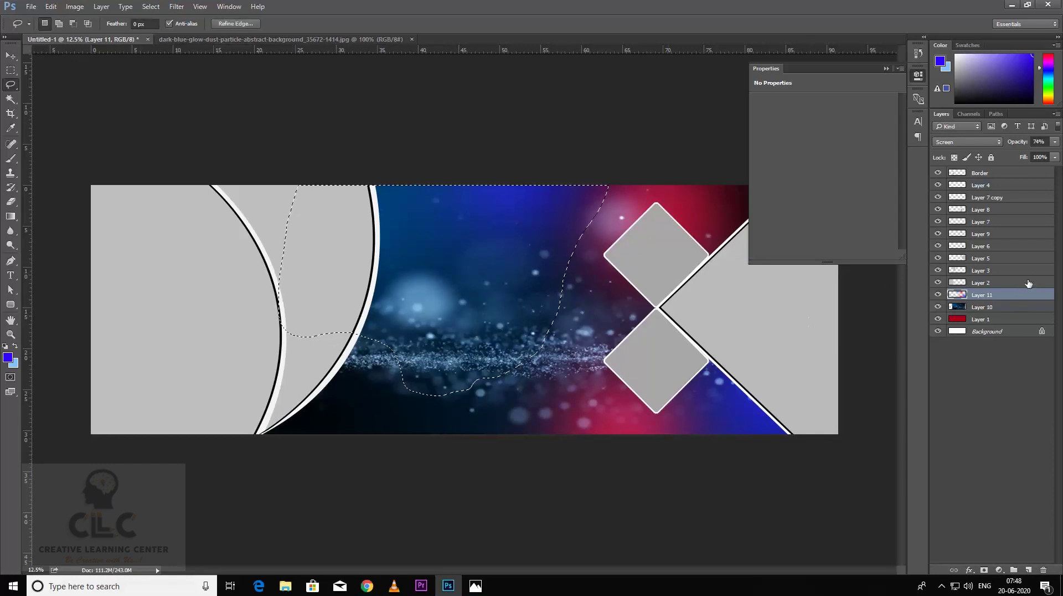
- Add a new layer directly above the dark blue glow image and choose a light grey foreground colour
click(999, 308)
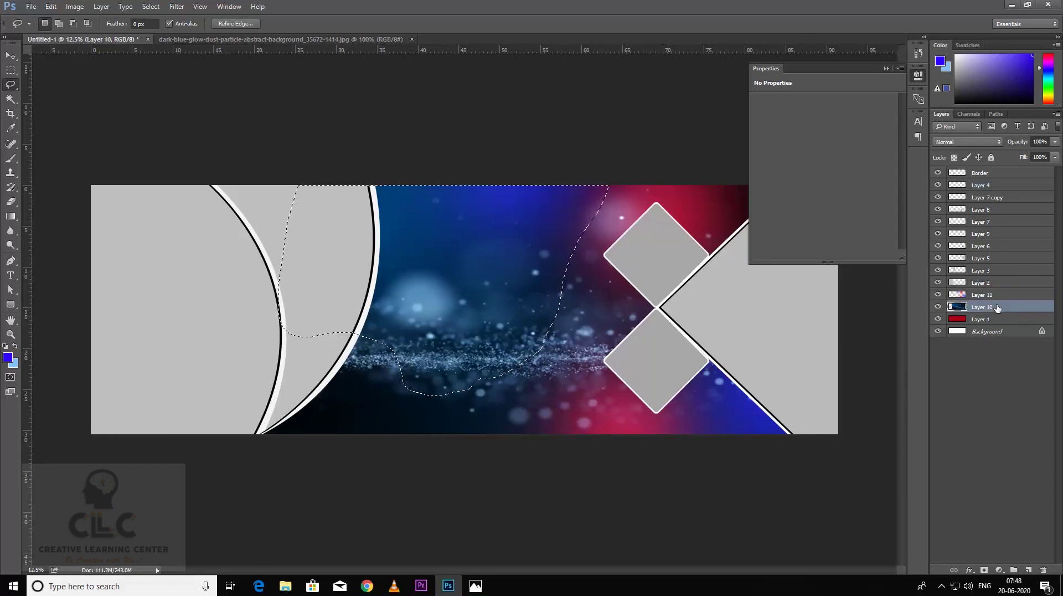
click(1028, 569)
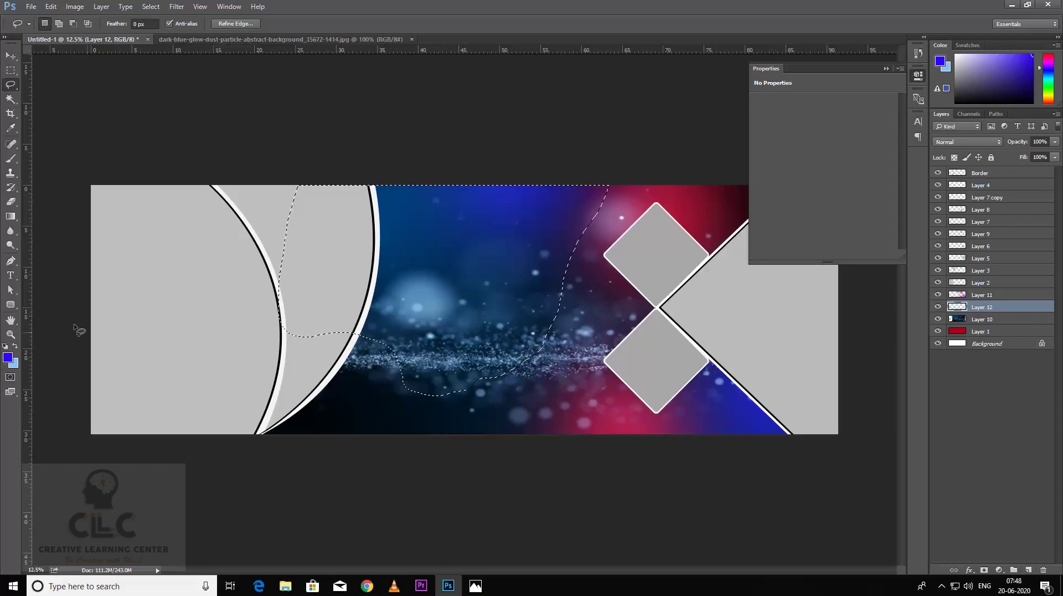
click(8, 359)
drag(583, 180, 566, 194)
click(820, 145)
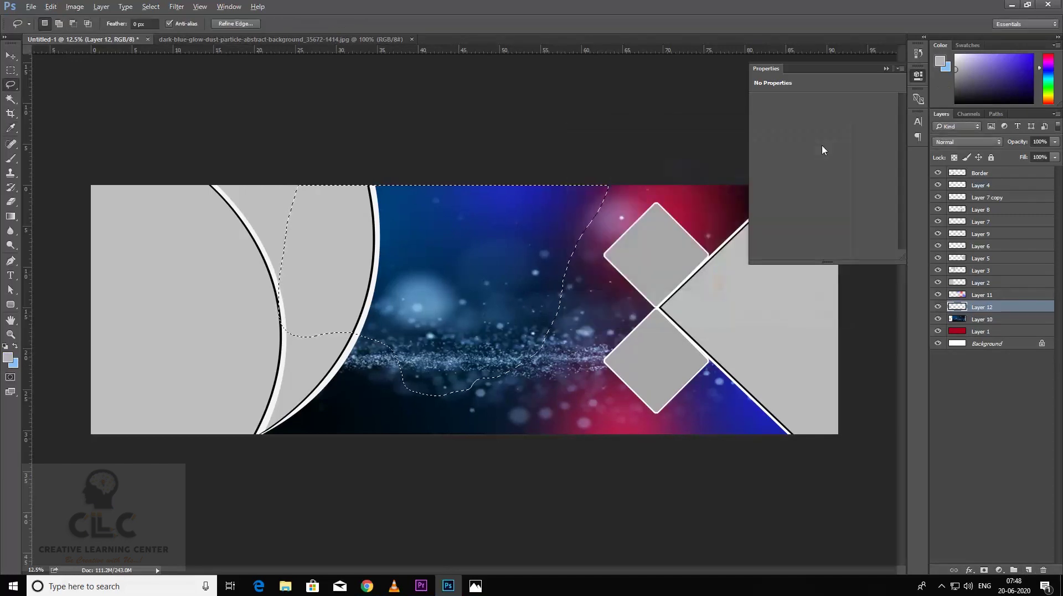
- Feather the lasso selection by 65 px and fill it with light grey on the new layer
key(alt+BackSpace)
key(ctrl+z)
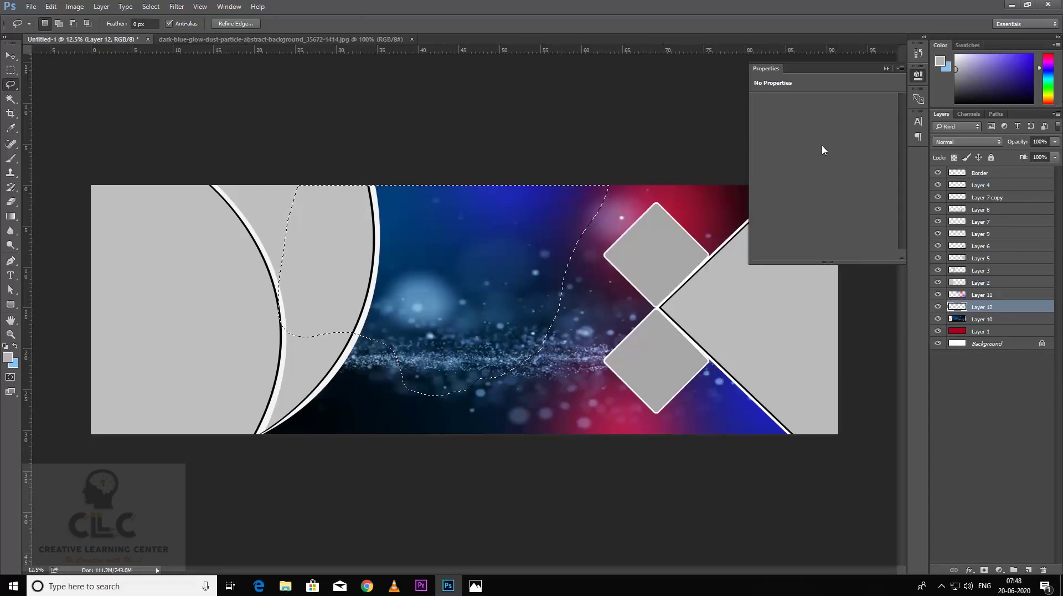
key(shift)
key(shift+F6)
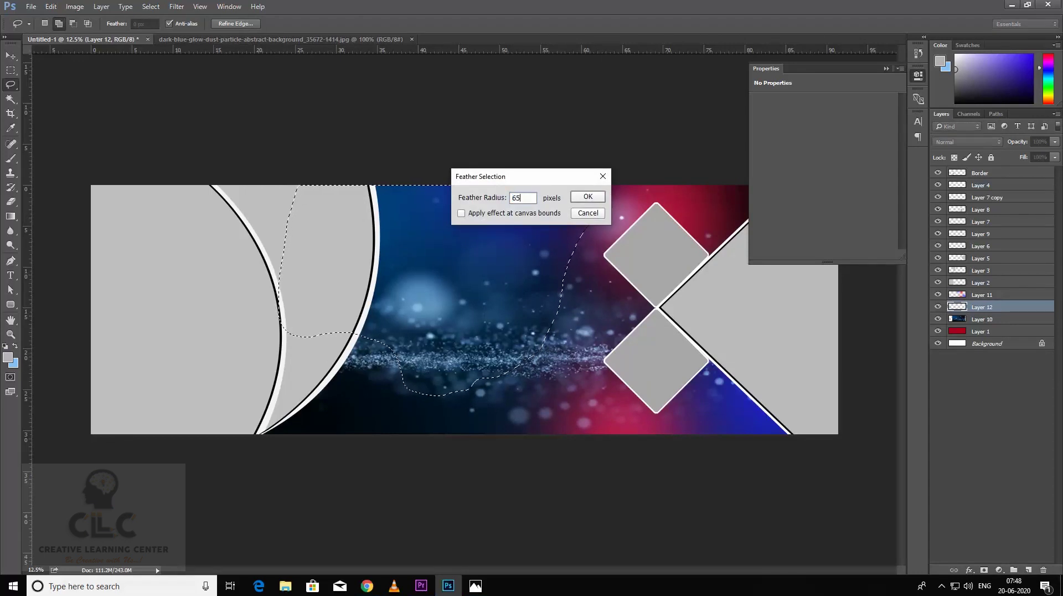
key(Return)
key(Delete)
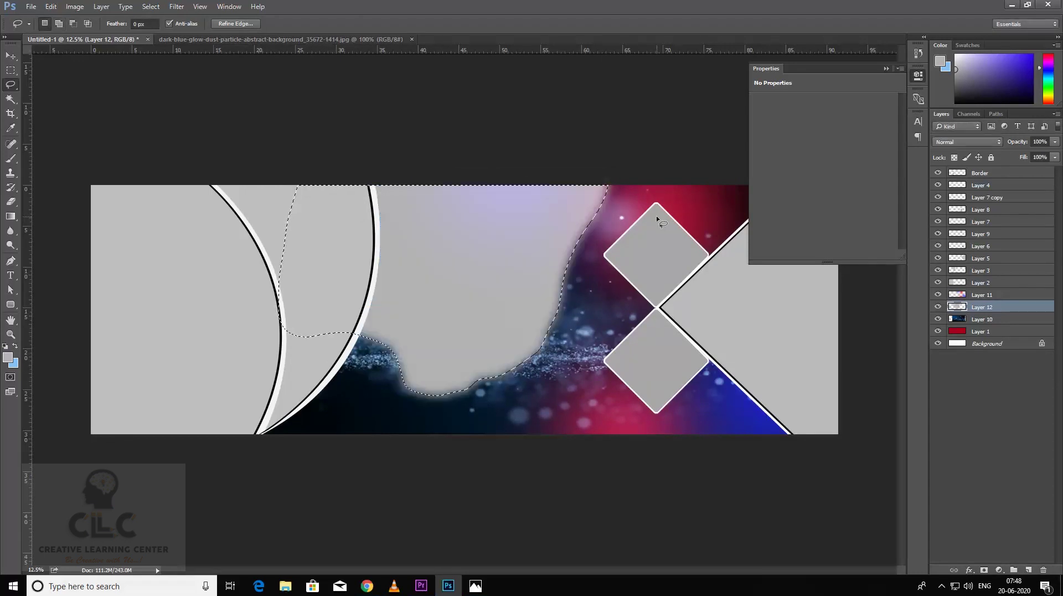
- Deselect the area and set the grey patch layer to Luminosity blend mode at about 48% opacity
key(ctrl+d)
click(966, 142)
click(947, 358)
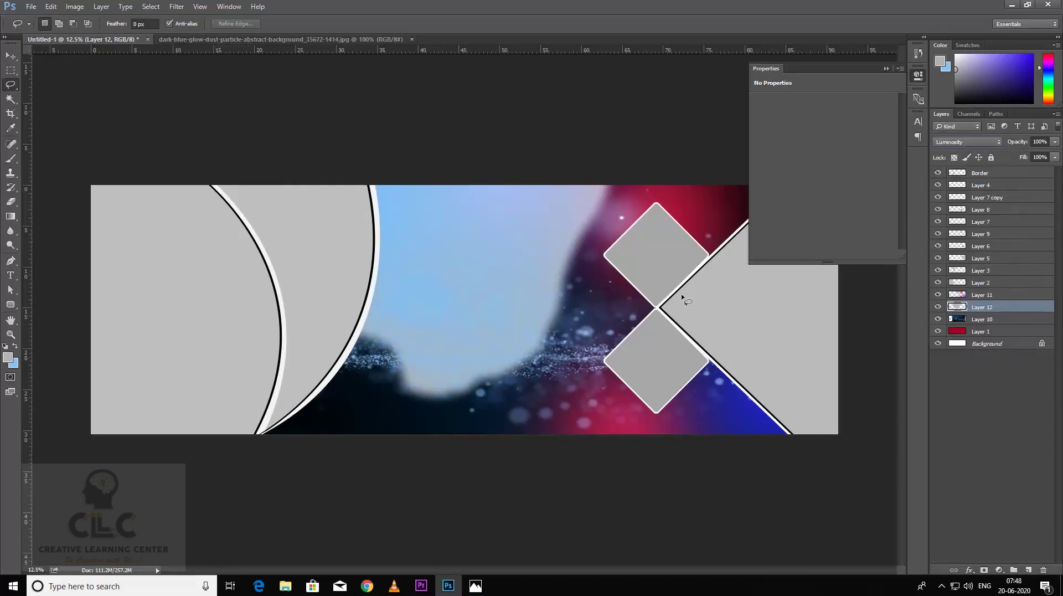
click(10, 56)
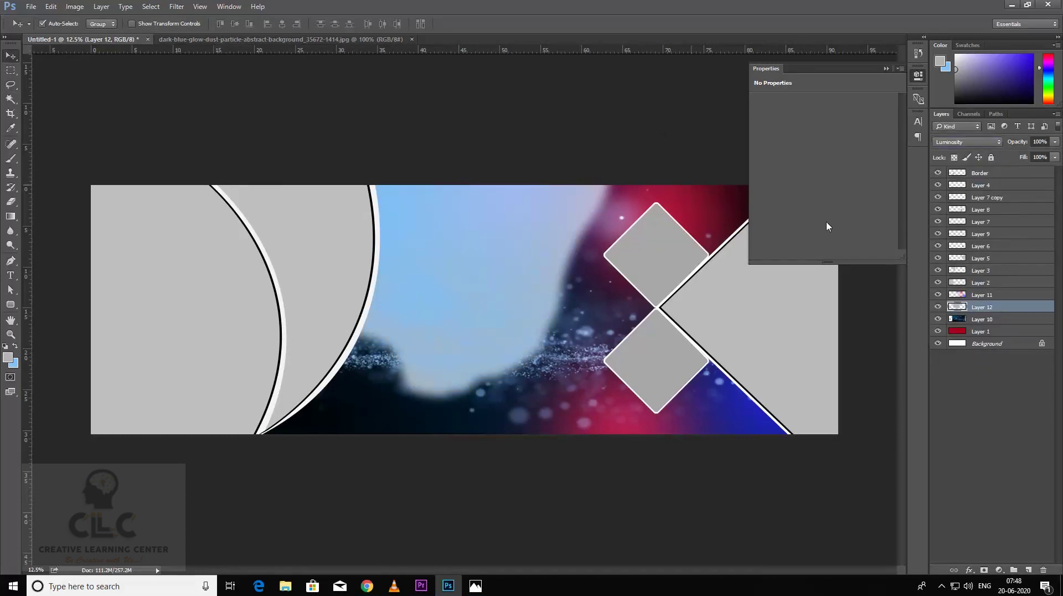
click(1054, 142)
drag(1031, 158, 1022, 158)
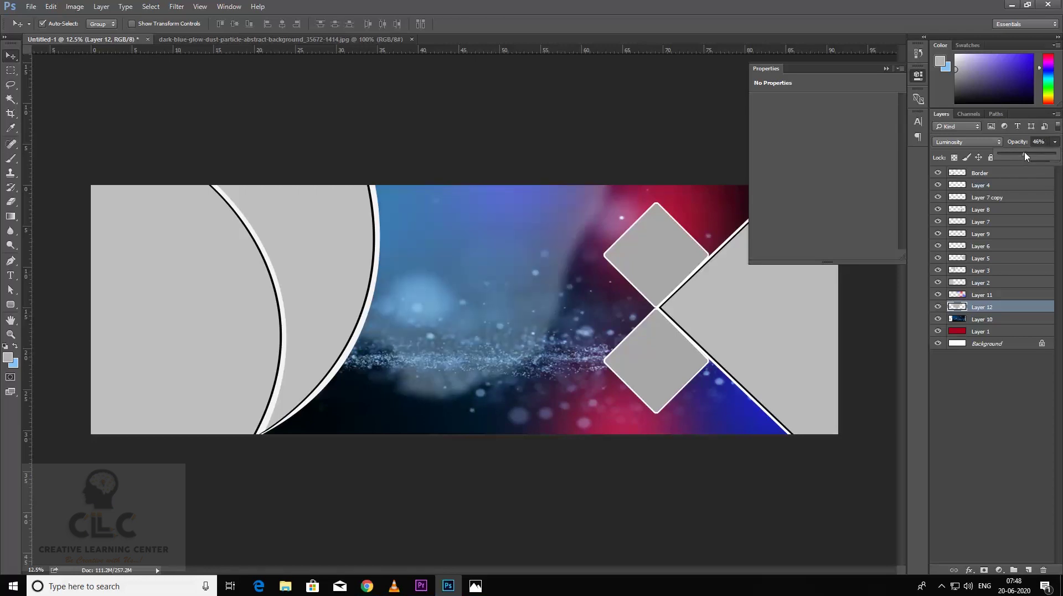
- Convert the grey patch layer to a smart object and collapse the Properties display
right_click(977, 314)
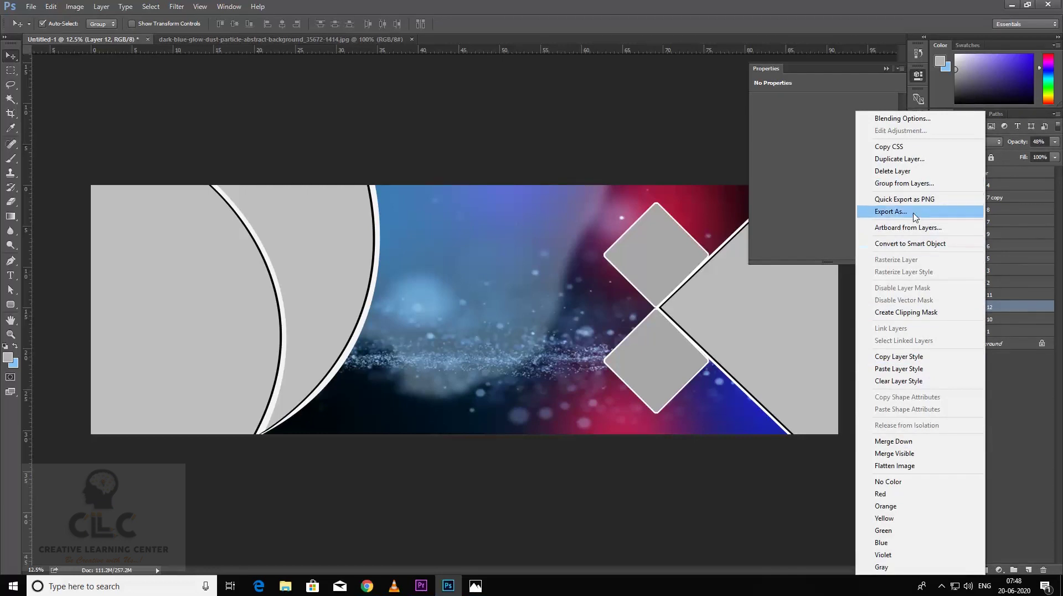
click(920, 244)
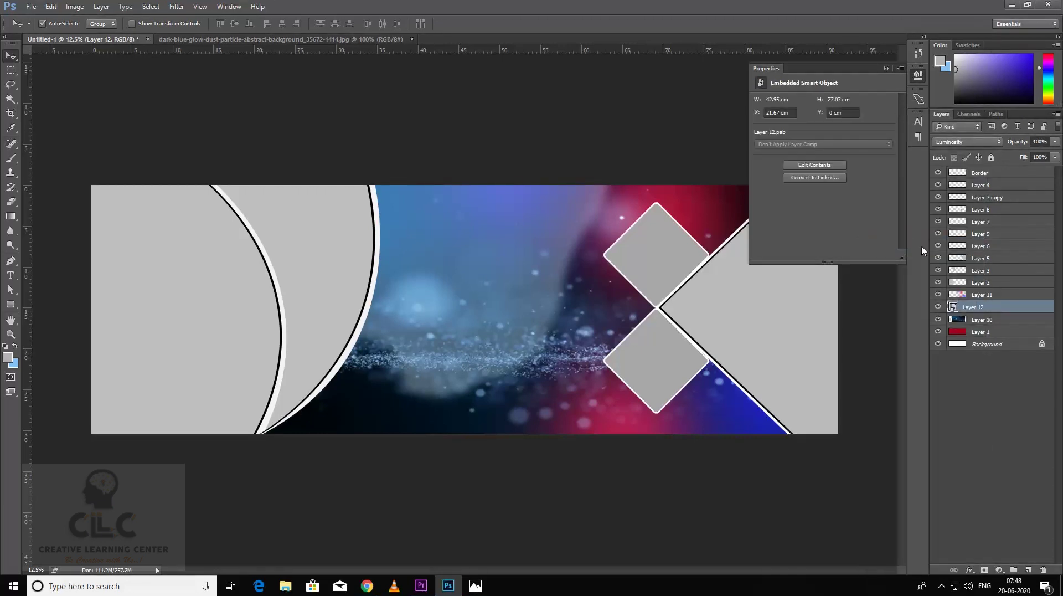
click(886, 68)
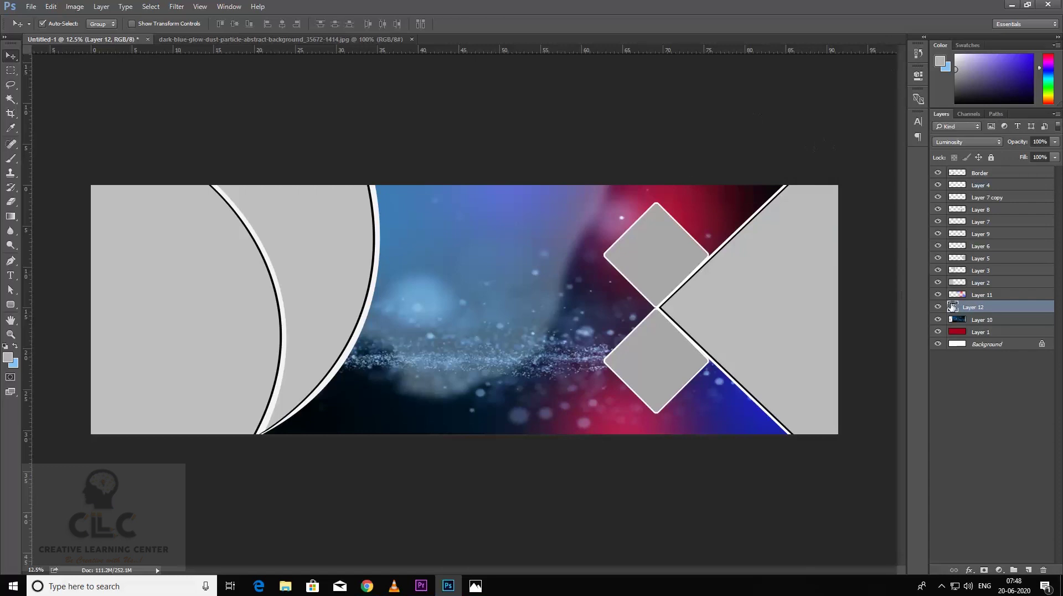
- Add a layer mask to the light patch and fade its right edge near the diamonds with a soft black 3200 px brush
click(984, 570)
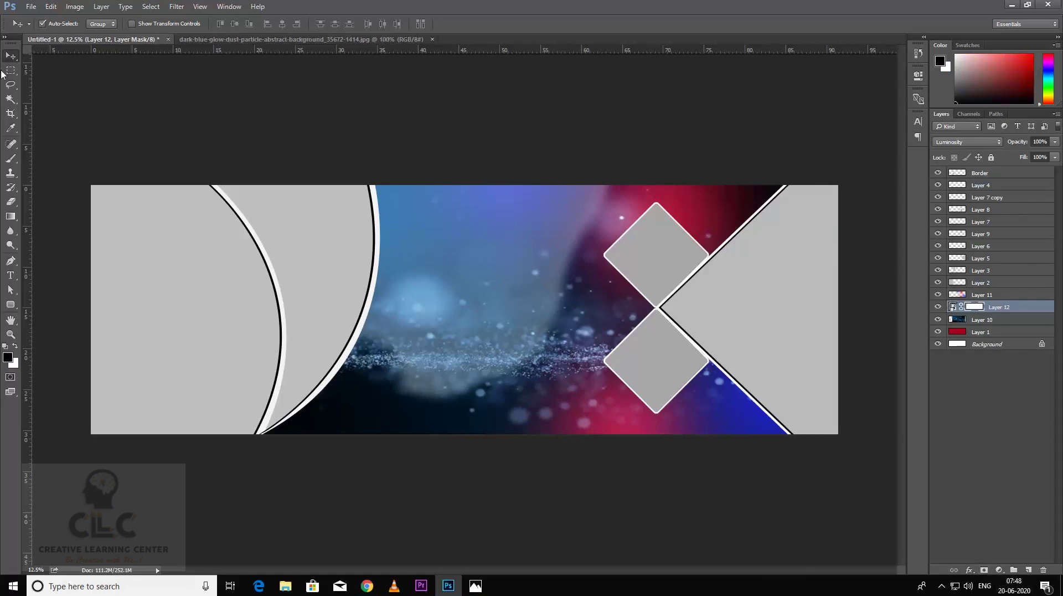
click(10, 158)
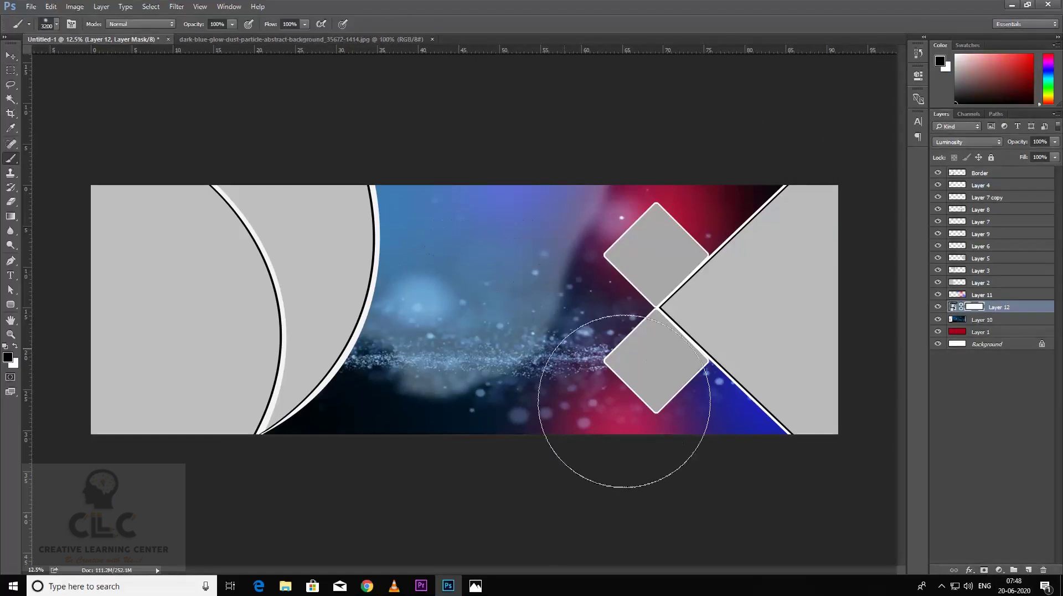
click(569, 344)
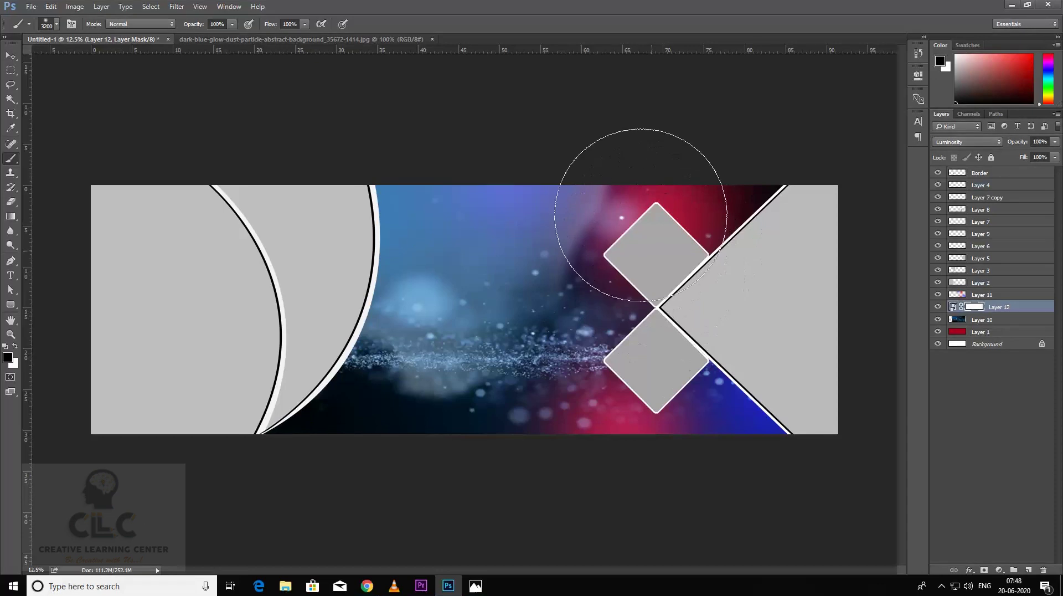
click(641, 214)
click(684, 217)
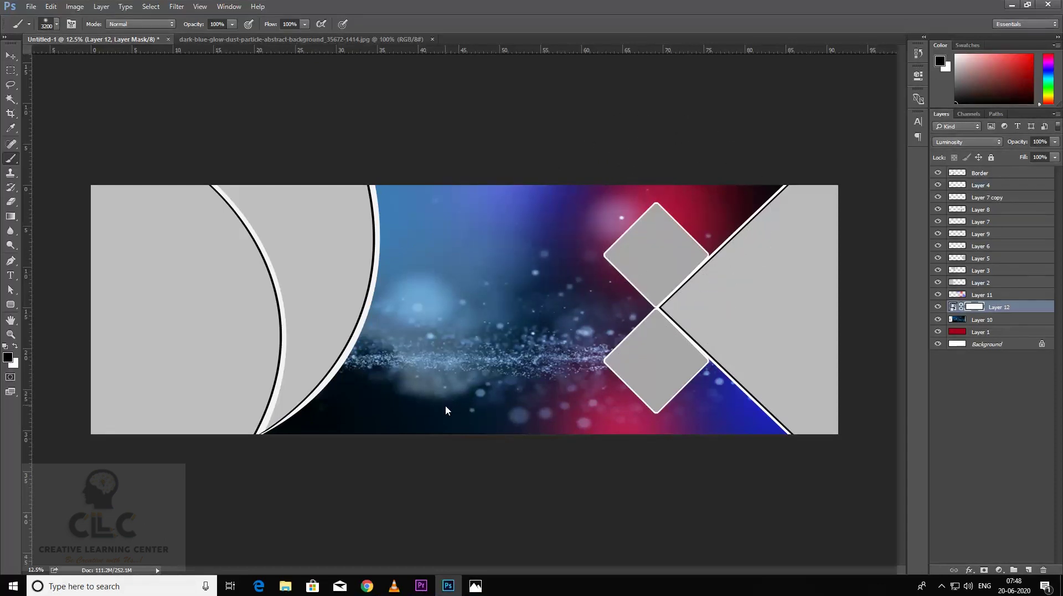
- Reduce the brush to 2600 px and mask out the light patch's lower edge beneath the particle band
key(bracketleft)
key(bracketleft)
key(bracketleft)
key(bracketleft)
key(bracketleft)
key(bracketleft)
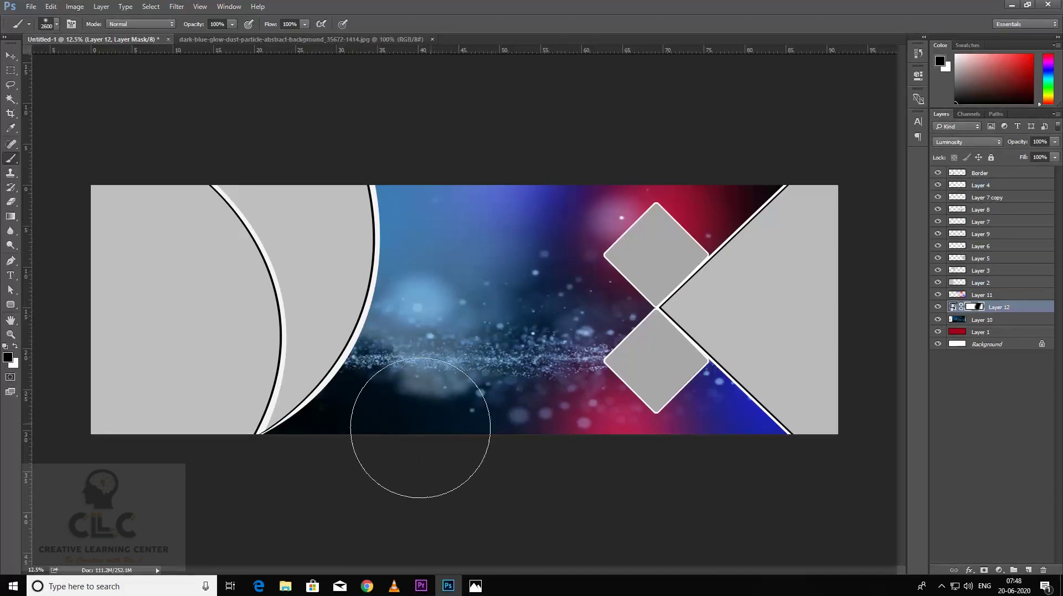
click(404, 399)
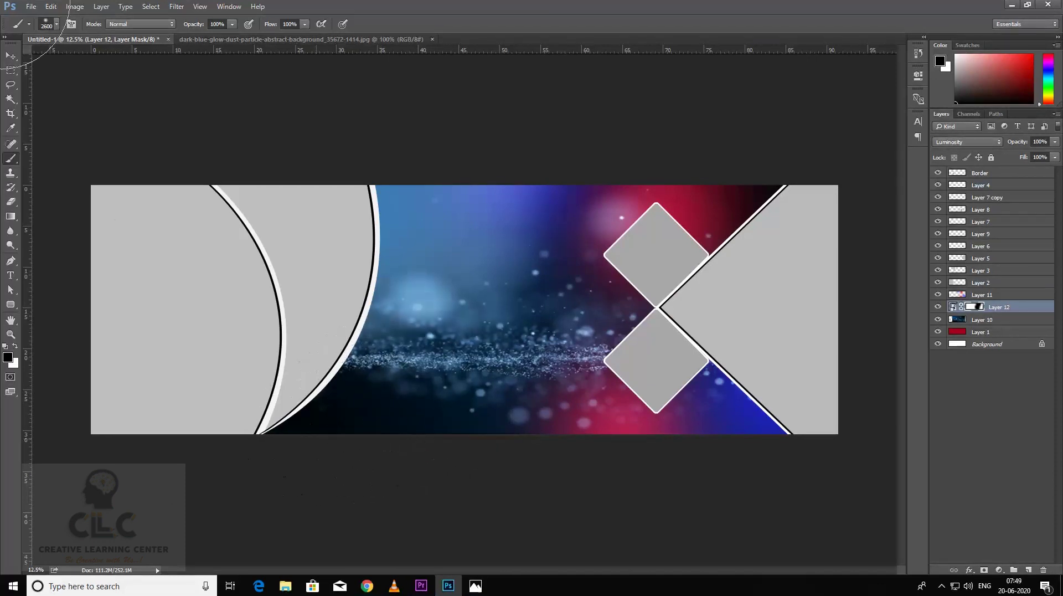
key(v)
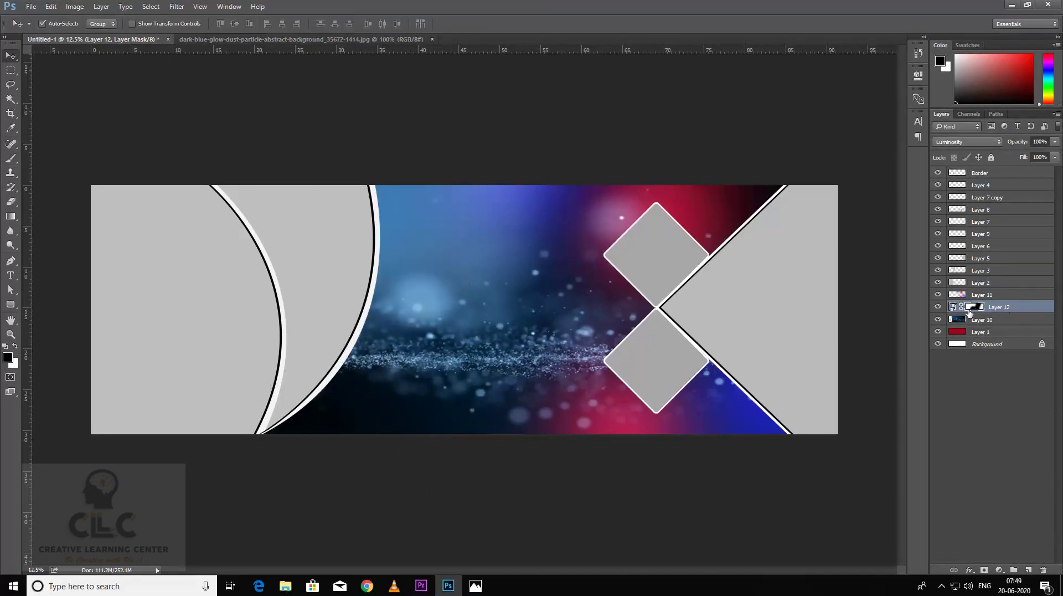
- Enlarge the light patch's smart object to about 120%, extending it past the diamonds and the banner's lower edge
click(952, 308)
key(ctrl+t)
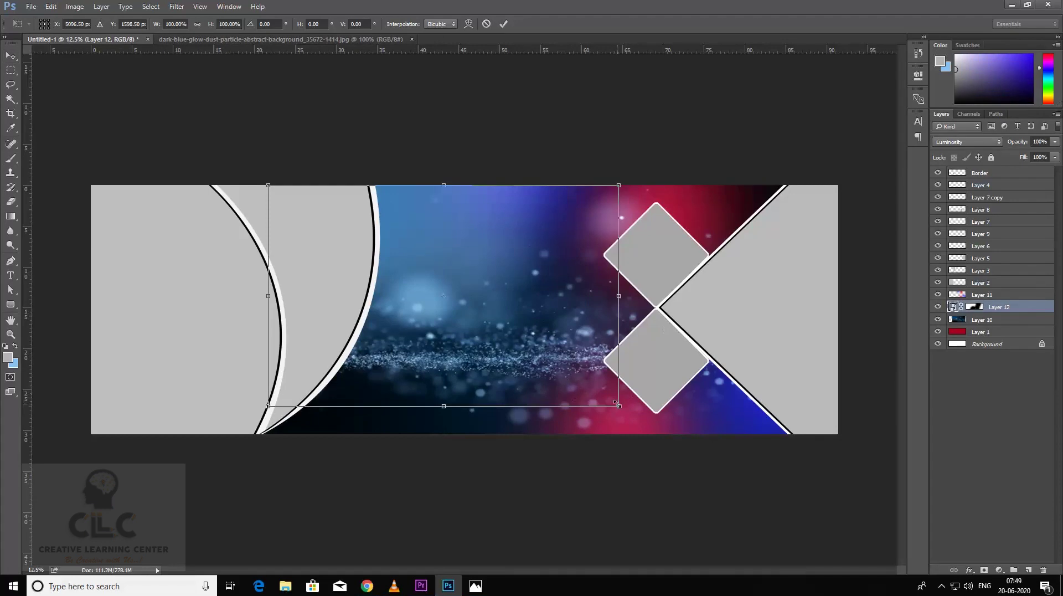
drag(616, 403, 687, 449)
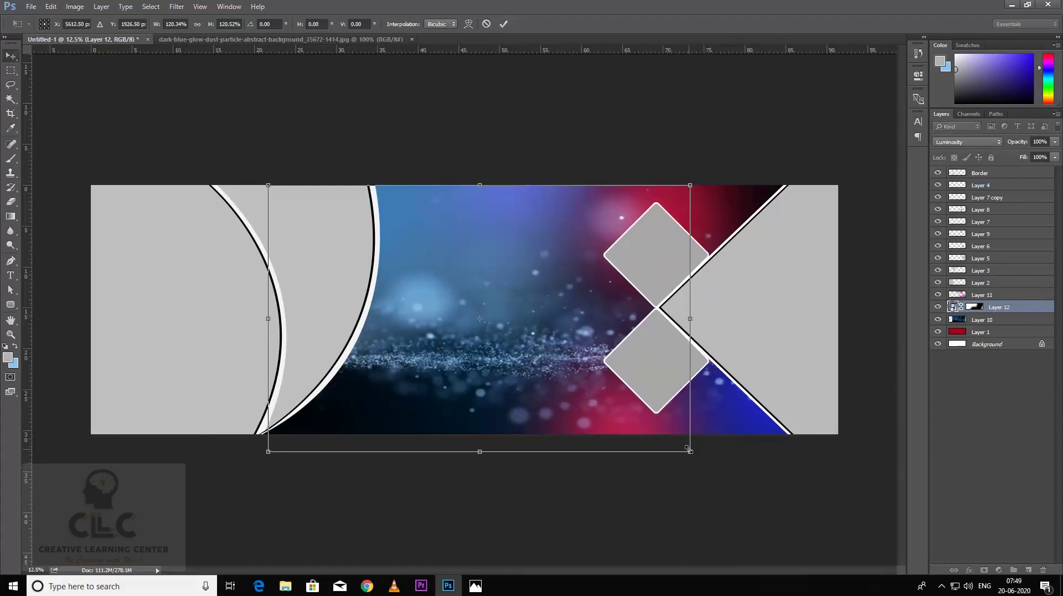
key(Return)
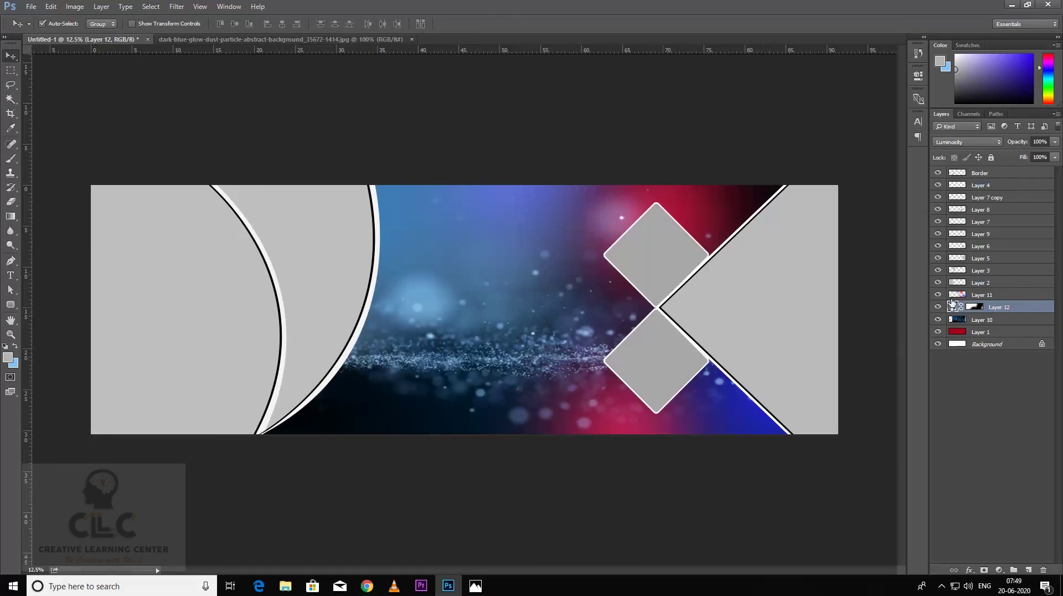
- Restore the light patch on Layer 12's mask along the particle band with a white 2300 px brush
click(11, 158)
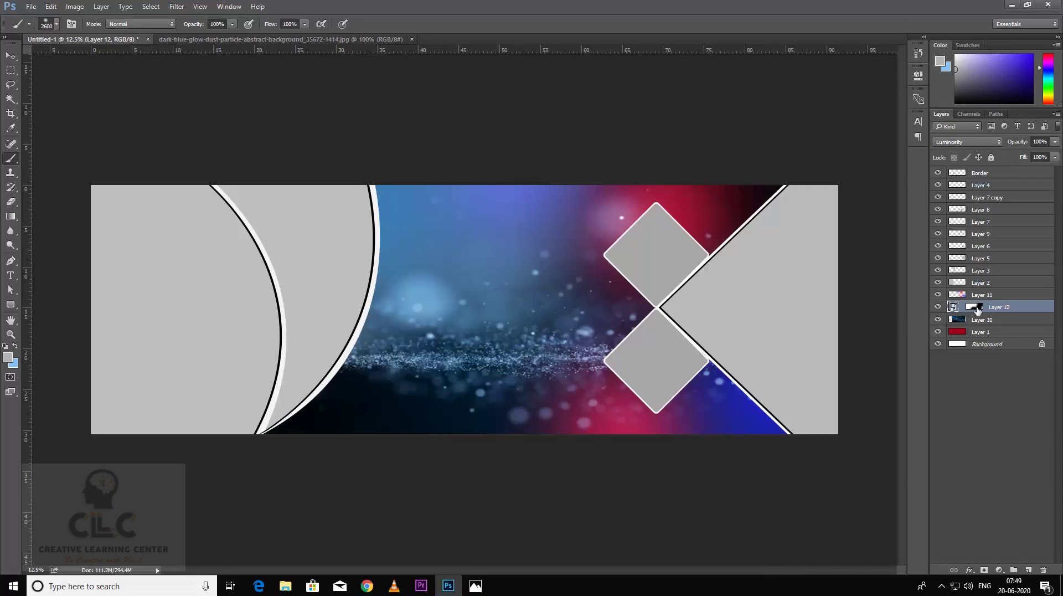
click(976, 307)
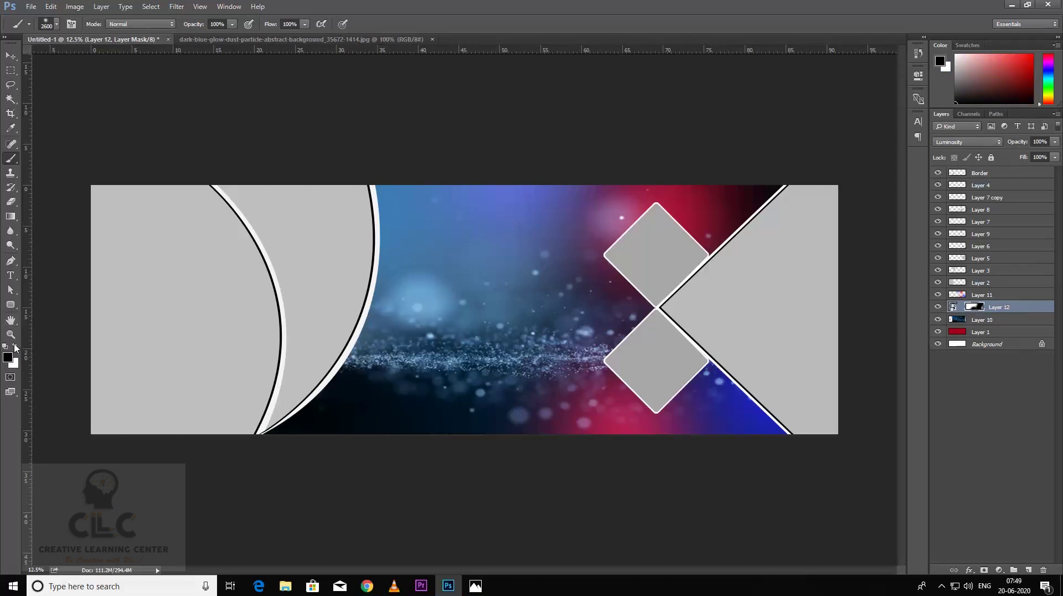
click(15, 346)
key(bracketleft)
key(bracketleft)
key(bracketleft)
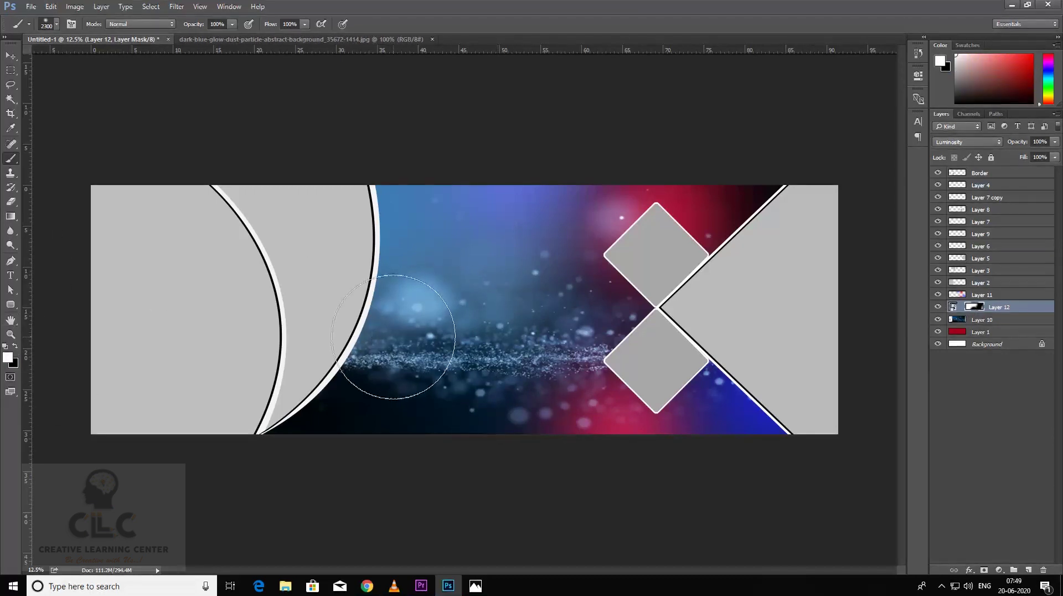
mouse_move(393, 337)
mouse_down()
mouse_move(458, 363)
mouse_move(553, 356)
mouse_up()
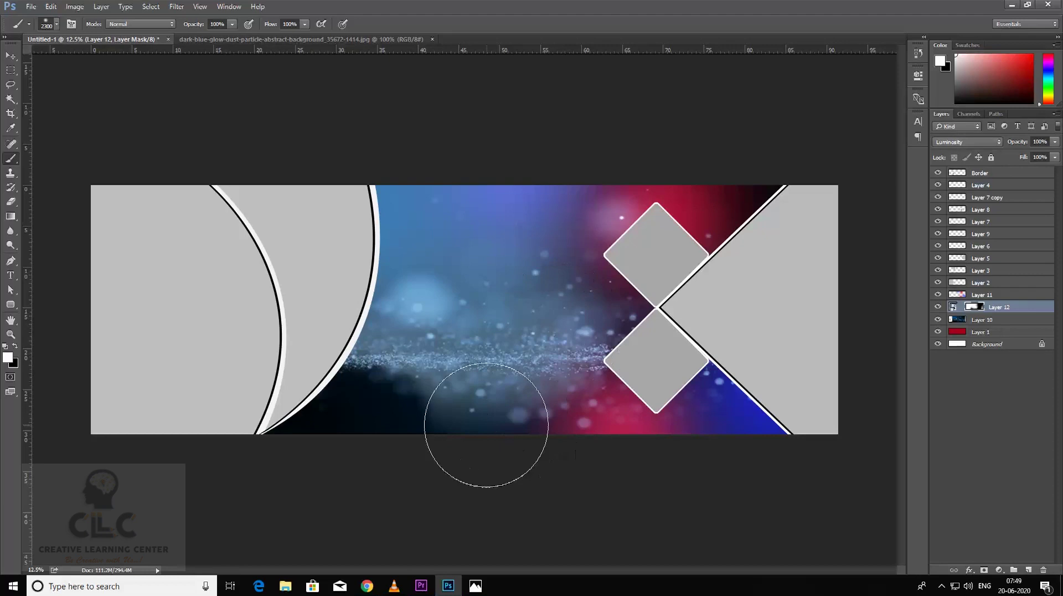
- Enlarge the brush to 2500 px and fade the light patch's lower edge on the mask with black
key(bracketright)
key(bracketright)
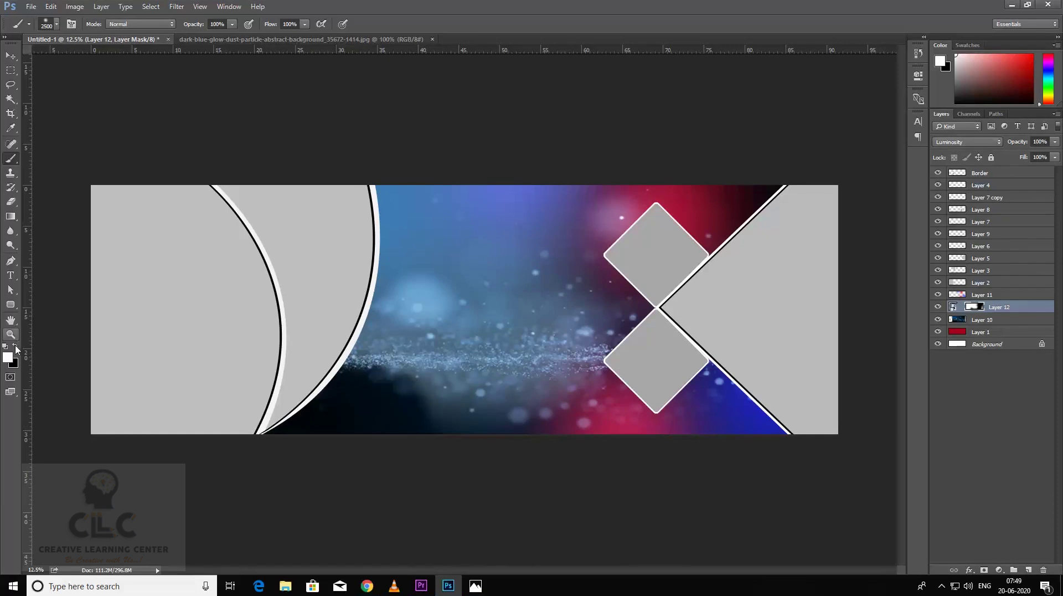
click(15, 346)
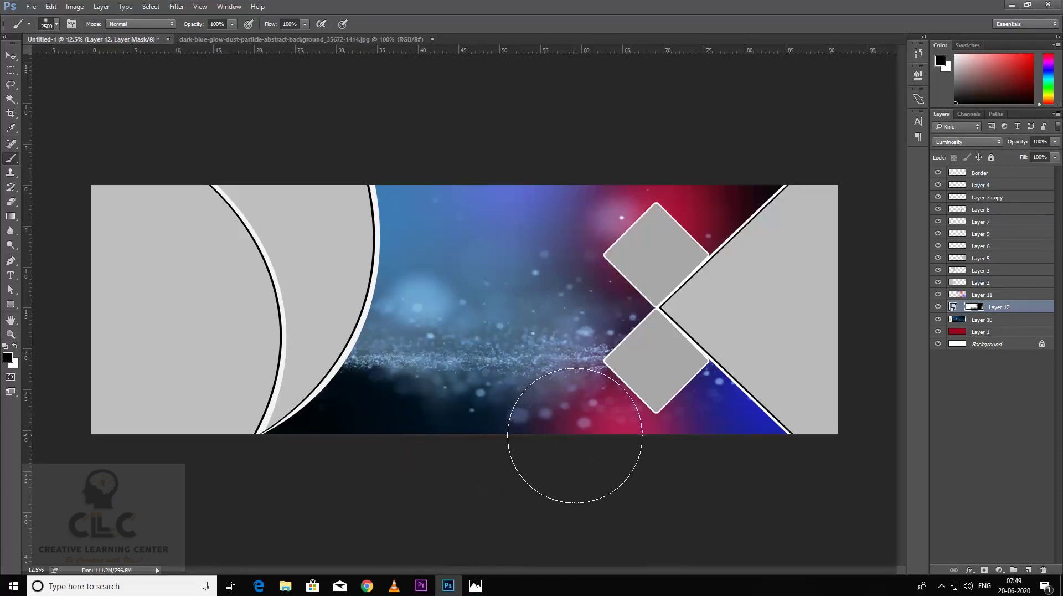
click(12, 57)
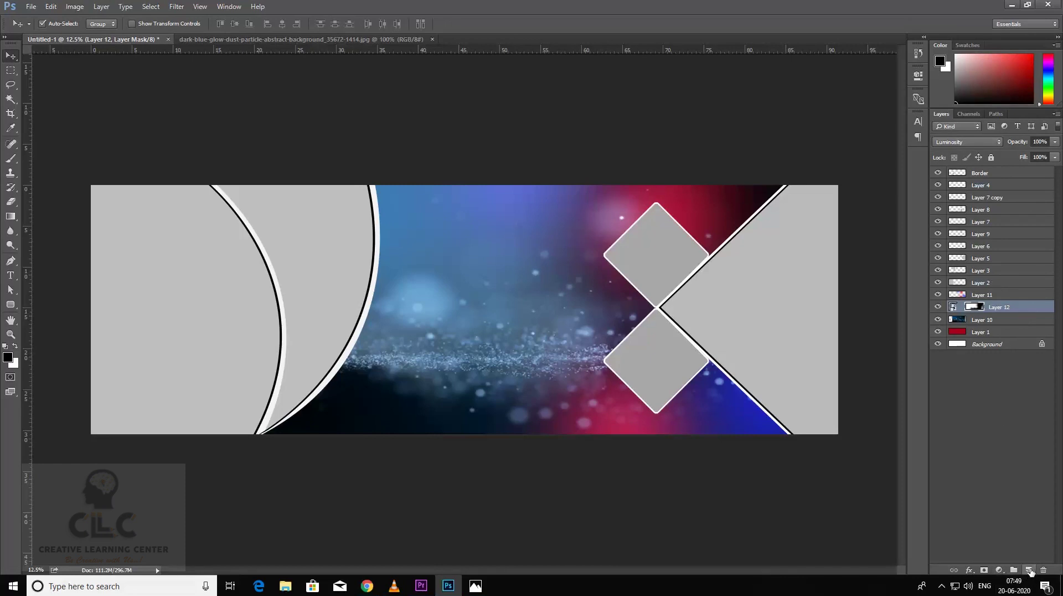
- Add a new layer above the light patch and set the brush's foreground color to a vivid blue
click(1028, 570)
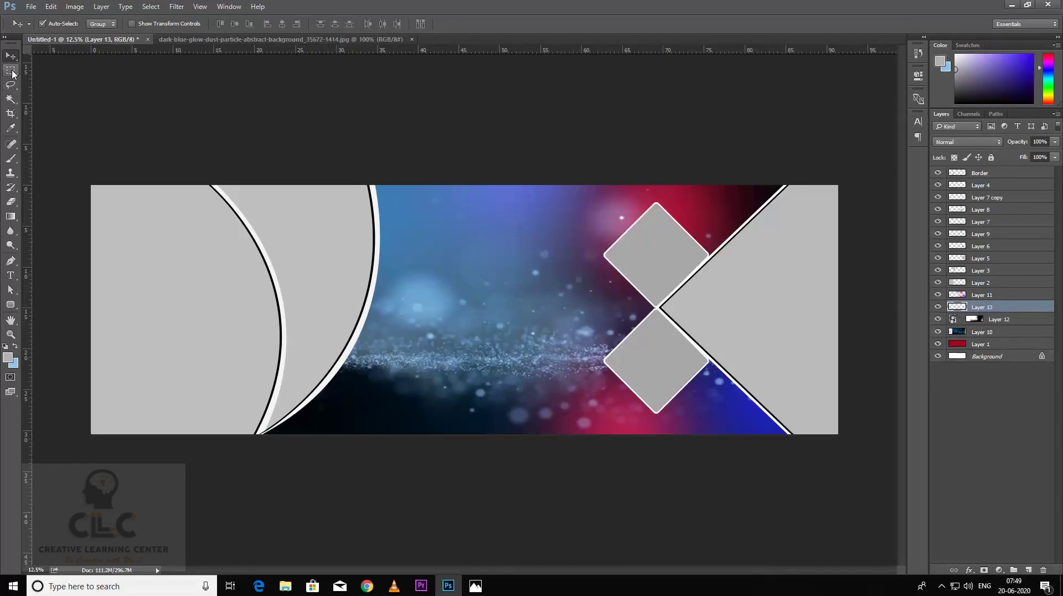
click(10, 159)
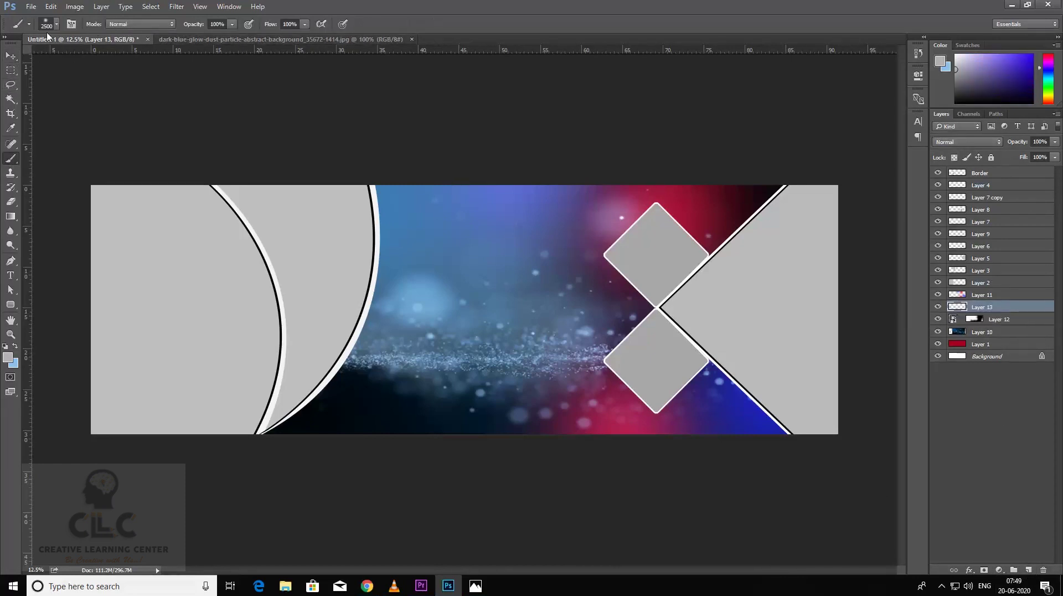
click(8, 357)
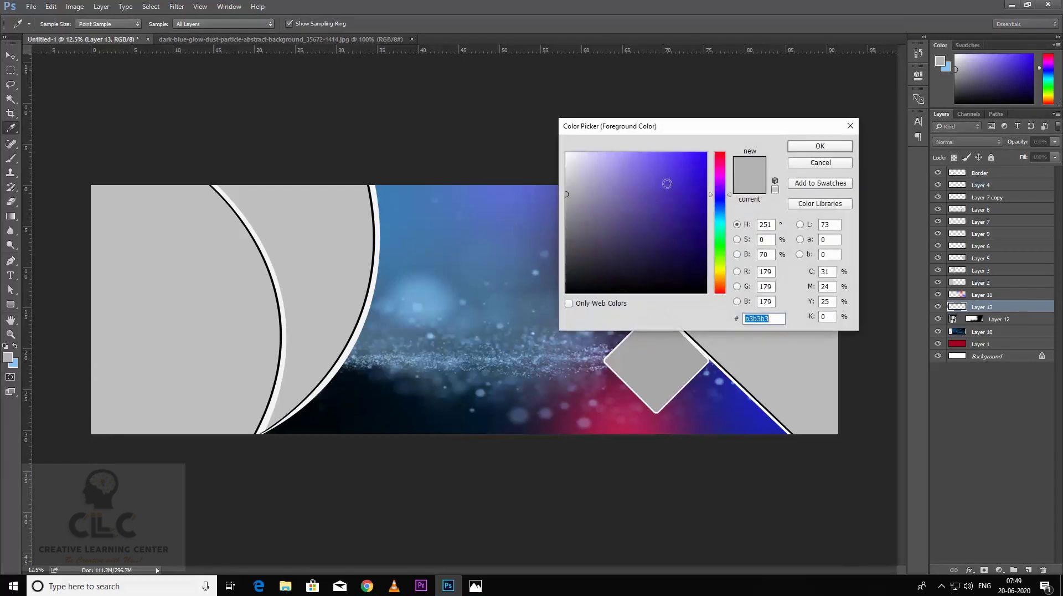
drag(667, 183, 704, 160)
click(819, 147)
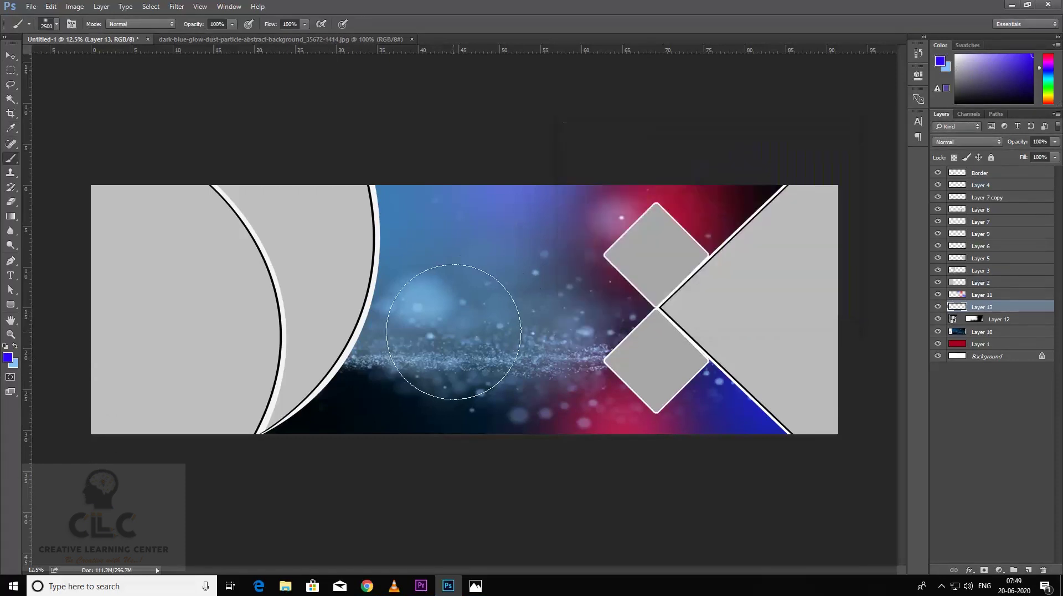
- Enlarge the brush to 4600 px and dab one soft blue glow over the particle band beside the curved panel
key(bracketright)
key(bracketright)
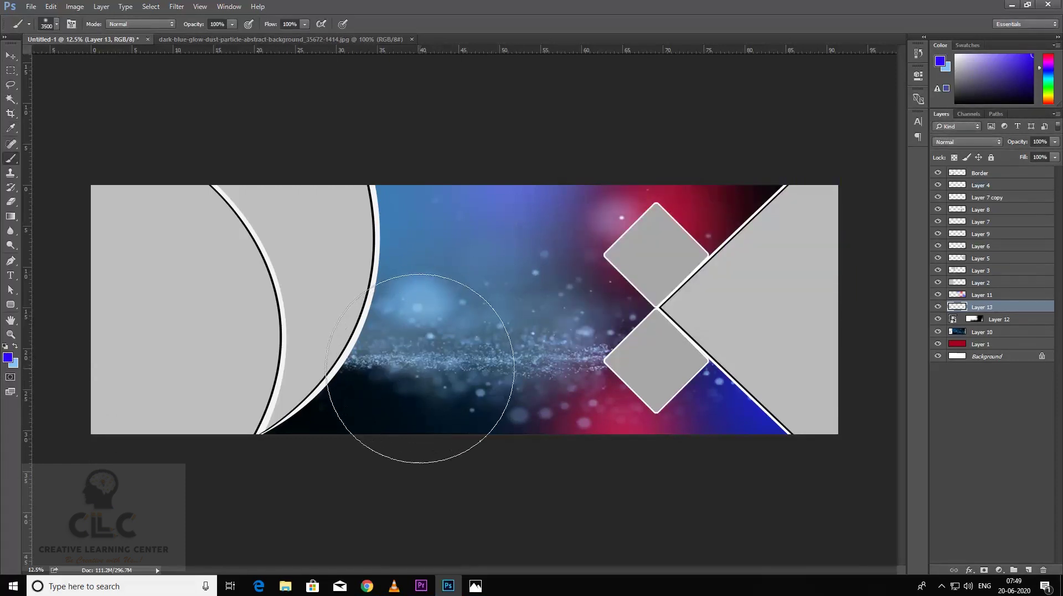
key(bracketright)
key(bracketright)
key(bracketright)
key(bracketright)
key(bracketright)
key(bracketright)
key(bracketright)
key(bracketright)
key(bracketright)
key(bracketright)
key(bracketright)
key(bracketright)
key(bracketright)
key(bracketright)
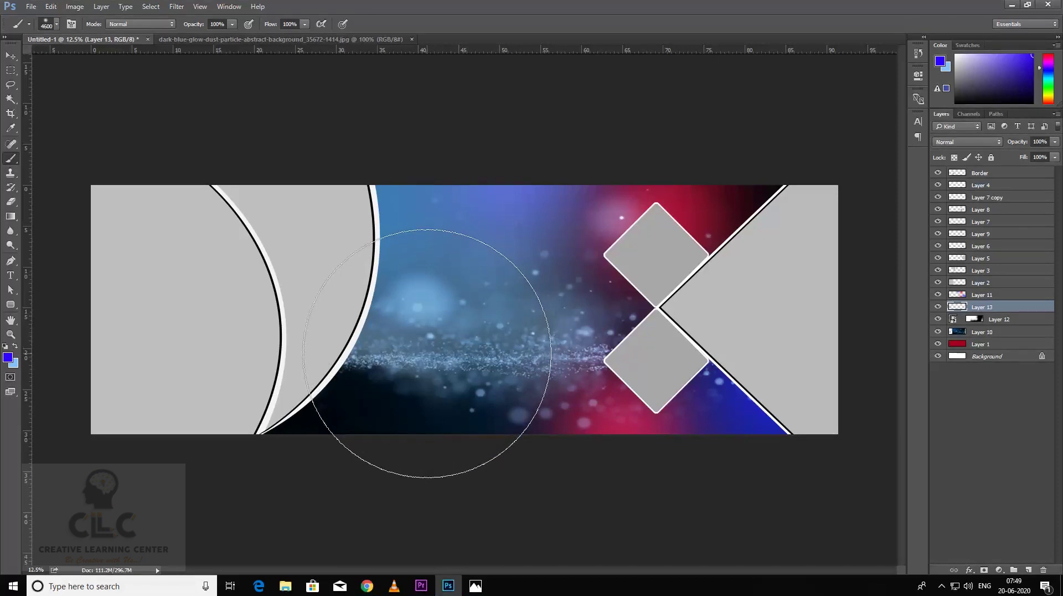
click(427, 353)
- Blend the blue glow layer with Screen mode at 37% opacity
click(966, 143)
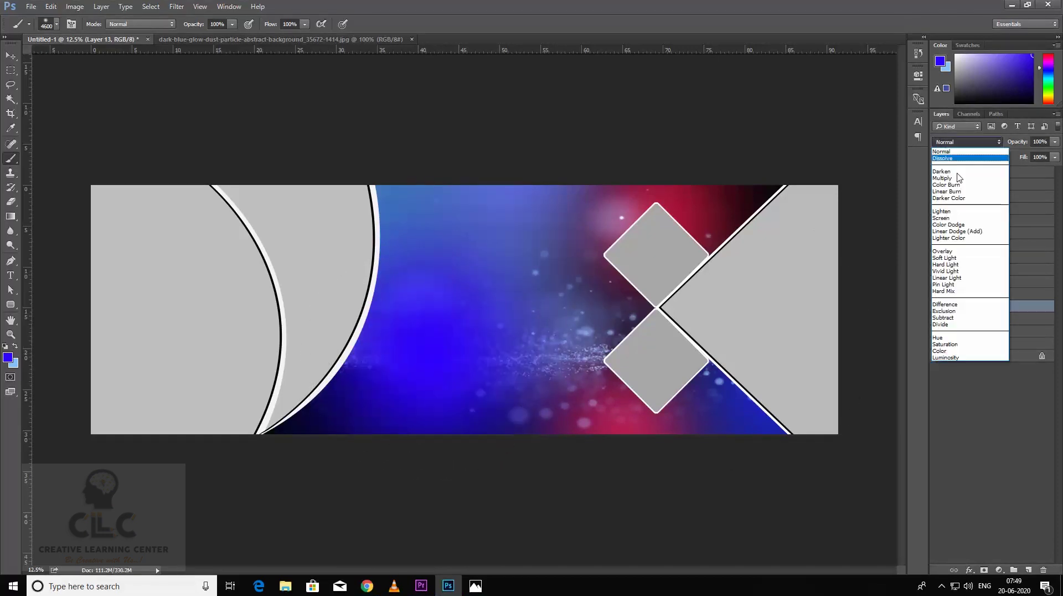
click(959, 219)
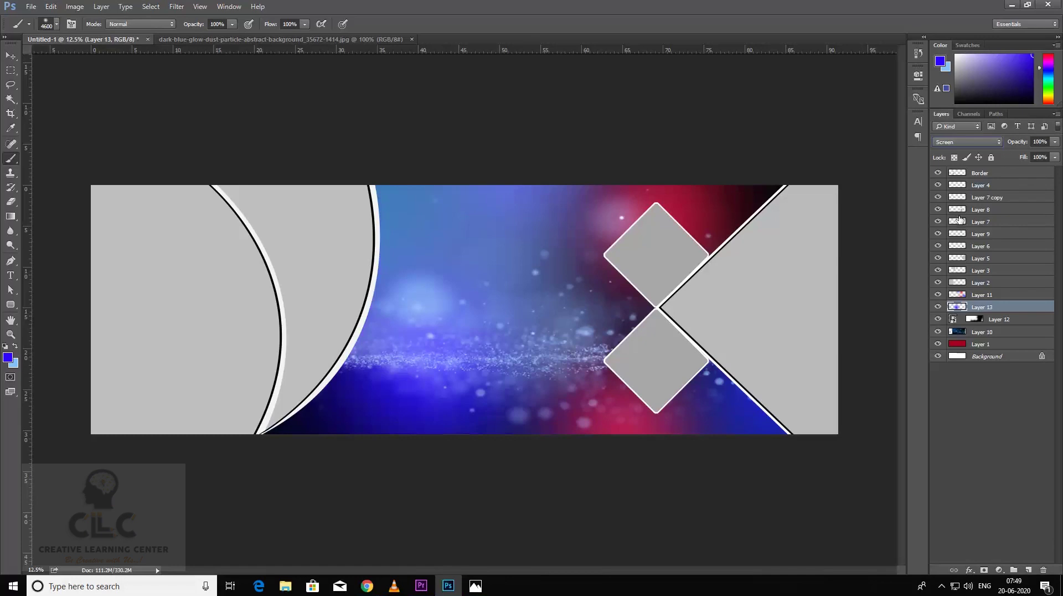
click(1054, 142)
drag(1054, 155, 1021, 158)
click(10, 56)
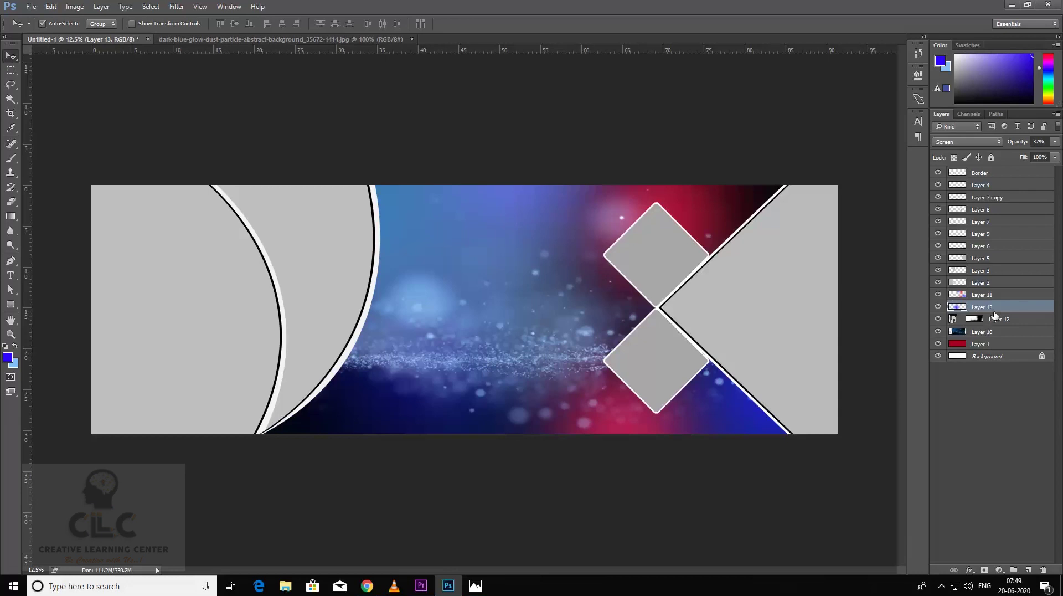
- Open the contents of the Layer 12 smart object and check its patch by toggling the layer's visibility
click(954, 320)
double_click(953, 319)
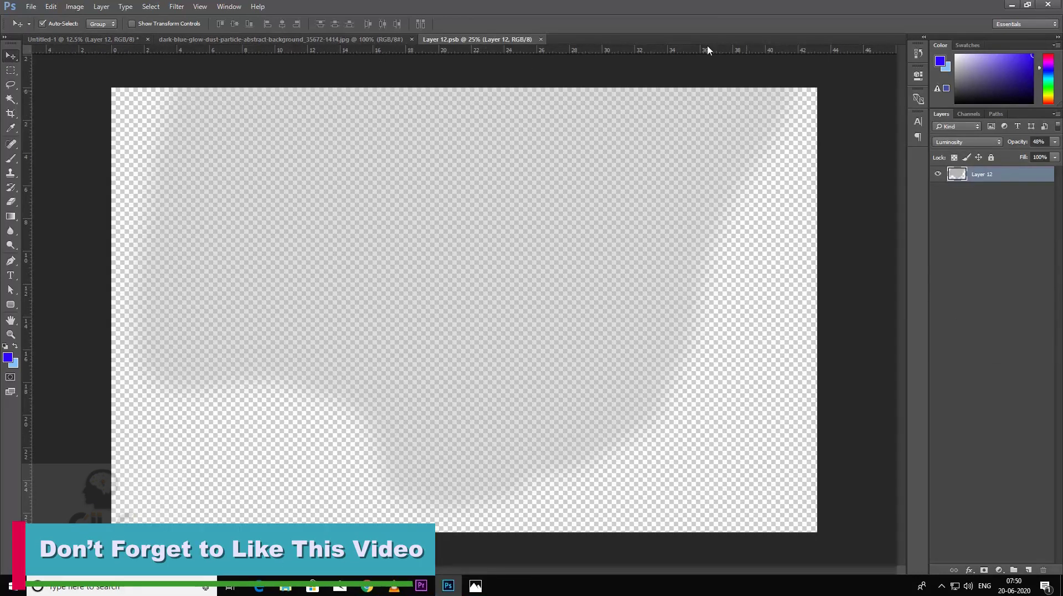
click(938, 174)
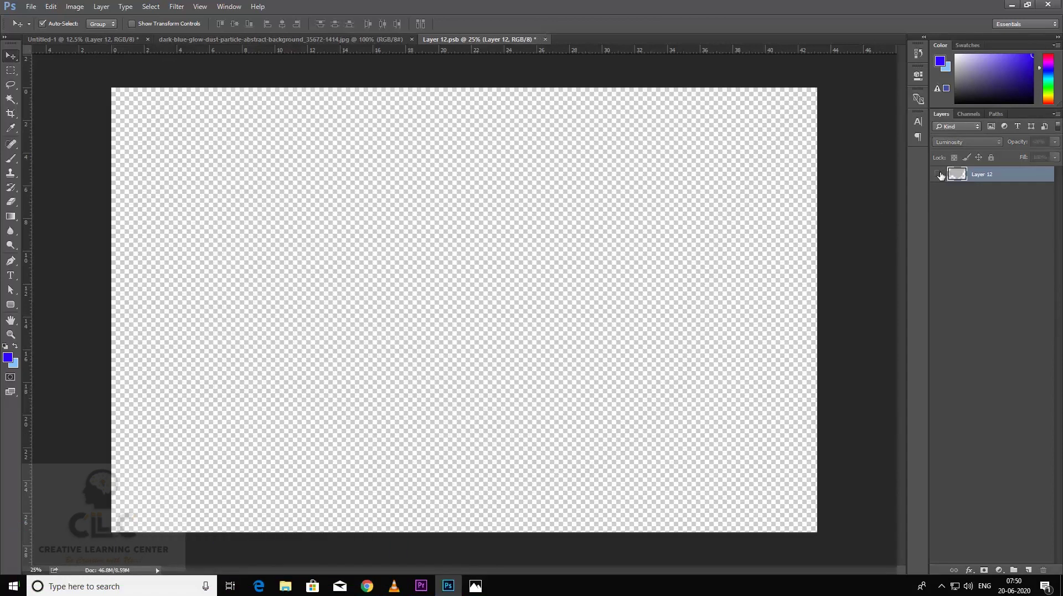
click(938, 174)
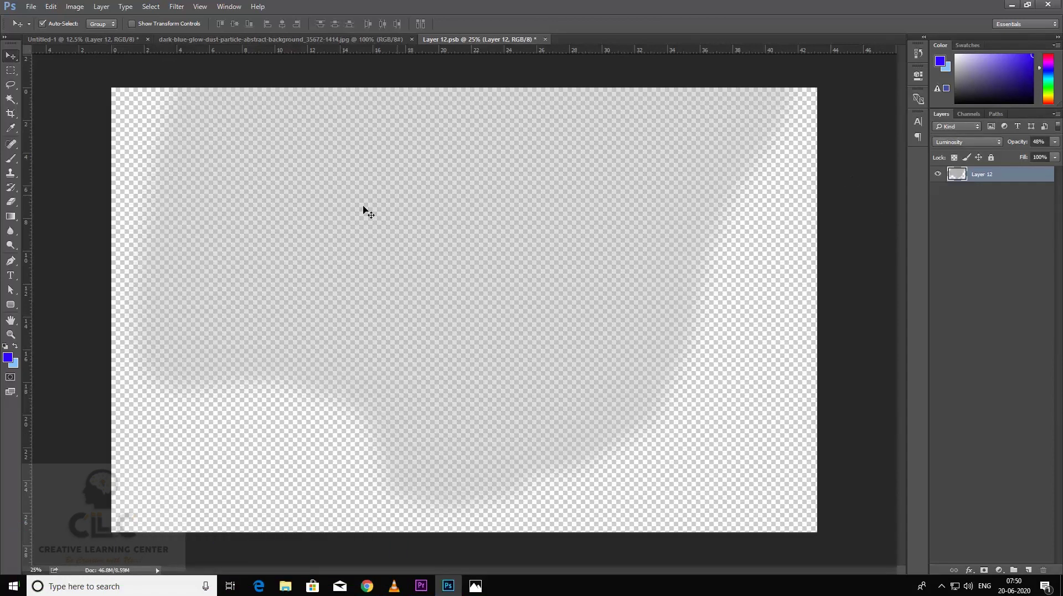
- Open the bride portrait CM4B8295 from the WEDDING_28.11.19 folder on Local Disk (D:)
click(31, 6)
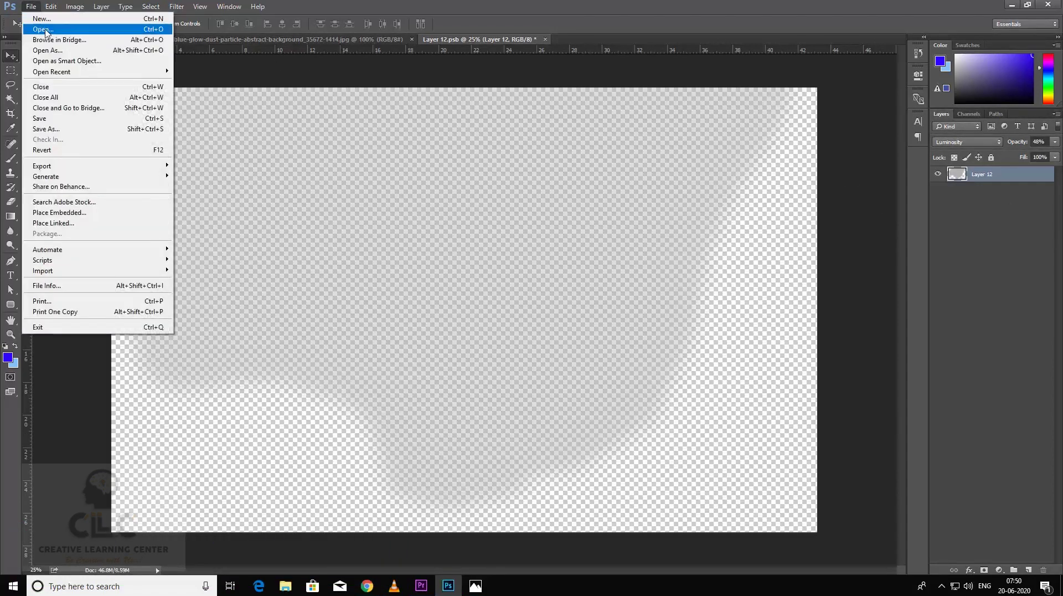
click(49, 25)
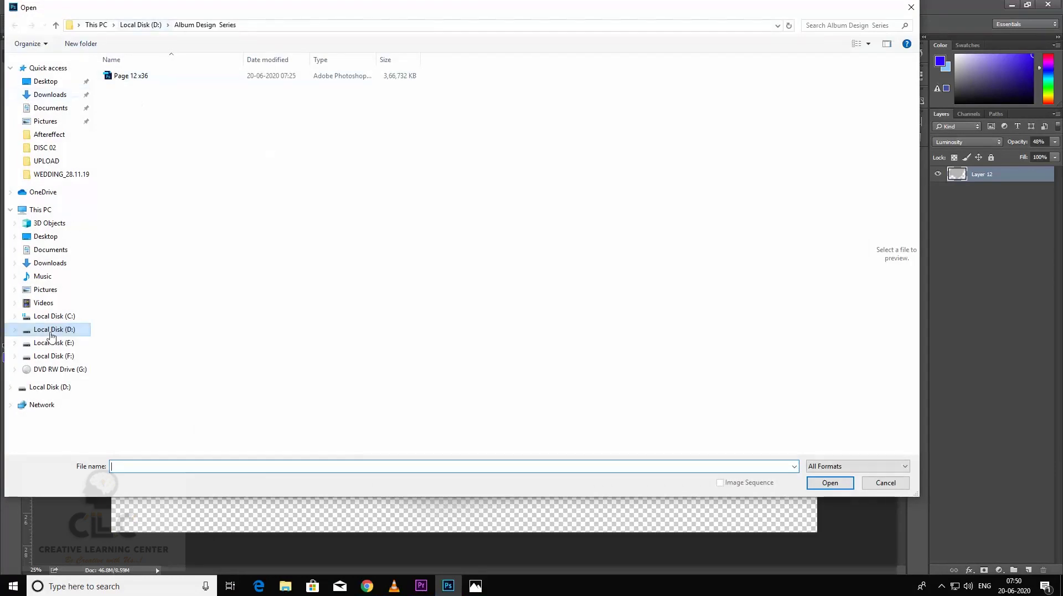
click(66, 331)
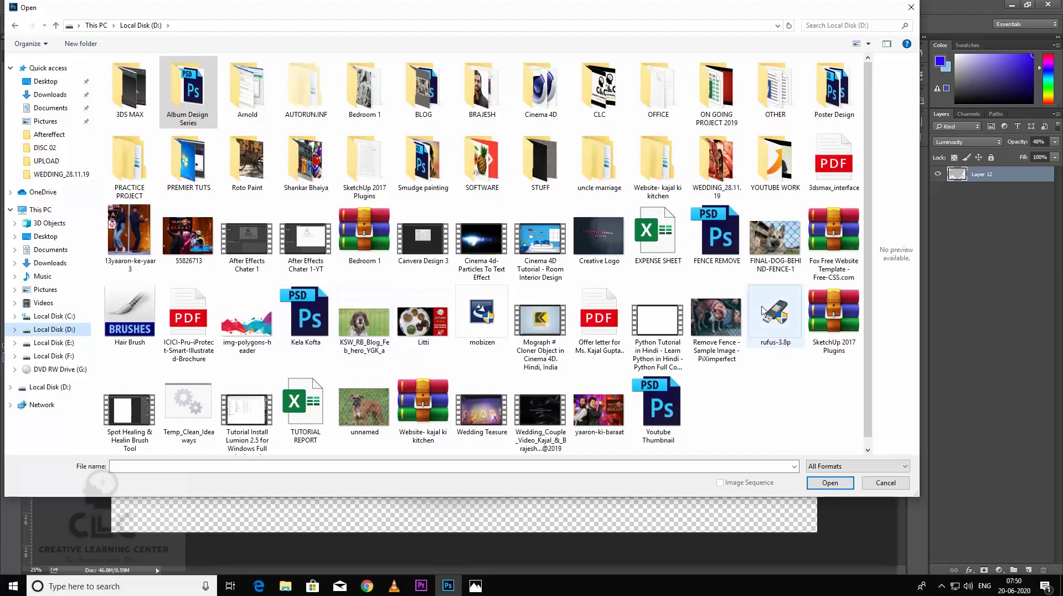
click(188, 236)
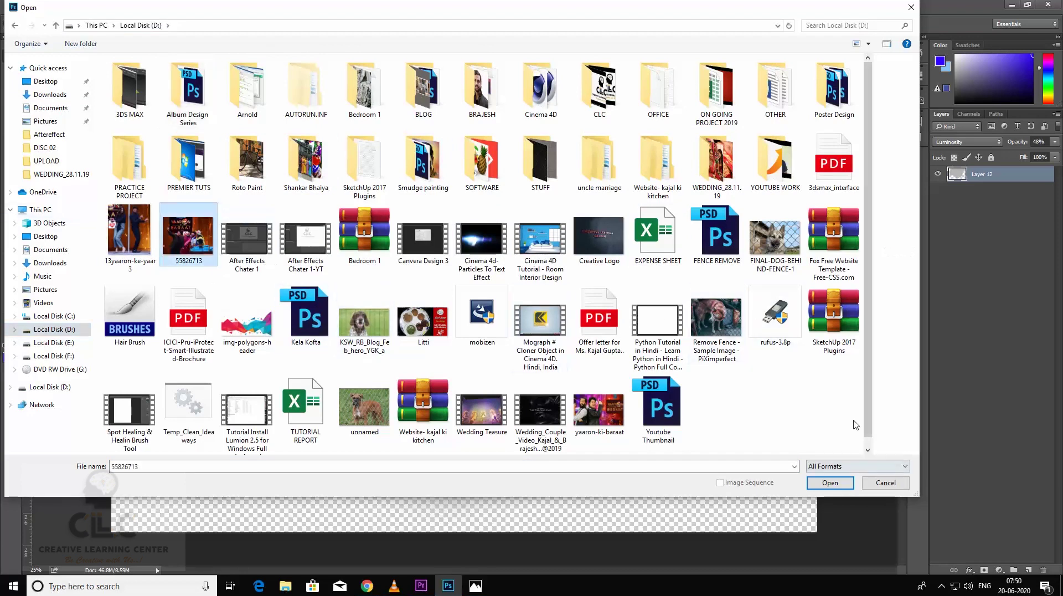
click(721, 165)
double_click(721, 164)
click(710, 162)
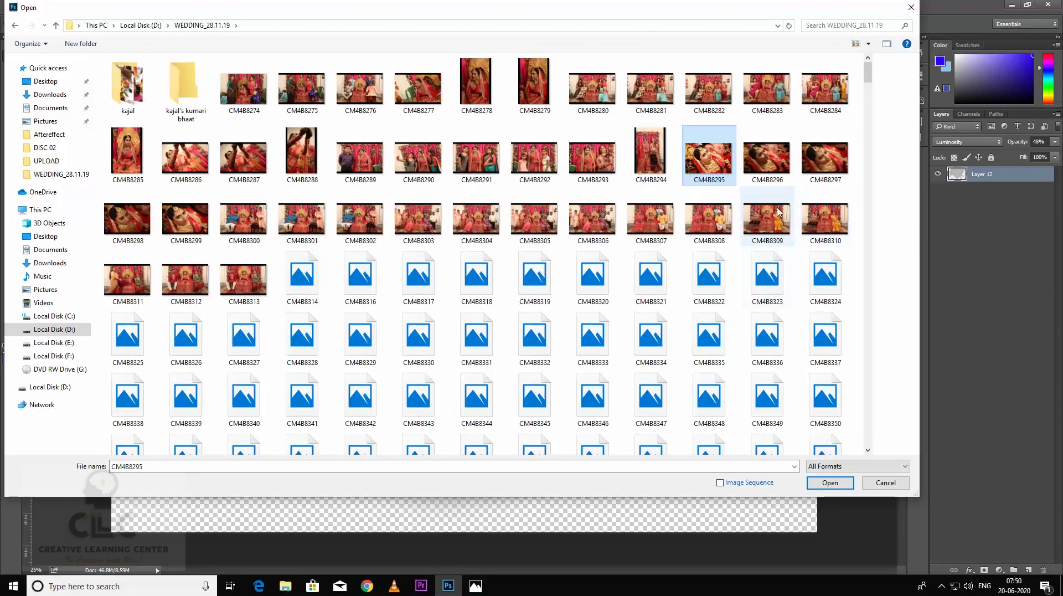
click(833, 483)
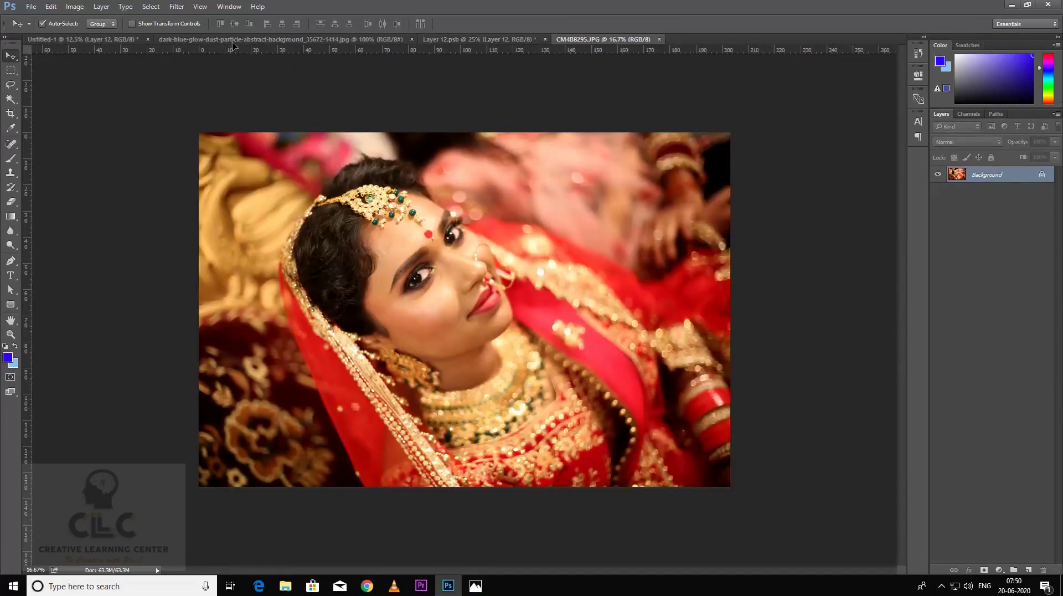
- Paste the bride portrait into Layer 12.psb and clip it to the grey patch layer
click(232, 40)
click(512, 39)
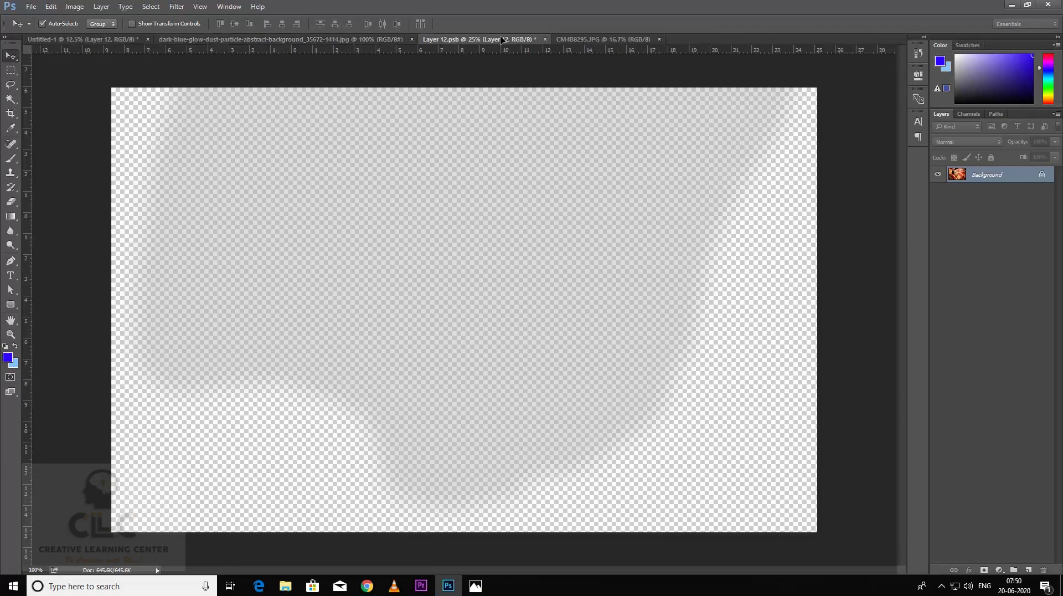
key(ctrl+v)
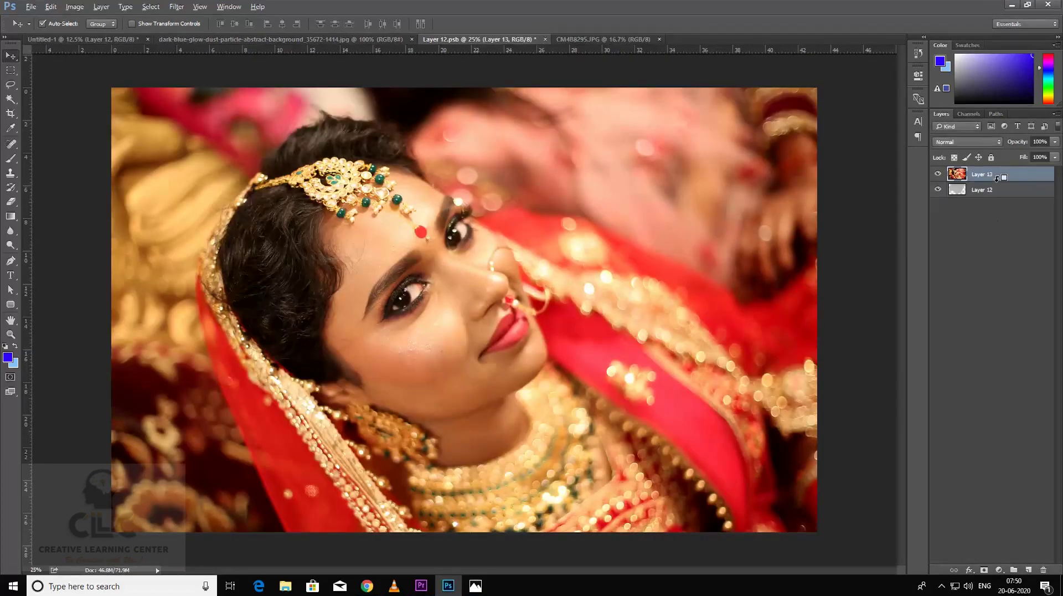
alt+click(997, 182)
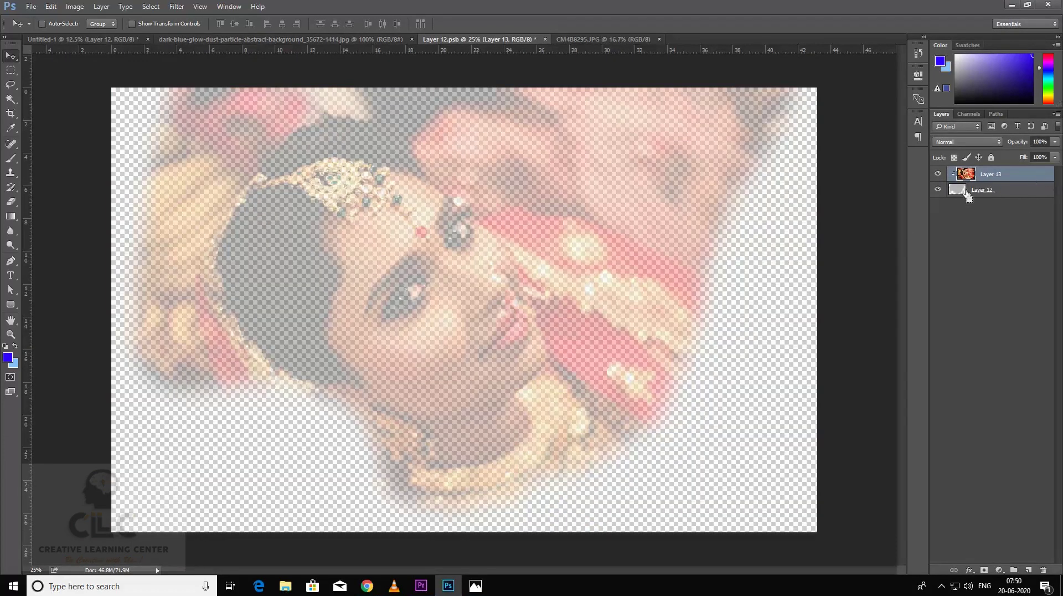
- Rotate the clipped bride portrait about 64° clockwise so that her face is upright within the patch
key(ctrl+t)
drag(888, 75, 766, 510)
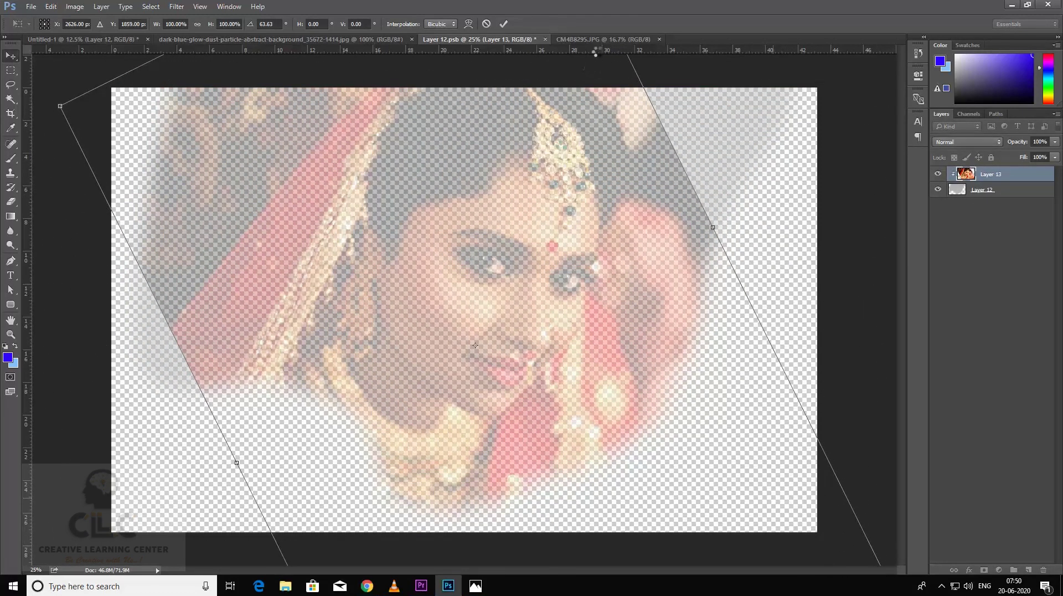
key(Return)
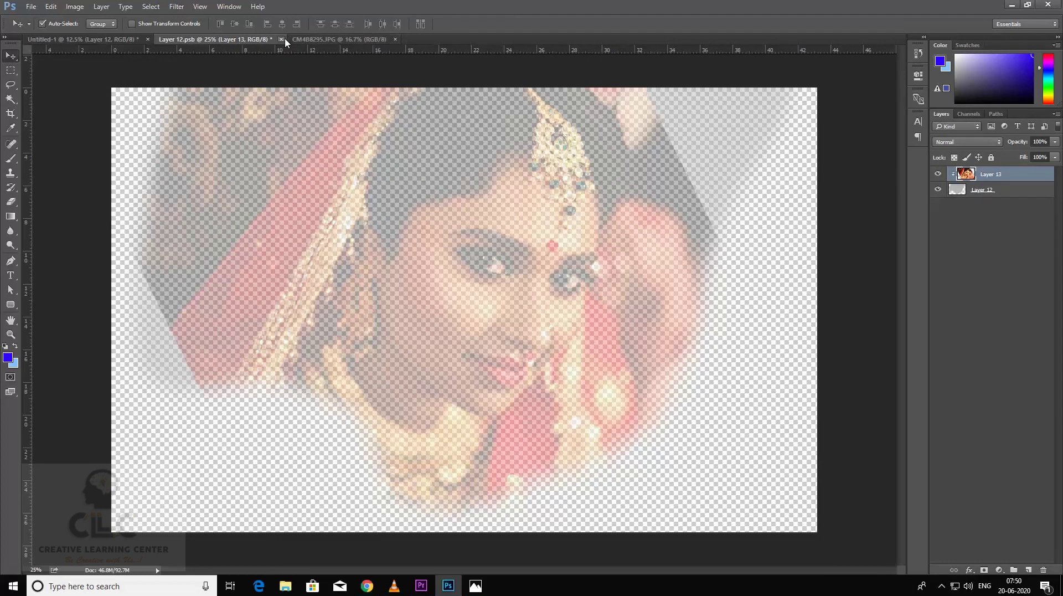
- Close Layer 12.psb with its changes saved and return to the Untitled-1 banner
click(282, 39)
click(468, 212)
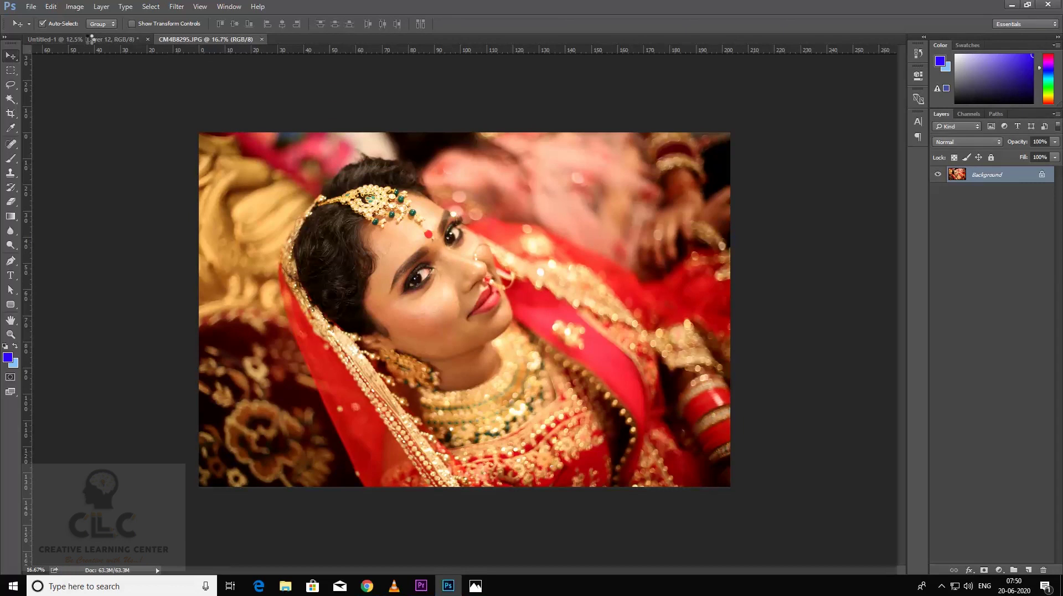
click(92, 40)
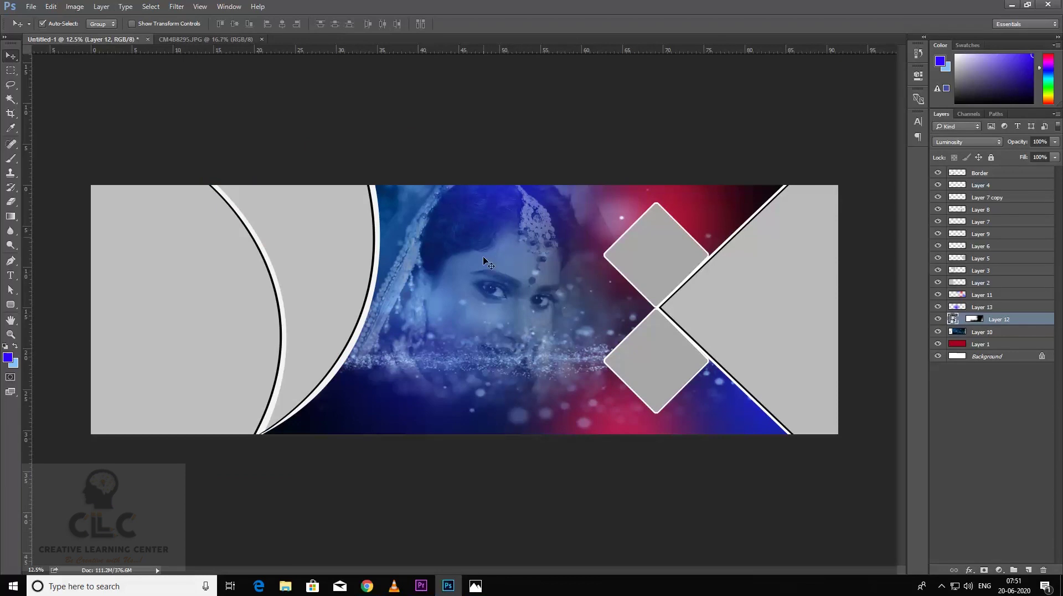
- Reduce the blue glow layer's fill to 52%
click(960, 307)
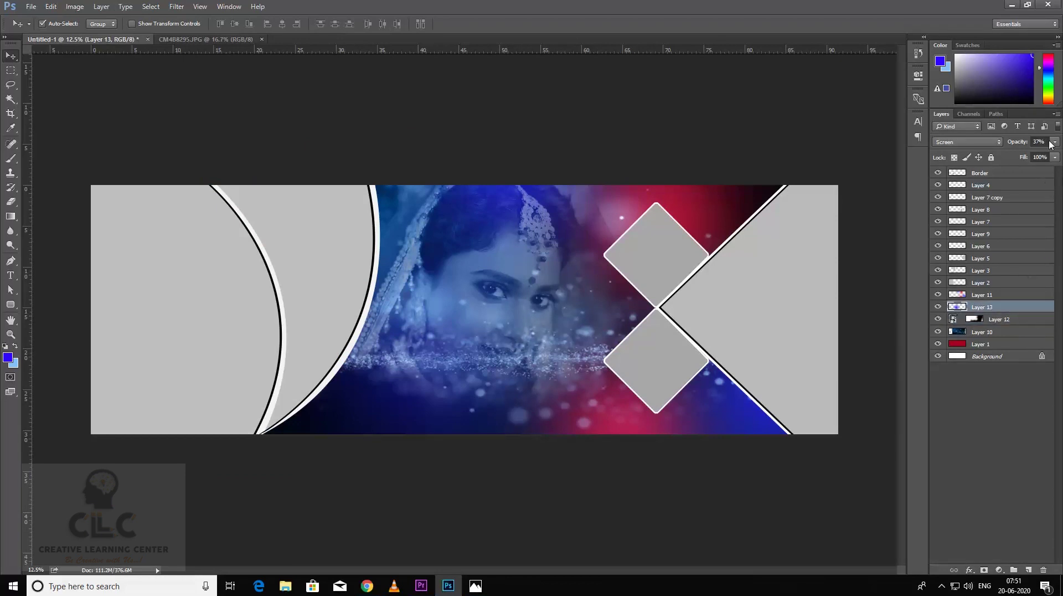
click(1055, 159)
drag(1030, 171, 1028, 169)
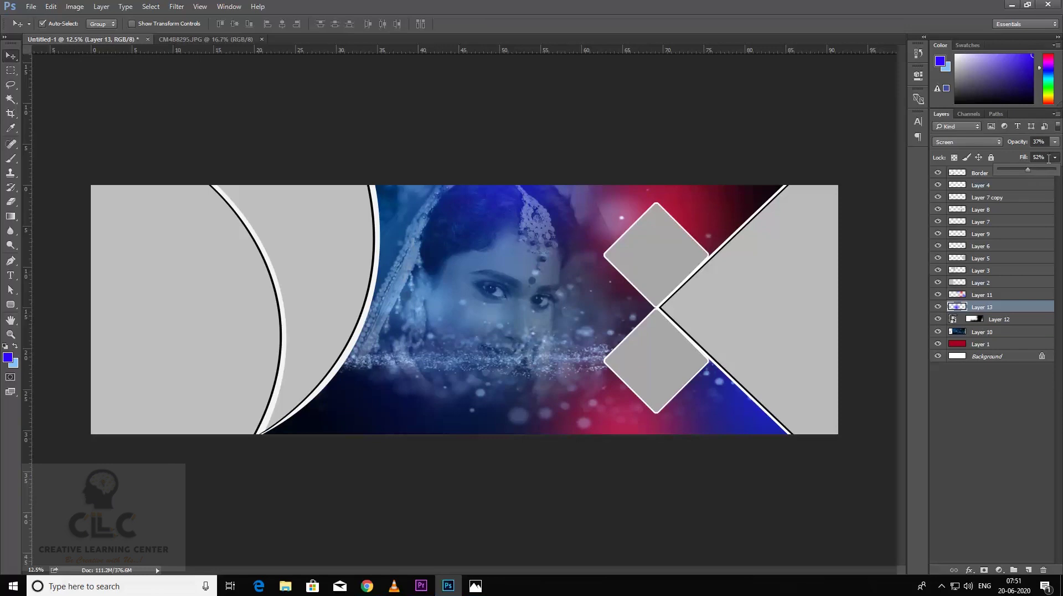
click(1003, 287)
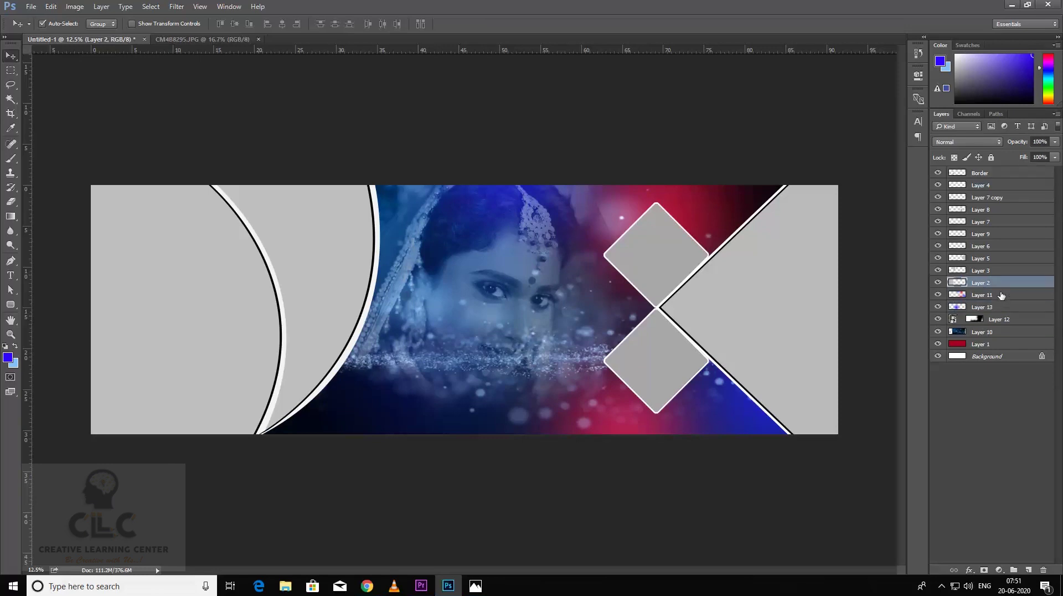
- Set the opacity of Layer 11, the red and blue glow layer, to 85%
click(1002, 295)
click(1054, 145)
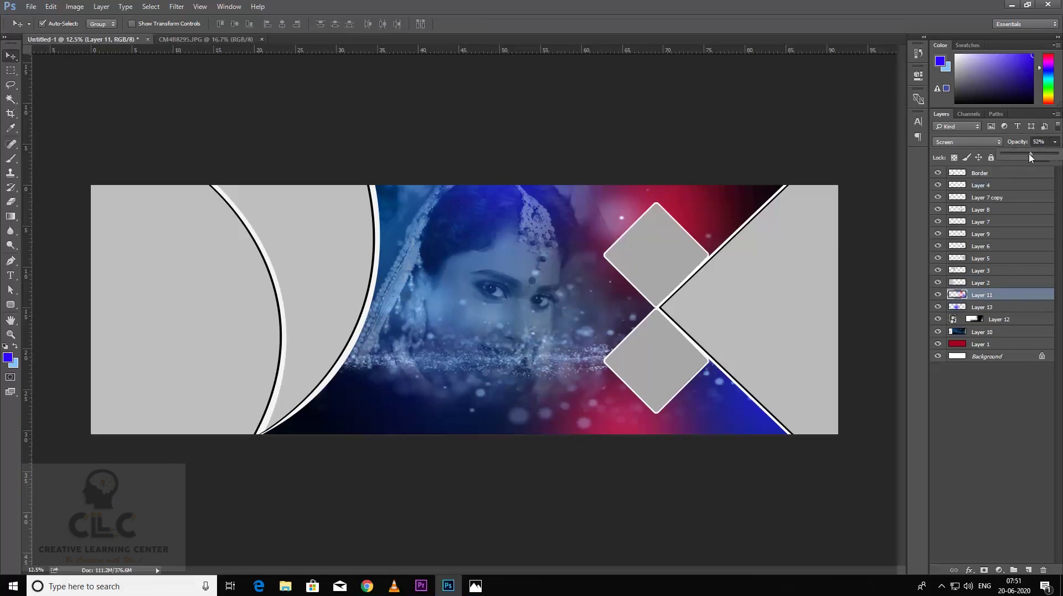
drag(1031, 157, 1034, 155)
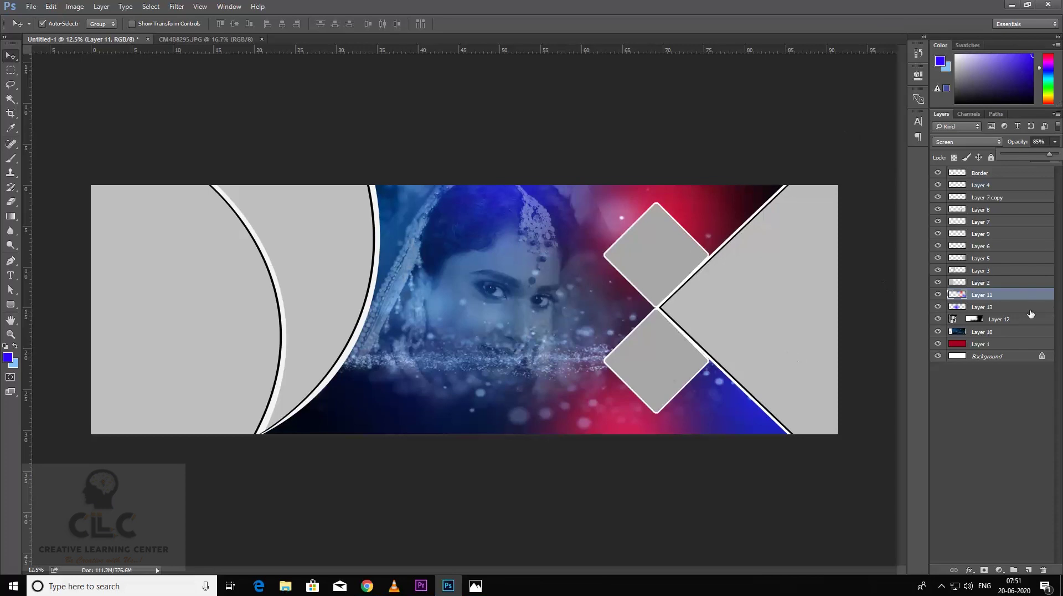
- Try painting a yellow #feef00 glow over the bride's head on Layer 11 with the 4600 px brush
click(960, 297)
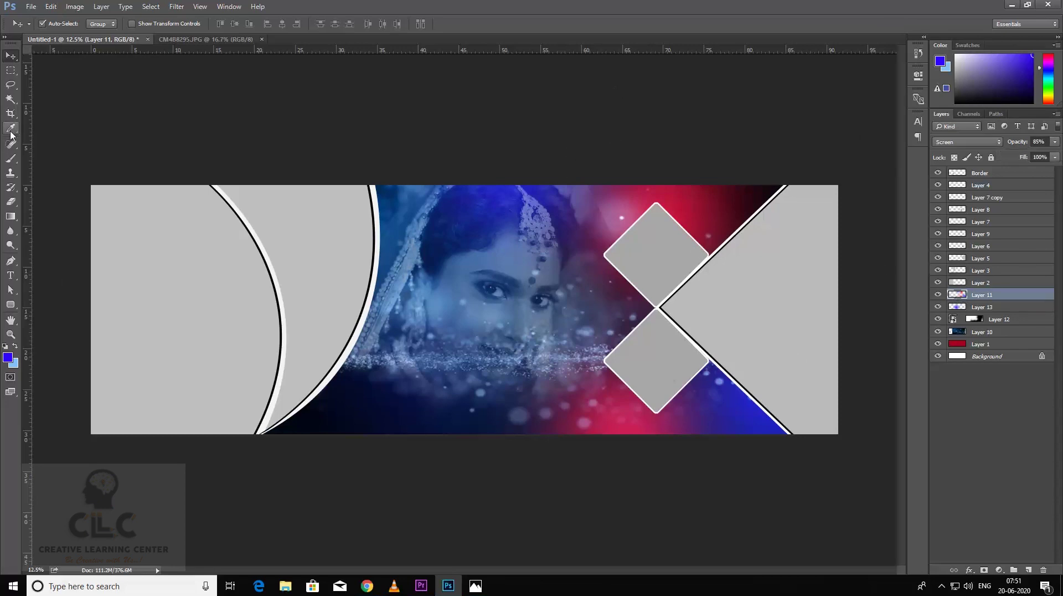
click(10, 158)
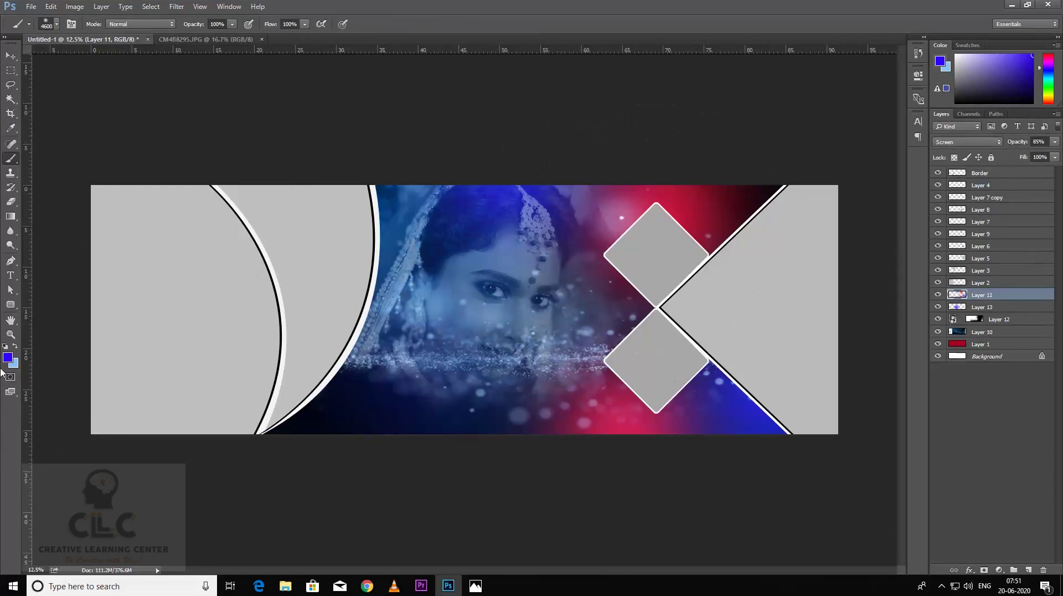
click(8, 358)
click(723, 271)
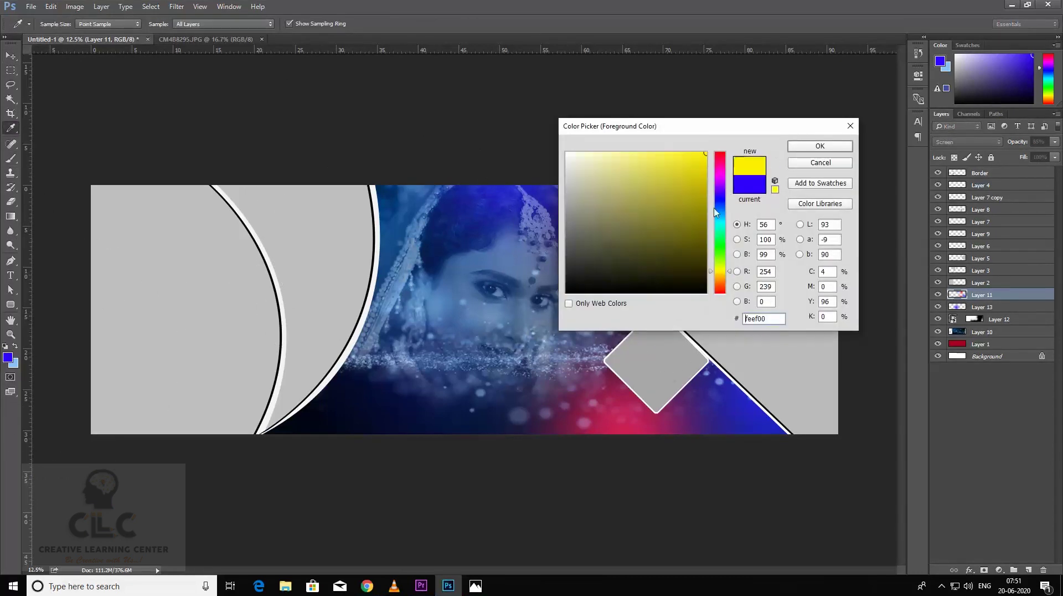
click(820, 146)
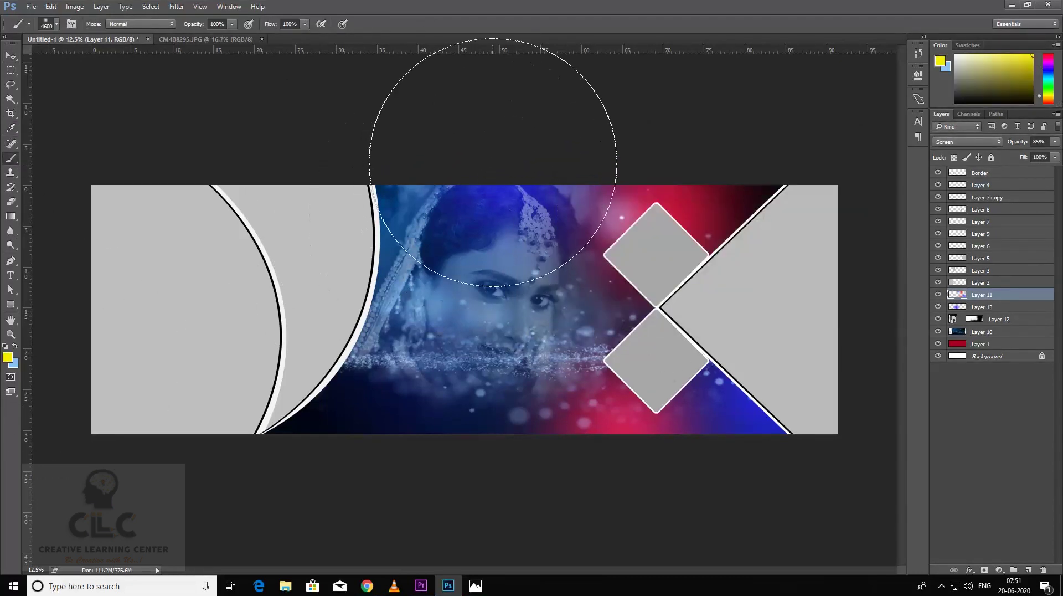
click(493, 156)
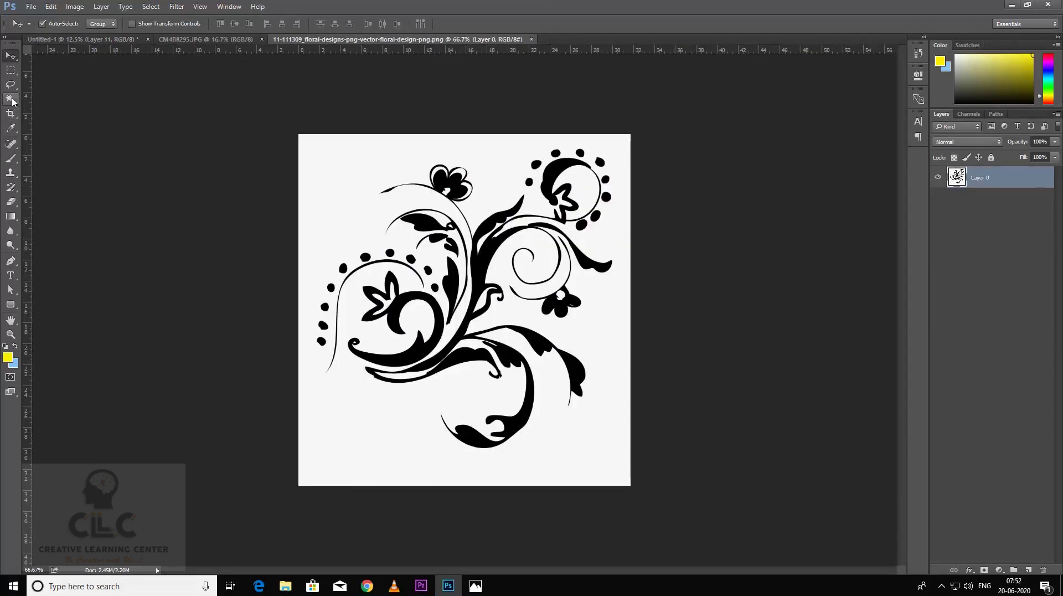
- Select the black floral ornament without its white background and copy it into the Untitled-1 banner
click(11, 99)
click(344, 164)
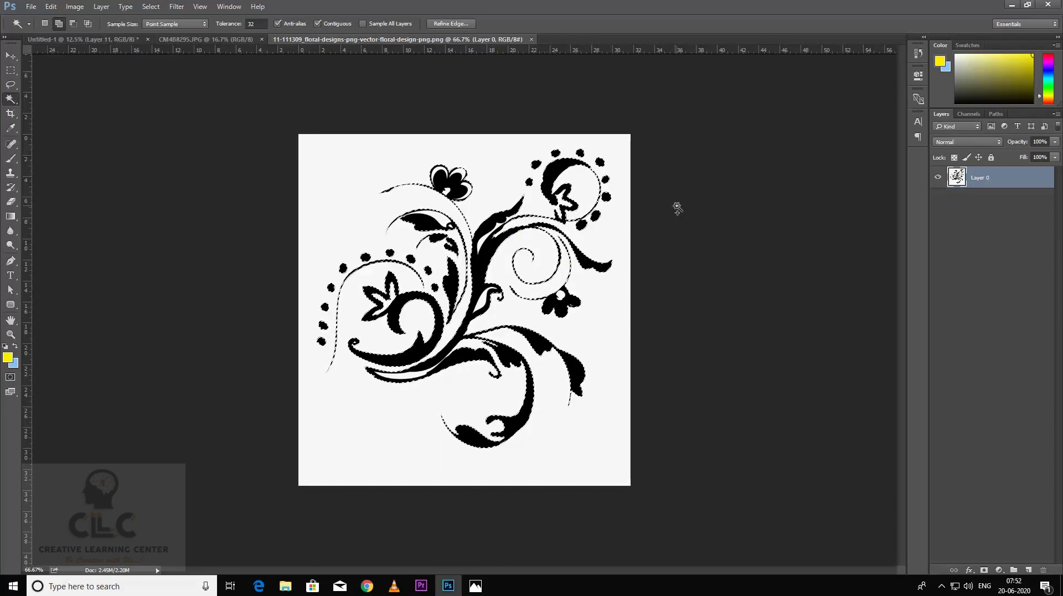
click(11, 56)
drag(460, 180, 719, 206)
- Place the floral ornament against the upper-right edge of the upper diamond frame
key(ctrl+plus)
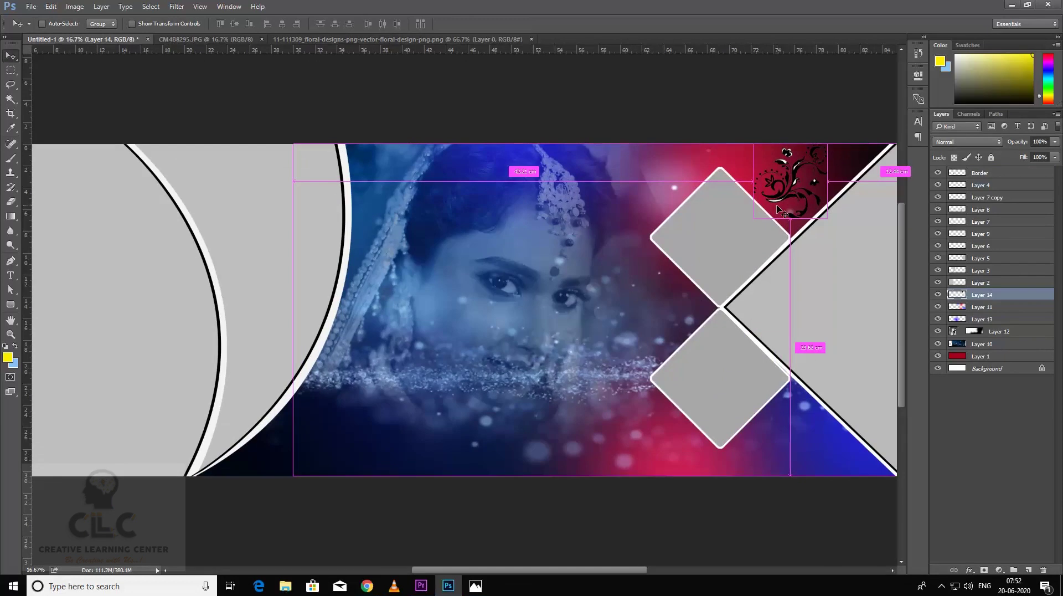
key(ctrl+plus)
drag(821, 185, 488, 311)
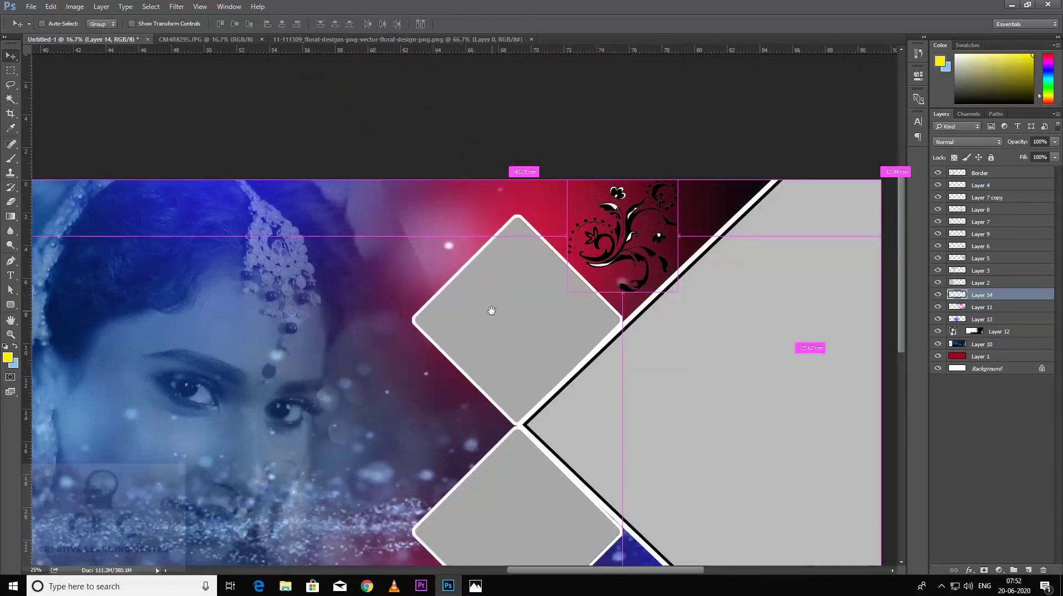
drag(631, 221, 616, 222)
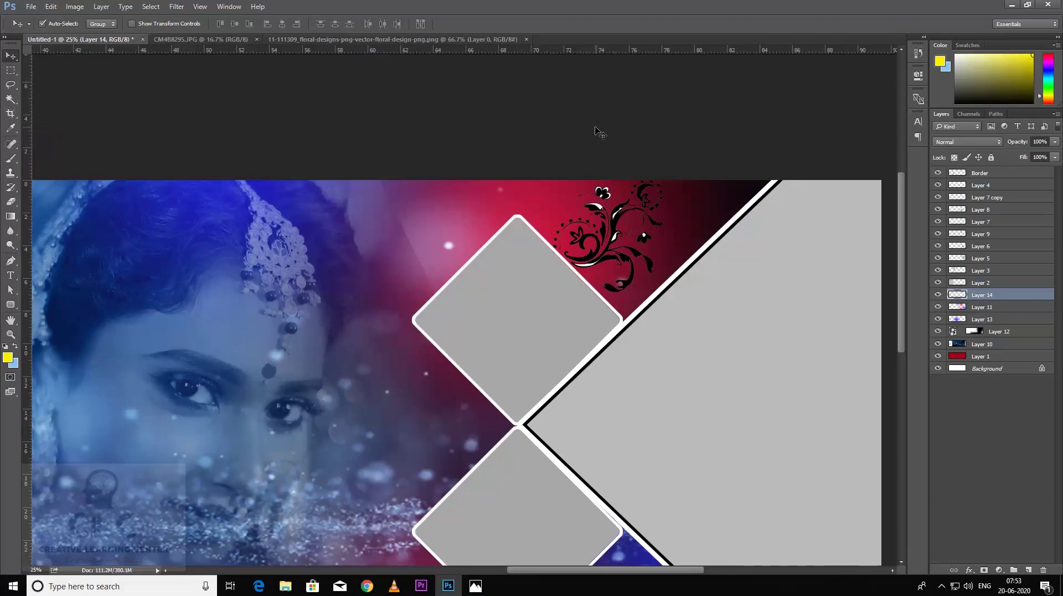
key(ctrl+plus)
drag(723, 192, 652, 244)
click(10, 99)
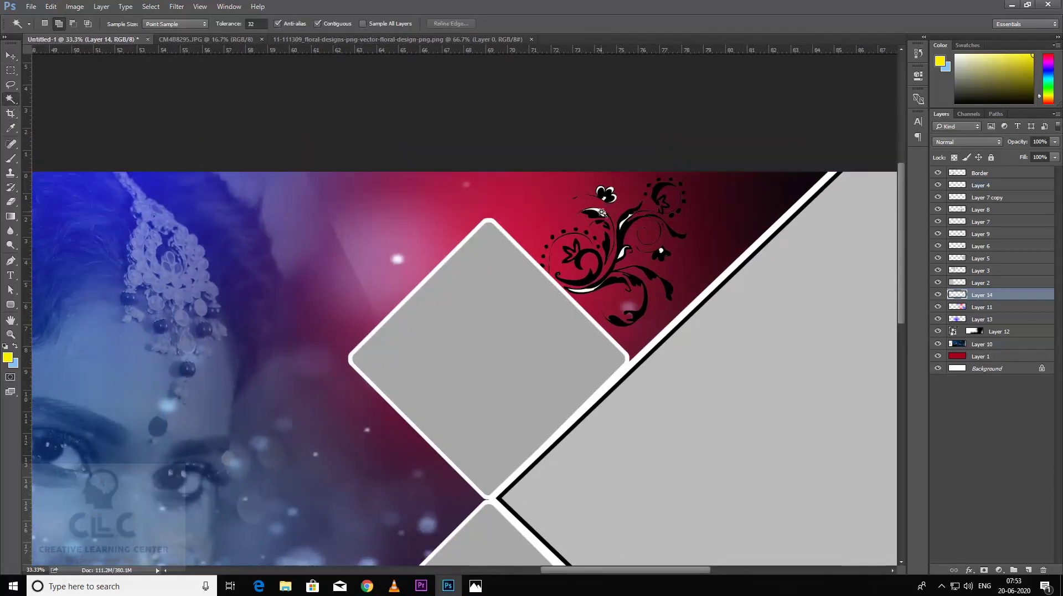
click(602, 213)
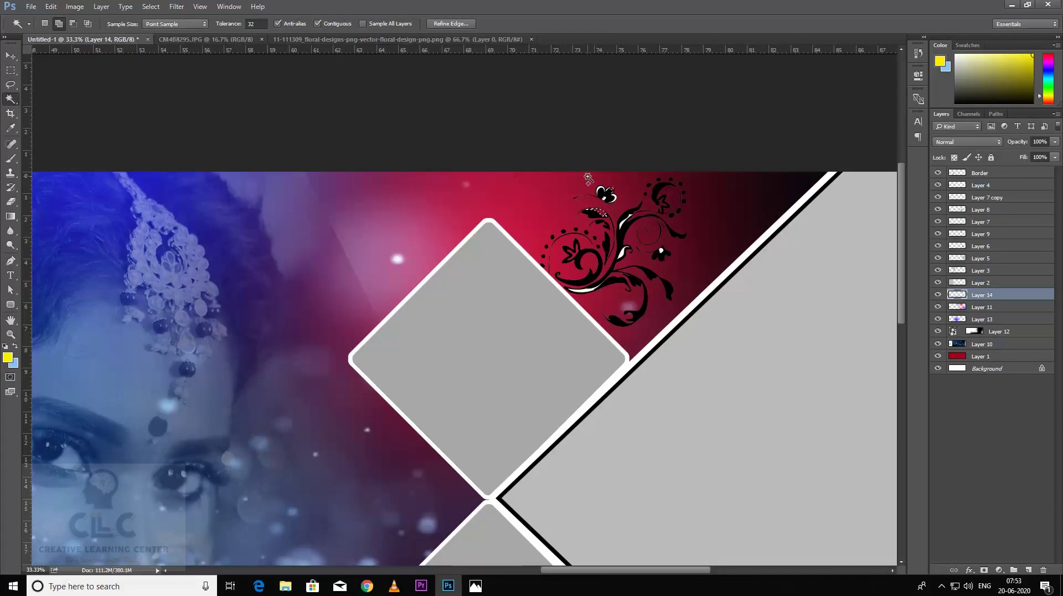
key(ctrl+d)
- Select the white areas with Color Range, using sampled colors and a fuzziness of 40
click(150, 6)
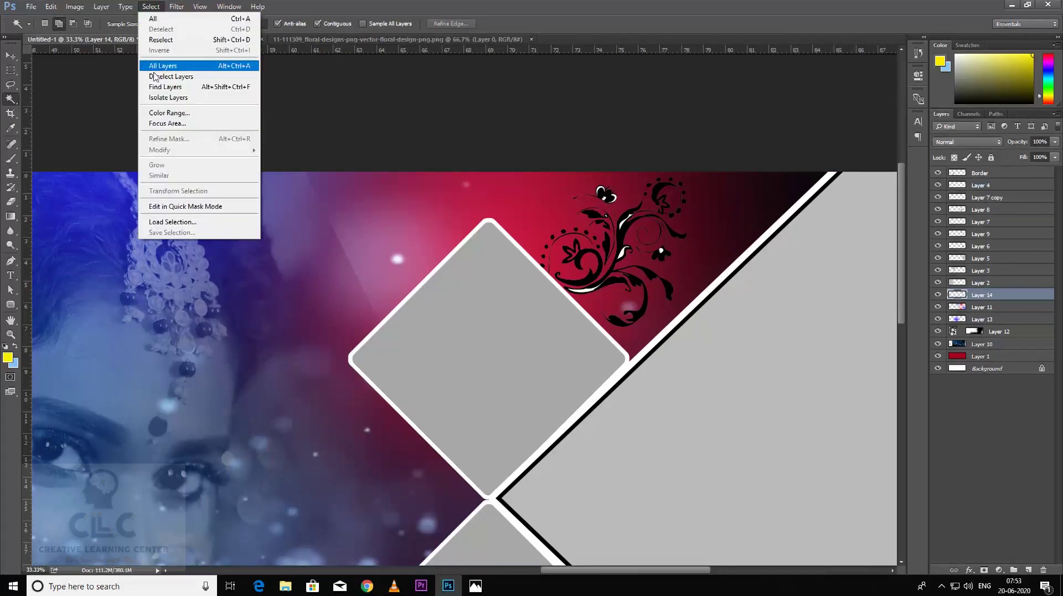
click(169, 114)
drag(561, 116, 990, 49)
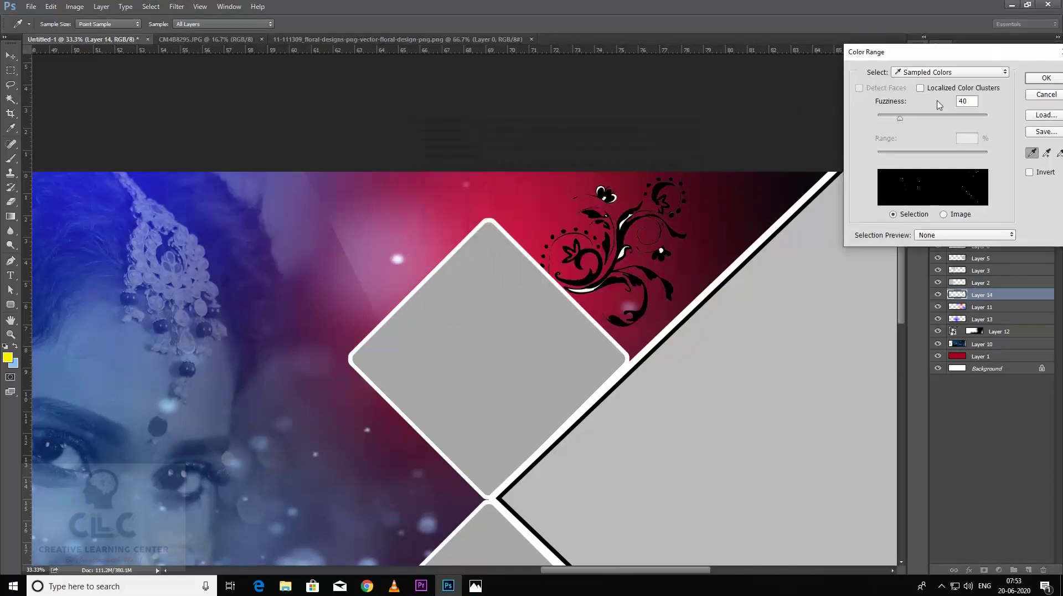
click(587, 286)
drag(990, 57, 829, 62)
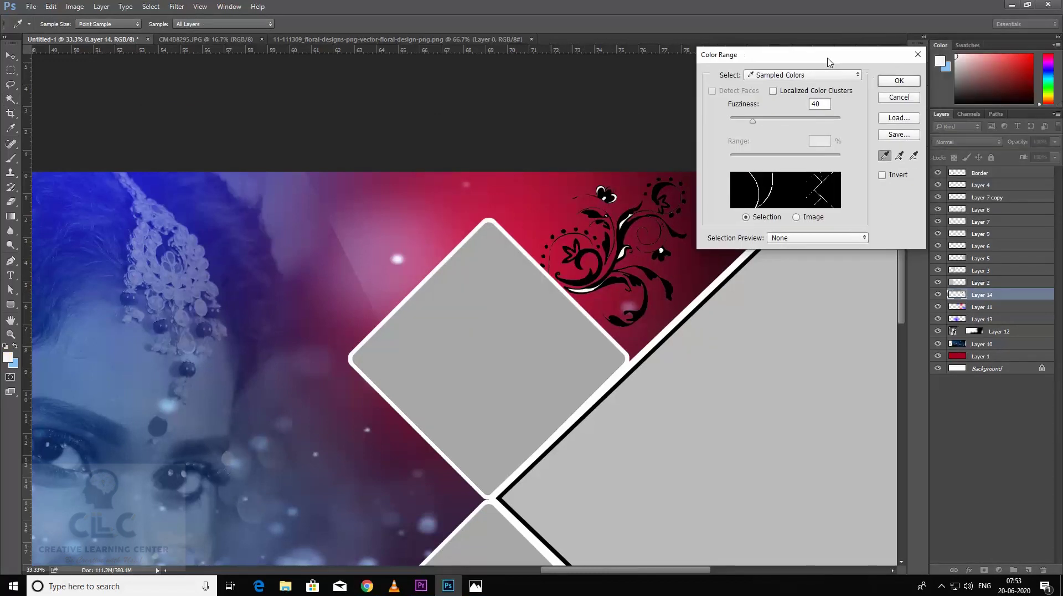
click(898, 82)
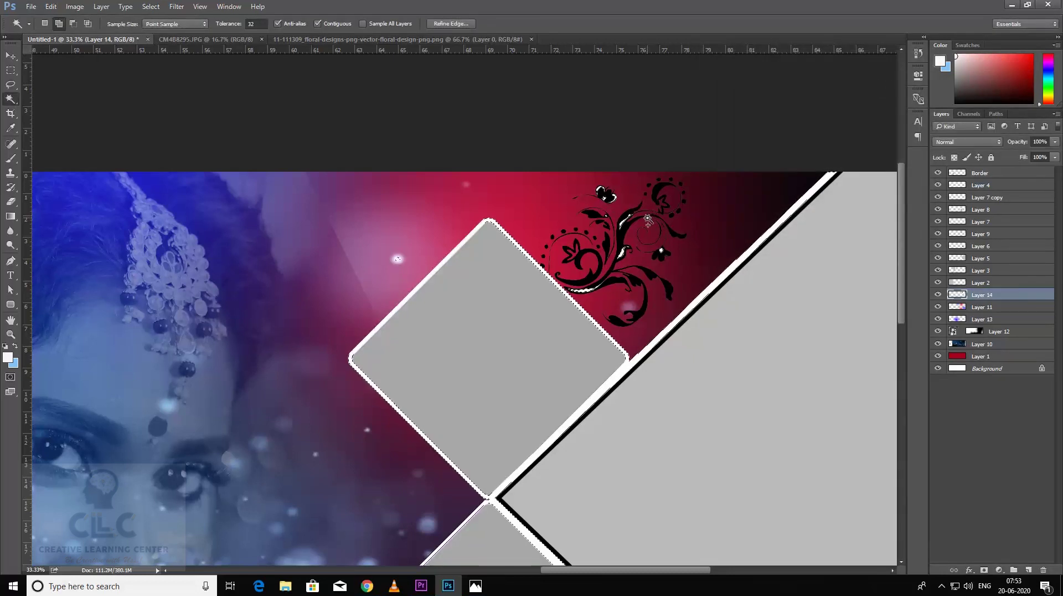
- Clear the selected white fragments from the ornament on Layer 14 and drop the selection
click(937, 295)
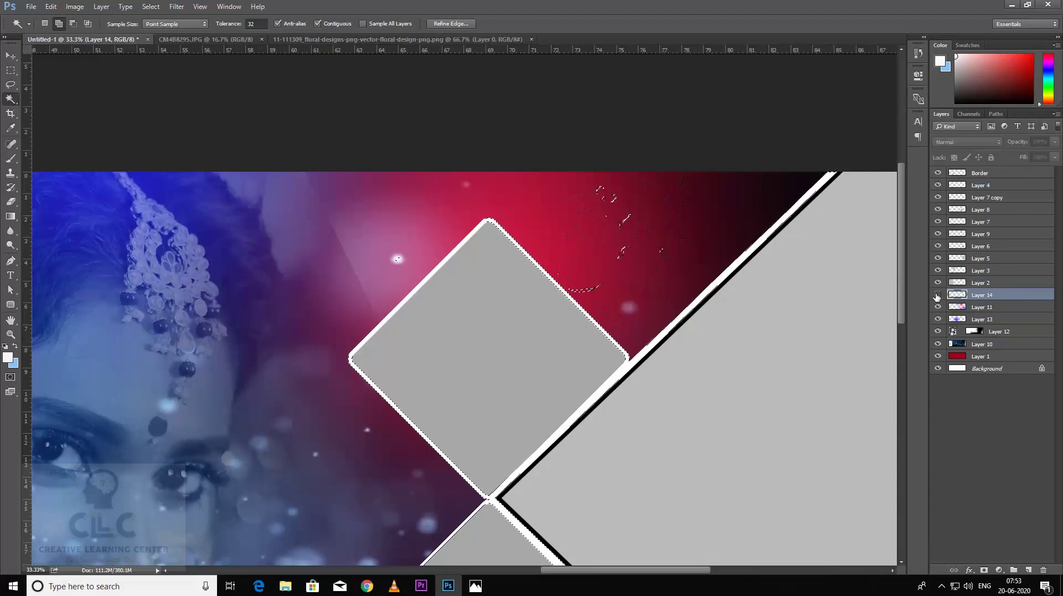
click(937, 295)
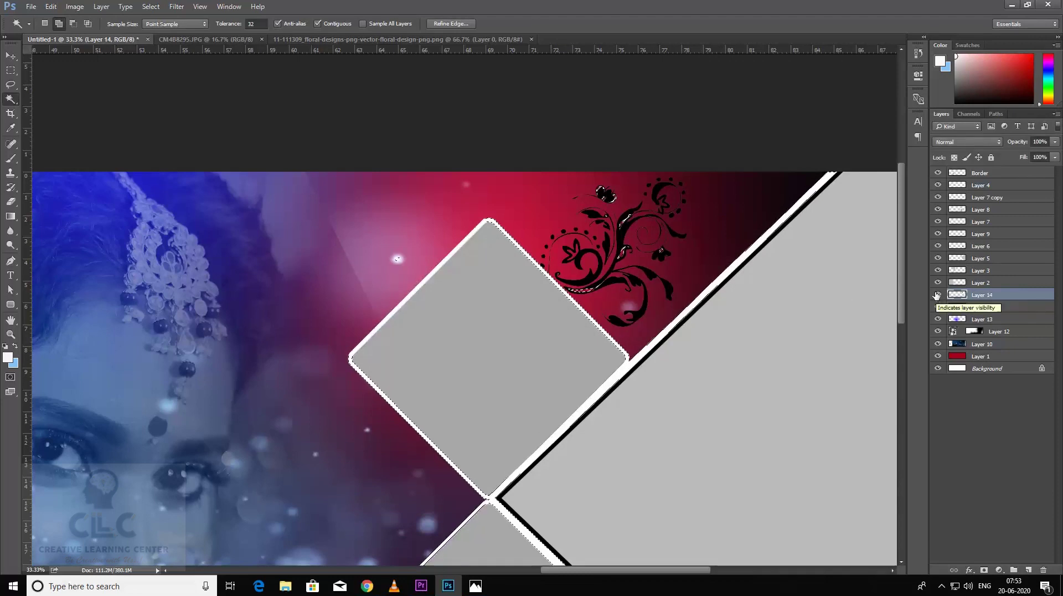
key(ctrl+d)
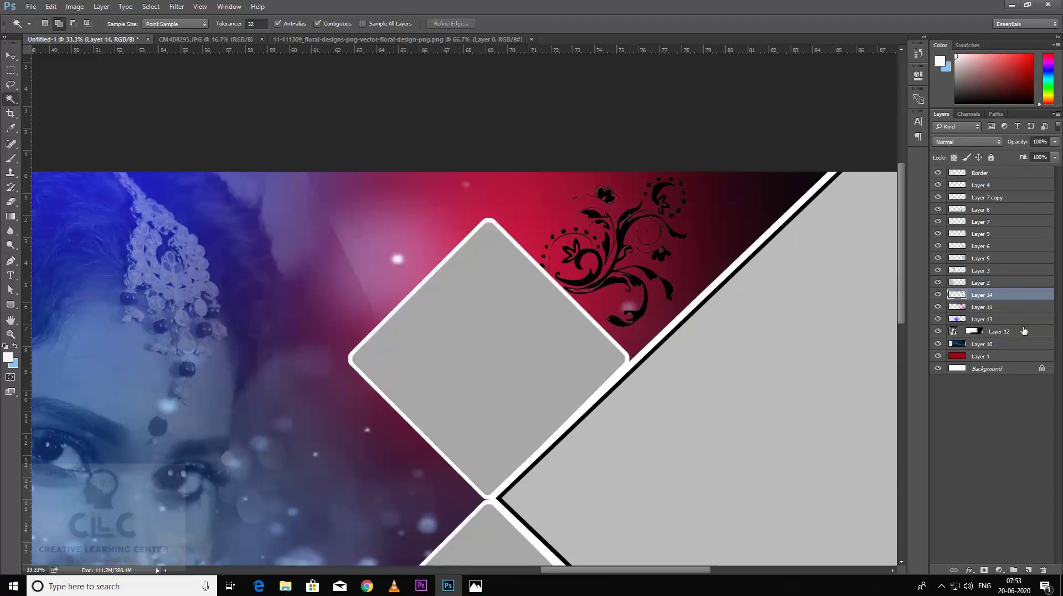
- Load the ornament's outline as a selection, fill it with the near-white foreground color and deselect
ctrl+click(959, 297)
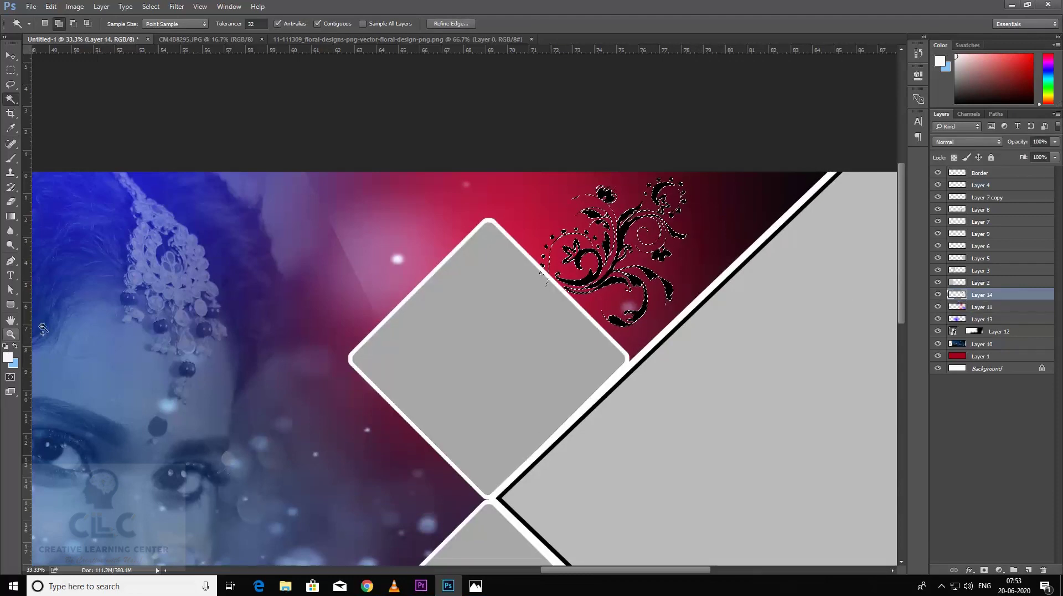
key(alt+BackSpace)
key(ctrl+d)
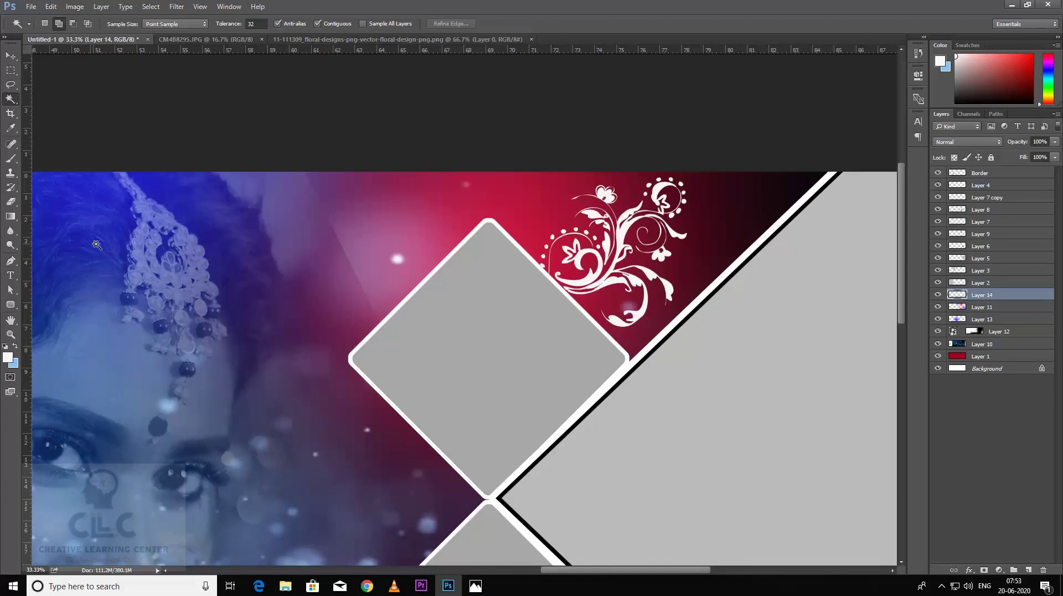
- Nudge the white ornament slightly up and left along the upper diamond's edge
key(ctrl+minus)
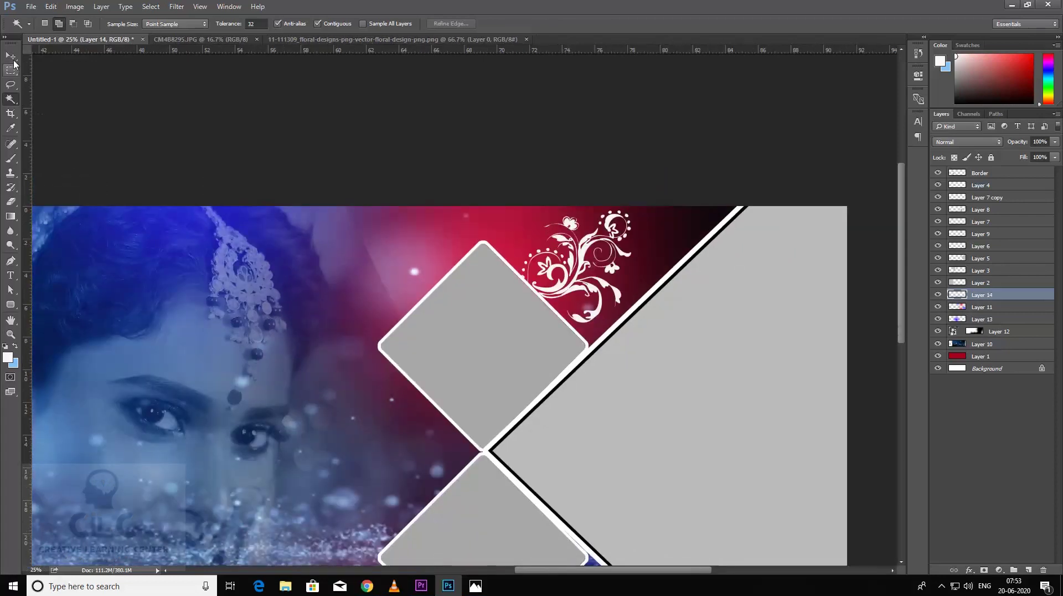
key(v)
drag(574, 279, 566, 274)
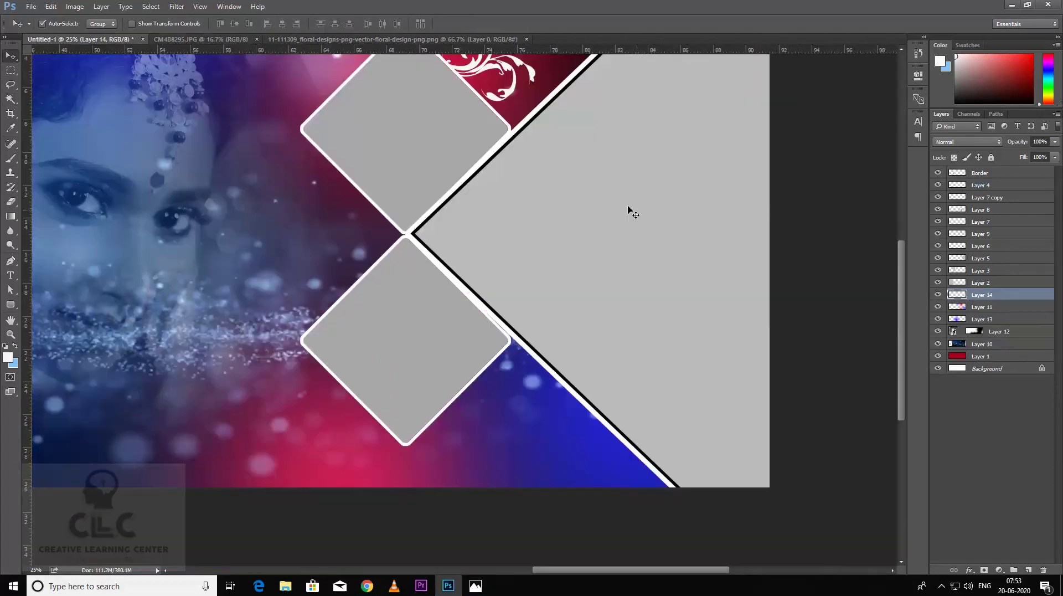
- Duplicate the white ornament beside the lower diamond and rotate the copy clockwise to fit the blue corner
drag(628, 206, 637, 293)
drag(498, 132, 518, 493)
key(ctrl+t)
drag(586, 442, 621, 536)
key(Return)
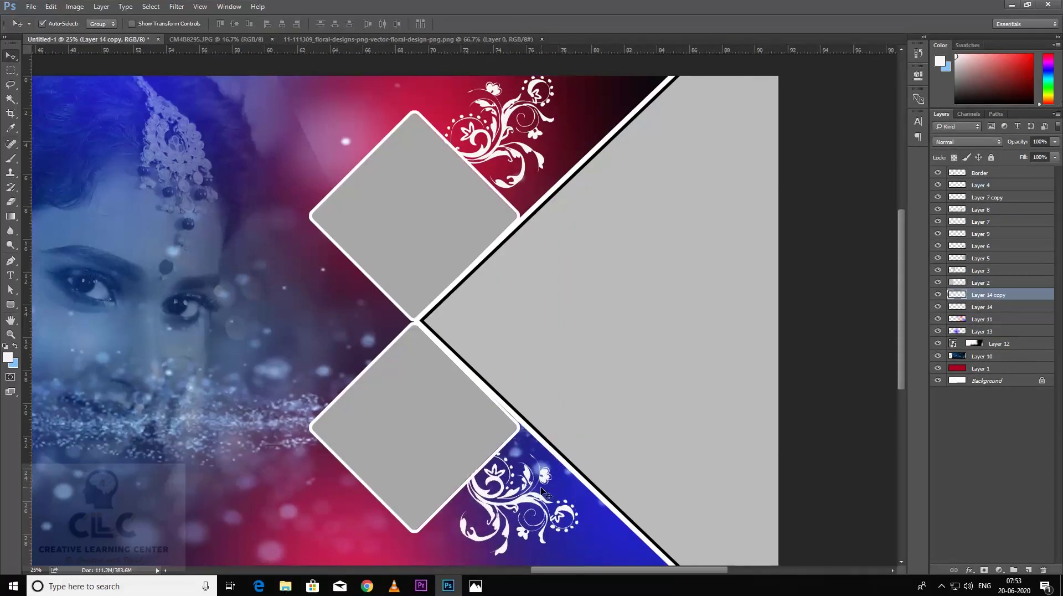
- Add the three-line white title "The / Wedding / Memories" in 30 pt Copperplate Gothic Bold below the bride portrait
key(ctrl+minus)
key(ctrl+minus)
key(t)
click(376, 392)
text(The)
key(Return)
text(Wedding)
key(Return)
text(Memories)
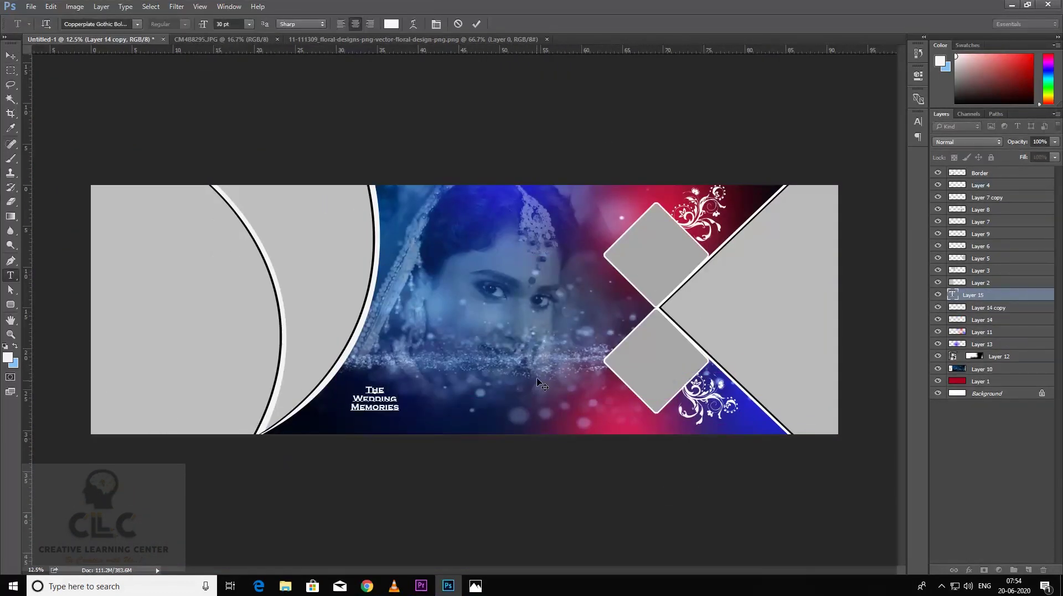
key(ctrl+Return)
- Enlarge the wedding title, place it in the dark area beside the left curved panel and convert it to a smart object
click(10, 56)
key(ctrl+t)
drag(424, 411, 391, 426)
key(Return)
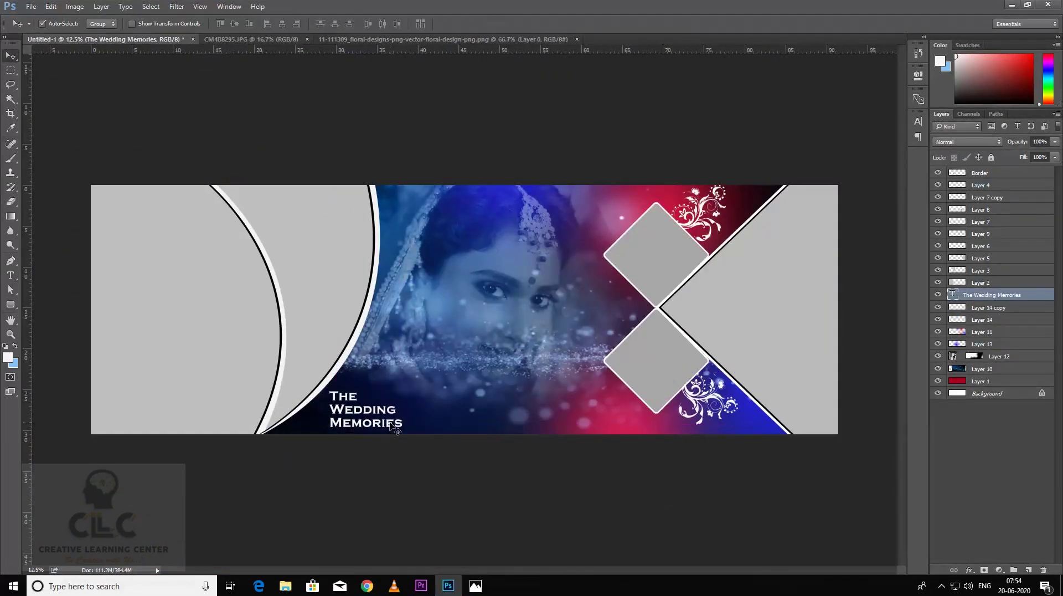
right_click(989, 297)
click(908, 177)
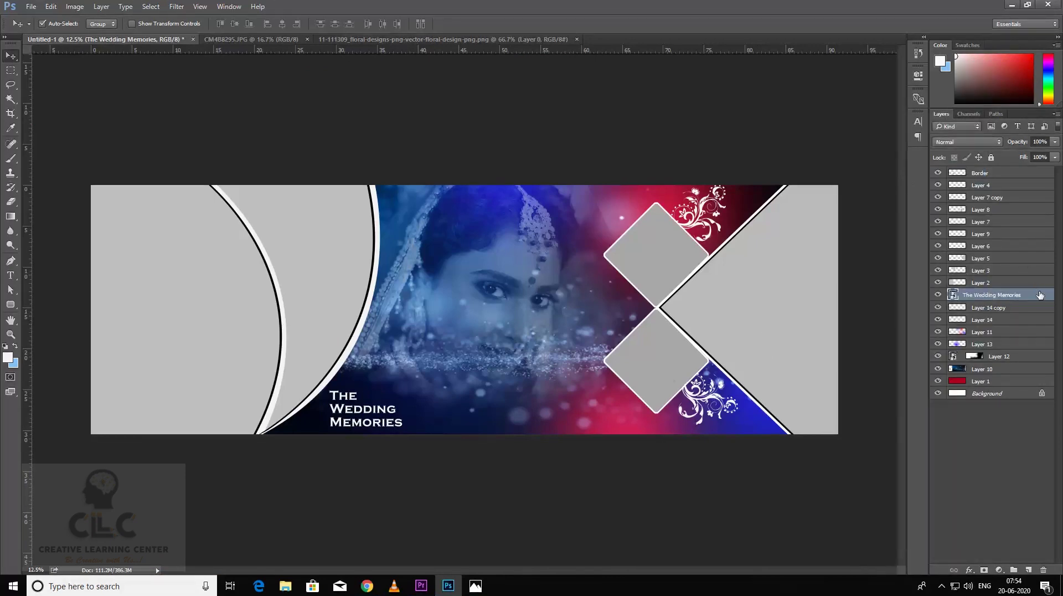
- Add a gradient overlay with the Chrome preset to The Wedding Memories layer
key(space)
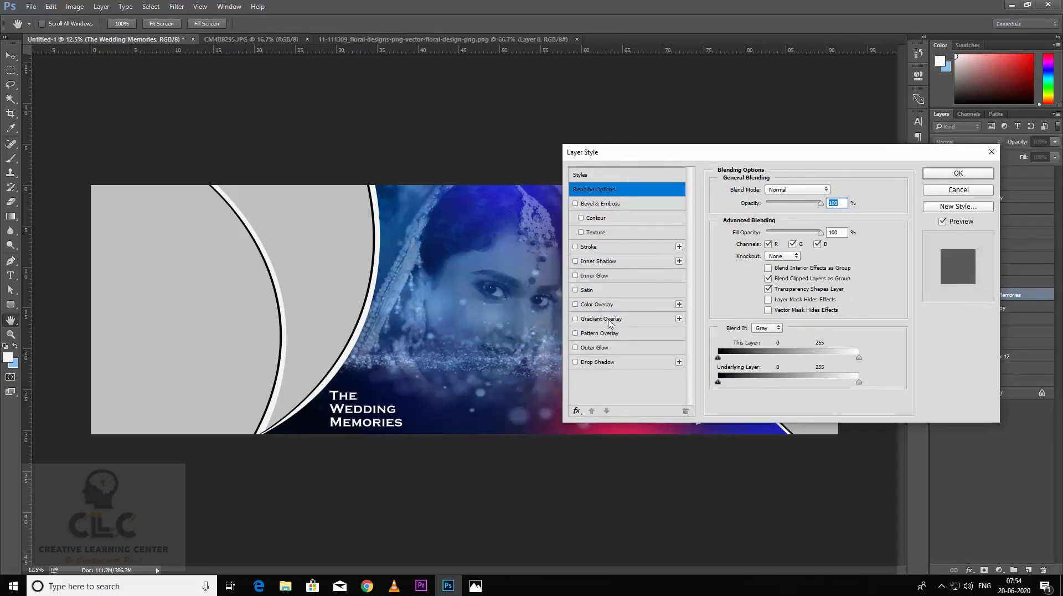
click(609, 319)
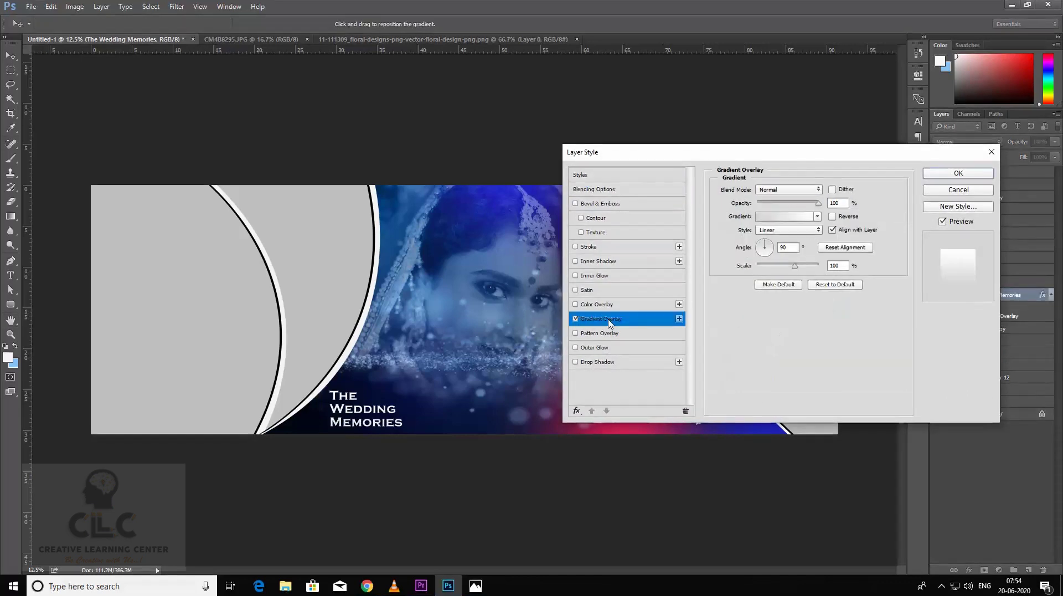
click(794, 217)
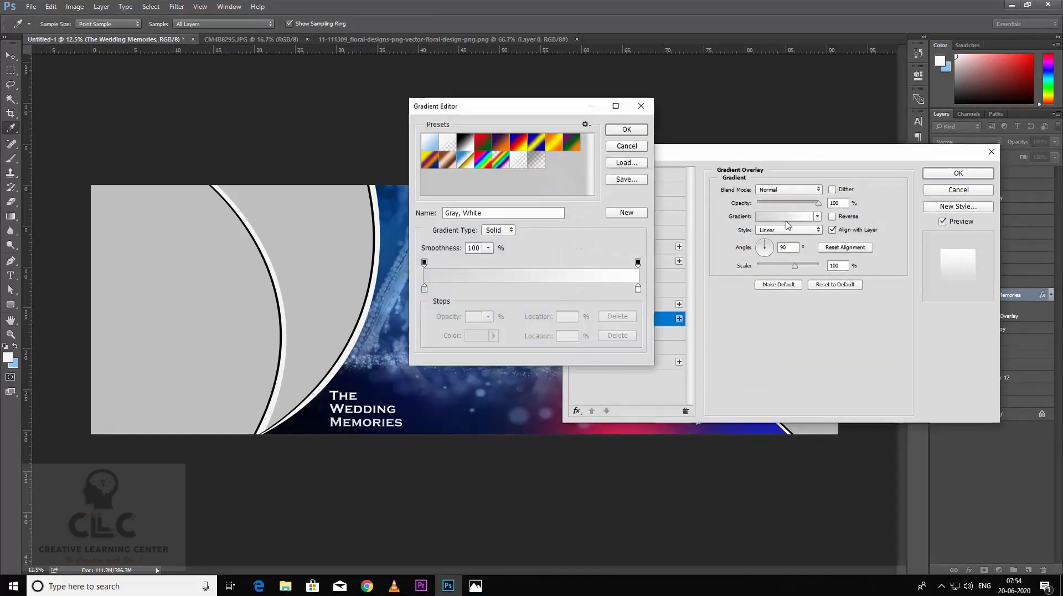
click(555, 143)
click(468, 162)
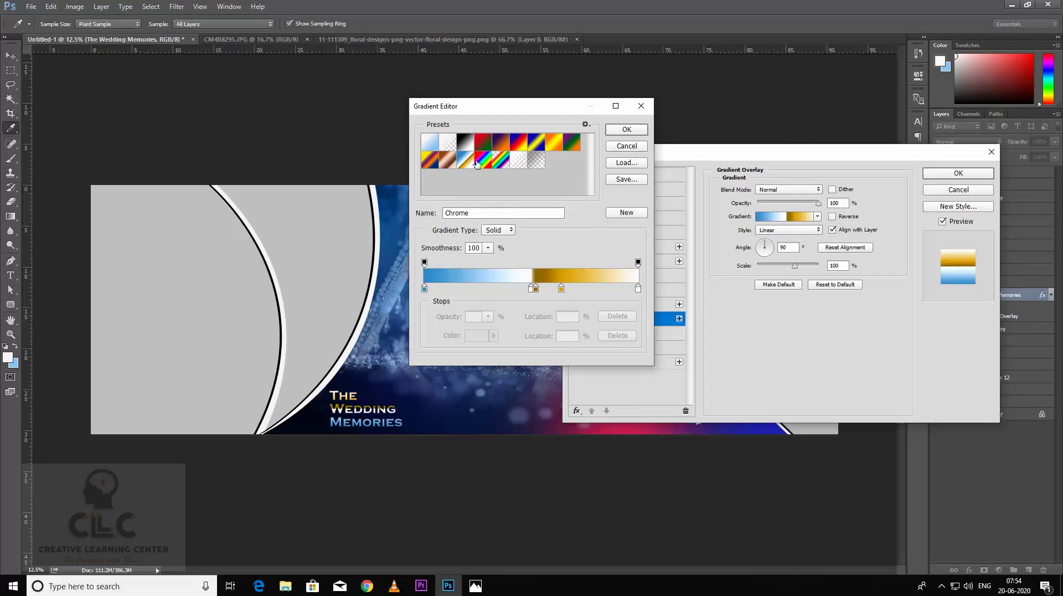
click(483, 163)
click(465, 166)
click(631, 130)
- Angle the title's gradient overlay diagonally from upper left to lower right and apply the layer style
click(763, 244)
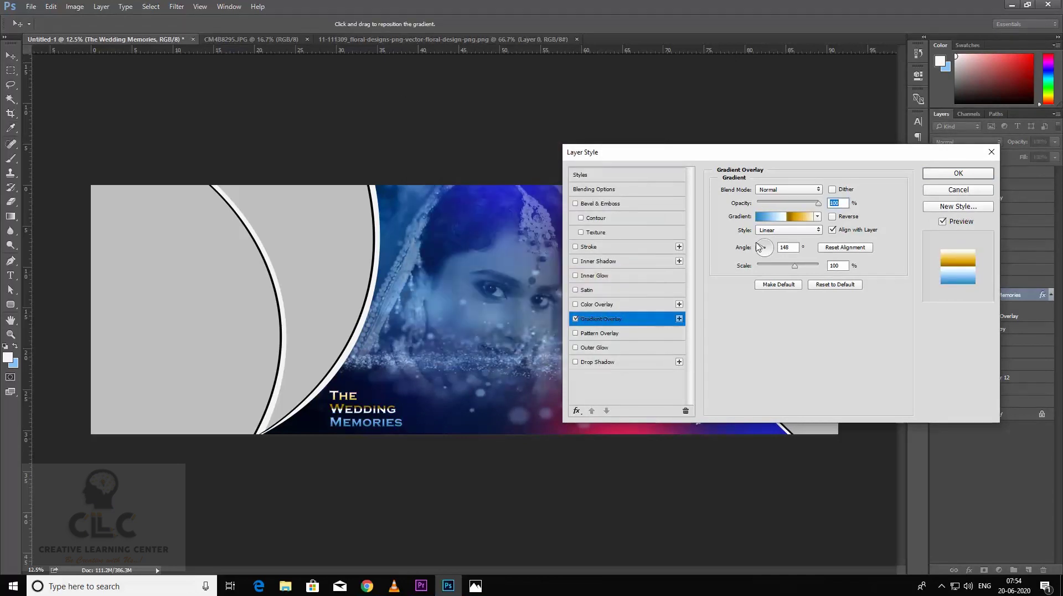
drag(763, 246, 760, 243)
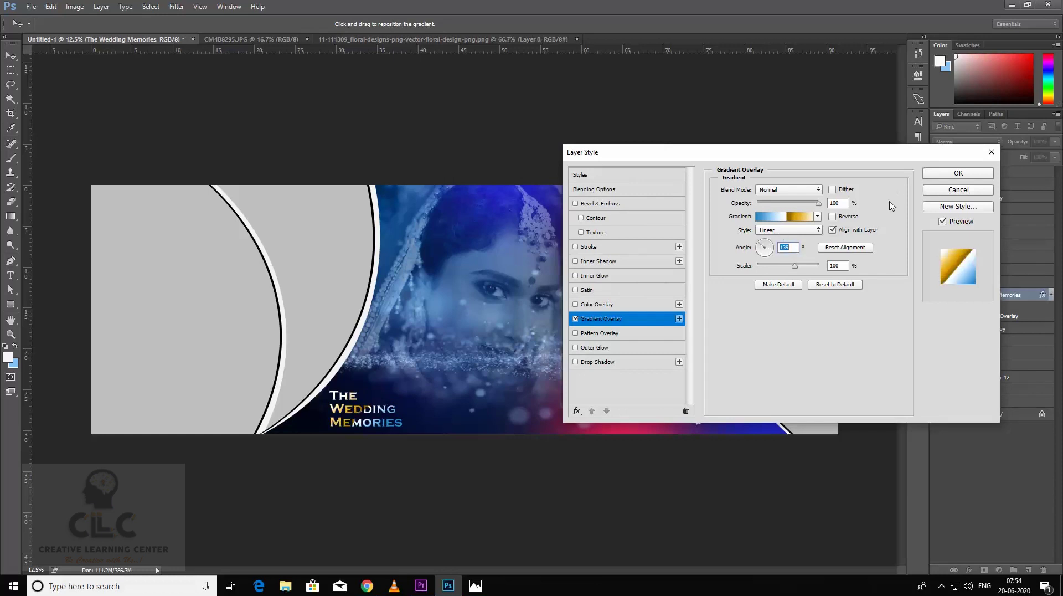
click(968, 172)
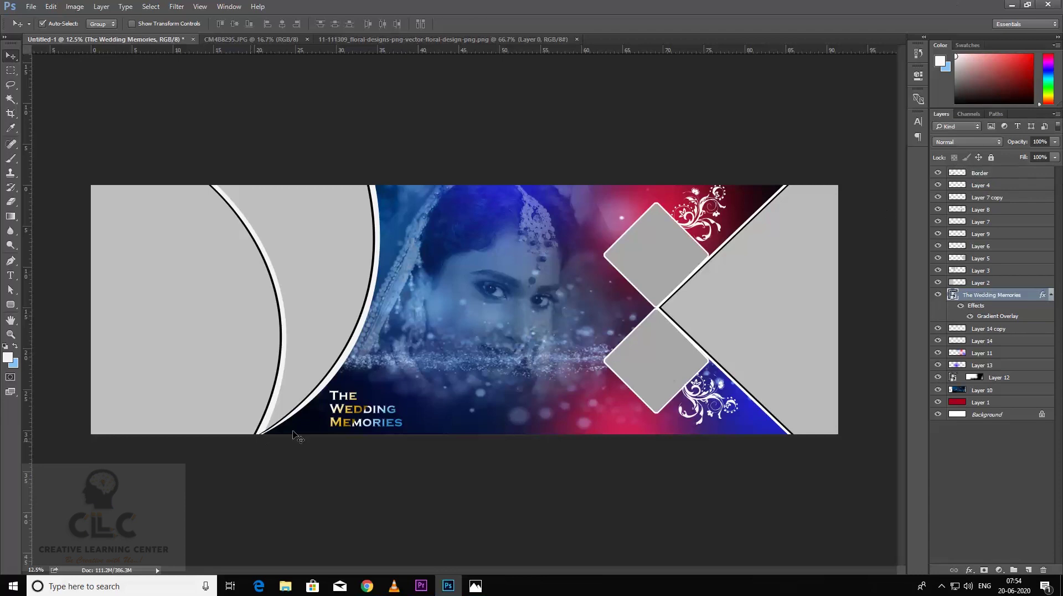
- Open the The Wedding Memories smart object and replace its text with three lines reading "Designed / By" and the designer's first name
double_click(953, 296)
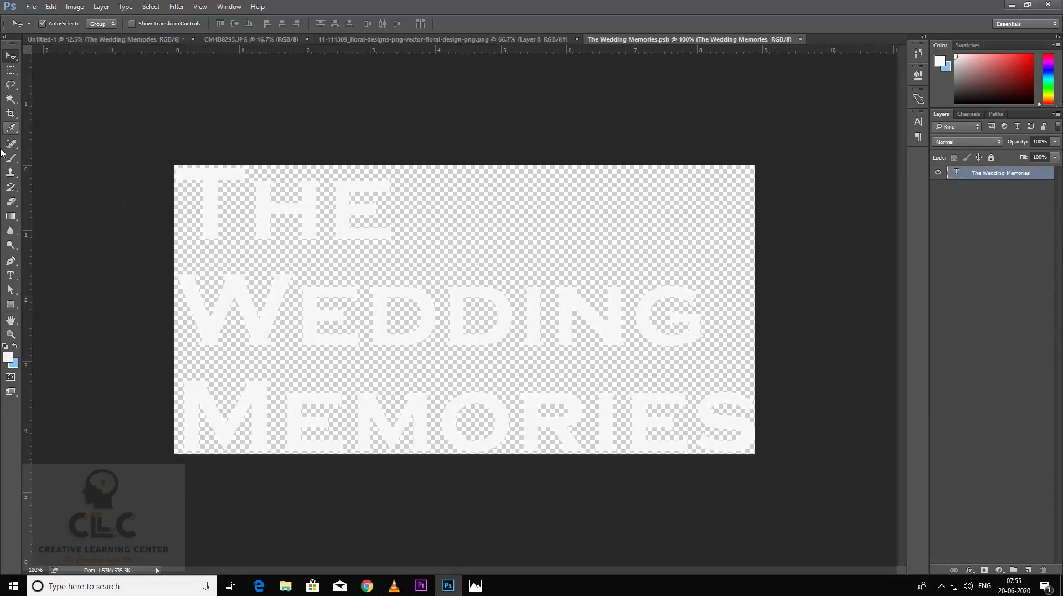
click(10, 275)
drag(742, 410, 183, 217)
text(Designed)
key(Return)
text(By)
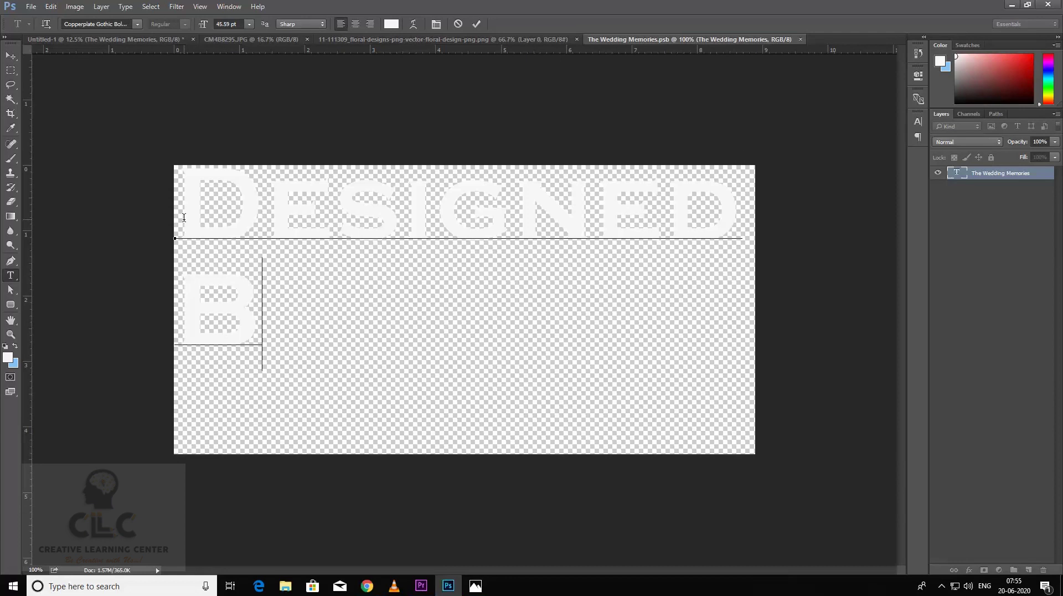
key(Return)
text(Brajesh)
click(11, 56)
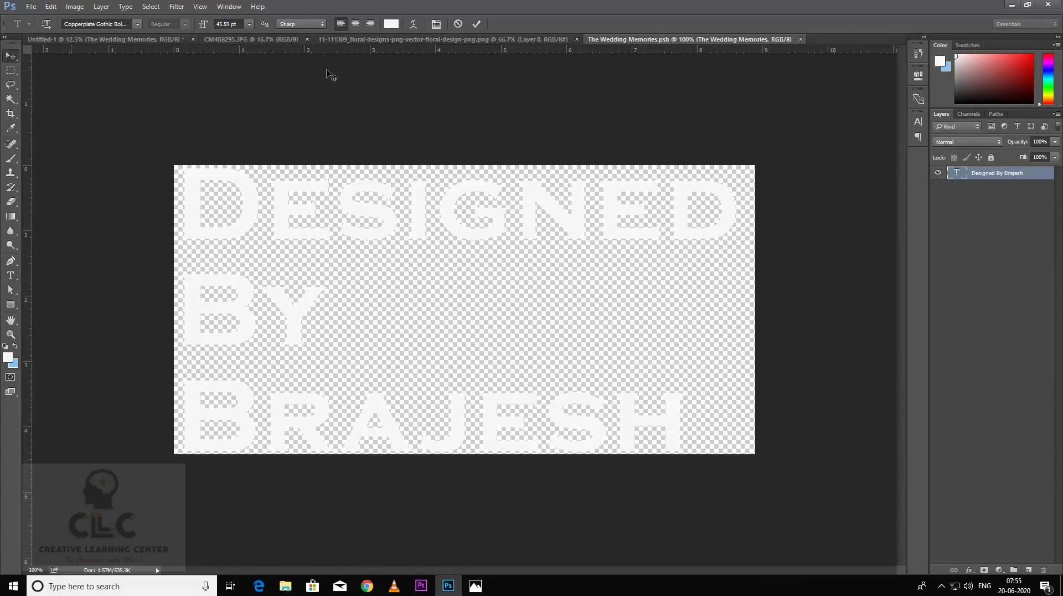
- Save the edited title smart object back into the banner and undo the text replacement
click(795, 39)
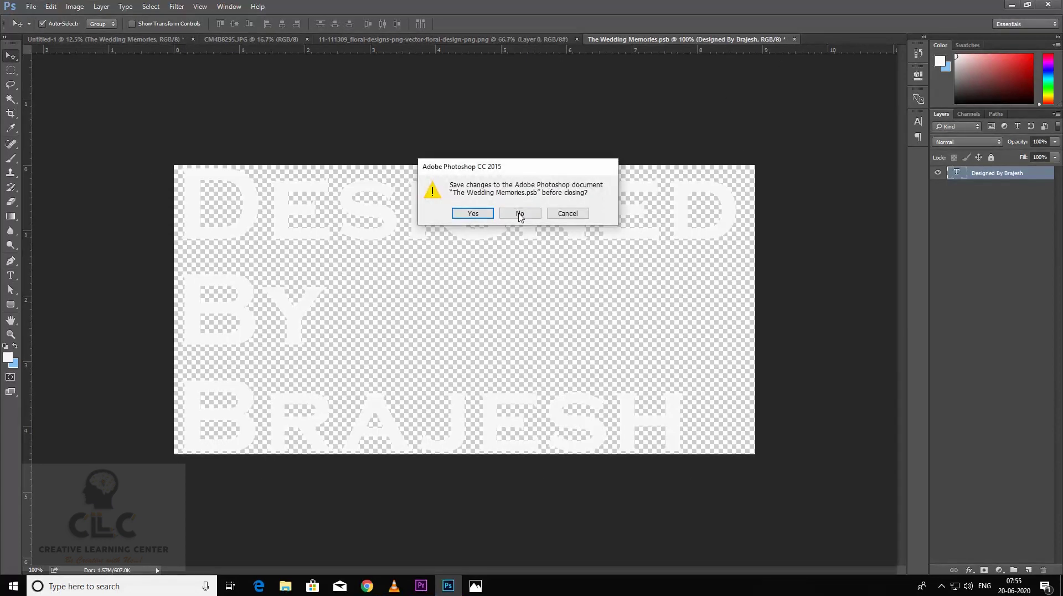
click(476, 215)
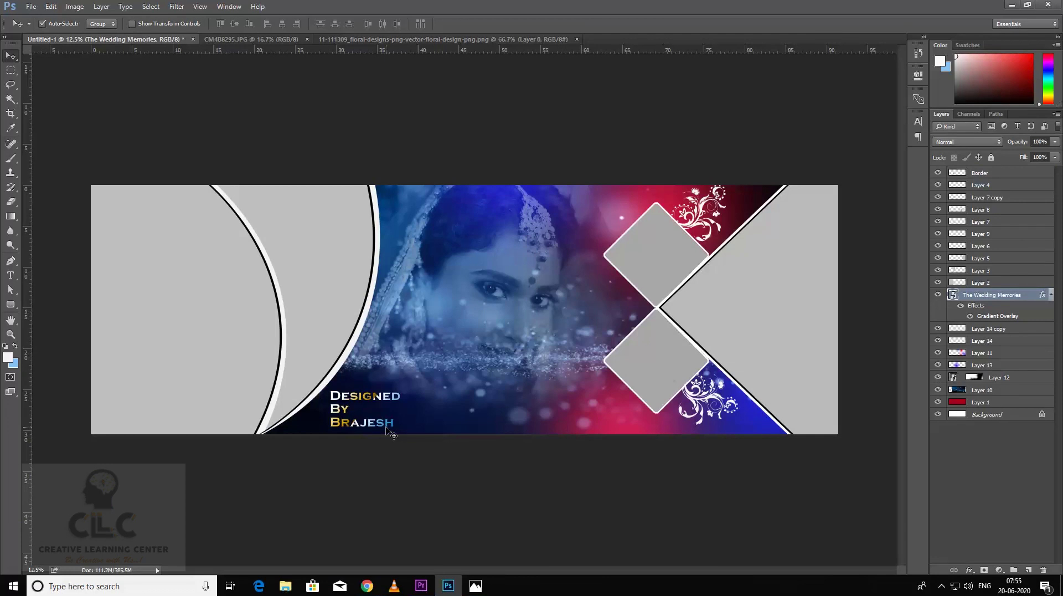
key(ctrl+z)
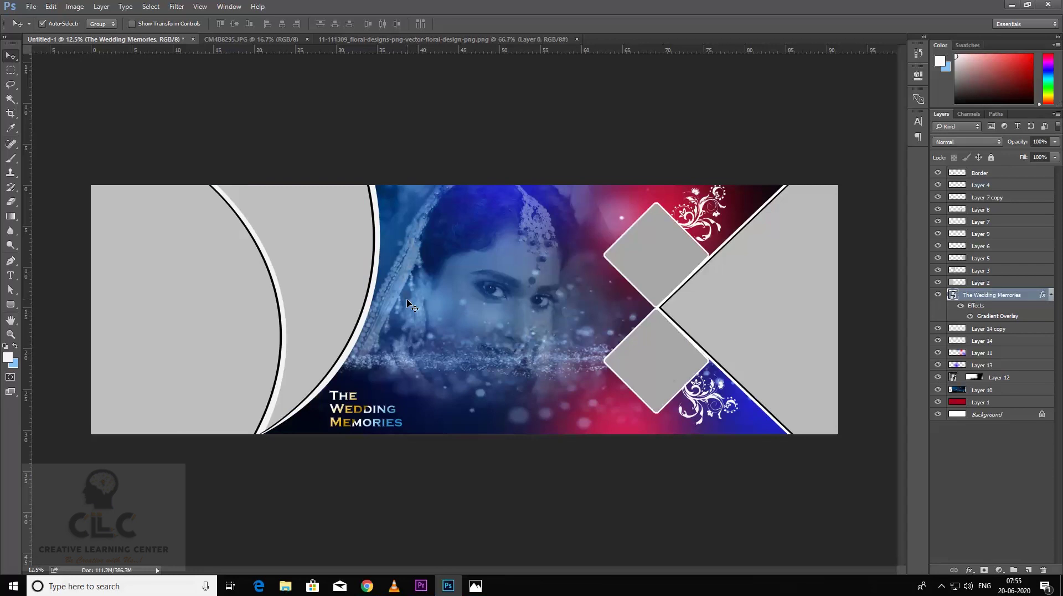
- Select the inner curved grey panel on Layer 3 and convert it to a smart object
click(193, 299)
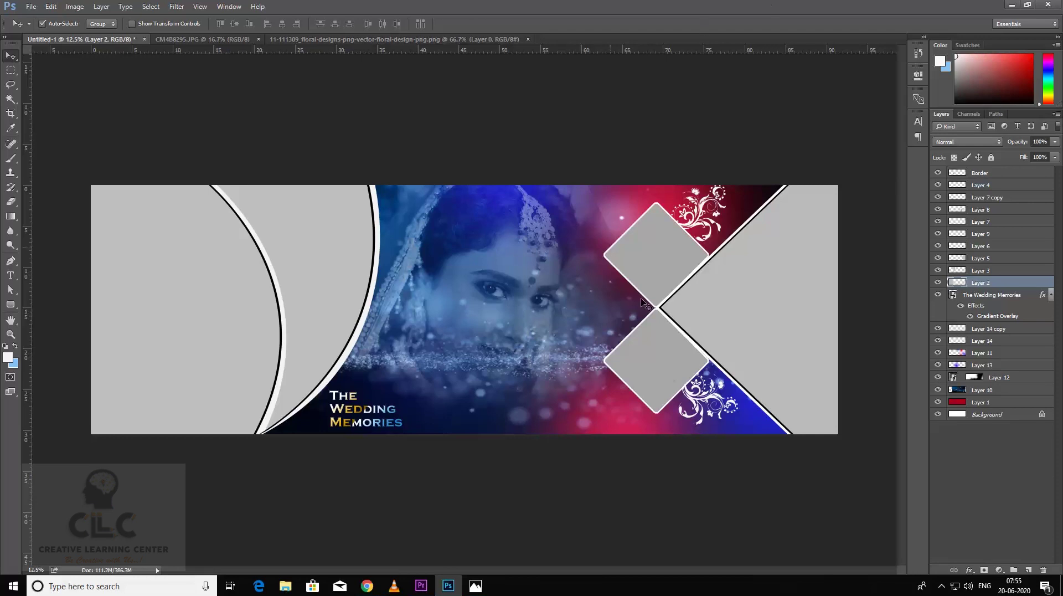
click(322, 245)
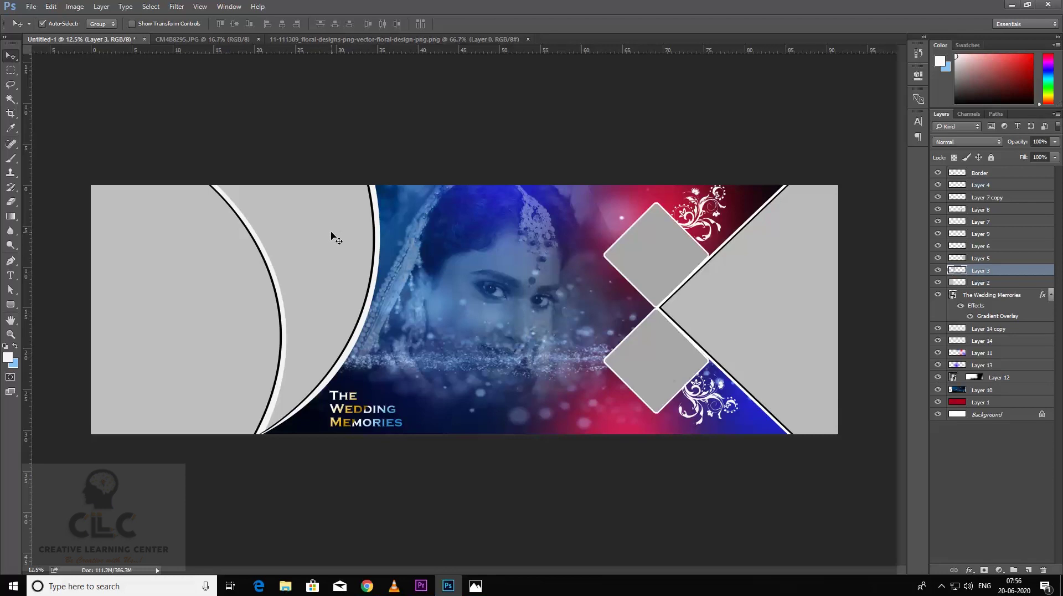
right_click(977, 272)
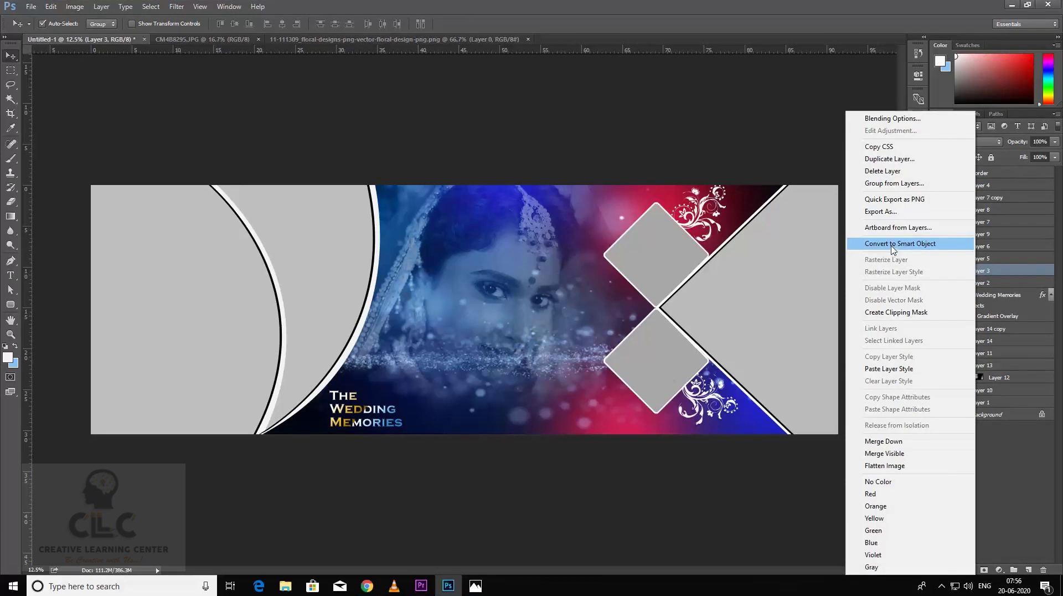
click(893, 248)
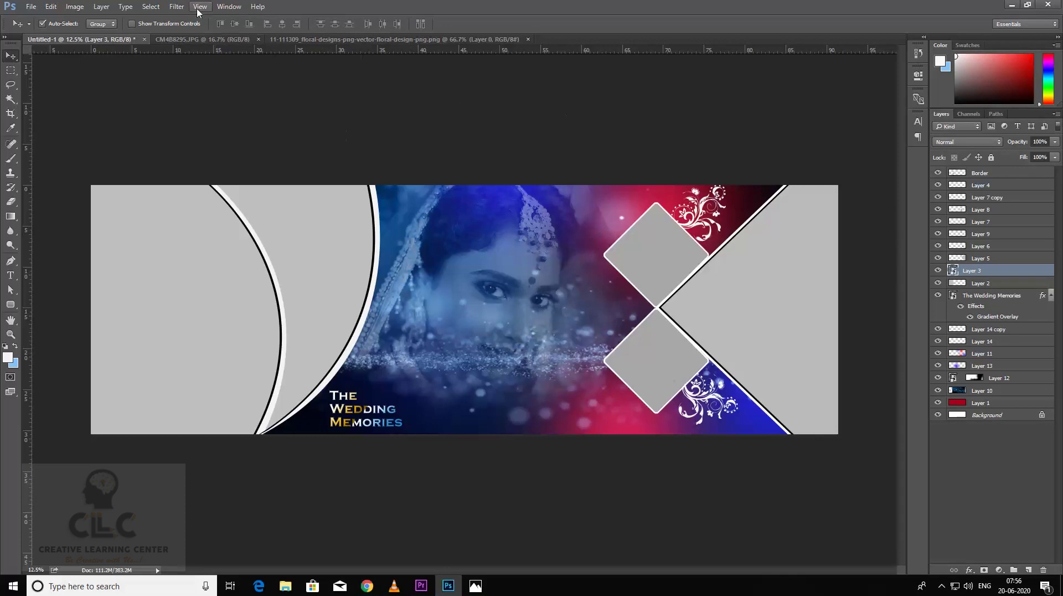
- Try the Camera Raw Filter with default settings on the curved panel's smart object and undo it
click(177, 8)
click(208, 71)
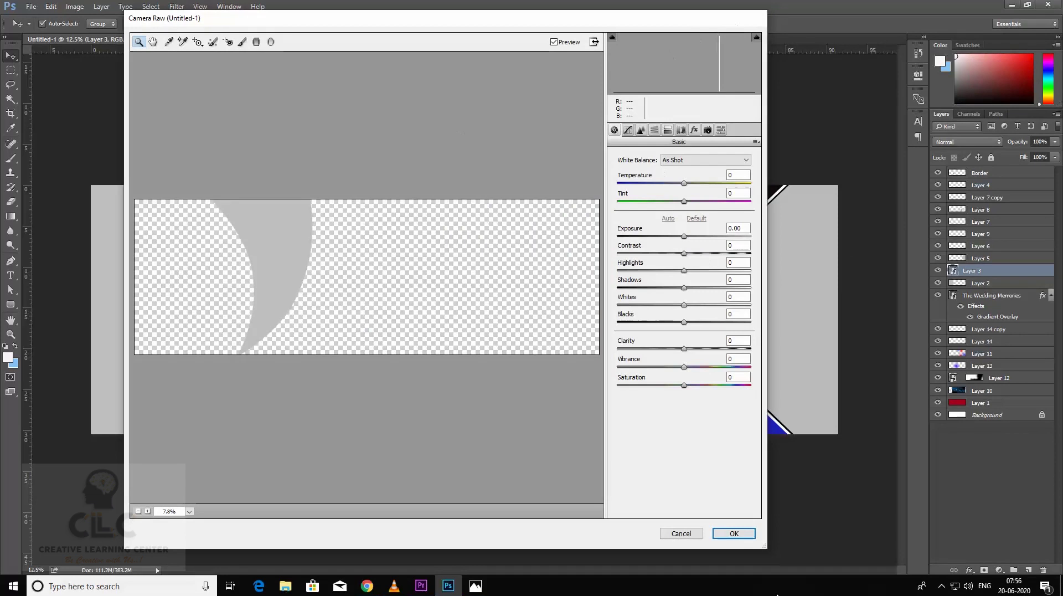
click(734, 533)
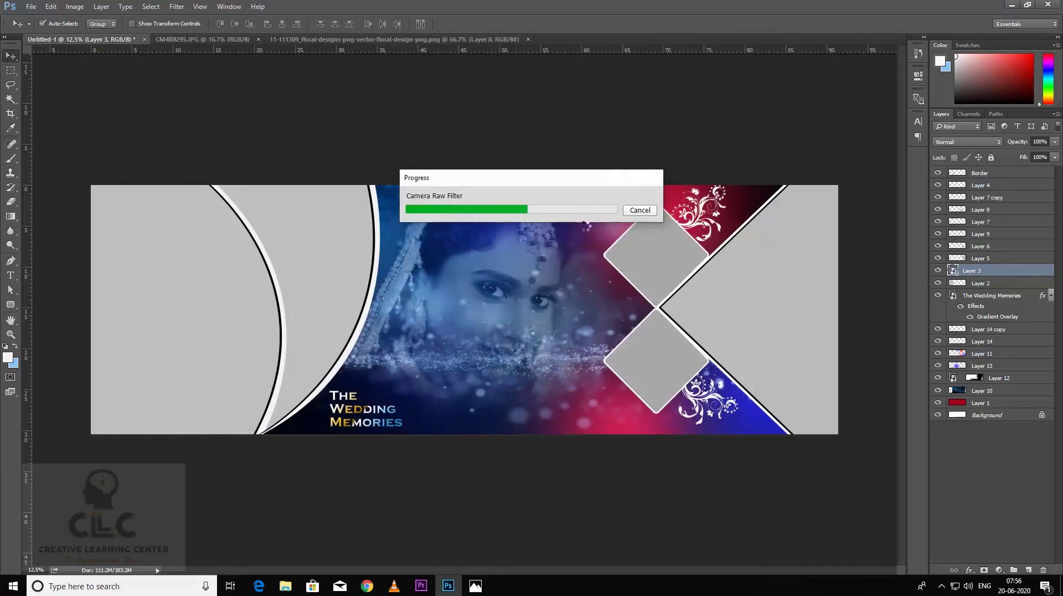
key(ctrl+z)
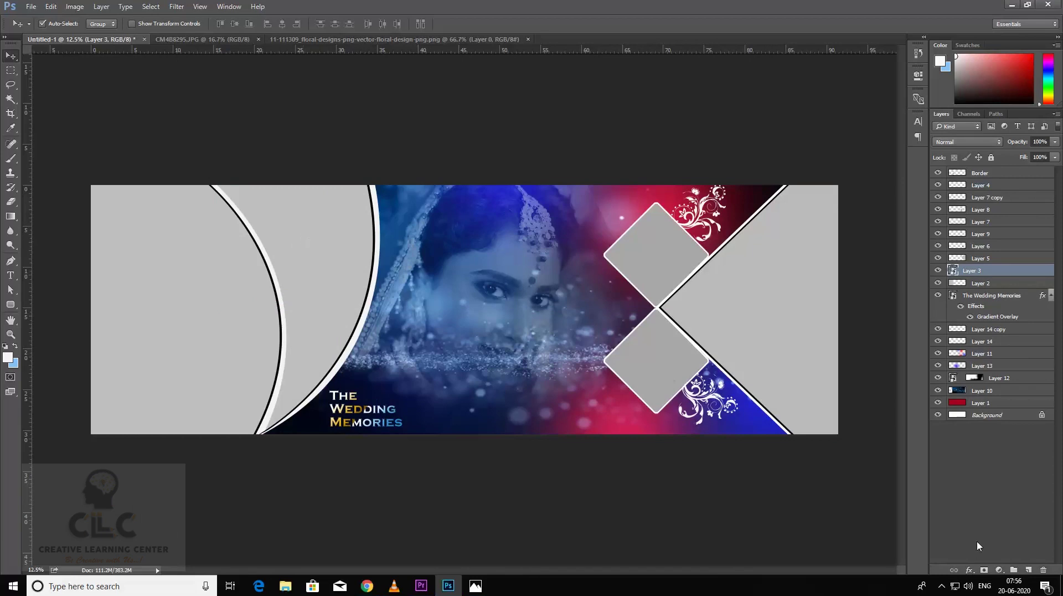
- Add a Hue/Saturation adjustment with saturation -43 above Layer 3 and clip it to that layer
click(1000, 570)
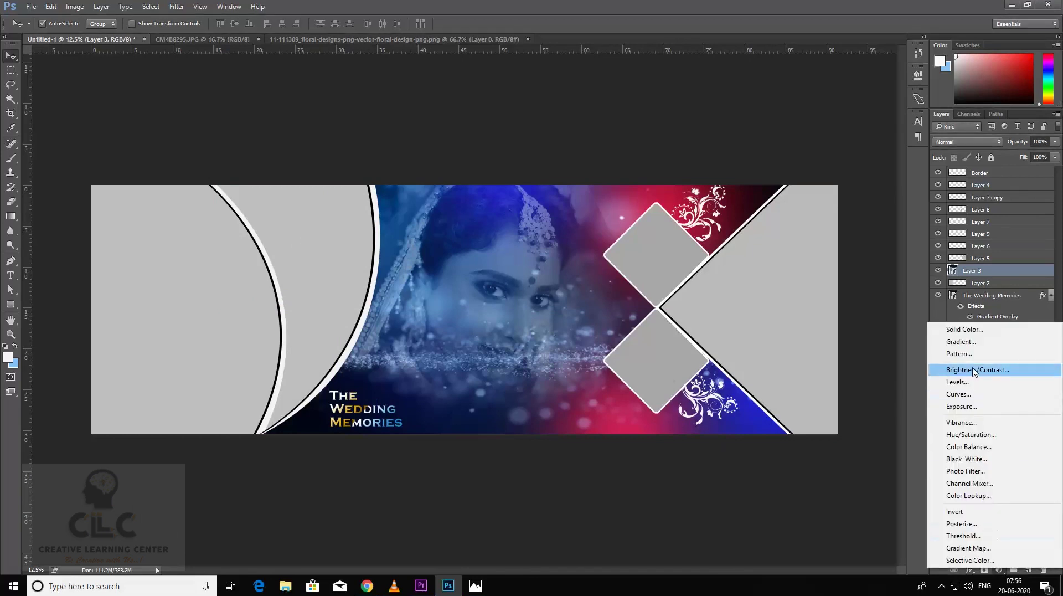
click(970, 434)
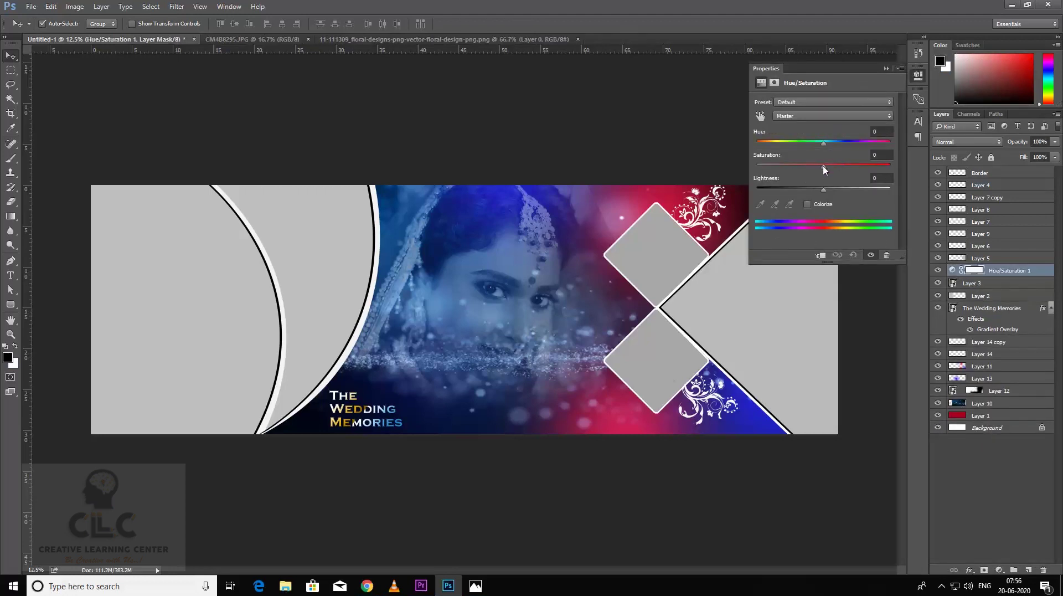
drag(822, 165, 795, 165)
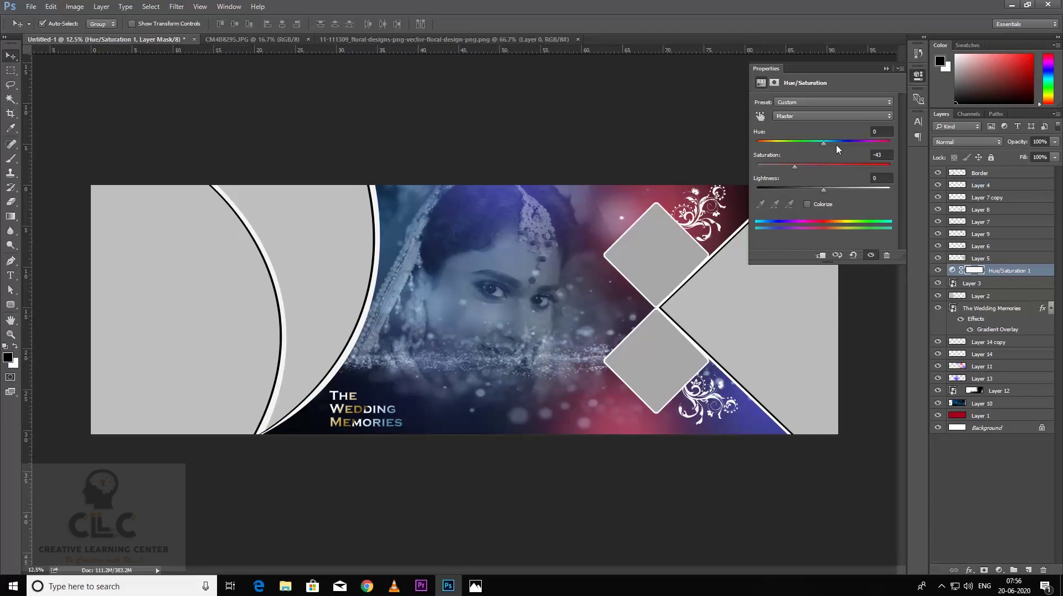
click(886, 69)
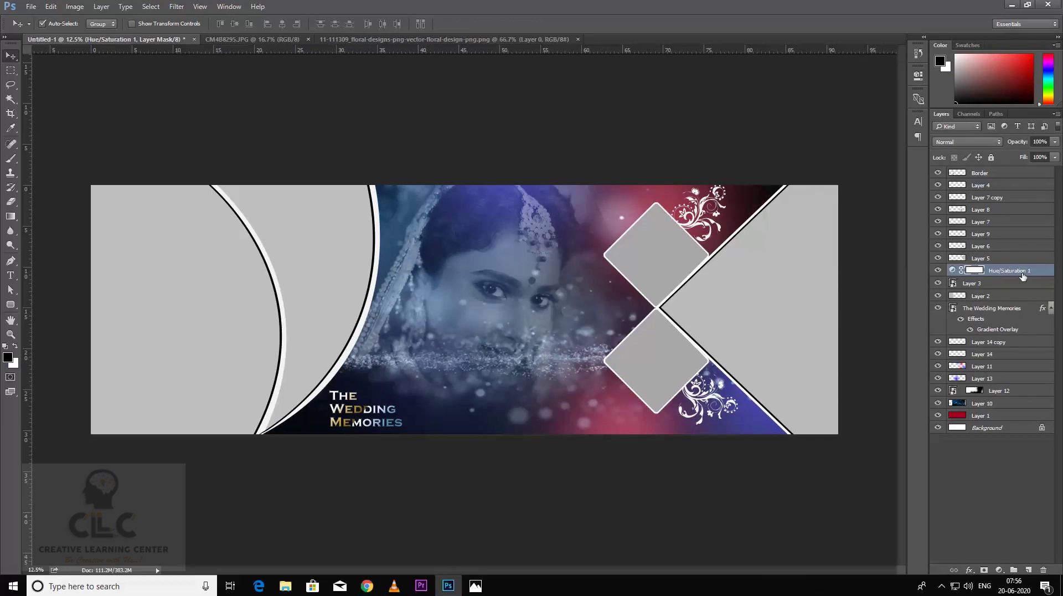
alt+click(1023, 274)
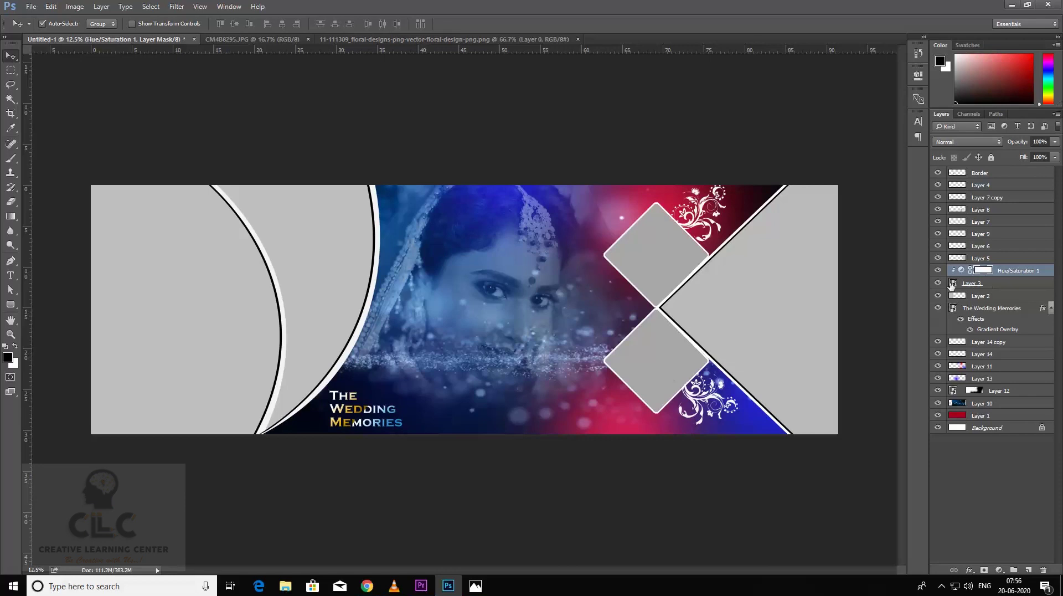
- Open the Layer 3 smart object and paste the bride photo from CM4B8295.JPG above the curved panel shape
click(953, 284)
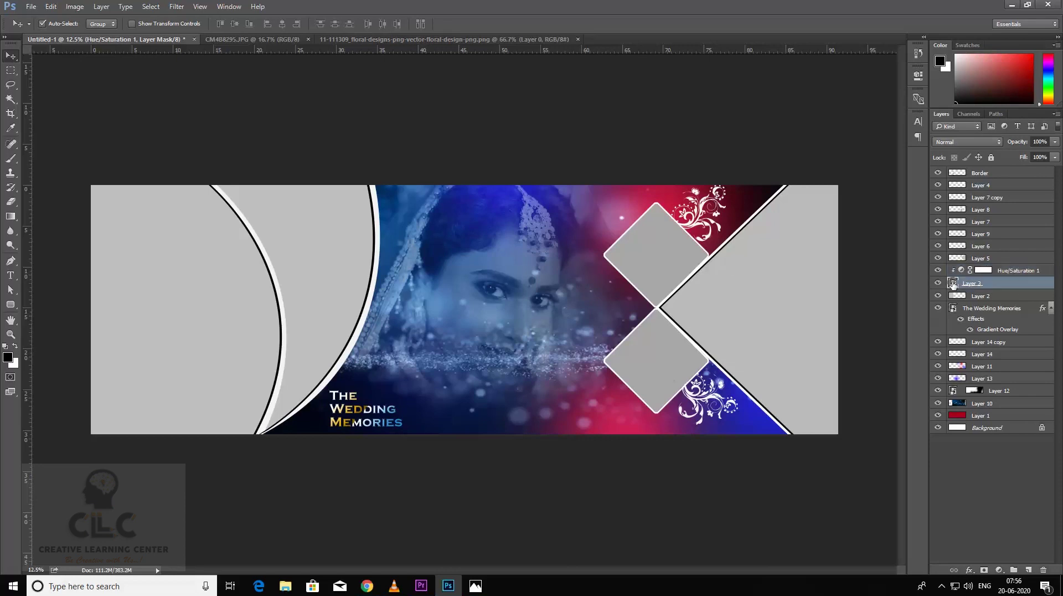
double_click(953, 284)
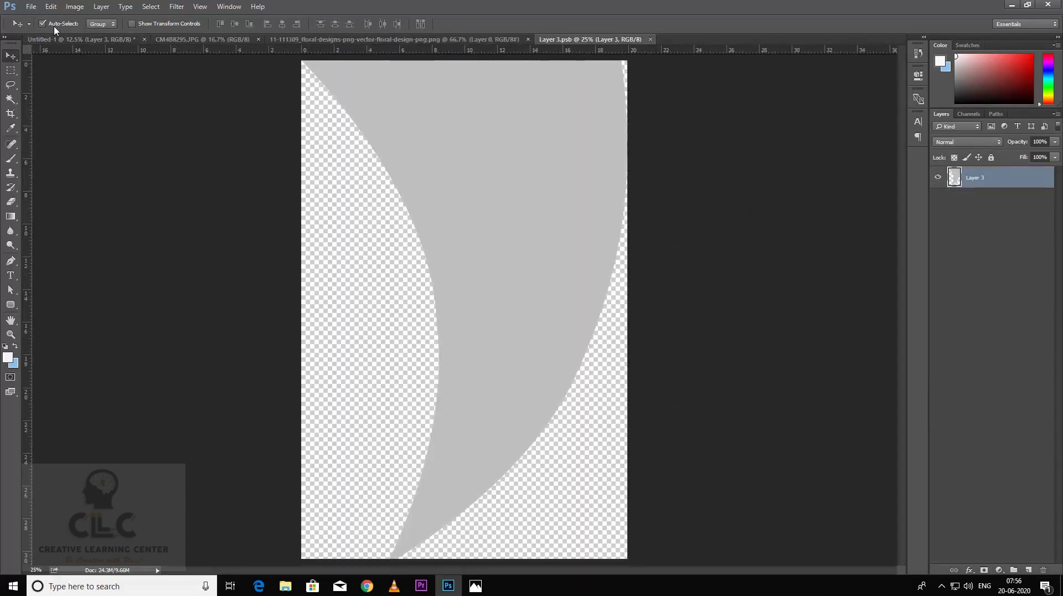
click(310, 39)
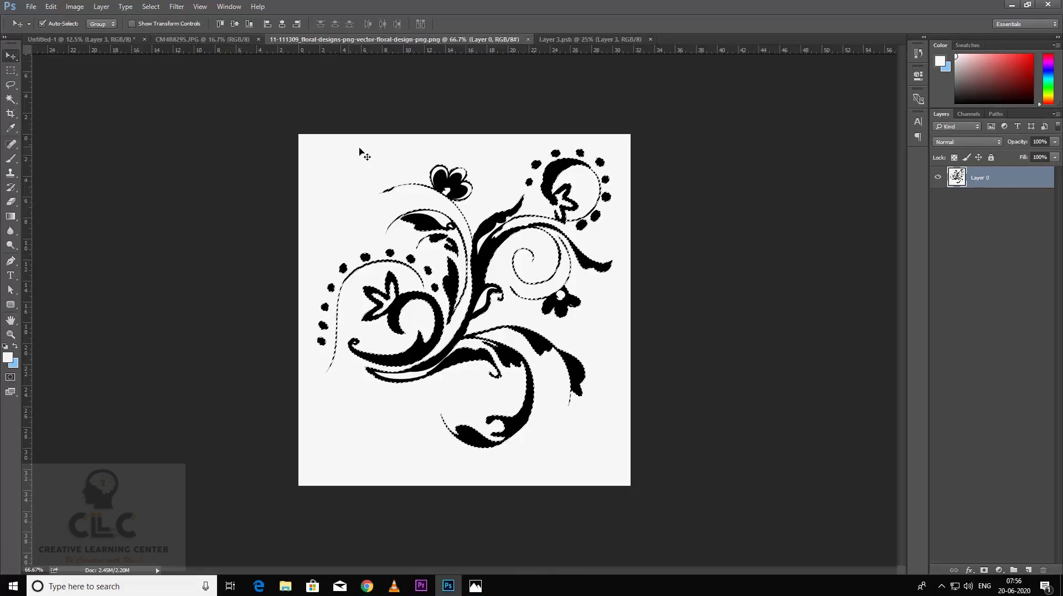
click(214, 40)
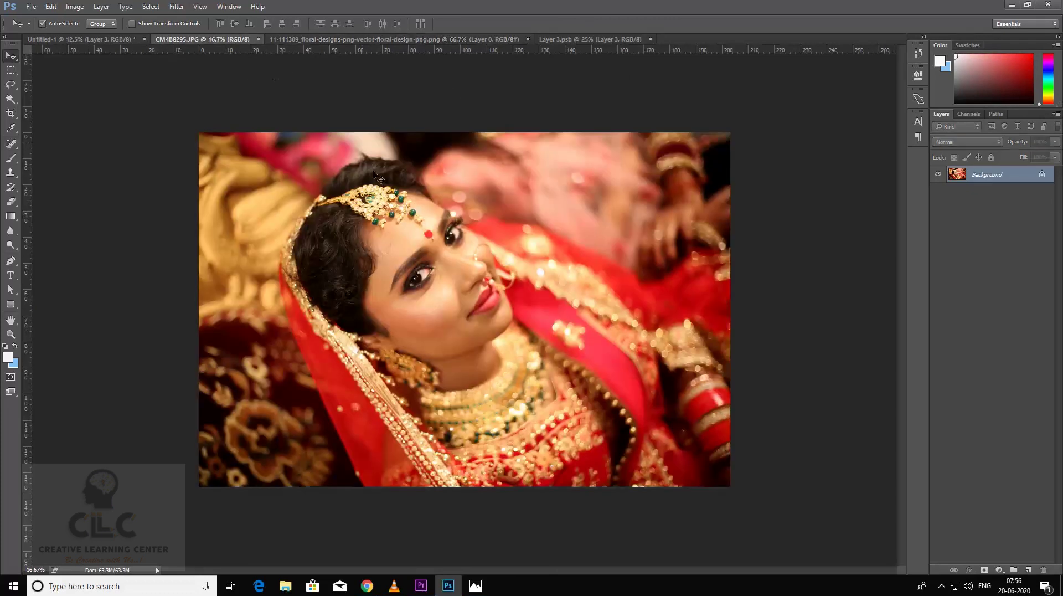
click(607, 42)
key(ctrl+v)
drag(498, 220, 412, 168)
- Scale the pasted bride photo to about 99%, rotate it about 64° so she is upright, and position her face over the panel
key(ctrl+t)
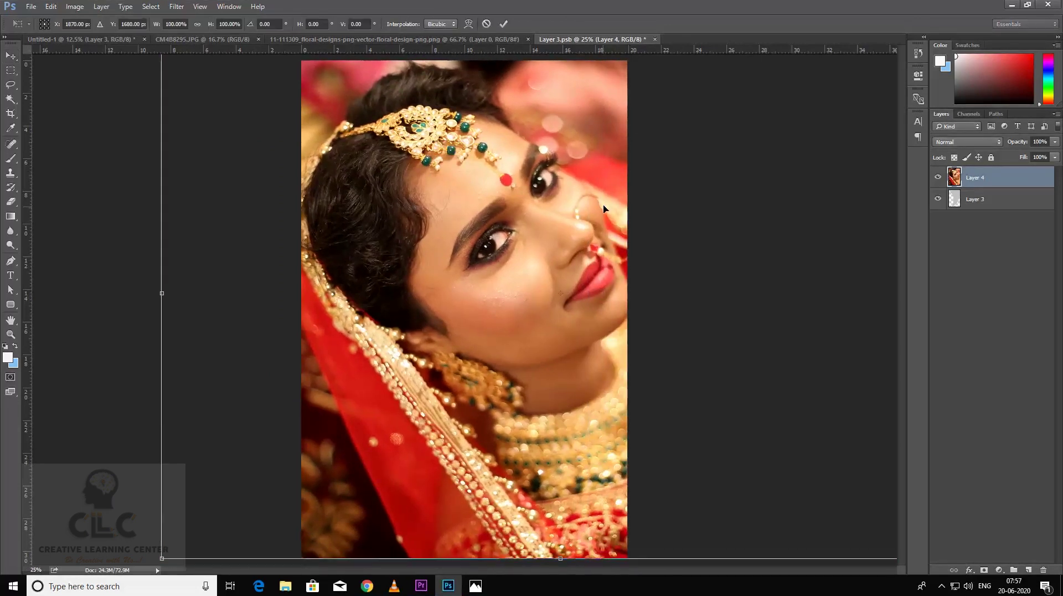
key(ctrl+minus)
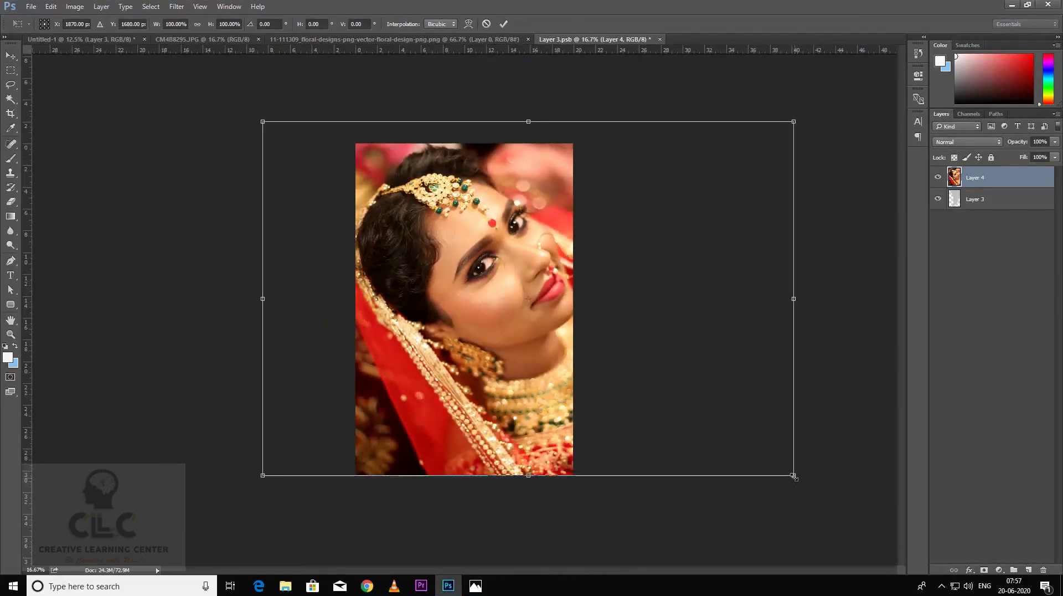
drag(794, 475, 763, 521)
drag(862, 164, 806, 467)
drag(529, 337, 486, 345)
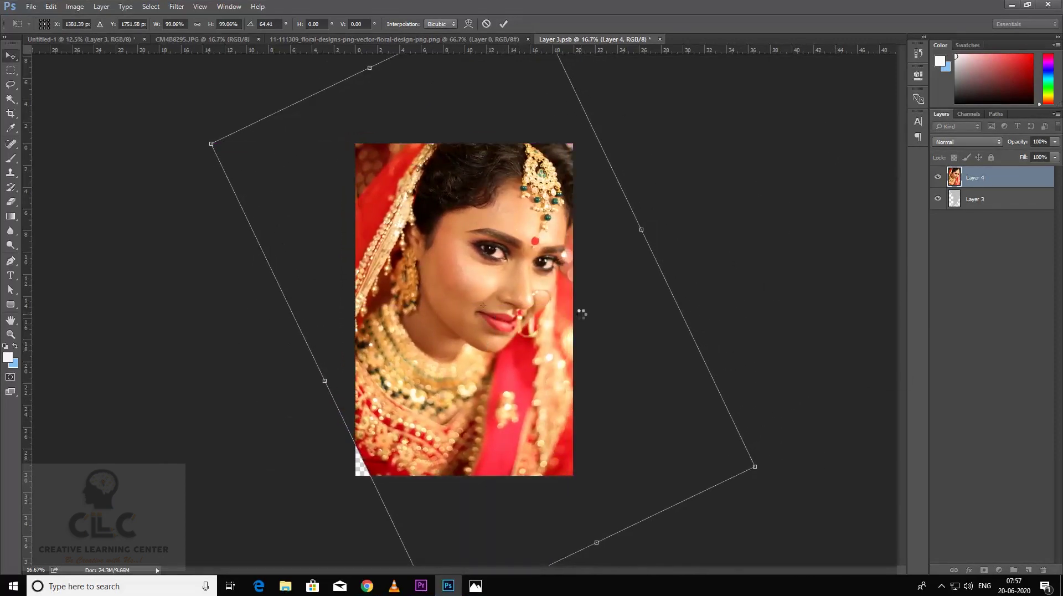
key(Escape)
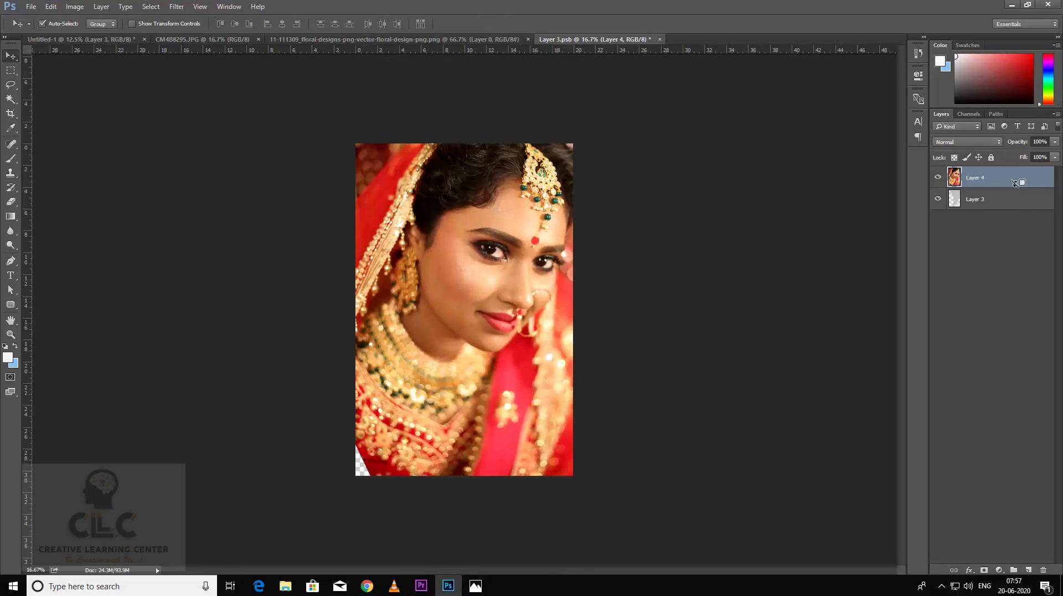
- Clip the bride photo to the curved panel shape, save and close the smart object, and return to the Untitled-1 banner
alt+click(1016, 185)
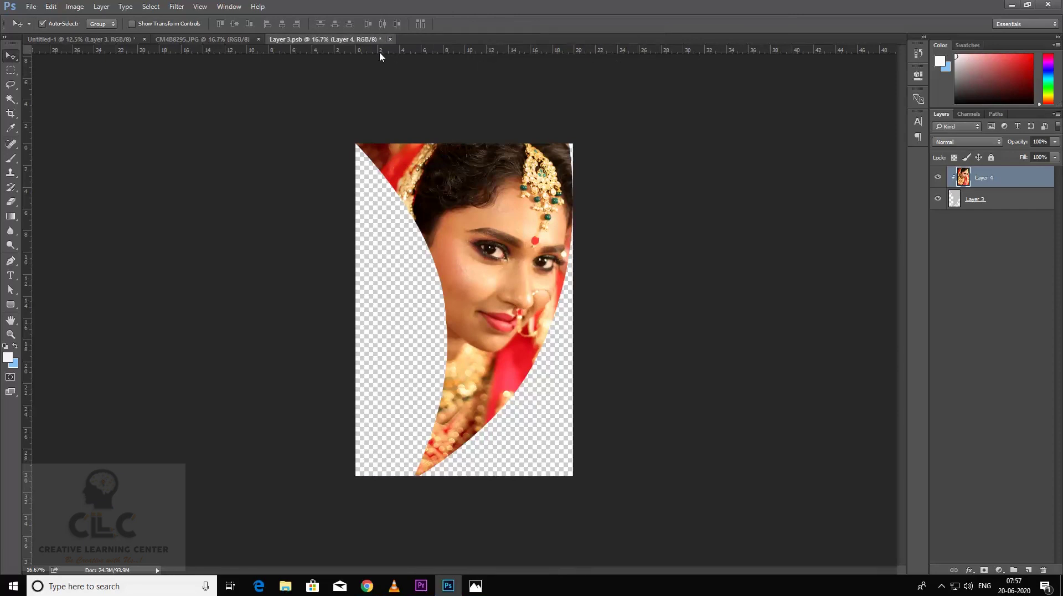
click(390, 39)
click(471, 213)
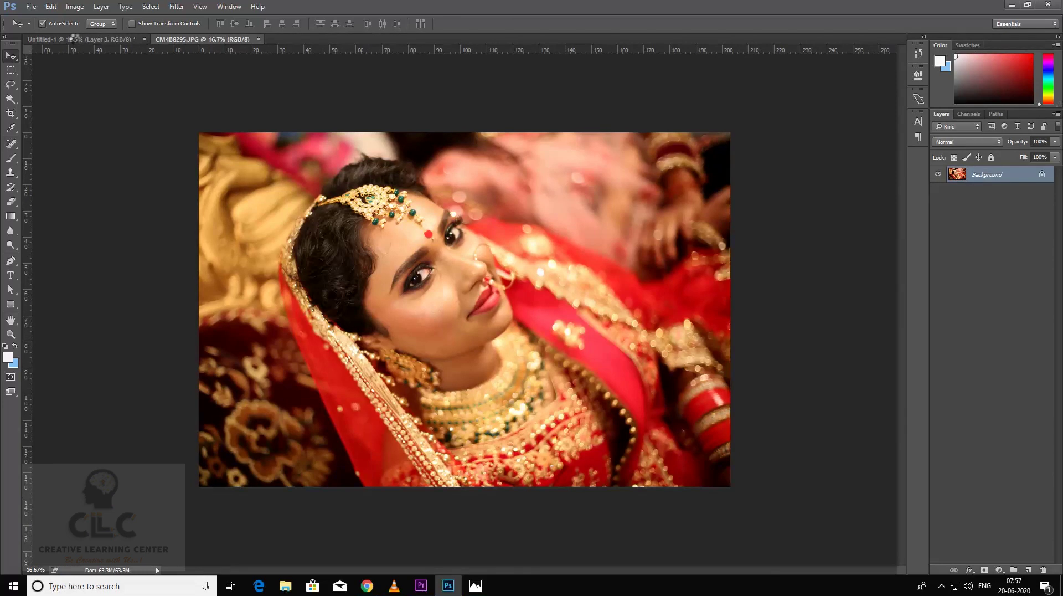
click(74, 38)
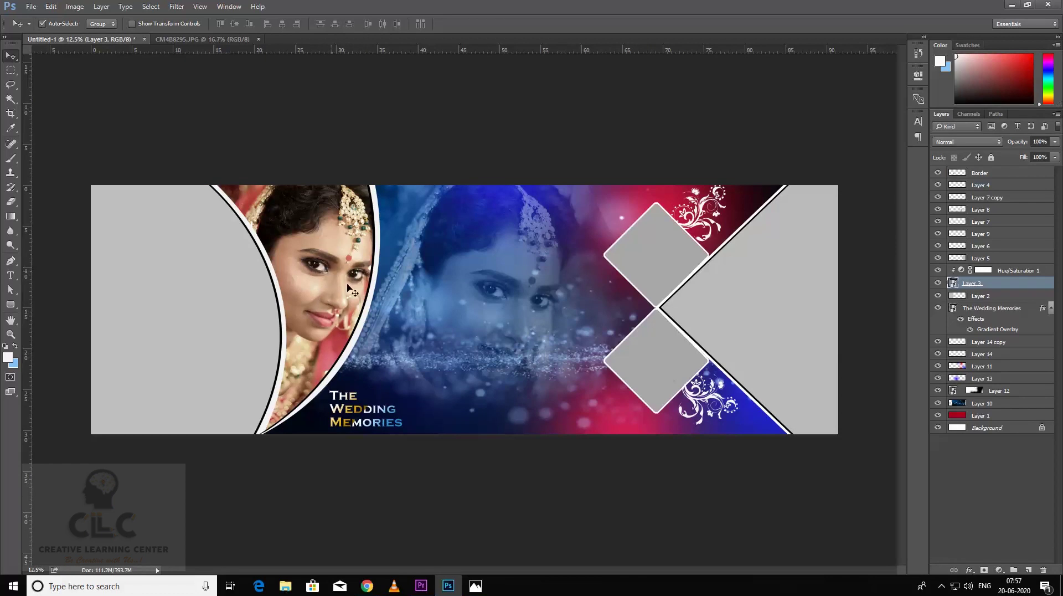
- Set the clipped Hue/Saturation adjustment on the curved panel photo to hue +39 and saturation -83
double_click(1017, 270)
double_click(962, 270)
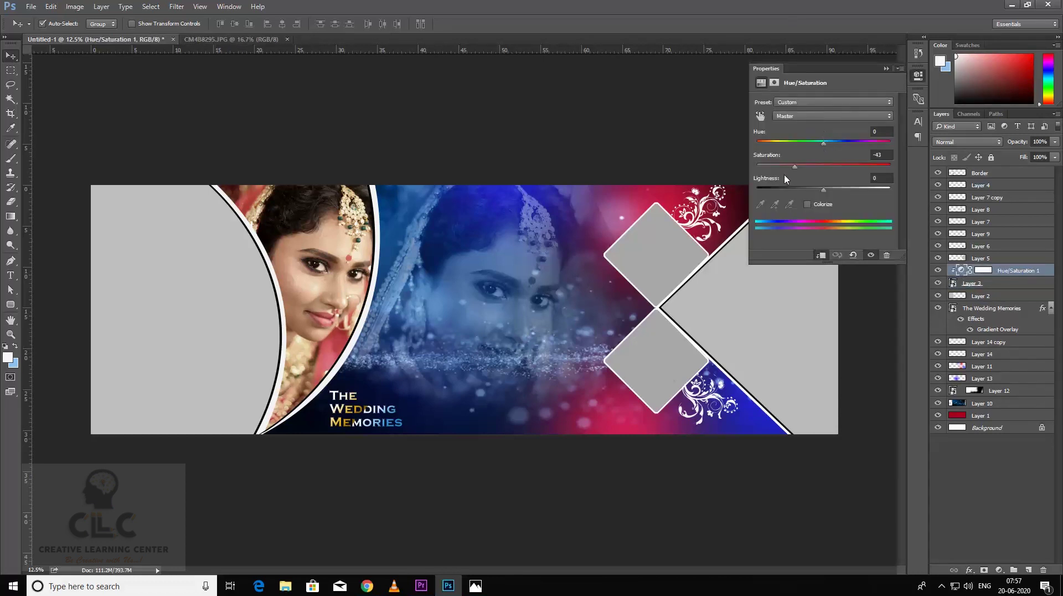
drag(796, 167, 768, 167)
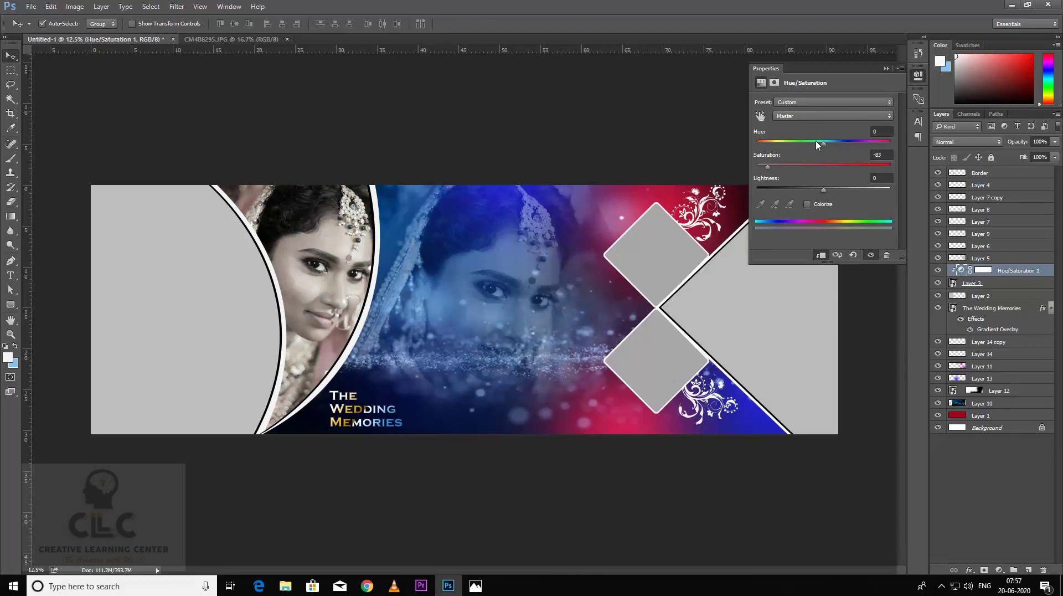
mouse_move(830, 143)
mouse_down()
mouse_move(868, 143)
mouse_move(850, 144)
mouse_up()
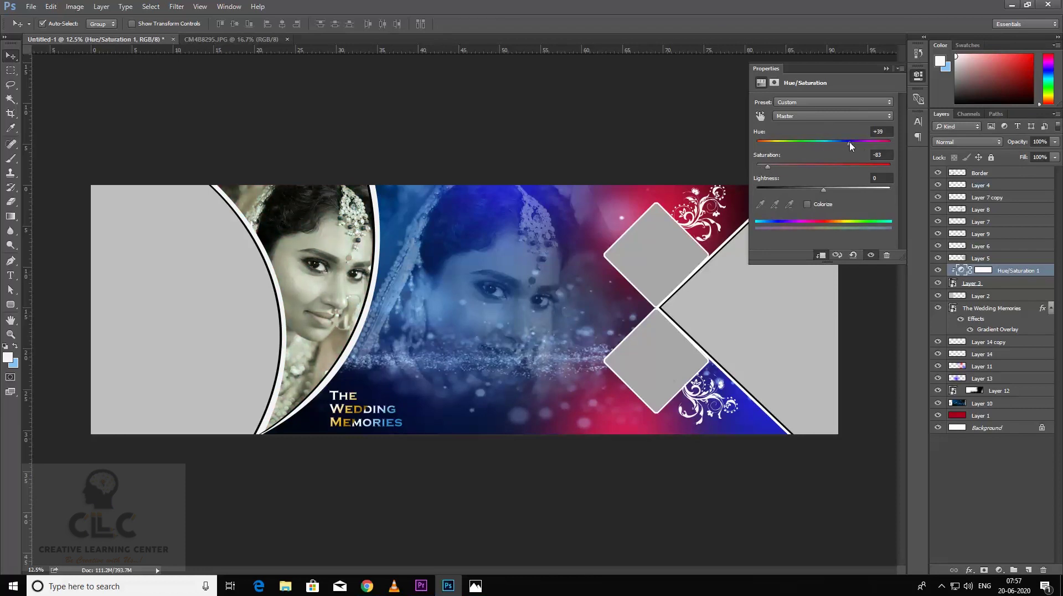
click(886, 69)
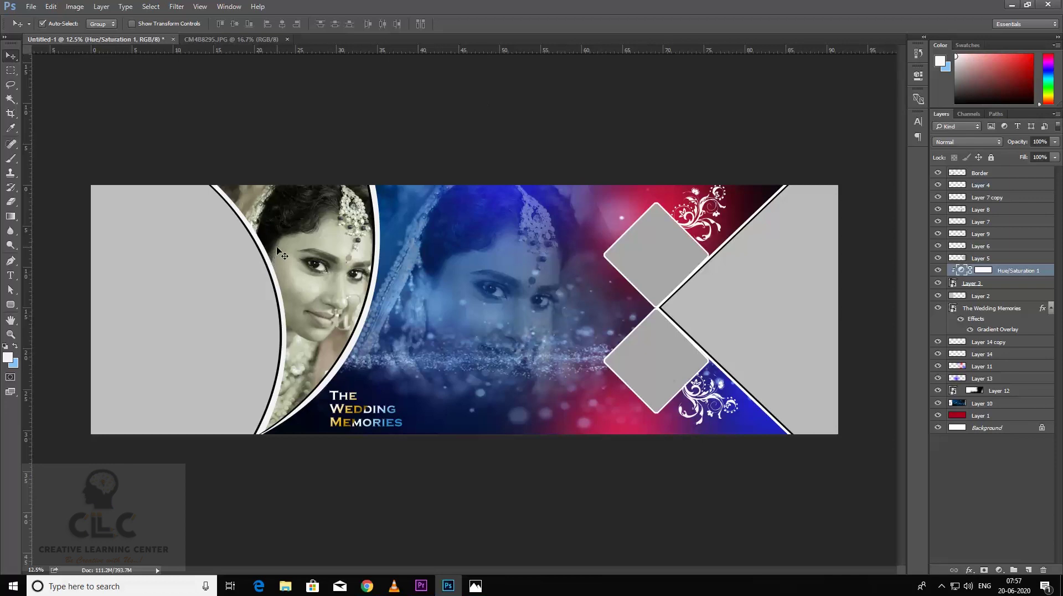
- Add a new empty layer directly above Layer 3, clipped to the curved panel photo
click(998, 285)
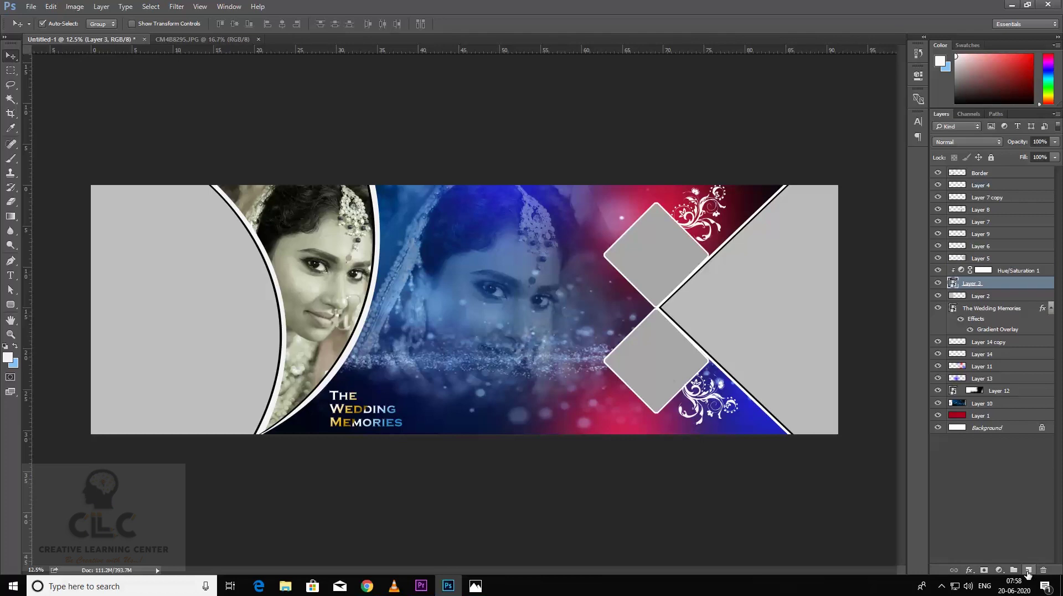
click(1028, 570)
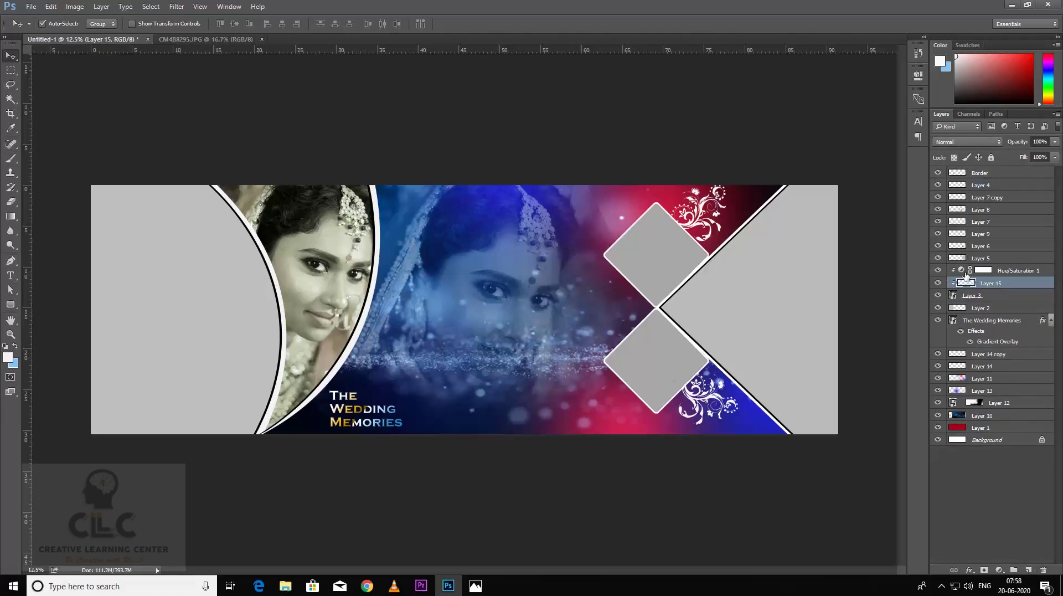
- Delete the empty clipped layer, then convert the left curved panel's Layer 2 to a smart object and open its contents
key(Delete)
click(164, 302)
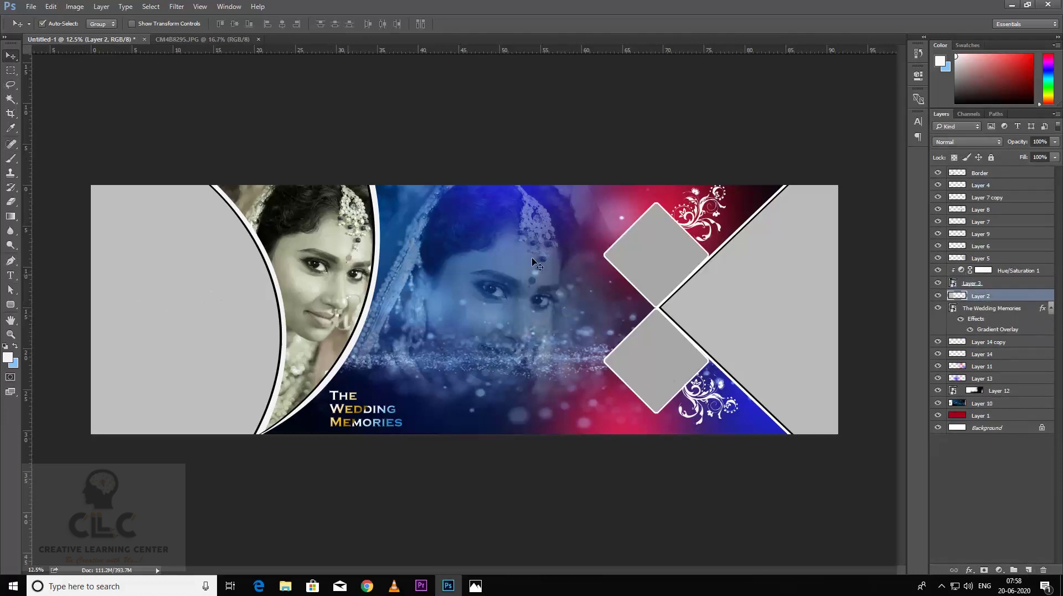
right_click(979, 298)
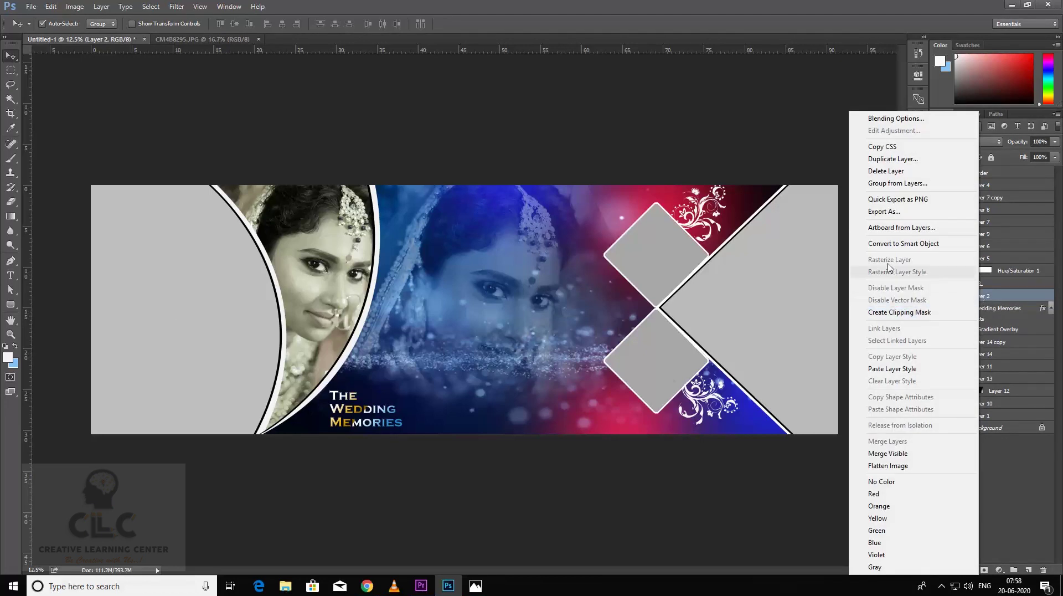
click(894, 244)
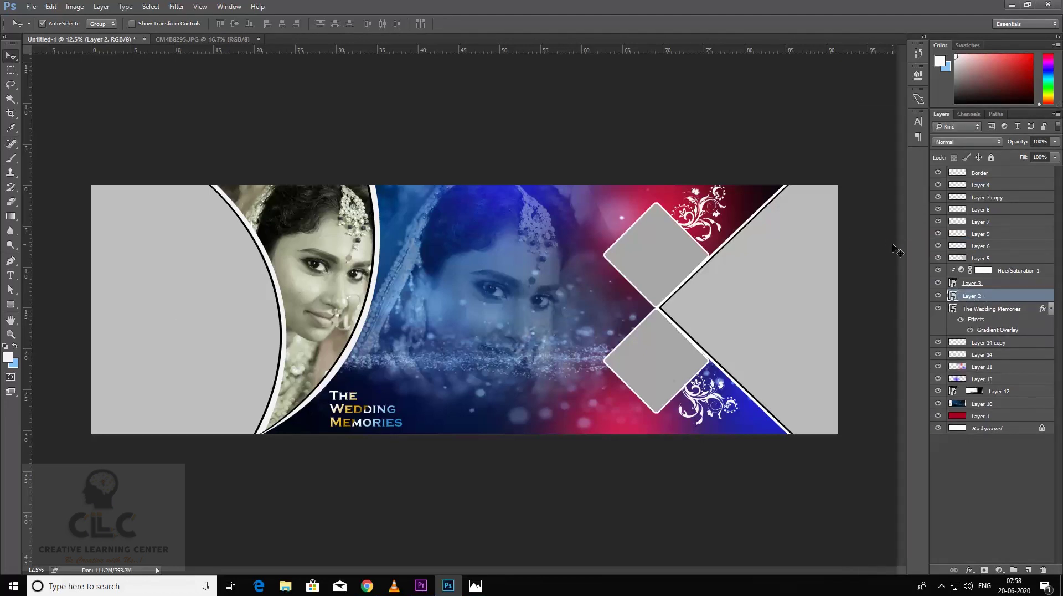
double_click(955, 296)
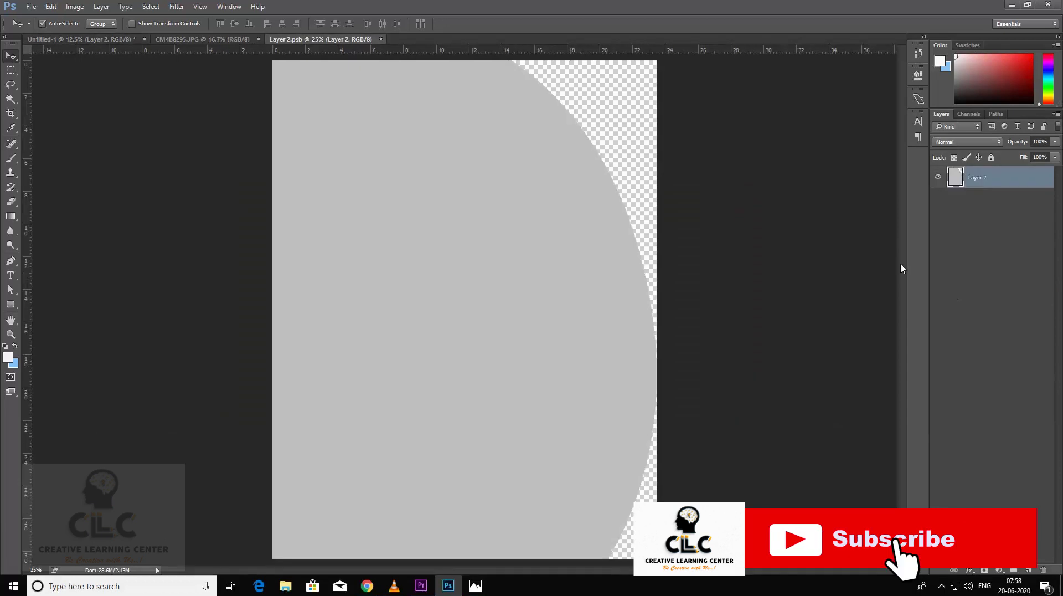
- Copy the bride photo from CM4B8295.JPG into the Layer 2 smart object and move it until it covers the whole canvas
click(191, 39)
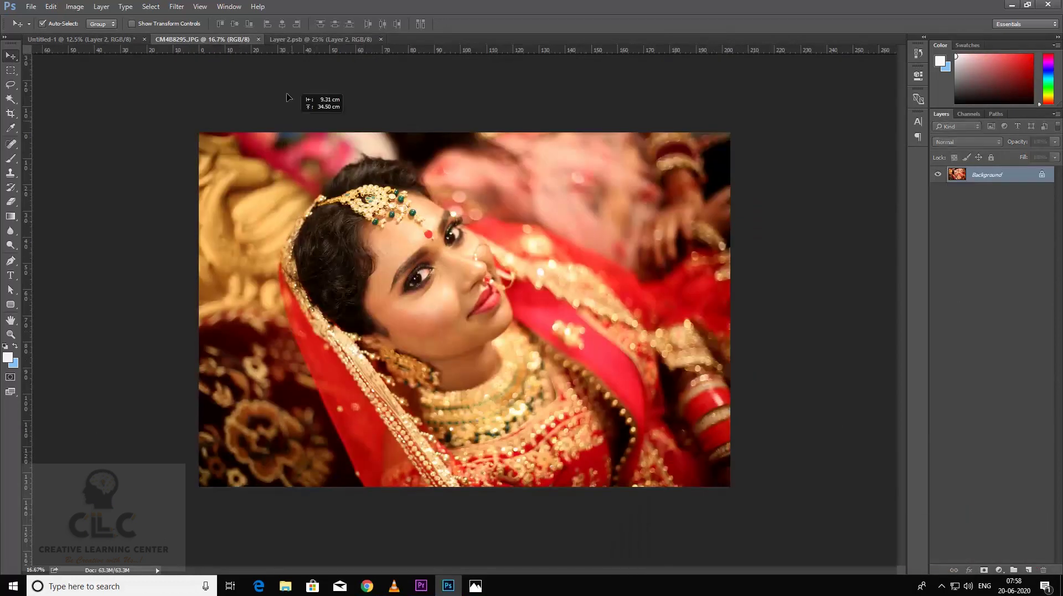
drag(286, 40, 421, 249)
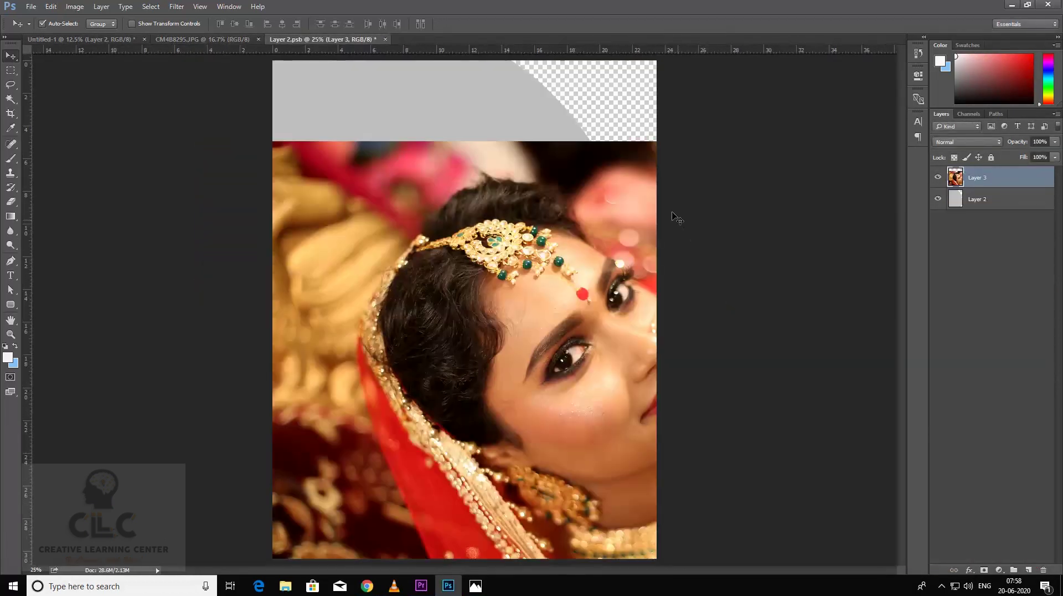
drag(549, 315, 374, 237)
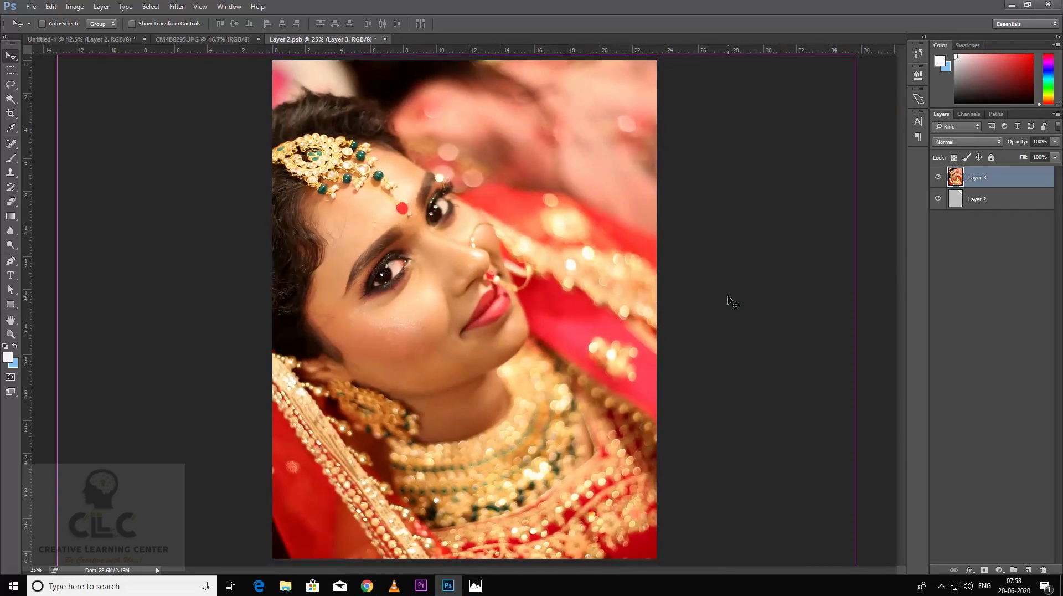
- Rotate the pasted bride photo about 52° so she is upright and position her face over the panel
key(ctrl+minus)
key(ctrl+t)
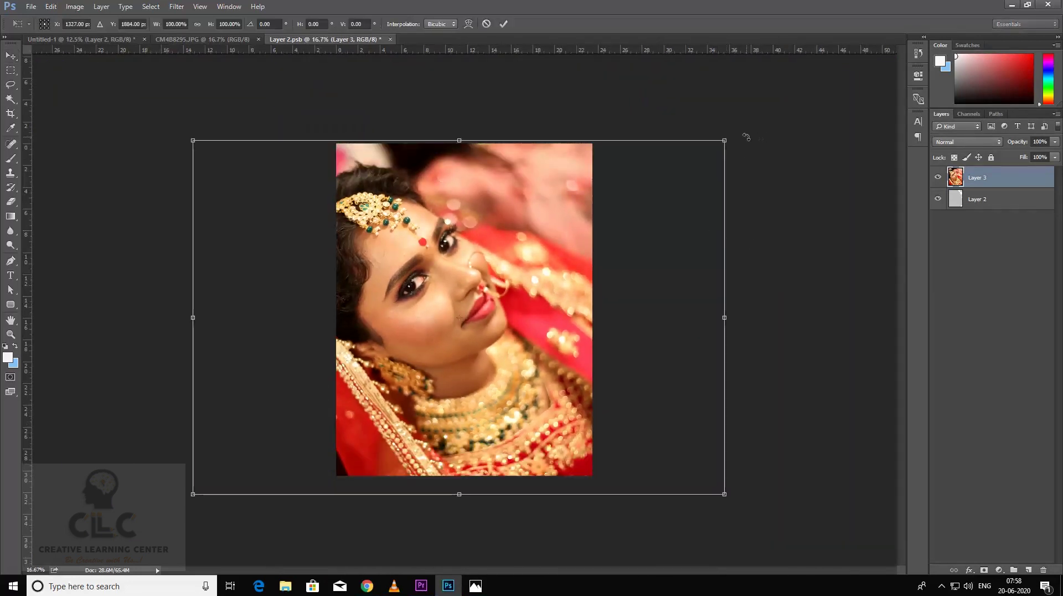
drag(745, 137, 782, 321)
drag(621, 342, 573, 336)
drag(780, 343, 771, 408)
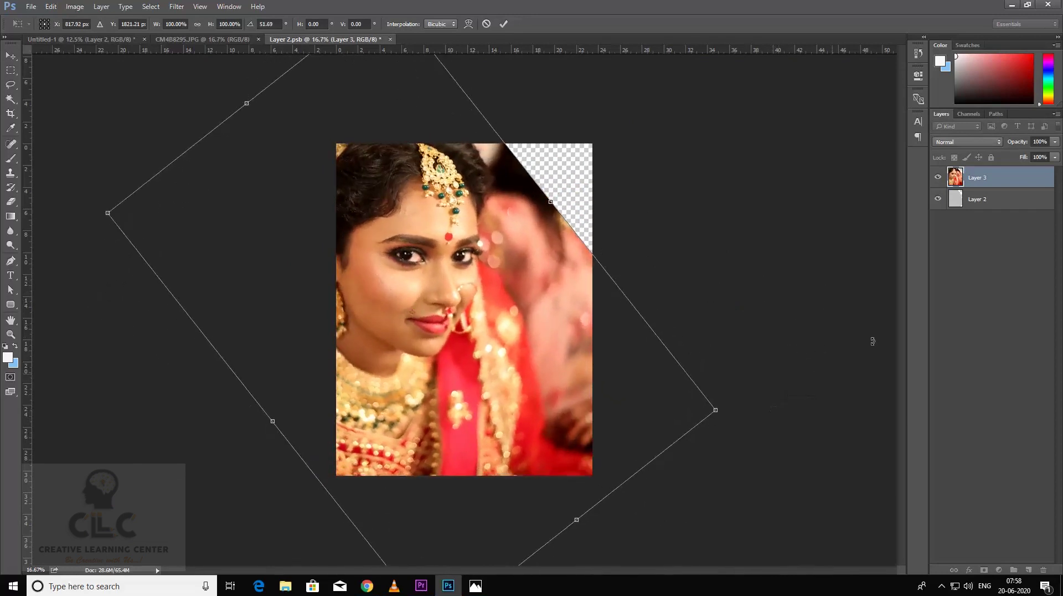
key(Return)
- Clip the bride photo to the Layer 2 panel shape, save and close the smart object, and return to the Untitled-1 banner
alt+click(1028, 187)
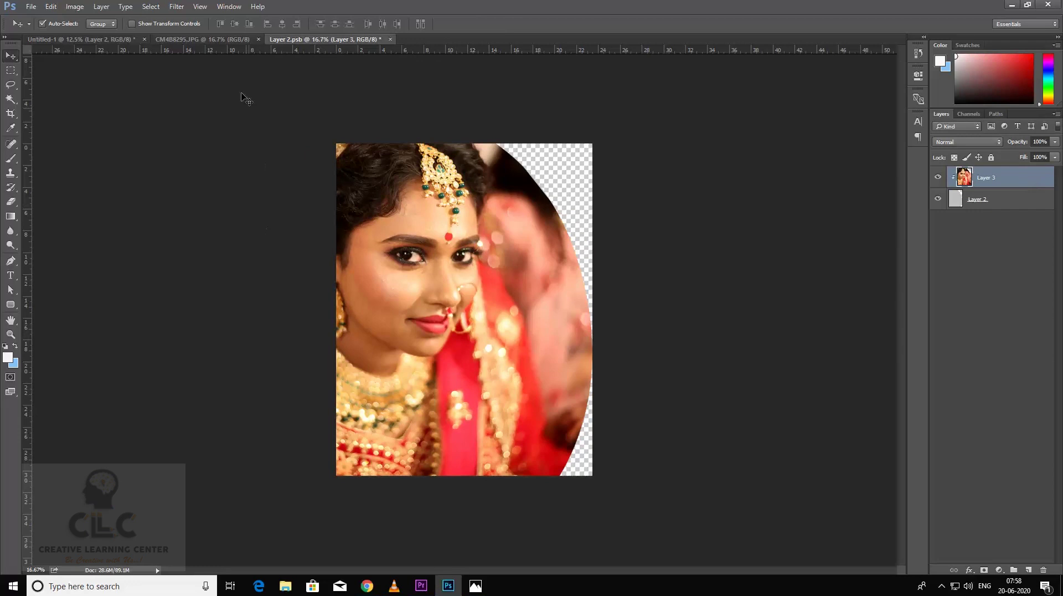
click(391, 40)
click(472, 214)
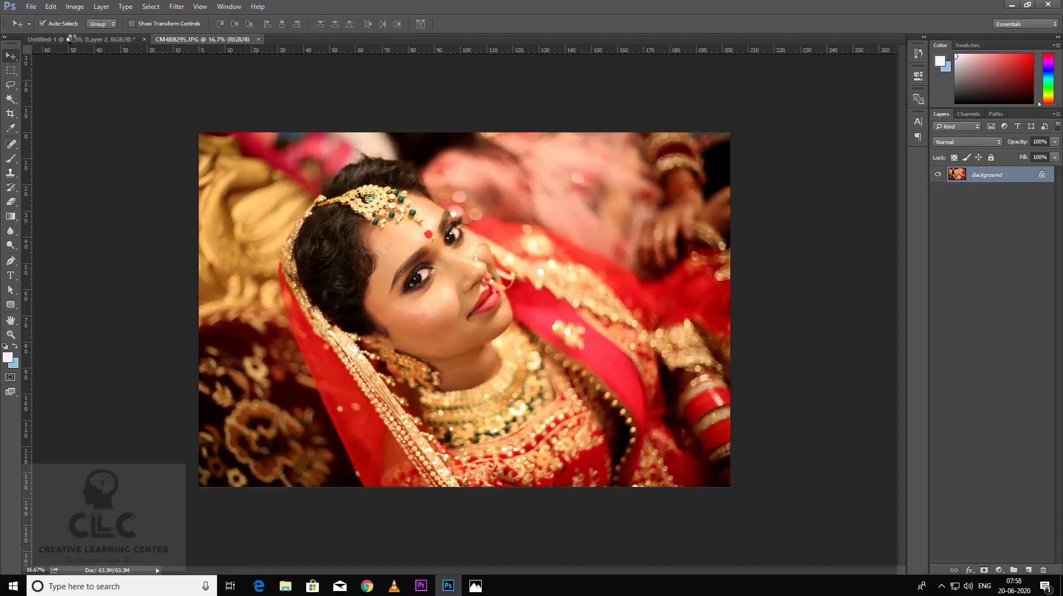
click(71, 39)
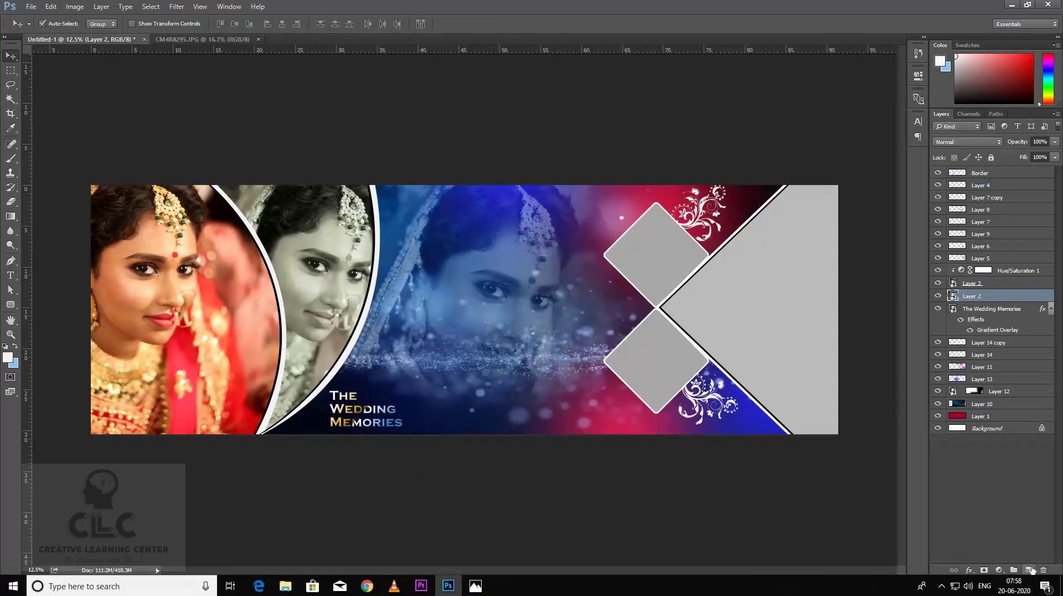
- Add a new layer above Layer 2 and paint its lower-left area with a soft 4600 px brush in blue 0030ff
click(1029, 569)
click(11, 158)
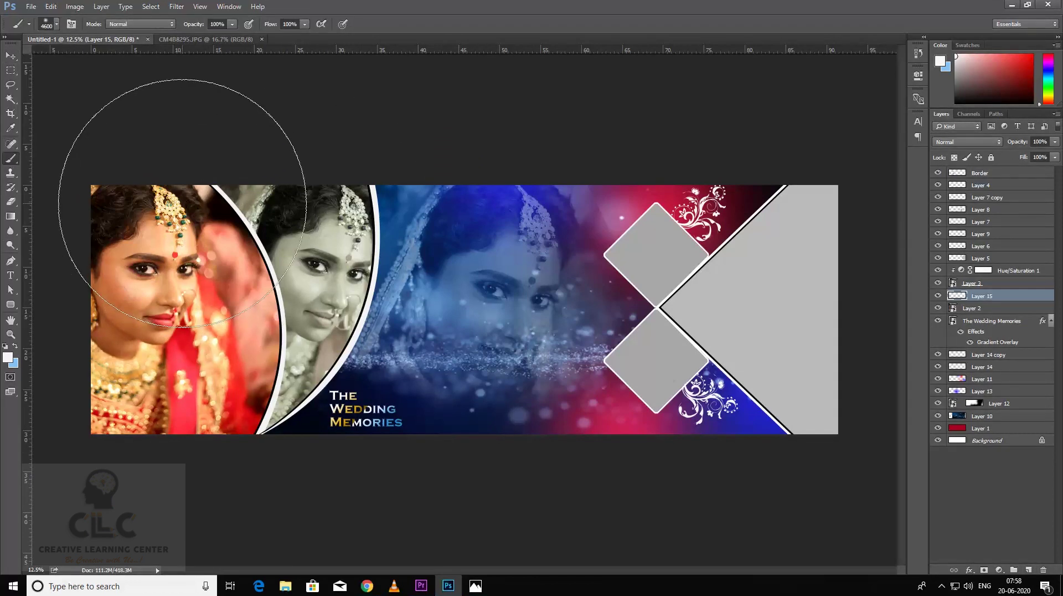
click(183, 203)
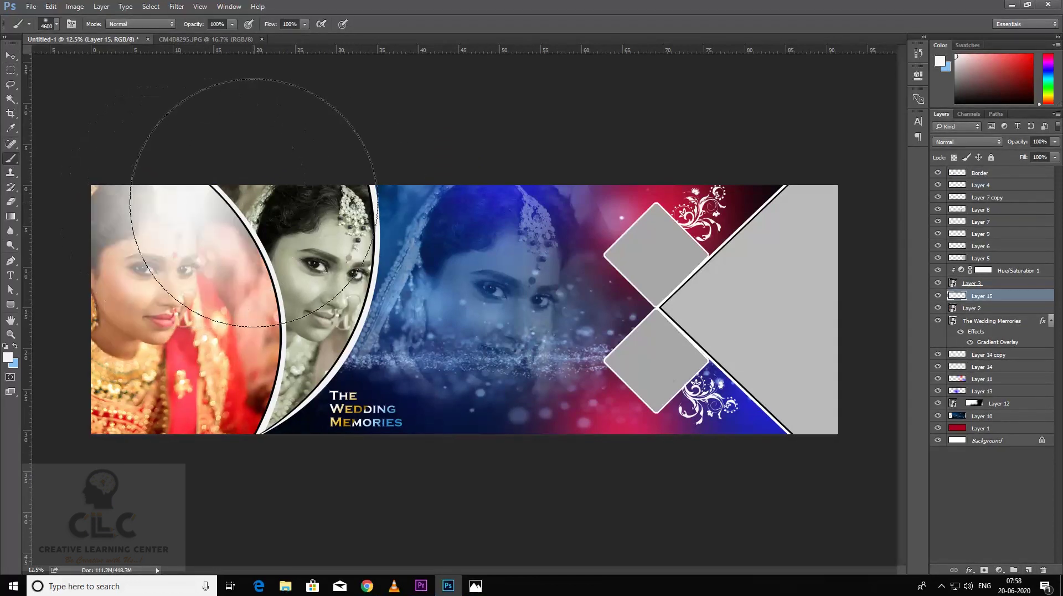
key(ctrl+z)
click(8, 357)
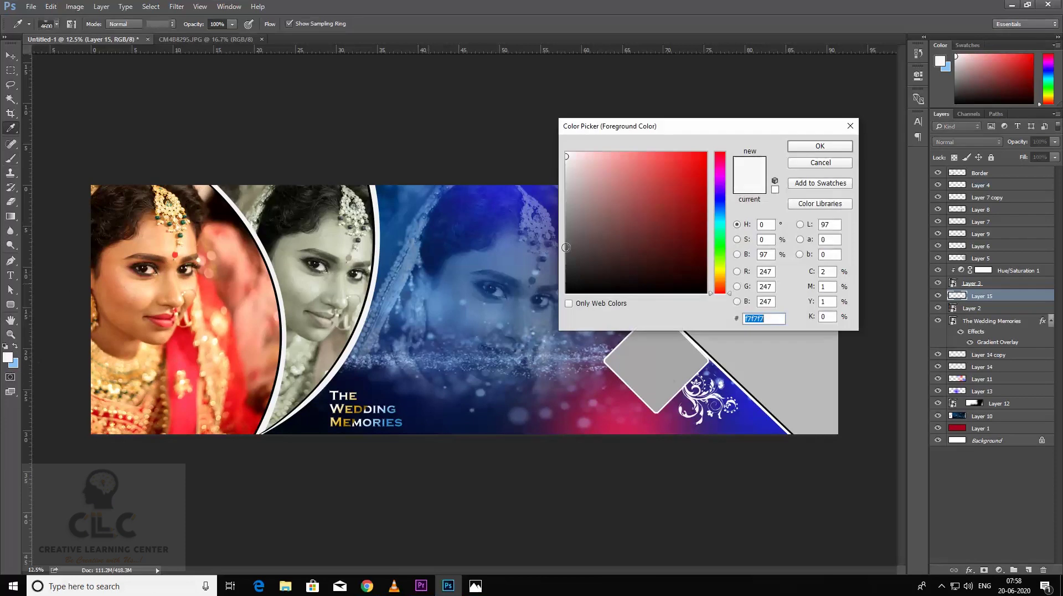
drag(696, 168, 707, 152)
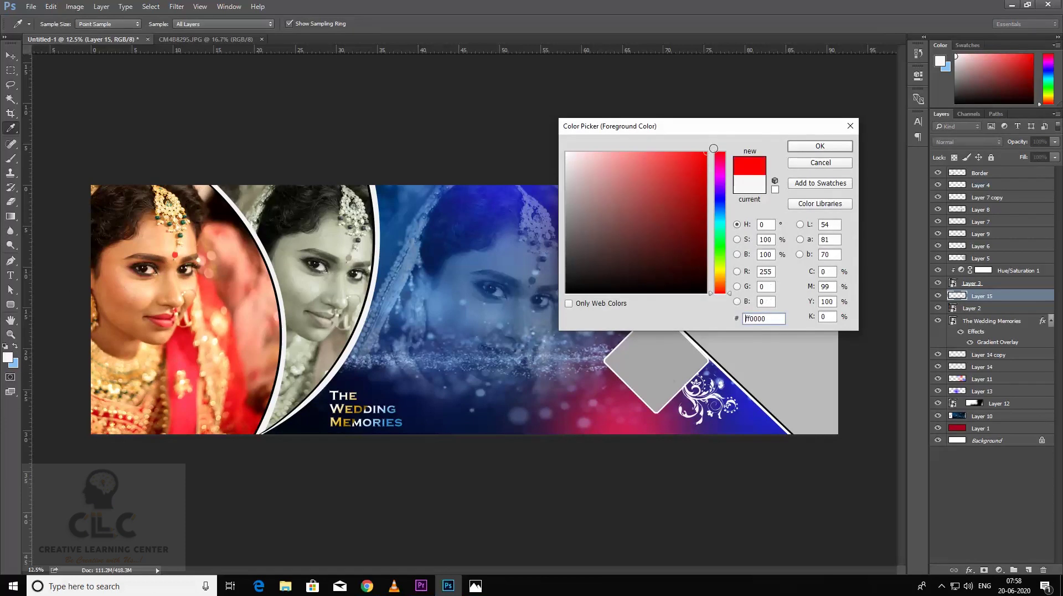
click(719, 203)
click(819, 145)
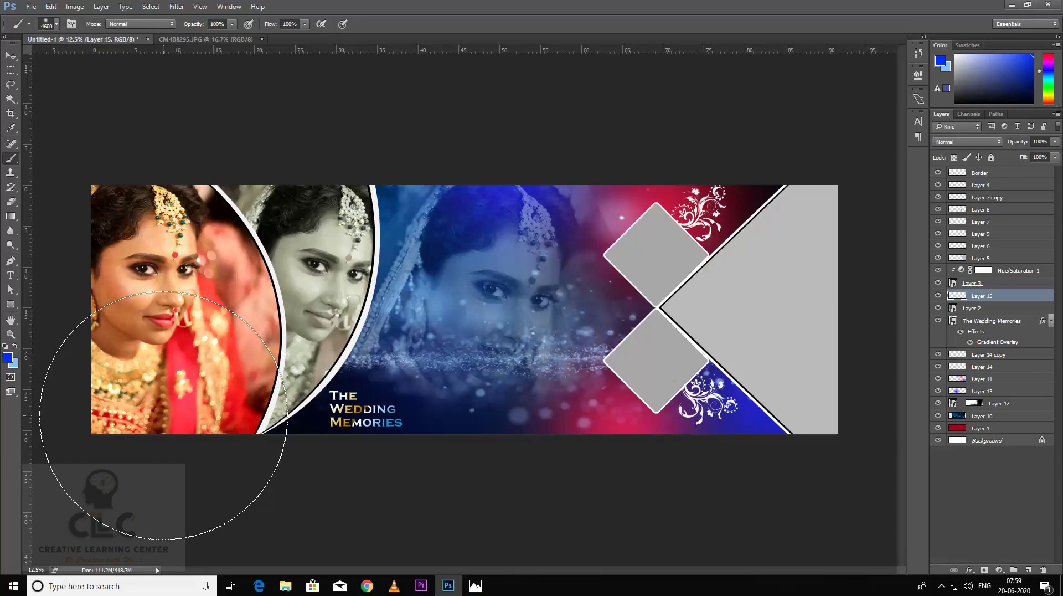
mouse_move(163, 415)
mouse_down()
mouse_move(155, 356)
mouse_move(93, 370)
mouse_move(105, 329)
mouse_up()
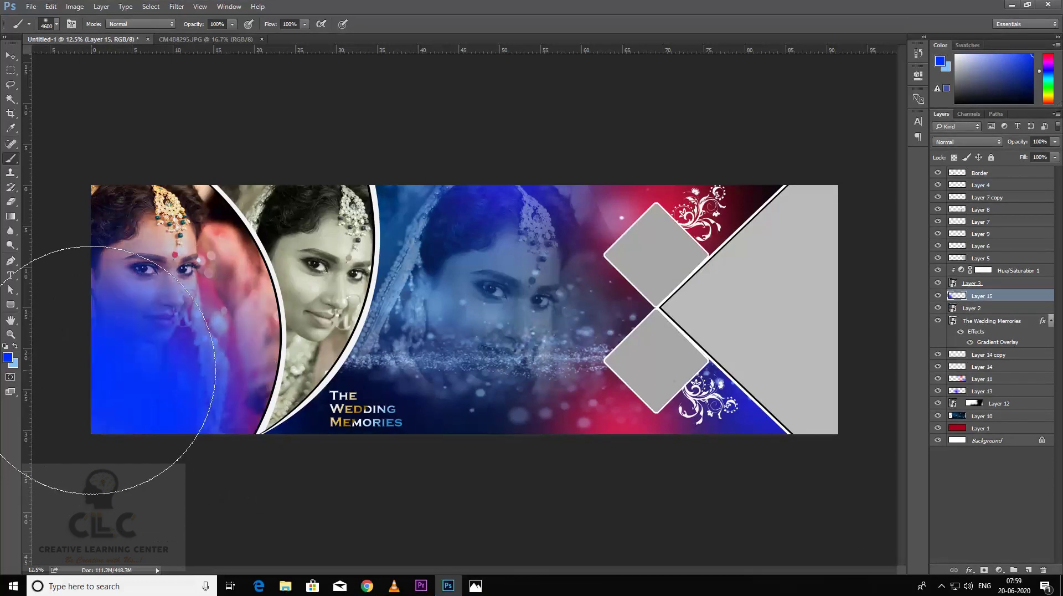
- Set the blue paint layer to Screen blending at 64% opacity
click(986, 145)
click(957, 221)
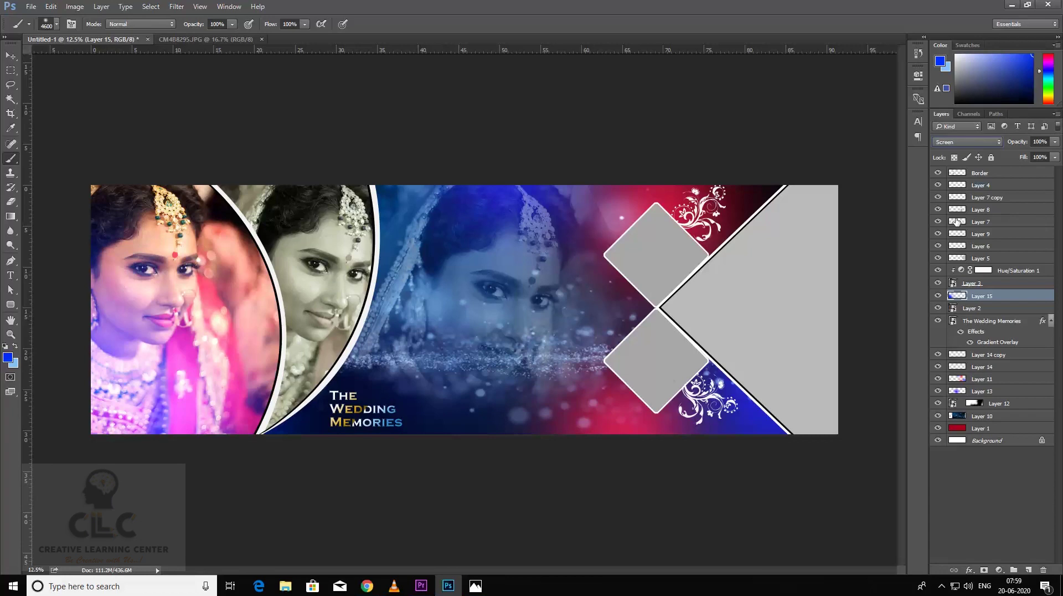
click(1054, 143)
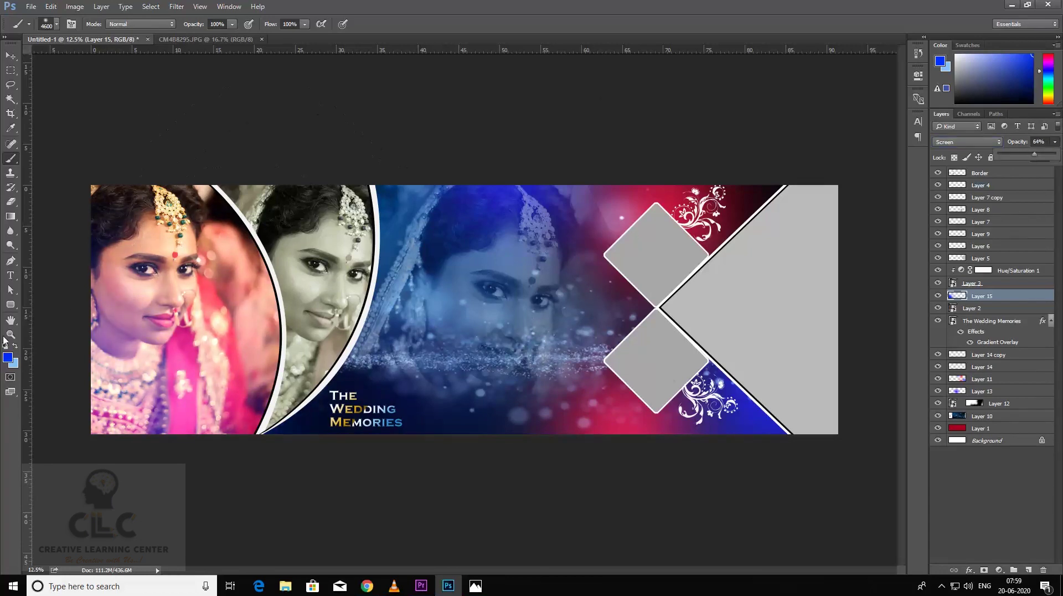
- Brush bright red over the top of the left photo on Layer 15 and clip that layer to Layer 2
click(7, 358)
click(7, 358)
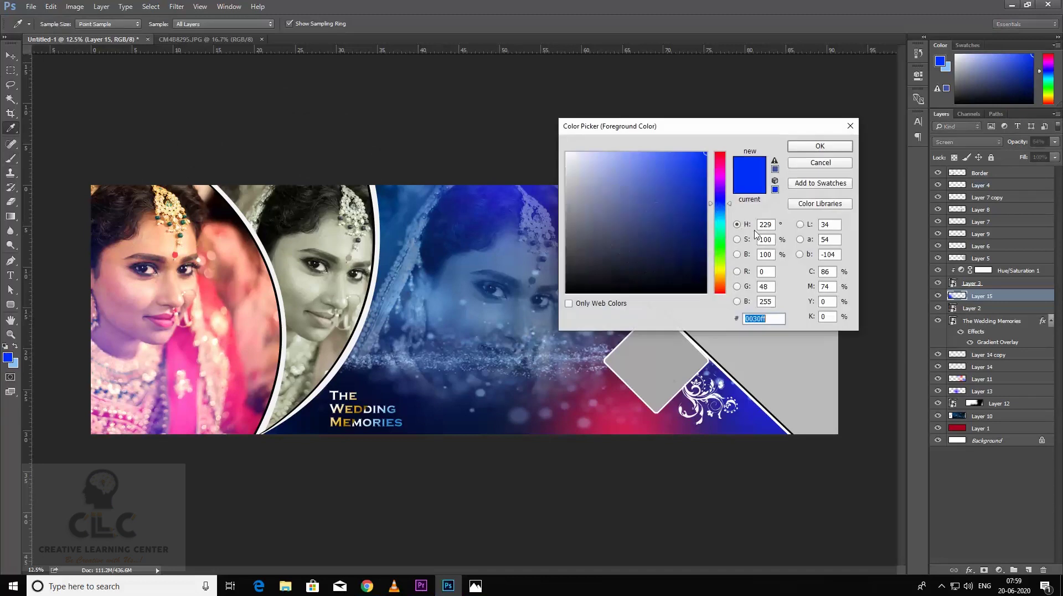
click(722, 154)
click(819, 145)
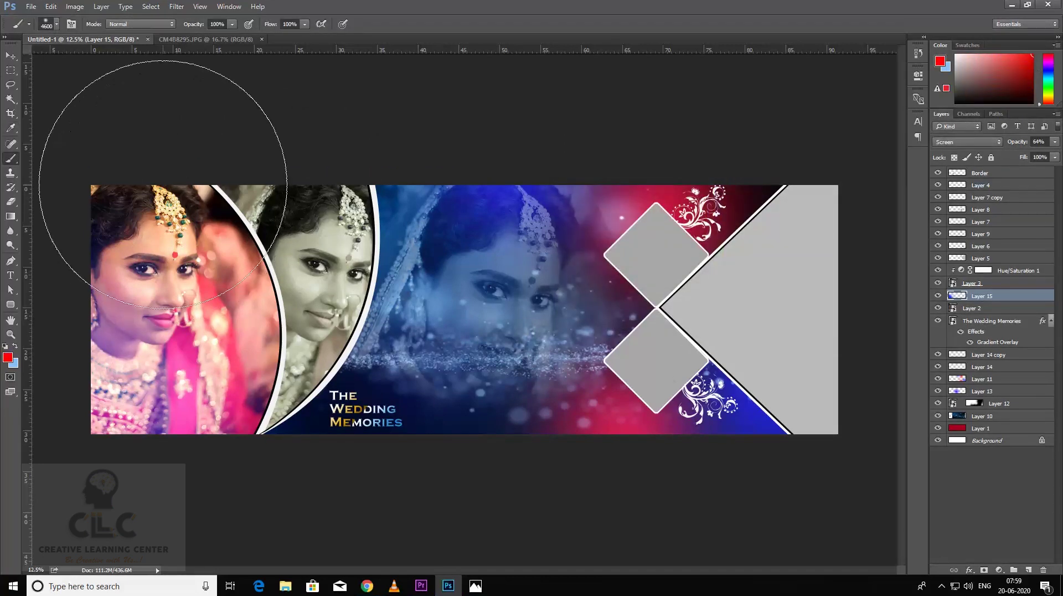
click(162, 184)
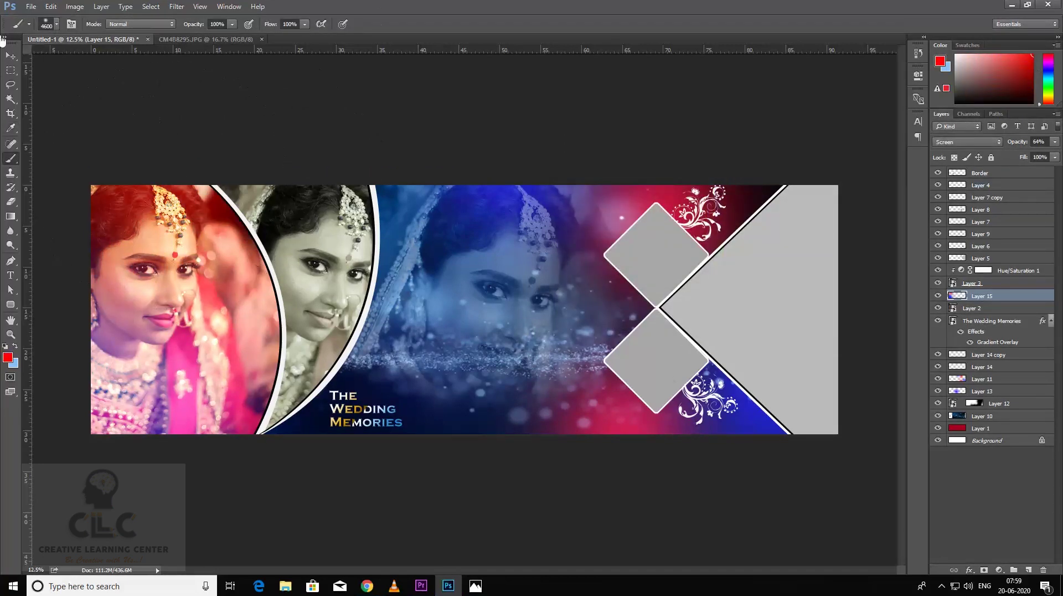
click(19, 55)
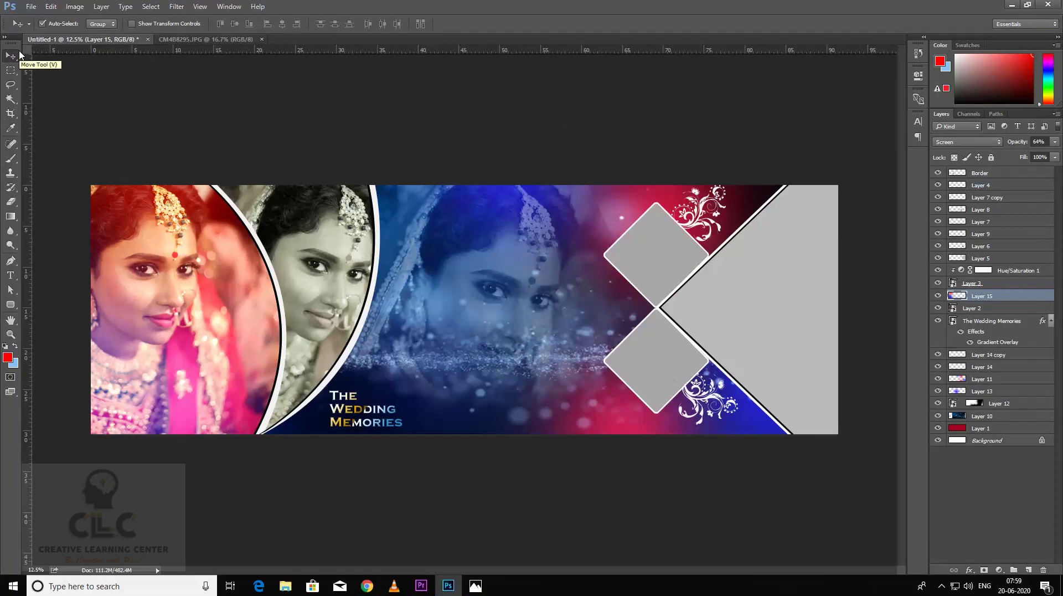
alt+click(1026, 299)
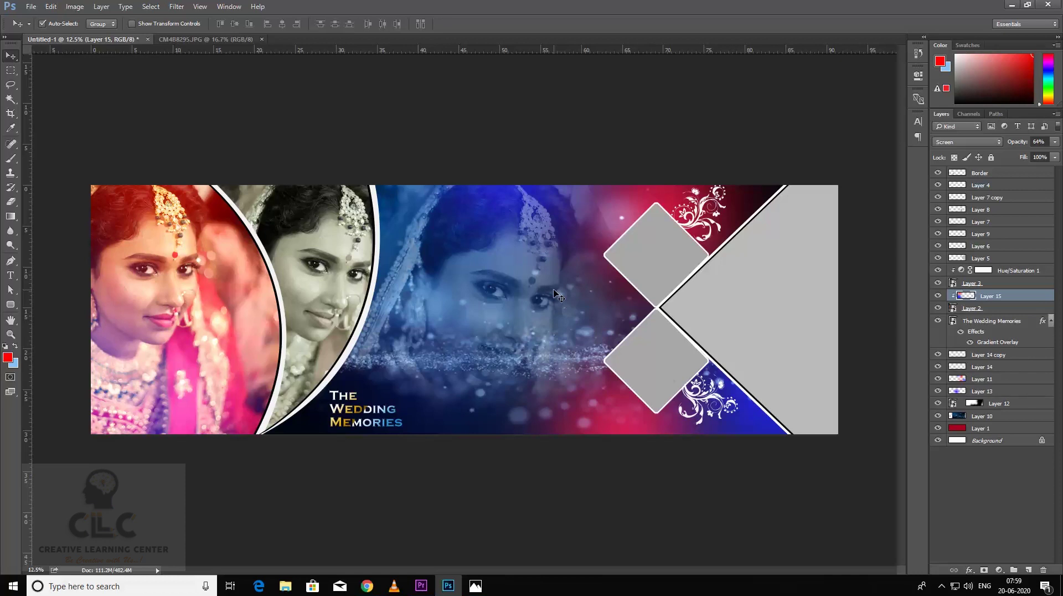
- Convert the large triangular panel's Layer 5 to a smart object and open its contents
click(786, 339)
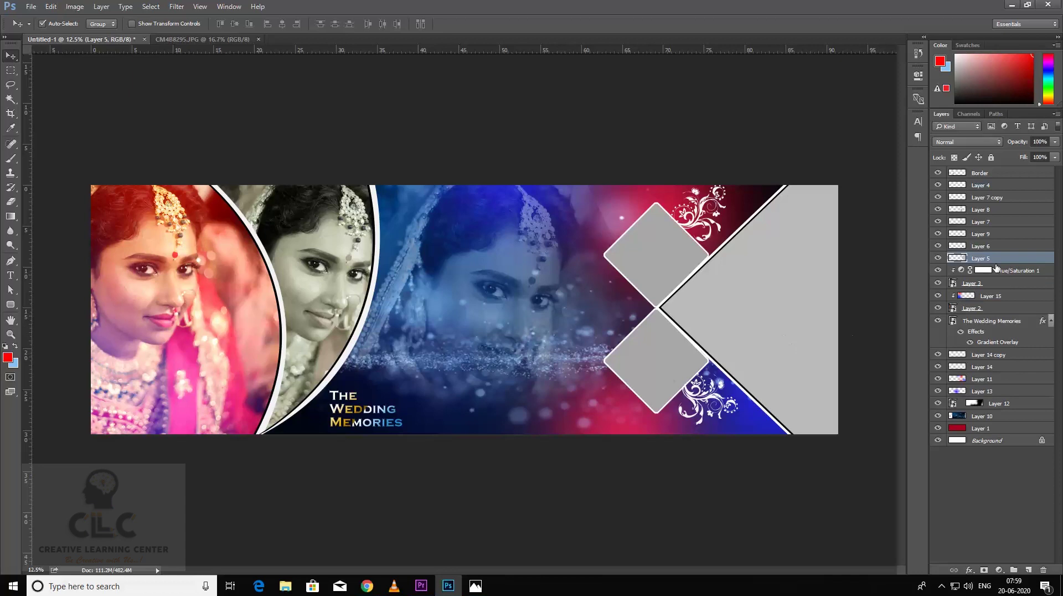
right_click(982, 261)
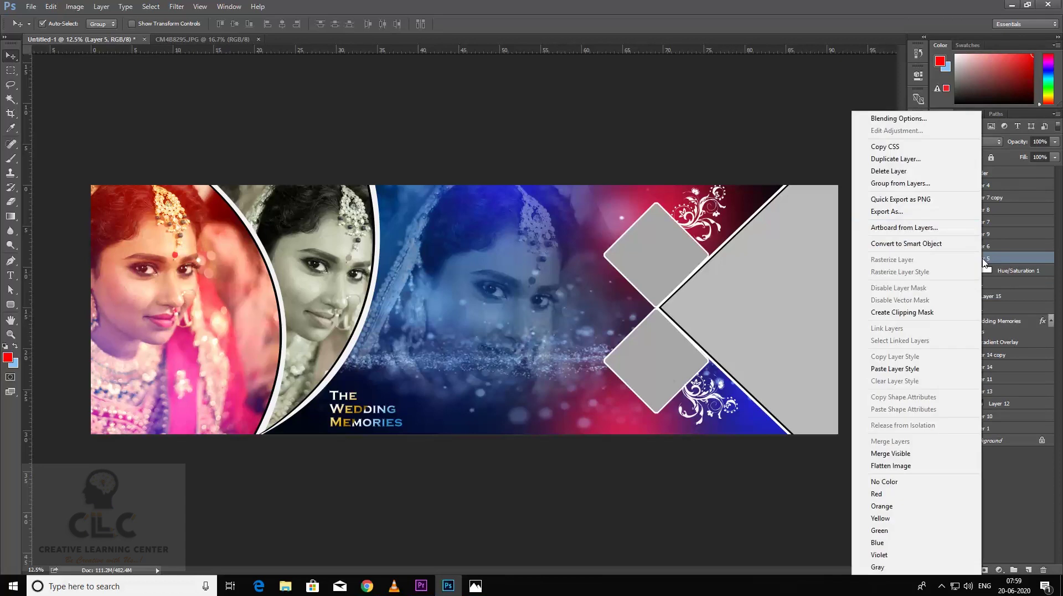
click(915, 243)
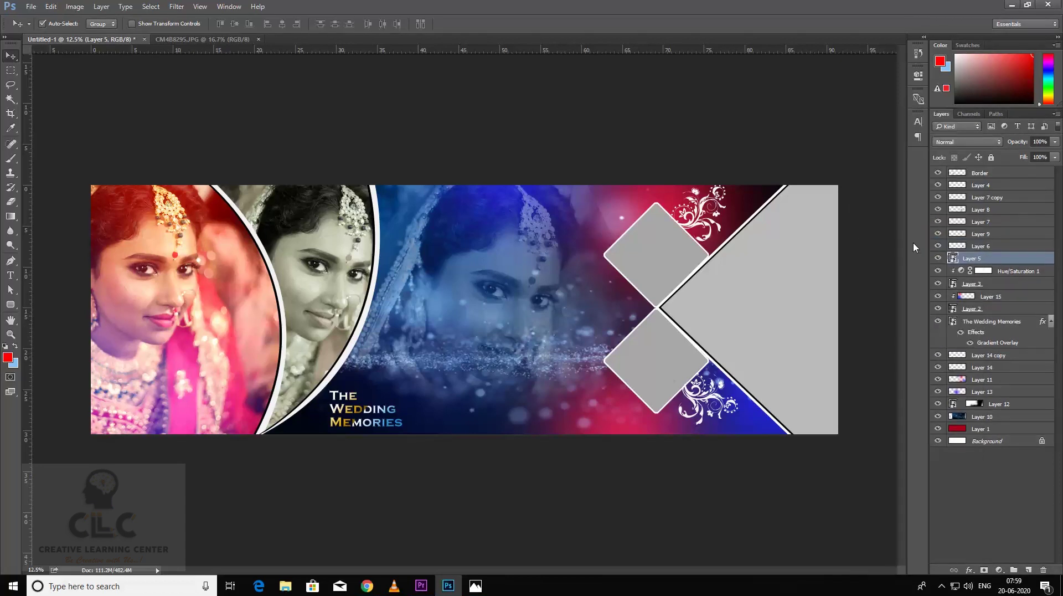
click(80, 8)
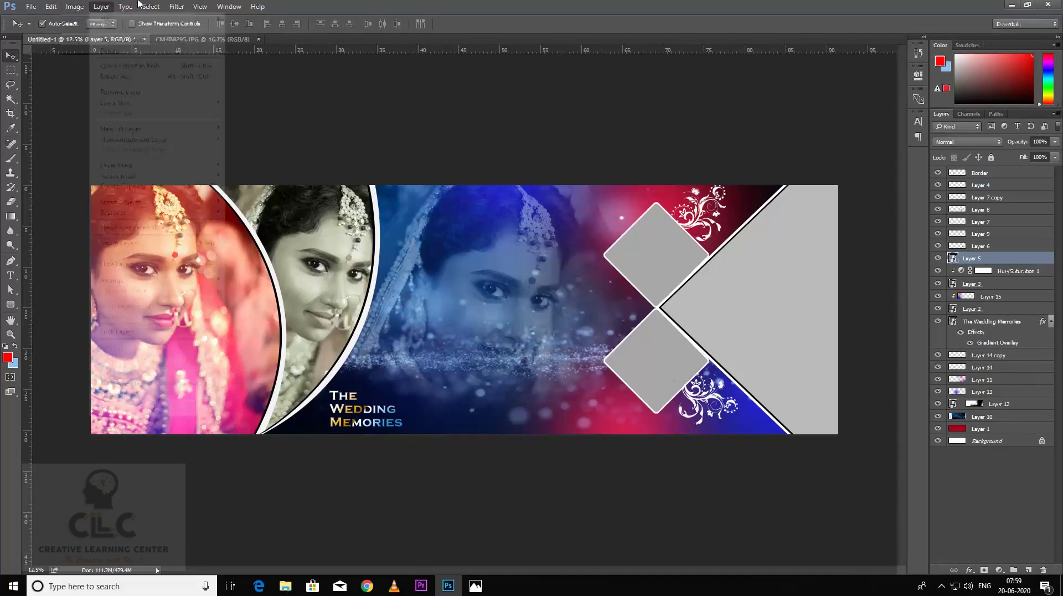
click(204, 46)
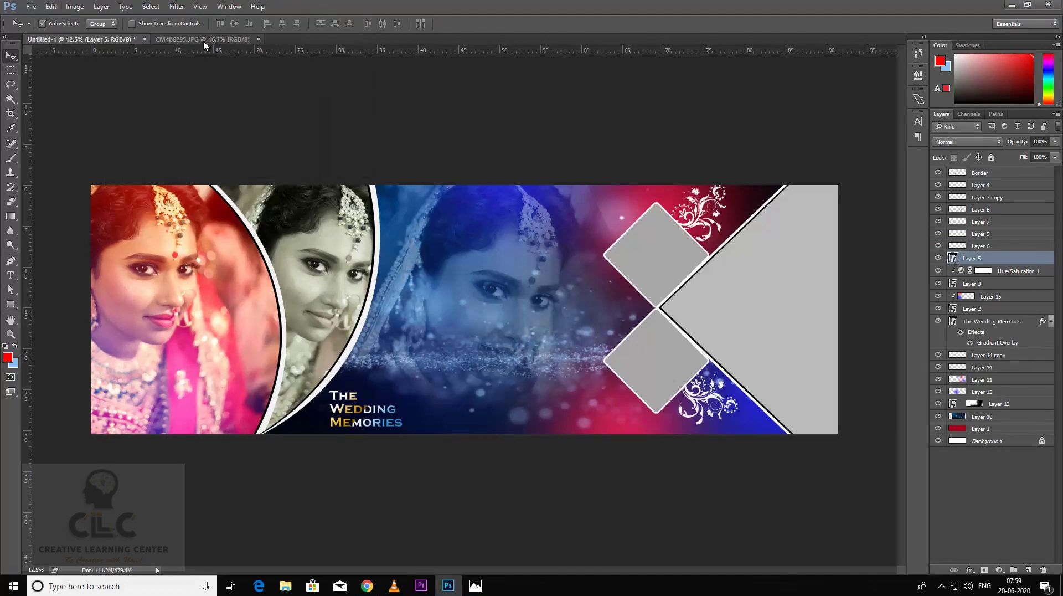
double_click(953, 259)
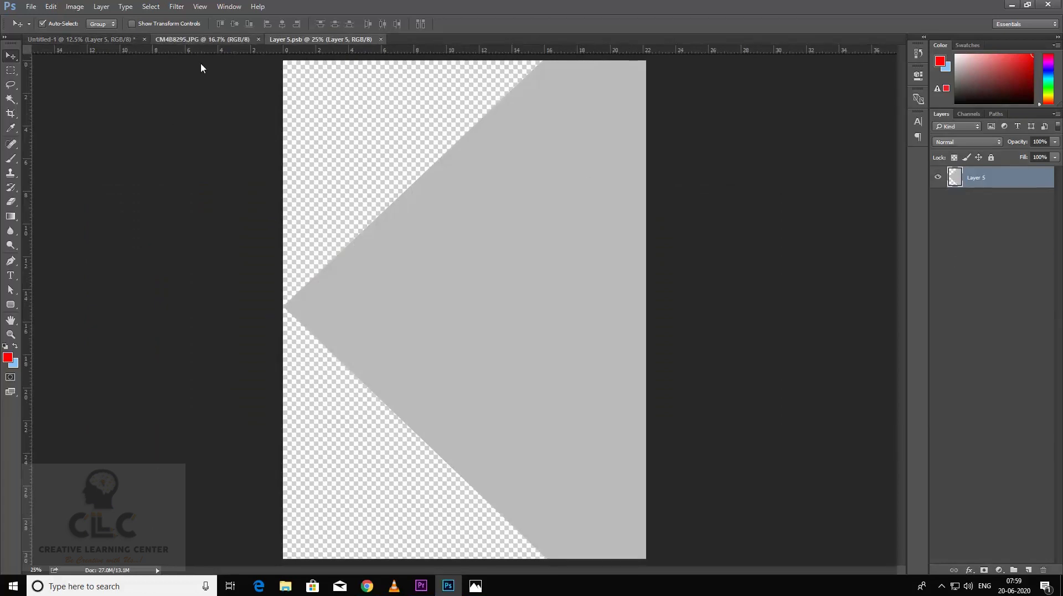
- Copy the bride photo from CM4B8295.JPG into the Layer 5 smart object and clip it to the triangular shape
click(202, 40)
drag(319, 39, 423, 205)
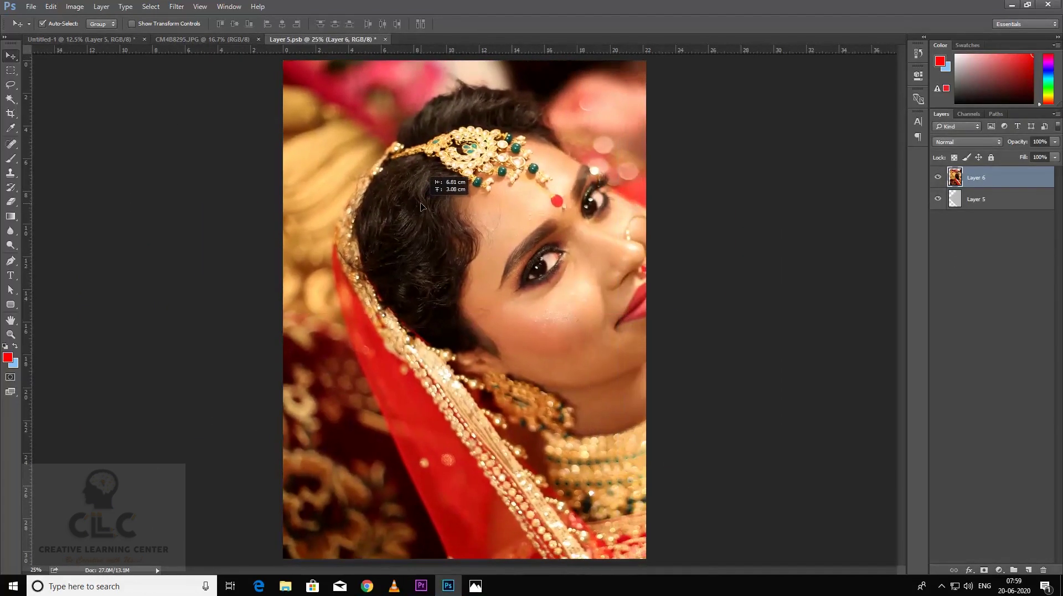
alt+click(995, 188)
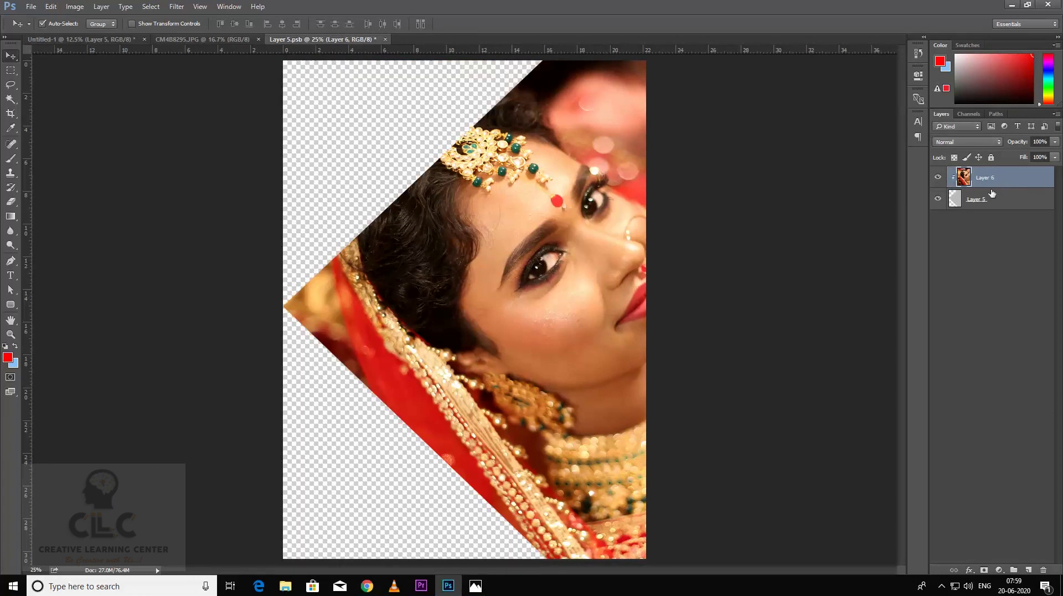
- Shift the clipped bride photo left so her face fits the triangle, then save and close the smart object
drag(564, 265, 517, 262)
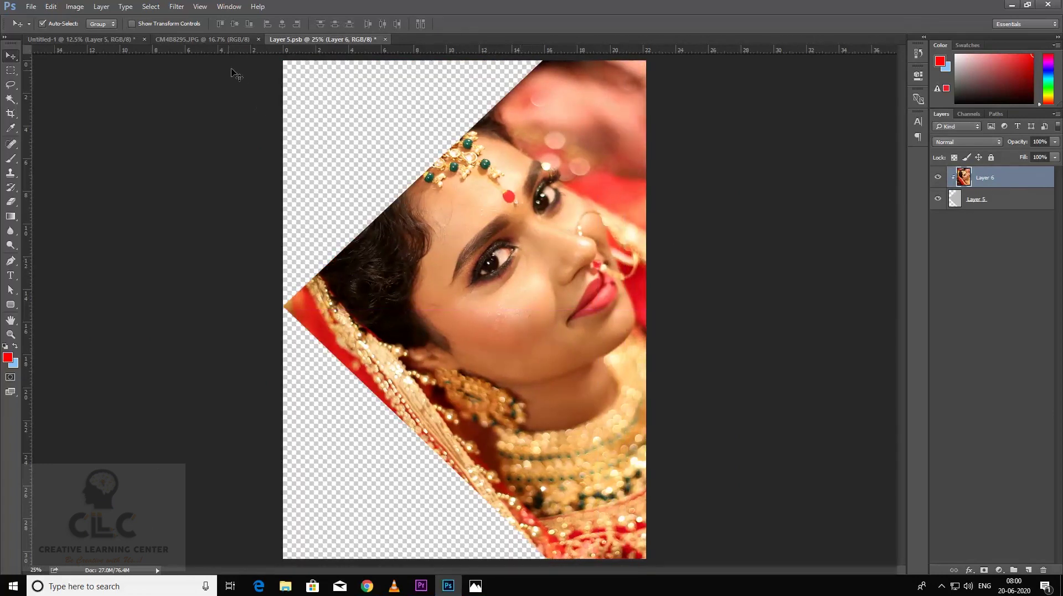
click(385, 39)
click(475, 215)
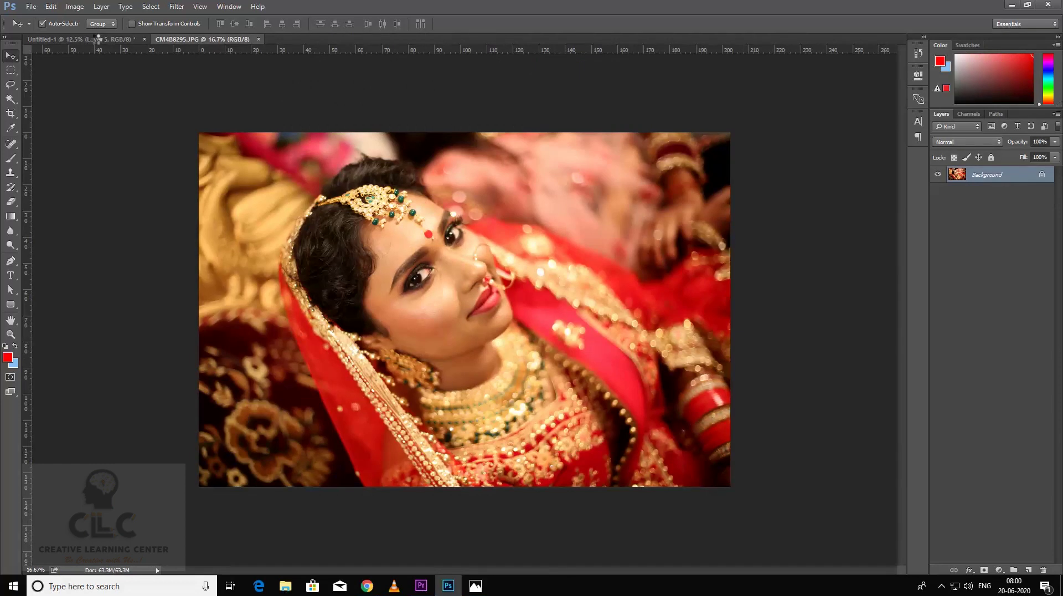
- Apply the Camera Raw filter to the banner's Layer 5, setting Clarity to -48, Vibrance to -12 and Saturation to -9
click(98, 39)
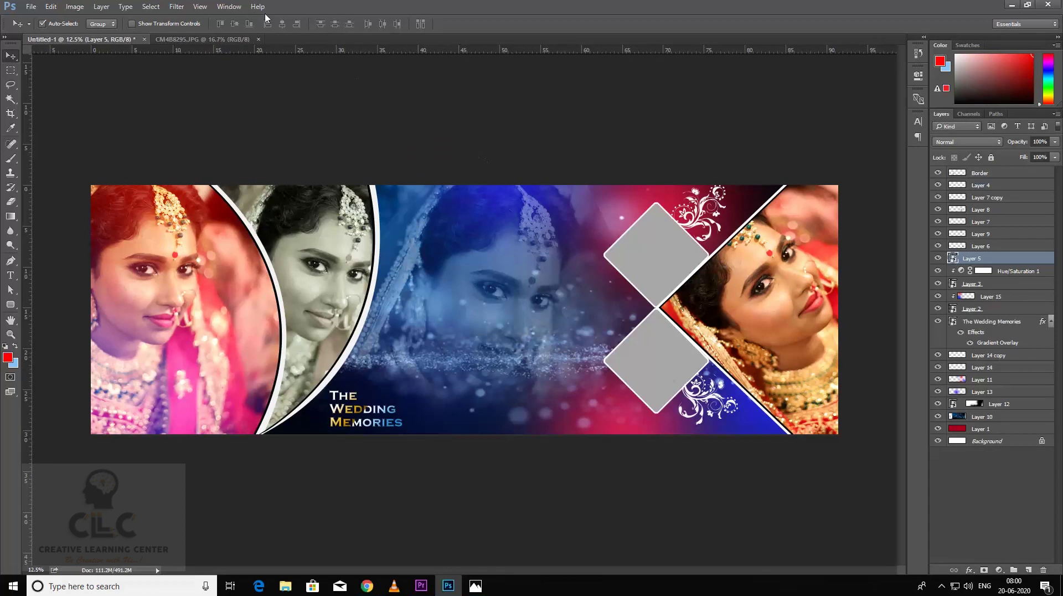
click(176, 6)
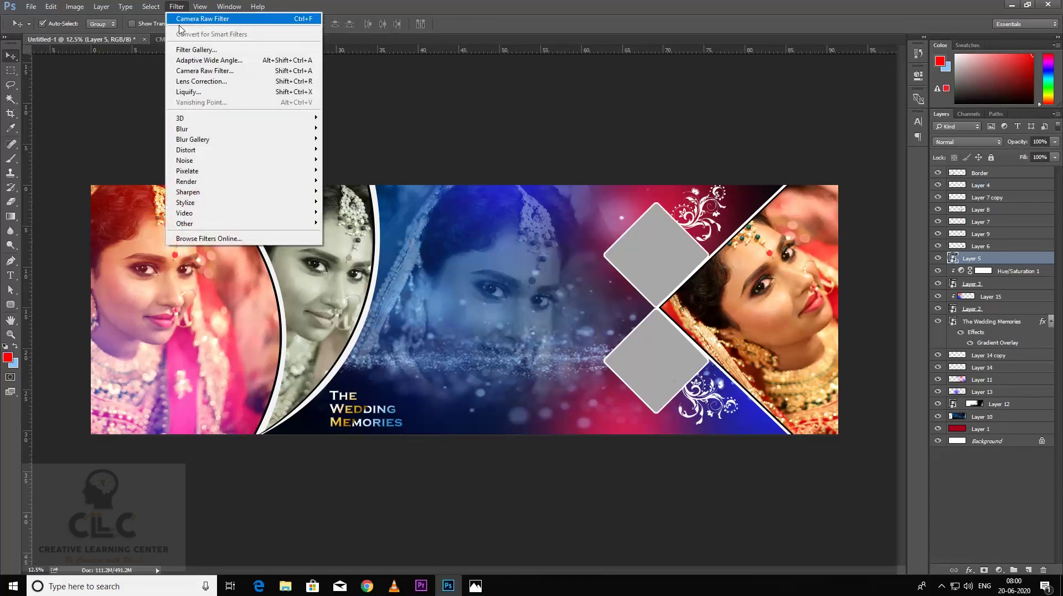
click(228, 71)
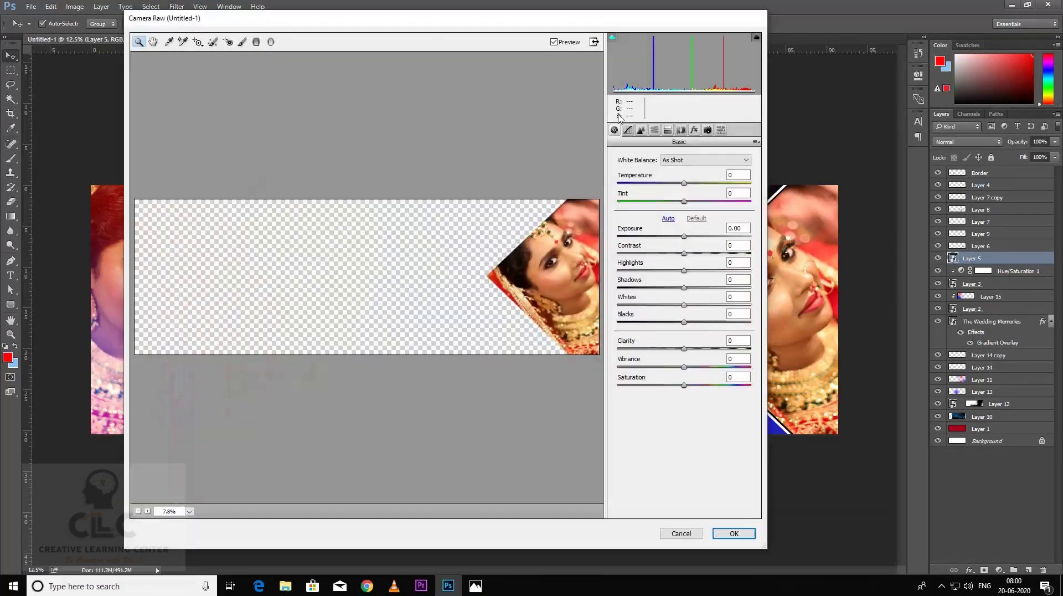
drag(637, 18, 435, 24)
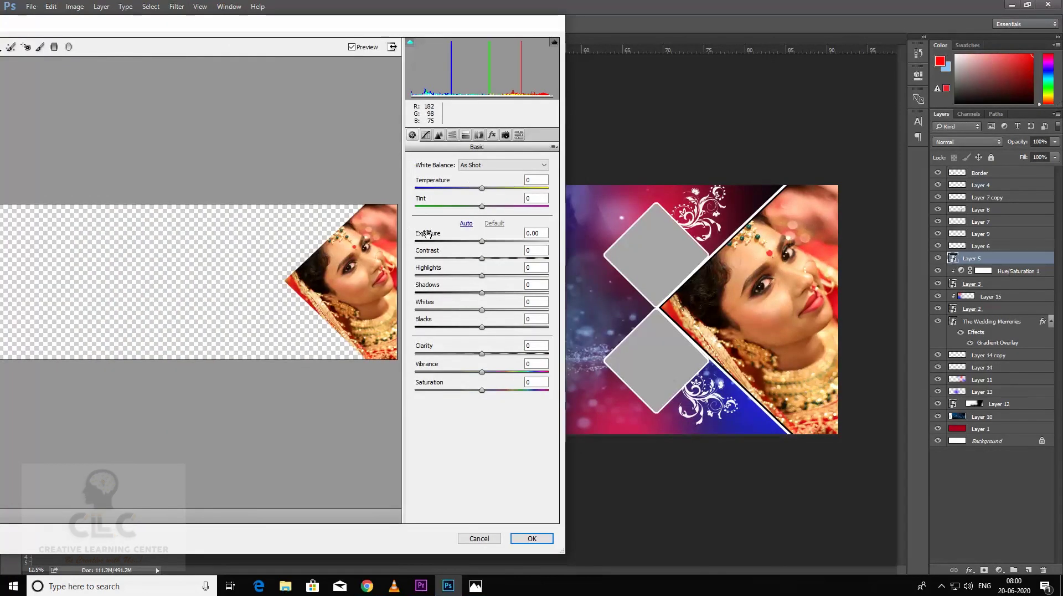
key(ctrl+plus)
key(ctrl+plus)
drag(379, 257, 161, 221)
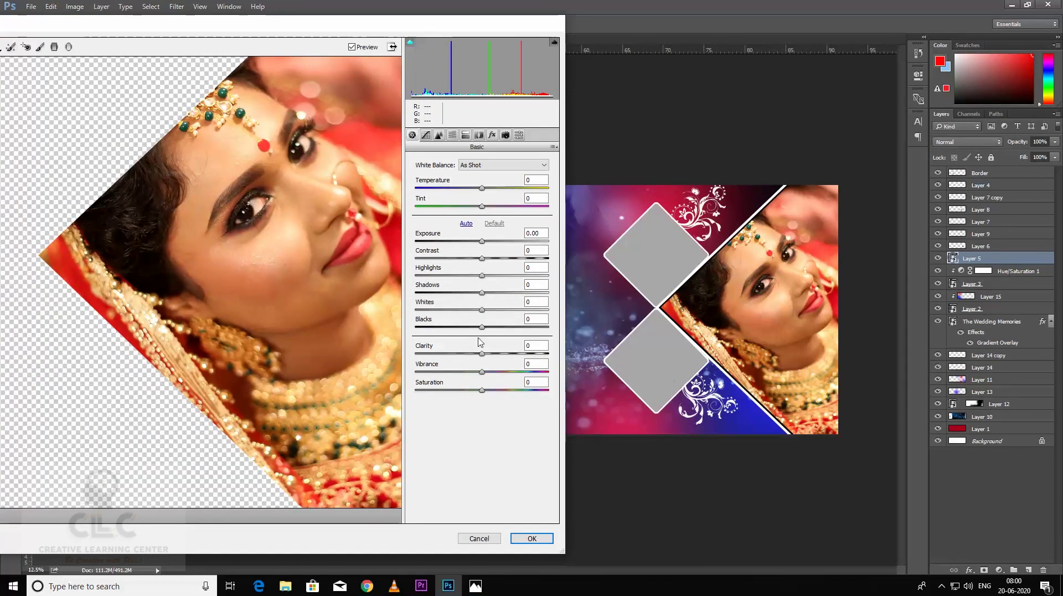
drag(481, 371, 450, 355)
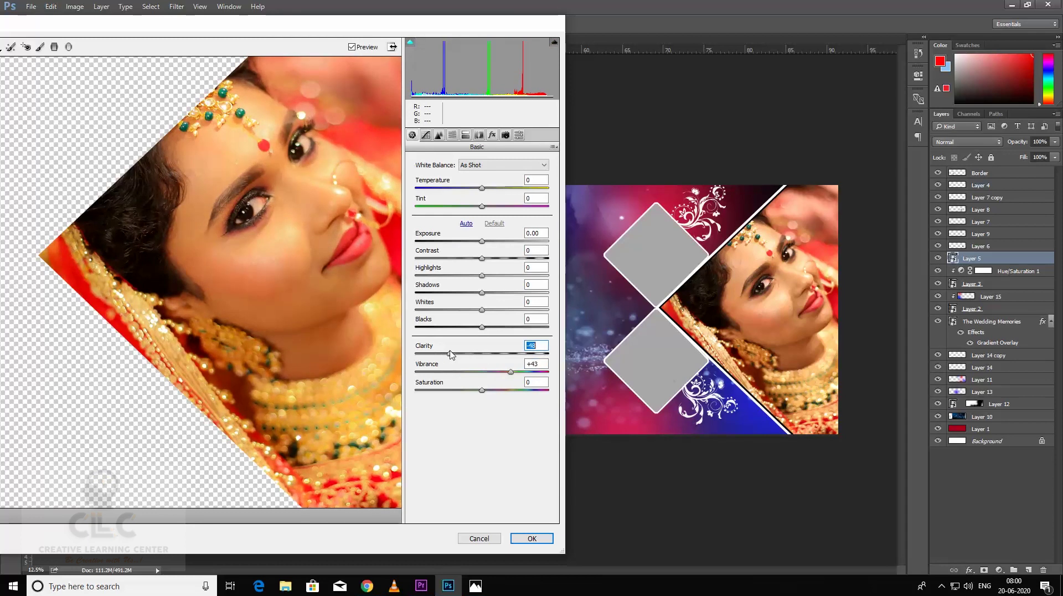
drag(510, 372, 476, 392)
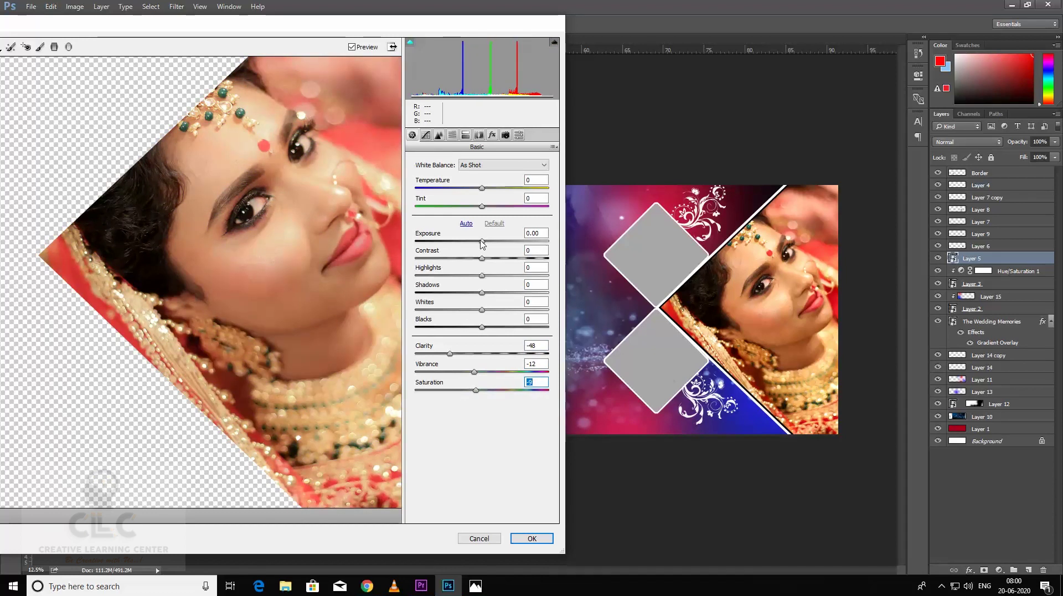
- Set Exposure to +0.55, Highlights to +14, Shadows to -35, Temperature to -19 and Tint to +32, then apply the filter
drag(482, 241, 458, 293)
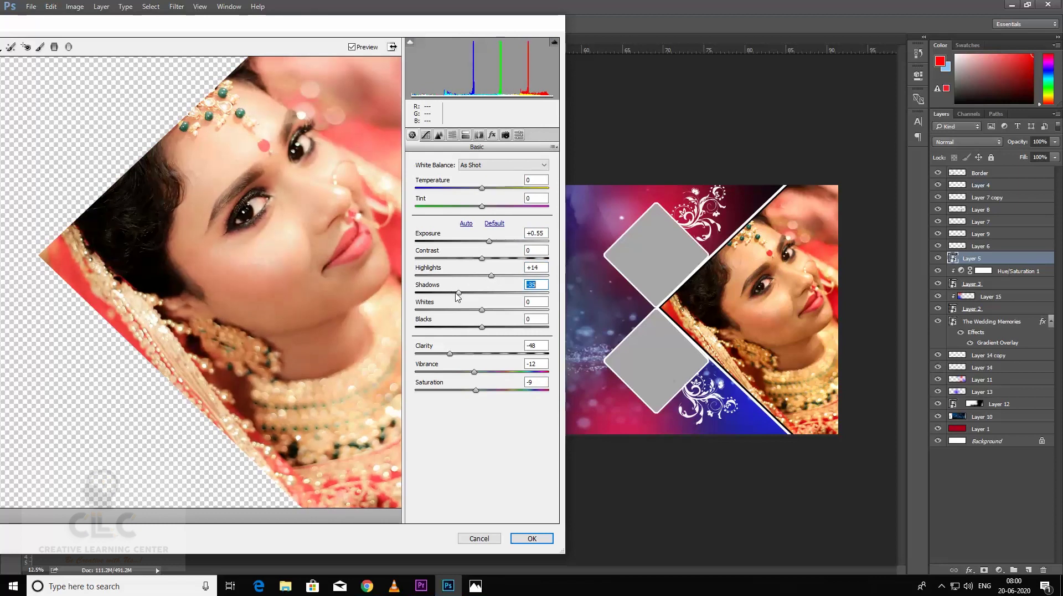
drag(482, 187, 503, 207)
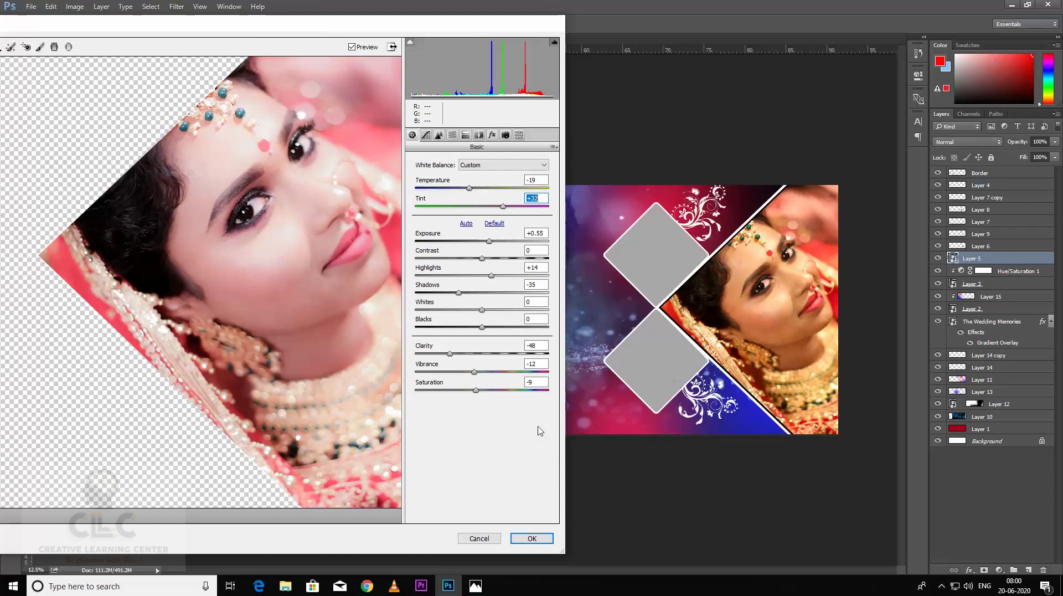
click(531, 538)
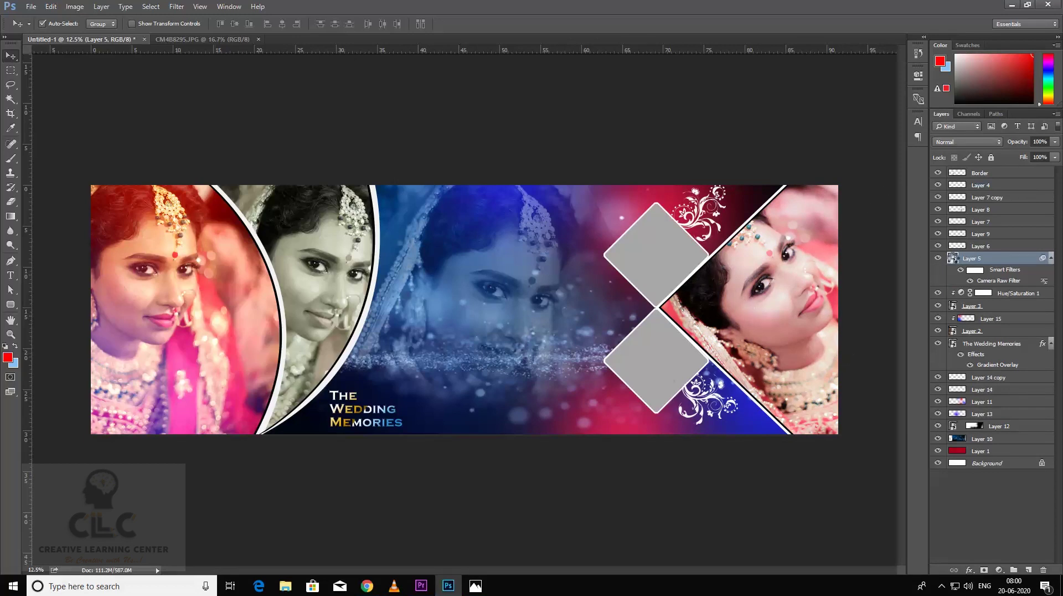
- Reopen the contents of the Layer 5 smart object and open the seated bride photo CM4B8285 from the WEDDING_28.11.19 folder
double_click(953, 258)
click(30, 6)
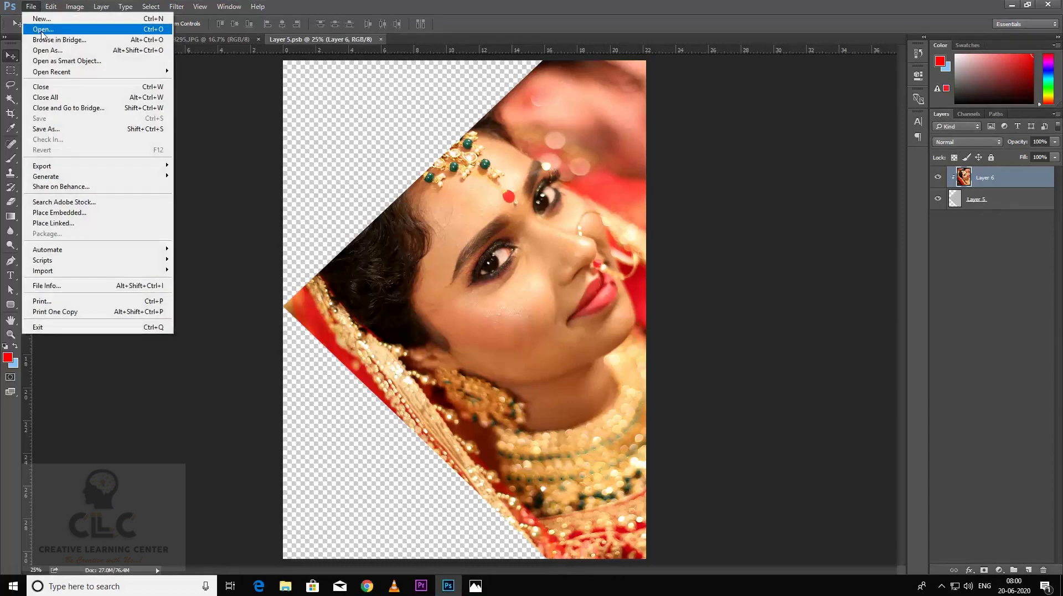
click(39, 29)
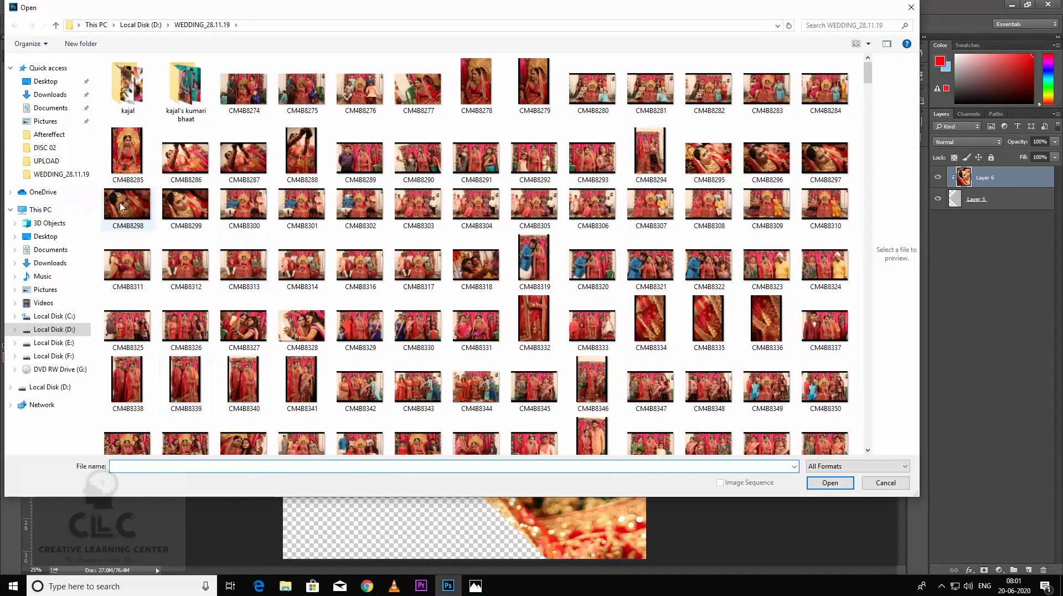
click(140, 204)
click(132, 157)
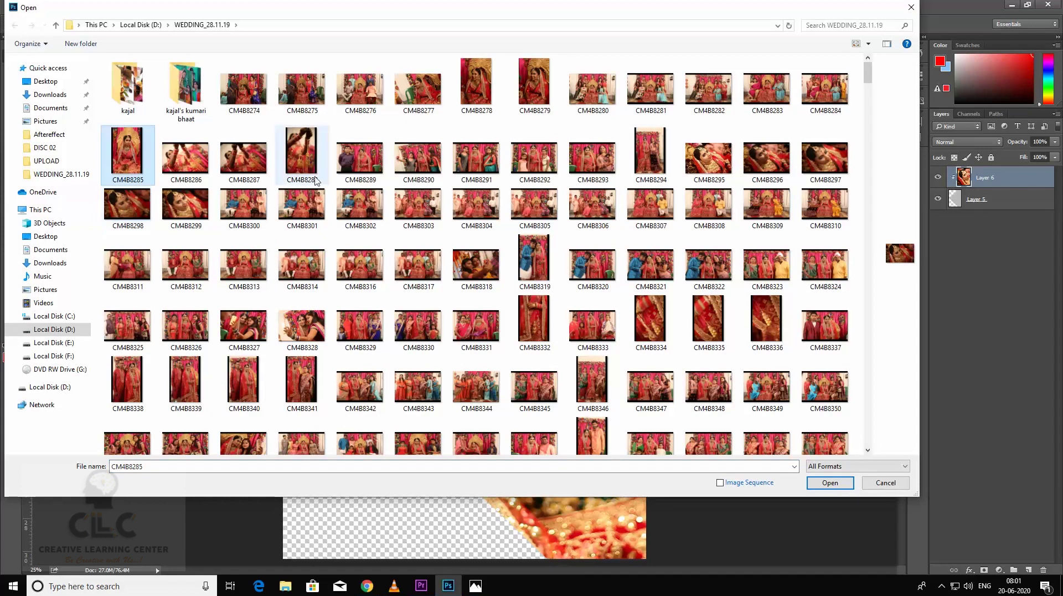
click(830, 483)
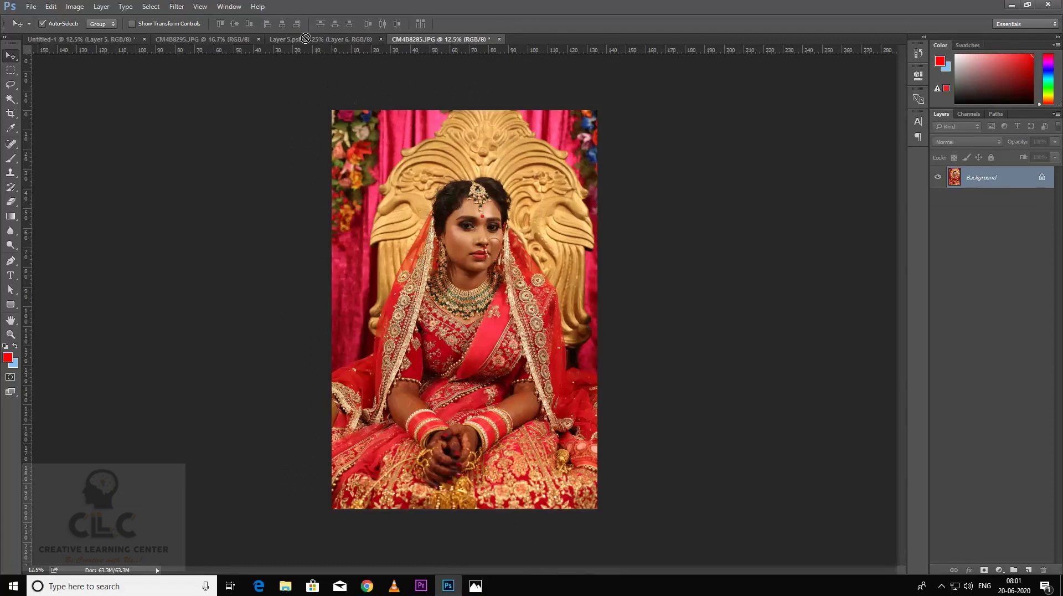
- Copy the CM4B8285.JPG photo into the Layer 5 smart object, clipped and positioned within the triangle, then save and close it
drag(305, 39, 562, 246)
alt+click(1023, 187)
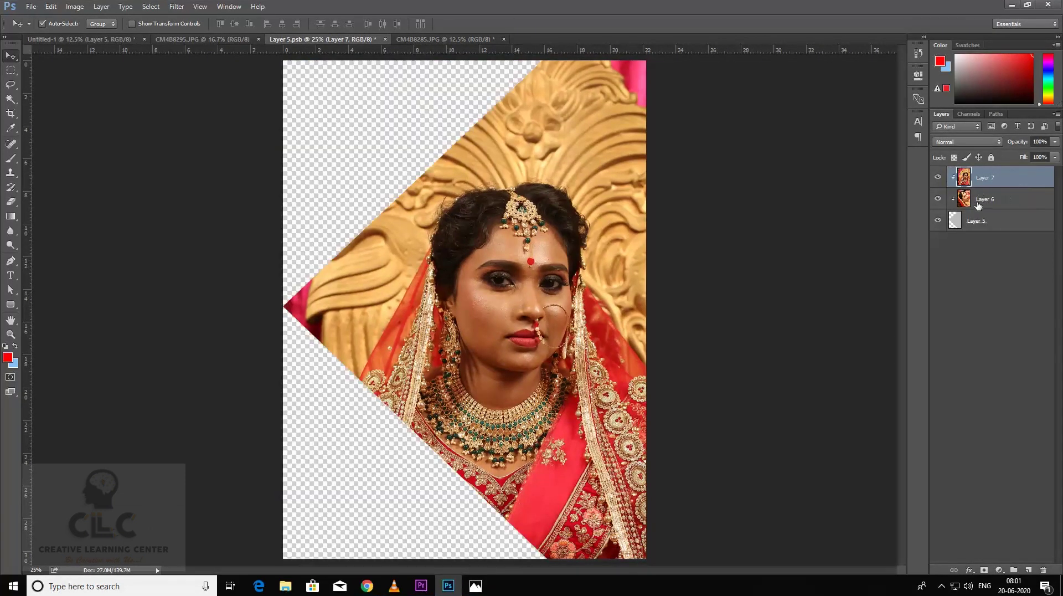
drag(474, 306, 512, 242)
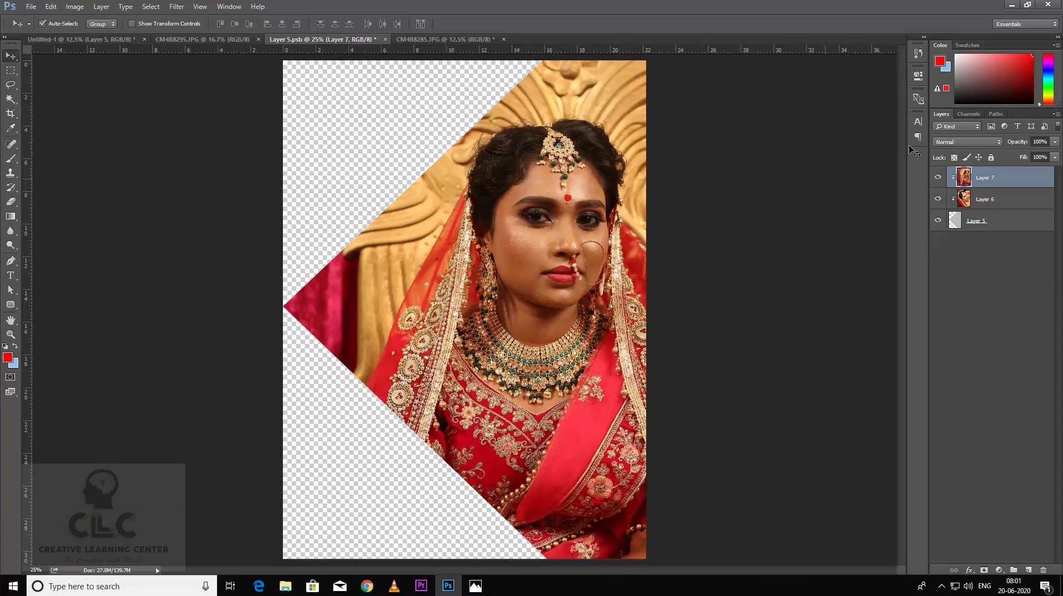
click(385, 40)
click(472, 213)
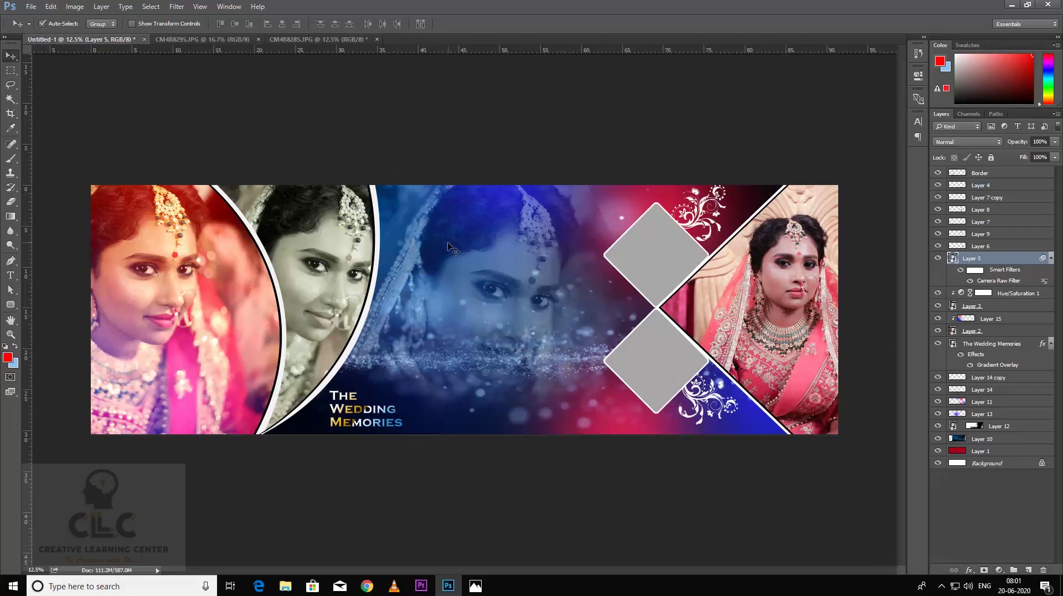
- Open the contents of the Layer 12 smart object that holds the blended bride portrait
drag(471, 245, 473, 218)
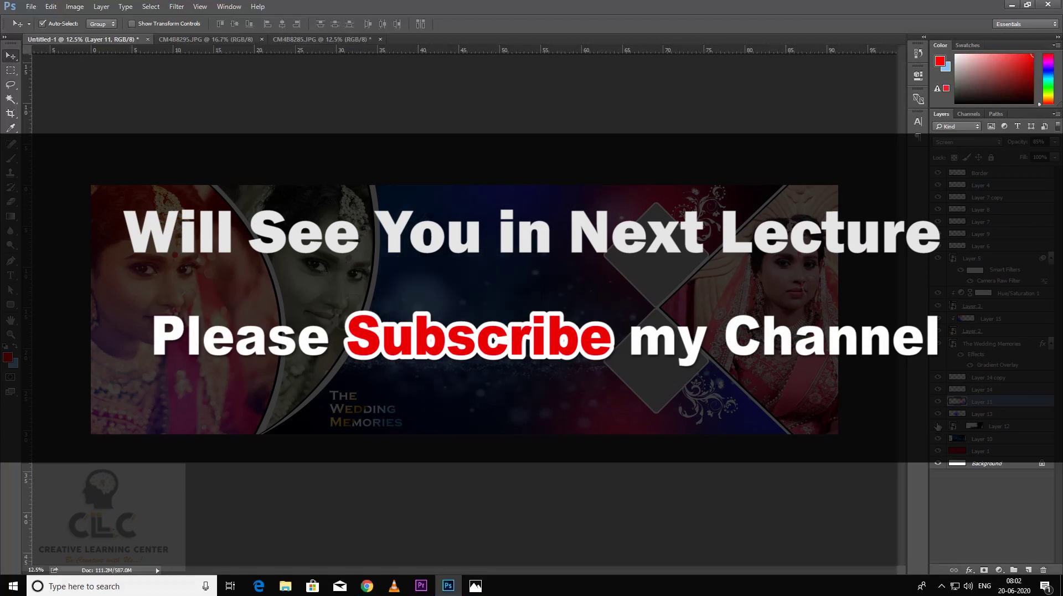
click(979, 427)
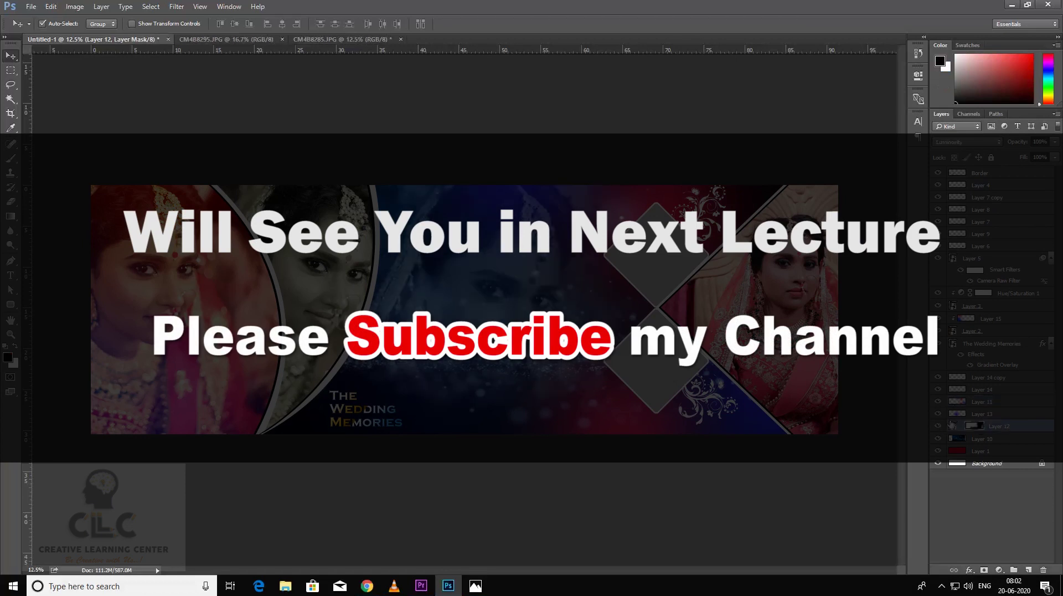
double_click(949, 424)
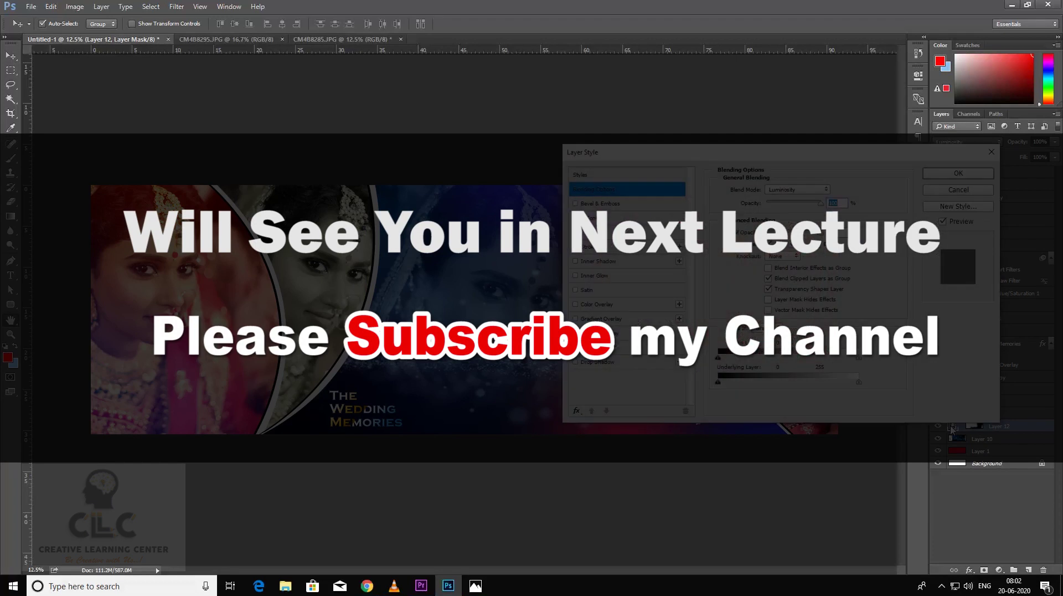
key(Escape)
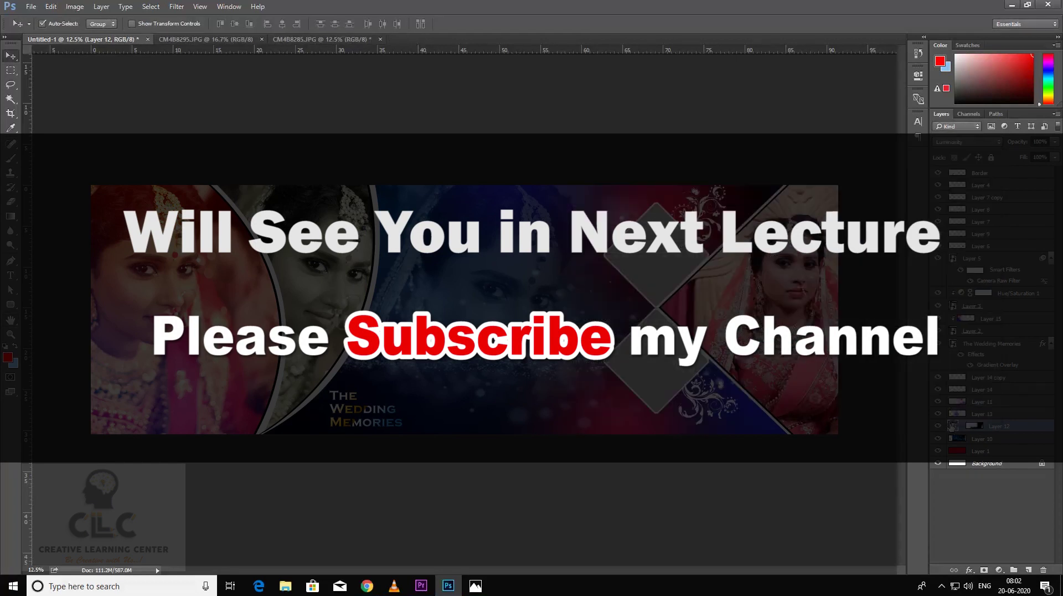
double_click(952, 424)
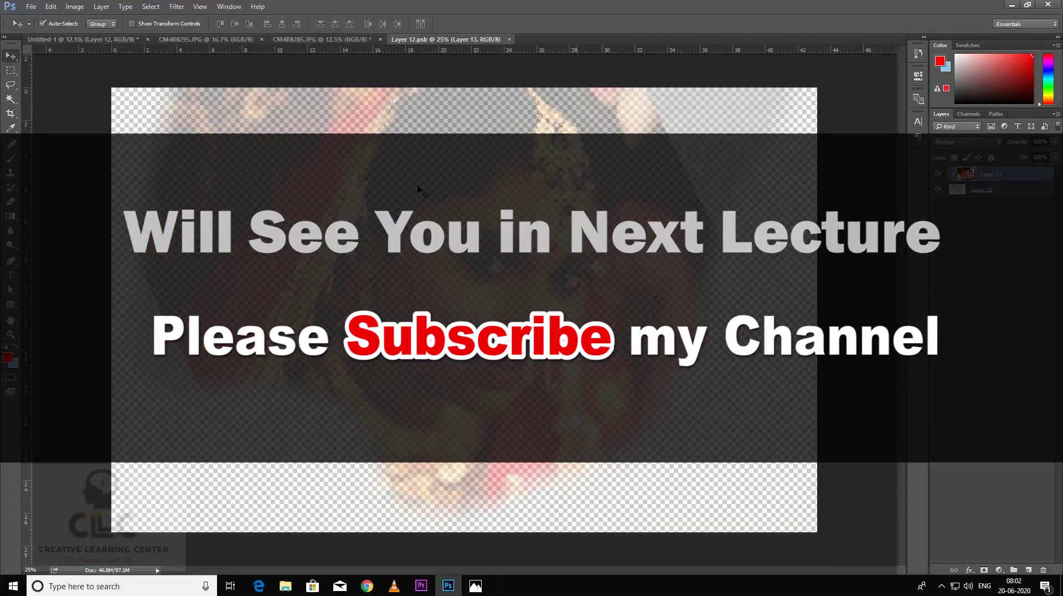